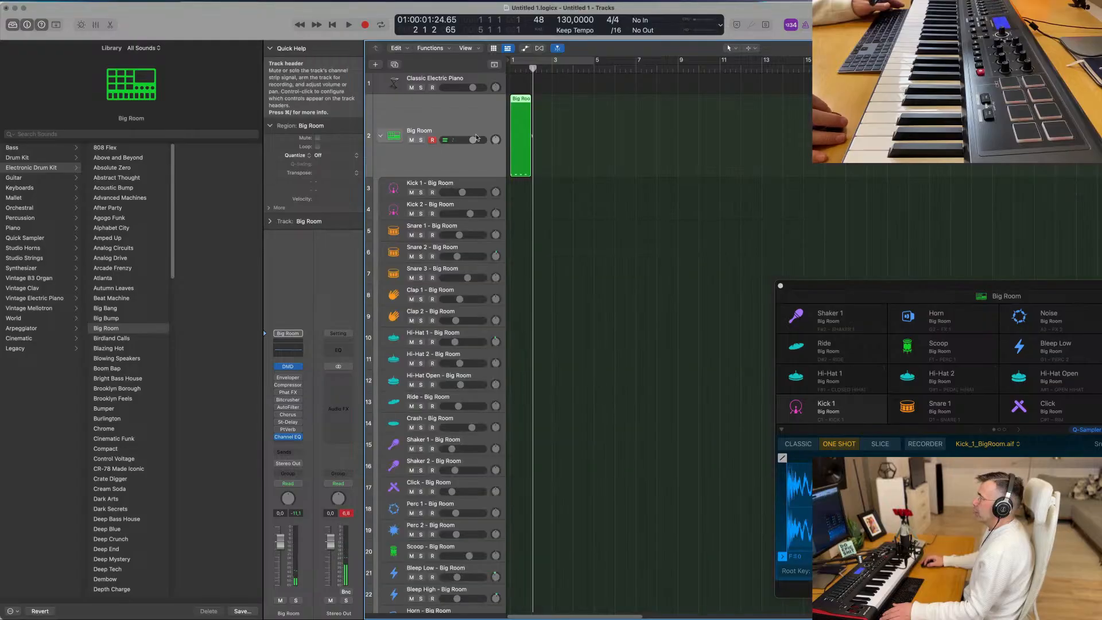
- Move the Big Room region to the Kick 1 track and quantize all its notes to the 1/16 Note grid
{"action": "left_click_drag", "start_coordinate": [518, 98], "coordinate": [506, 192]}
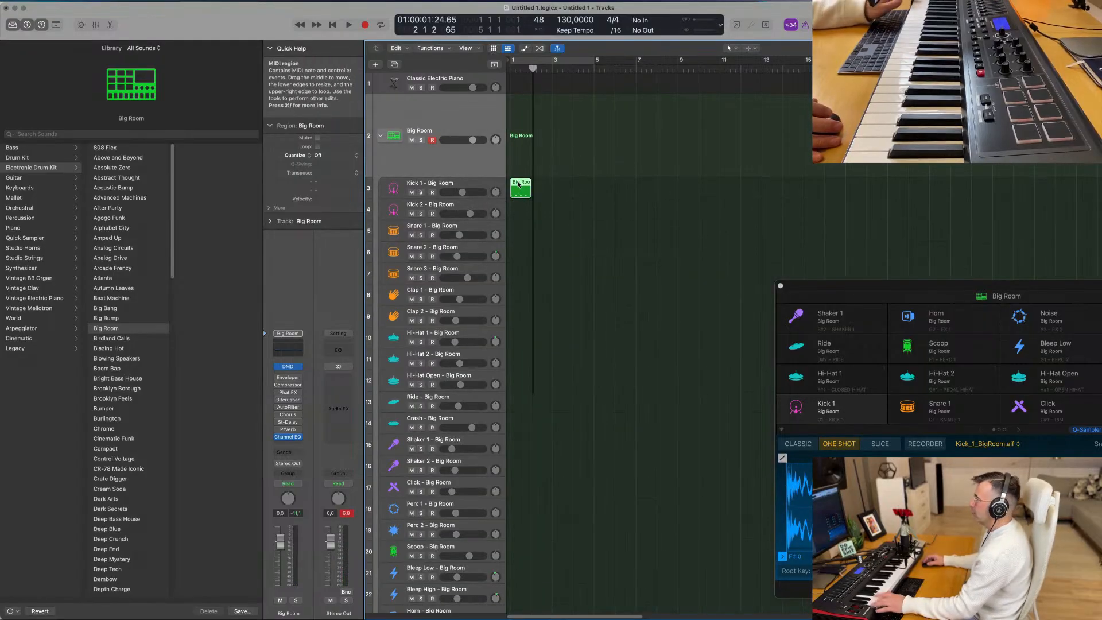
{"action": "double_click", "coordinate": [517, 197]}
{"action": "key", "text": "super+a"}
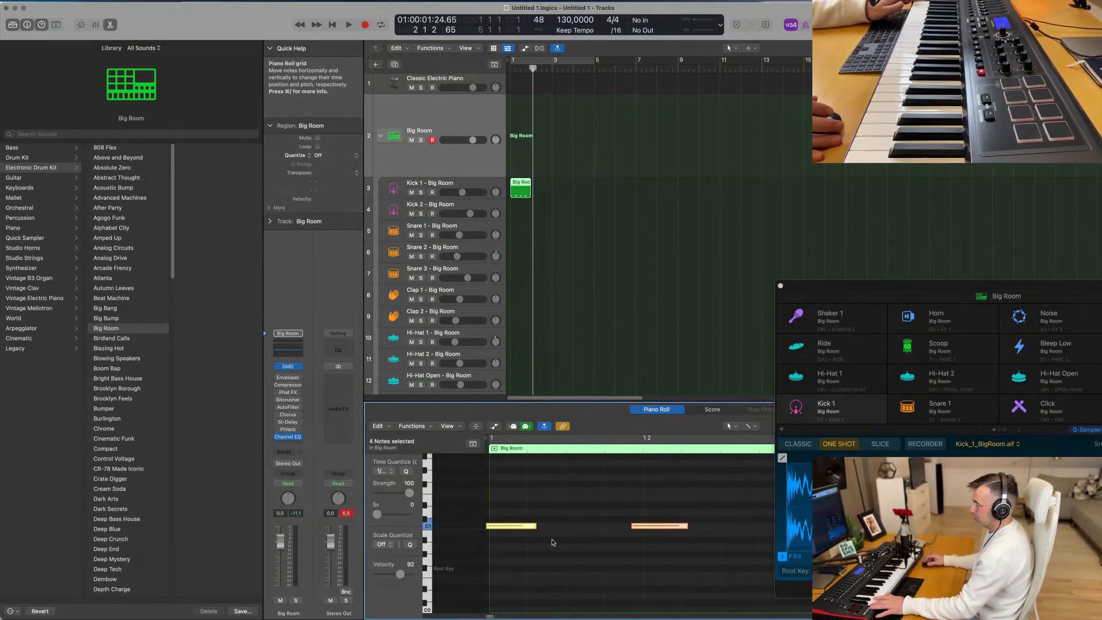
{"action": "key", "text": "q"}
{"action": "key", "text": "super+Left"}
{"action": "key", "text": "super+Left"}
{"action": "key", "text": "super+Left"}
{"action": "key", "text": "super+Left"}
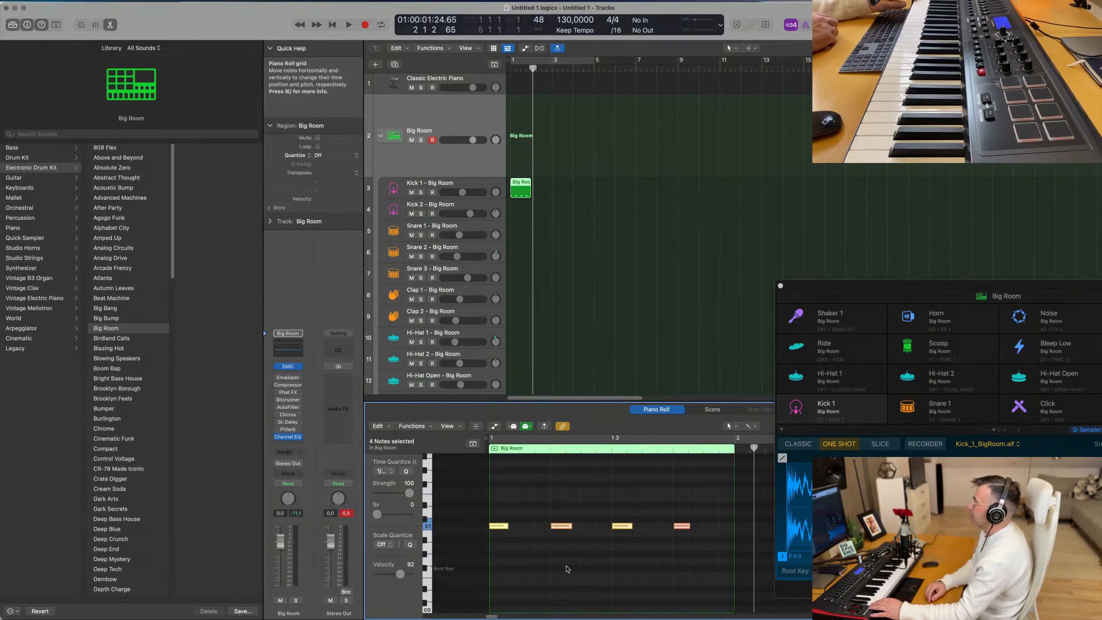
- Show automation in the Piano Roll and try out Collapse Mode on the kick notes
{"action": "scroll", "coordinate": [575, 520], "scroll_direction": "down", "scroll_amount": 2}
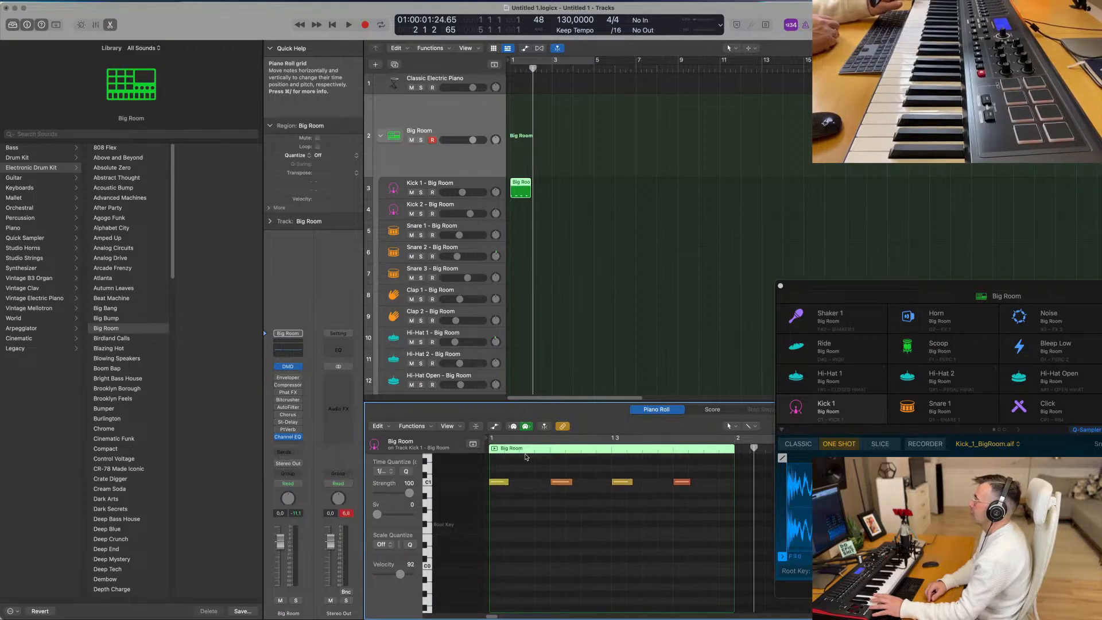
{"action": "left_click", "coordinate": [494, 426]}
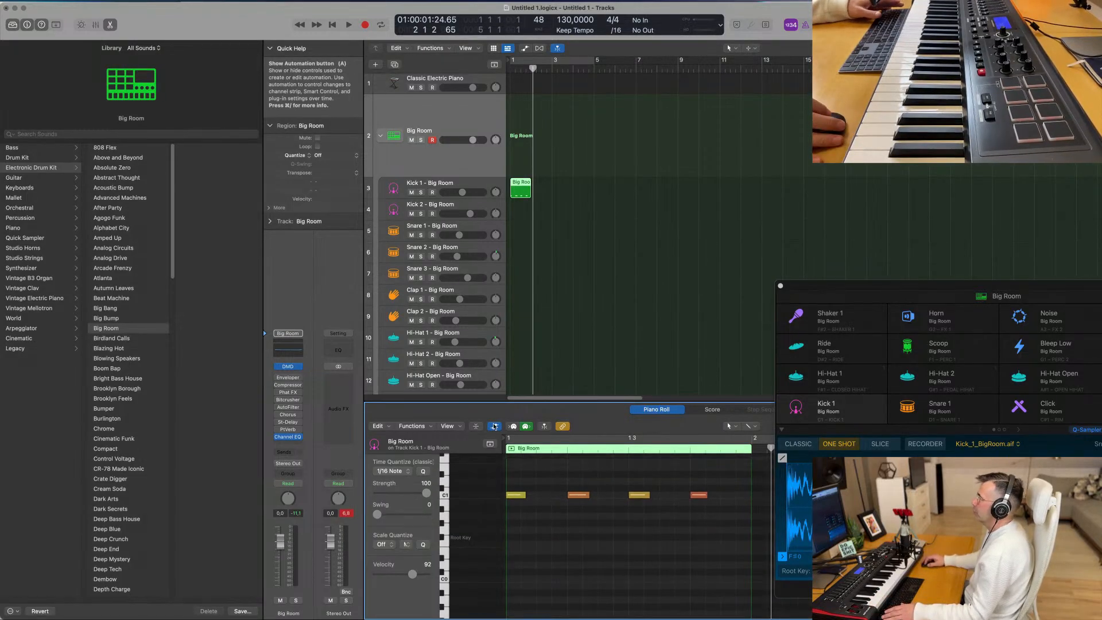
{"action": "left_click", "coordinate": [476, 426]}
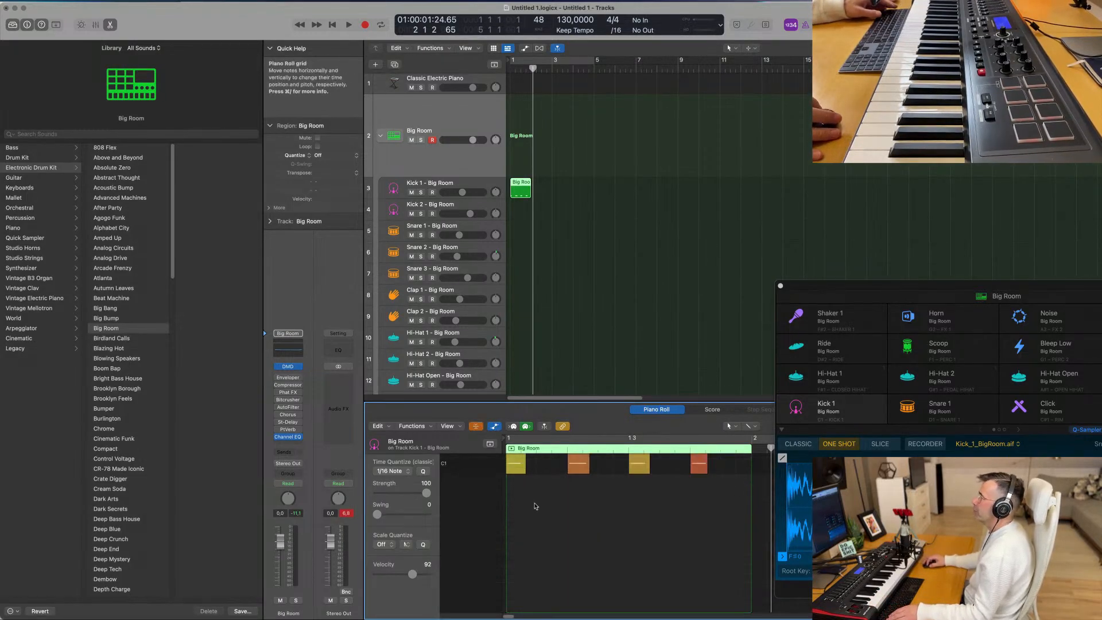
{"action": "left_click", "coordinate": [476, 427]}
{"action": "scroll", "coordinate": [518, 512], "scroll_direction": "down", "scroll_amount": 1}
{"action": "scroll", "coordinate": [538, 522], "scroll_direction": "up", "scroll_amount": 1}
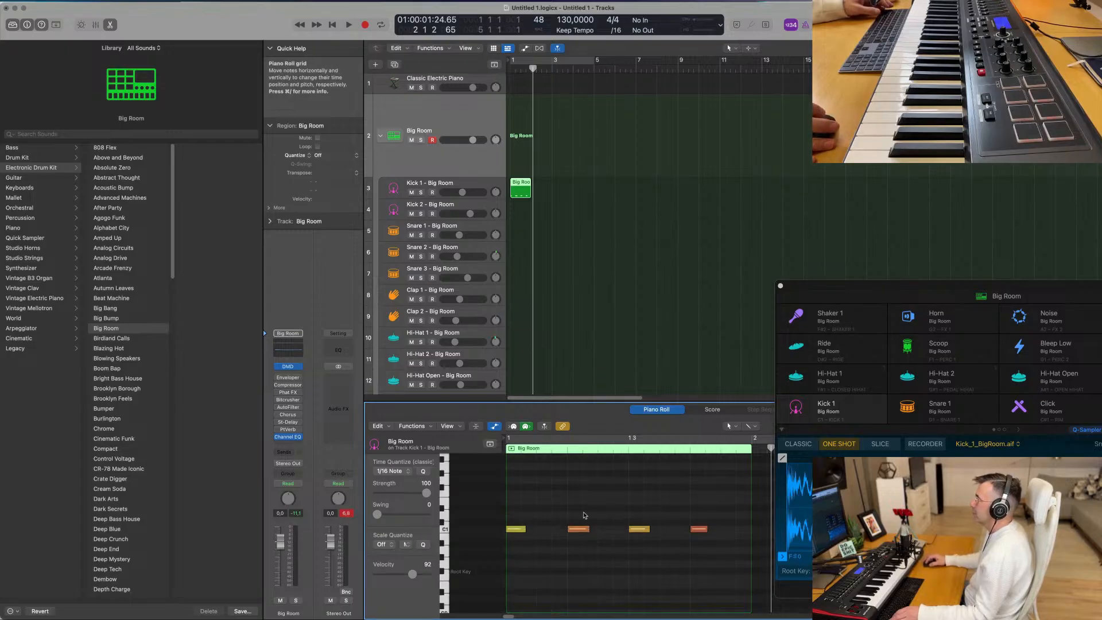
- Replace the last three kick notes with copies of the first note on beats 2, 3 and 4
{"action": "left_click_drag", "start_coordinate": [584, 518], "coordinate": [741, 544]}
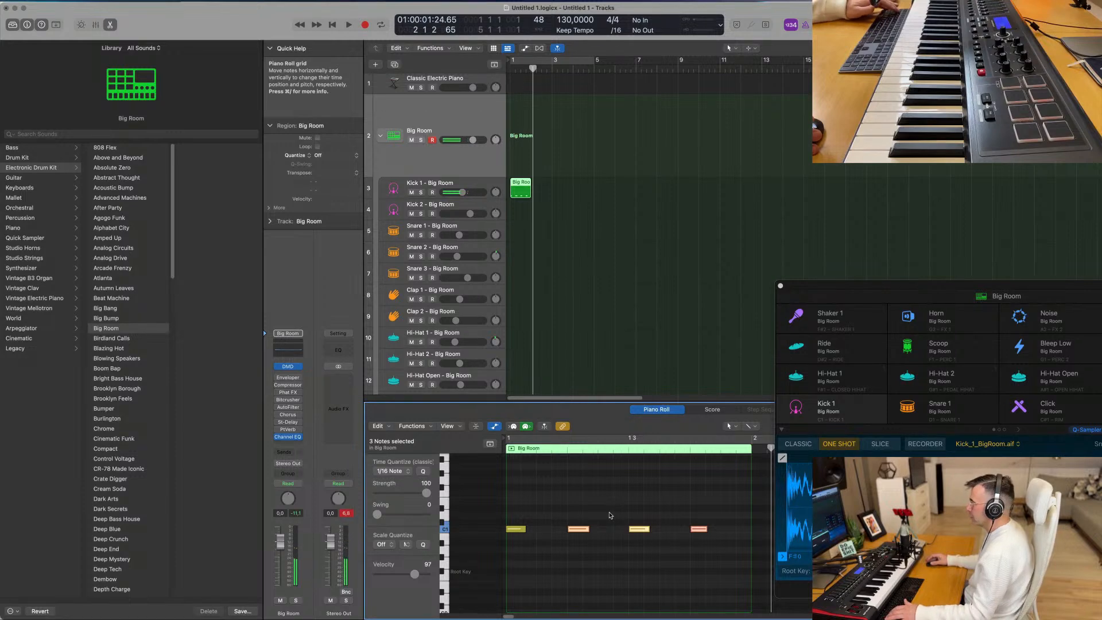
{"action": "left_click", "coordinate": [508, 528]}
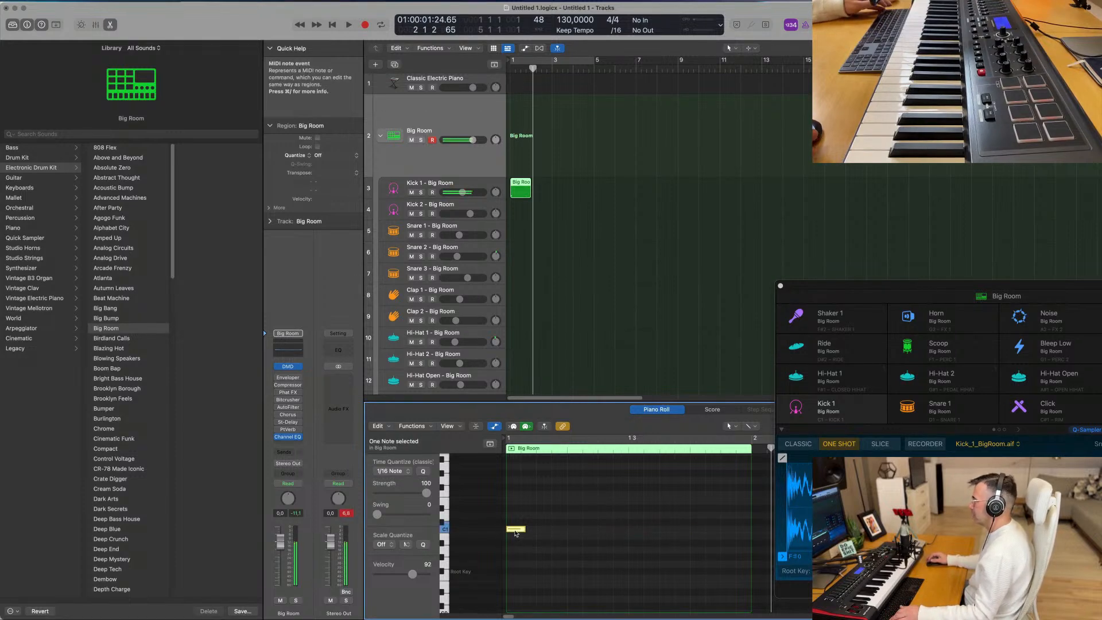
{"action": "left_click_drag", "start_coordinate": [515, 532], "coordinate": [636, 532]}
{"action": "left_click", "coordinate": [540, 528]}
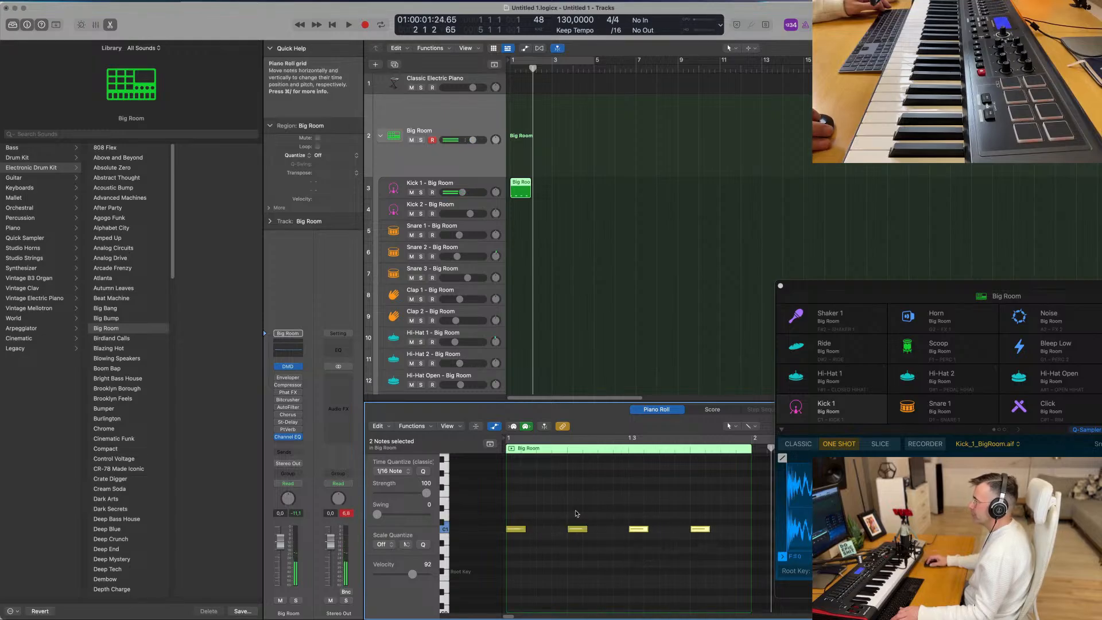
- Transpose all four kick notes down seven semitones
{"action": "left_click_drag", "start_coordinate": [713, 519], "coordinate": [509, 534]}
{"action": "key", "text": "alt+Down"}
{"action": "key", "text": "alt+Down"}
{"action": "key", "text": "alt+Down"}
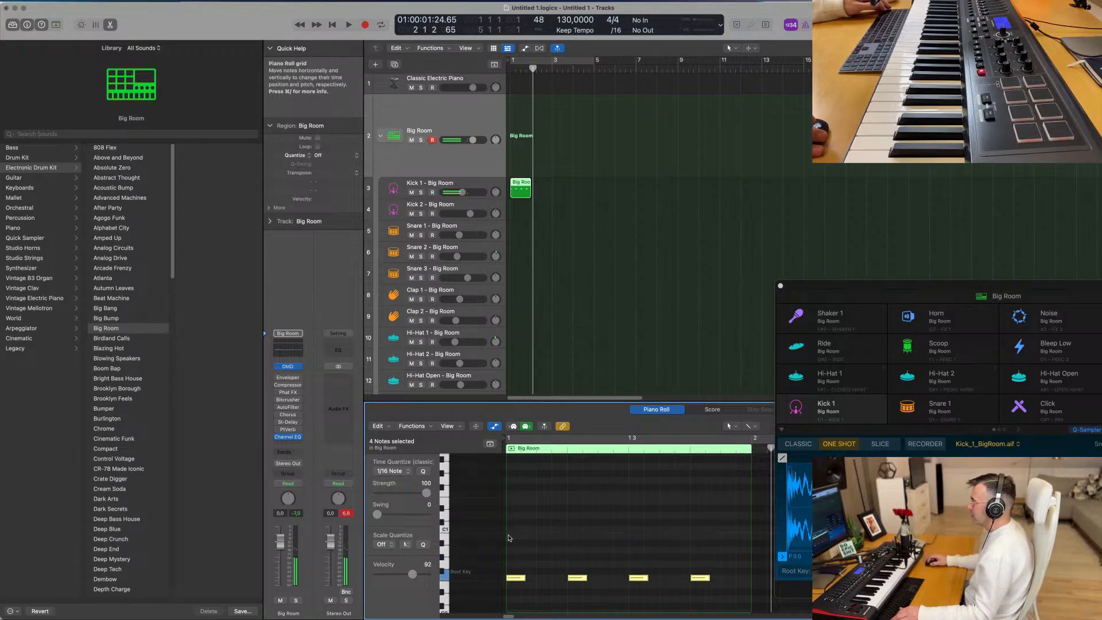
- Turn on cycle mode and play back the one-bar kick pattern
{"action": "left_click", "coordinate": [525, 185]}
{"action": "key", "text": "c"}
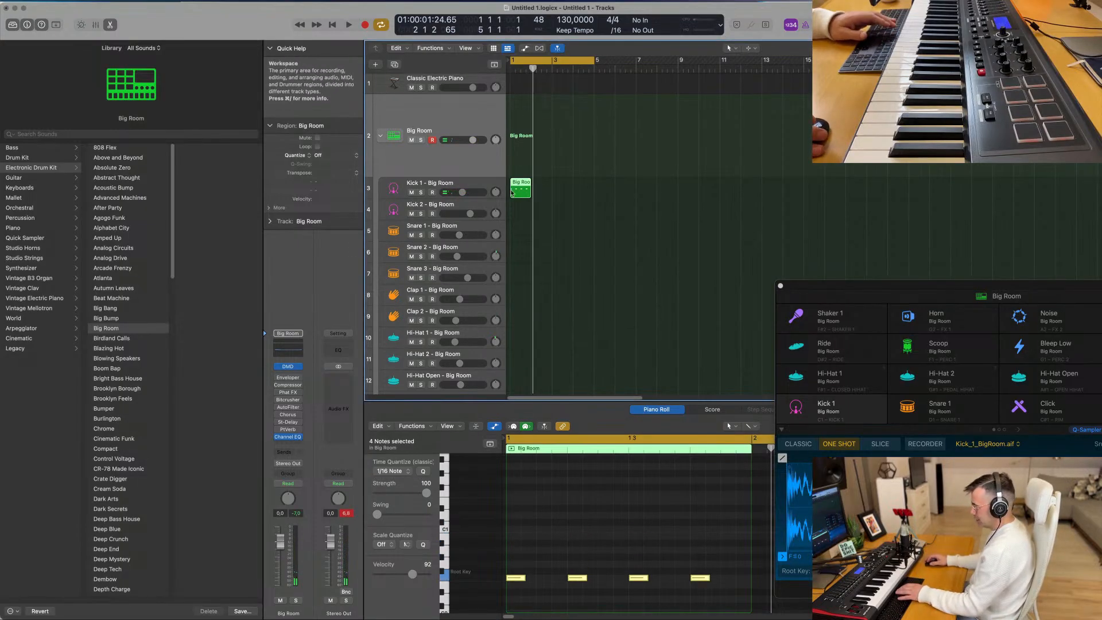
{"action": "key", "text": "space"}
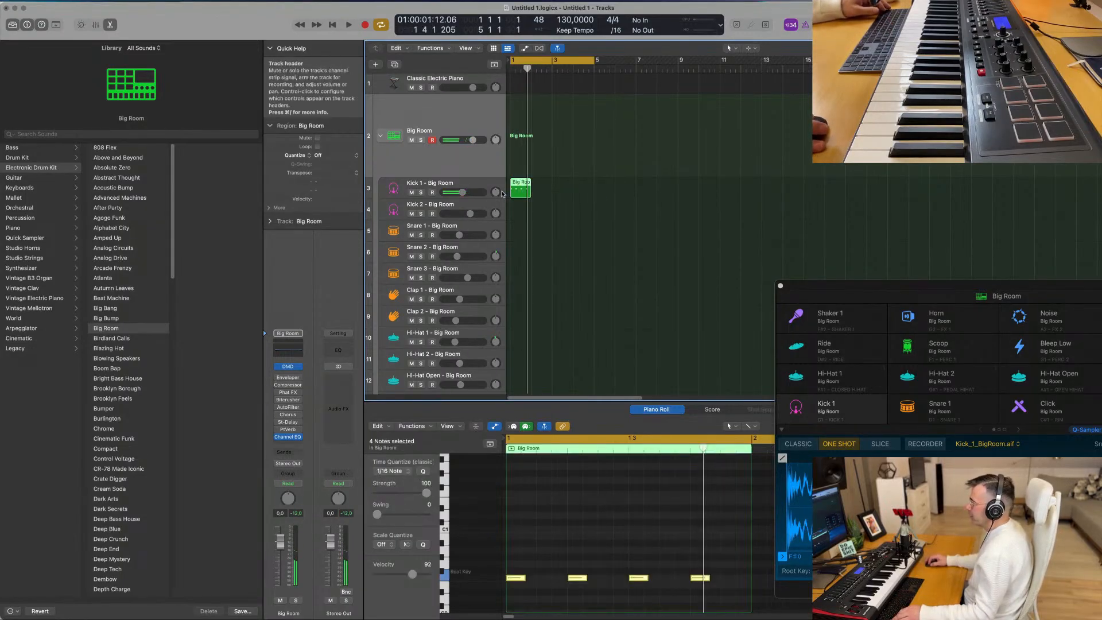
- Repeat the kick region three times to fill bars 1 to 4, and play the loop with the Kick 1 track selected
{"action": "key", "text": "super+r"}
{"action": "left_click", "coordinate": [515, 207]}
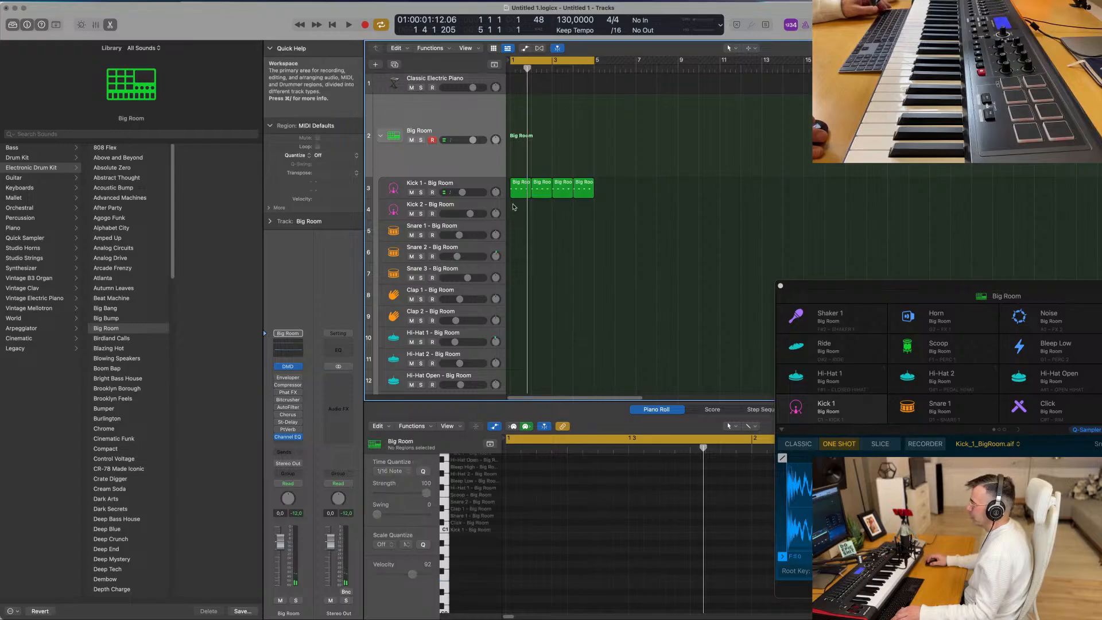
{"action": "left_click", "coordinate": [492, 187]}
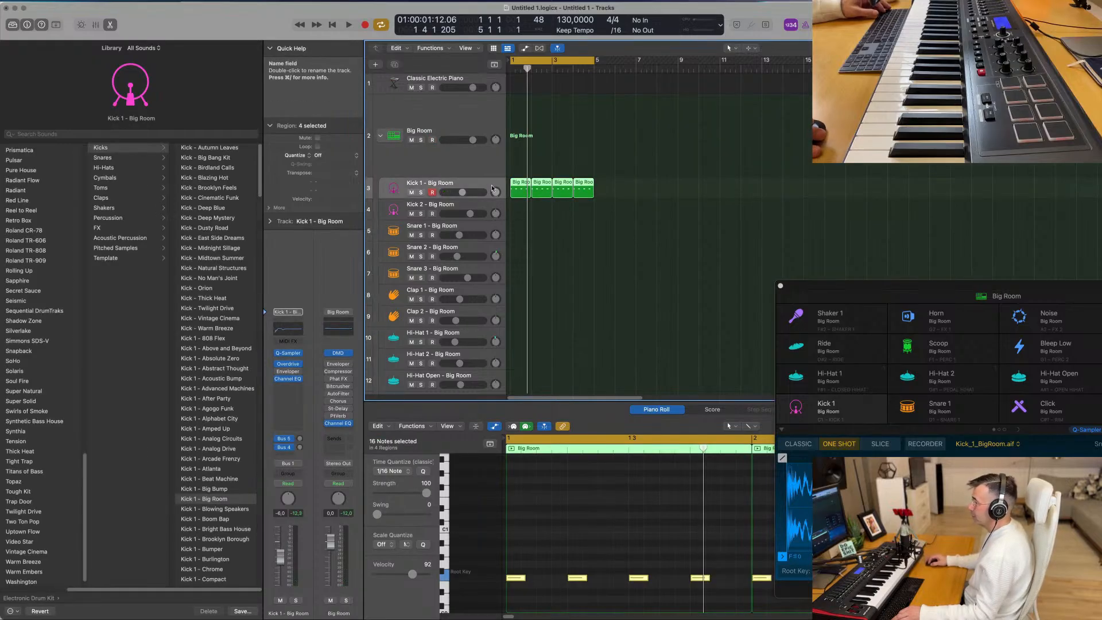
{"action": "left_click", "coordinate": [677, 269]}
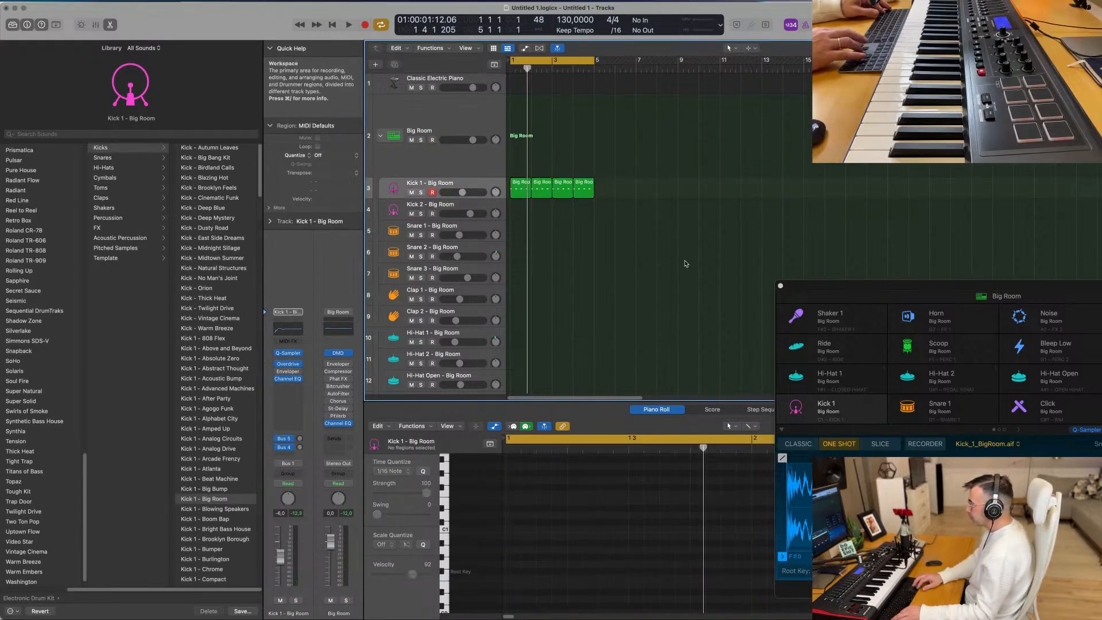
{"action": "key", "text": "space"}
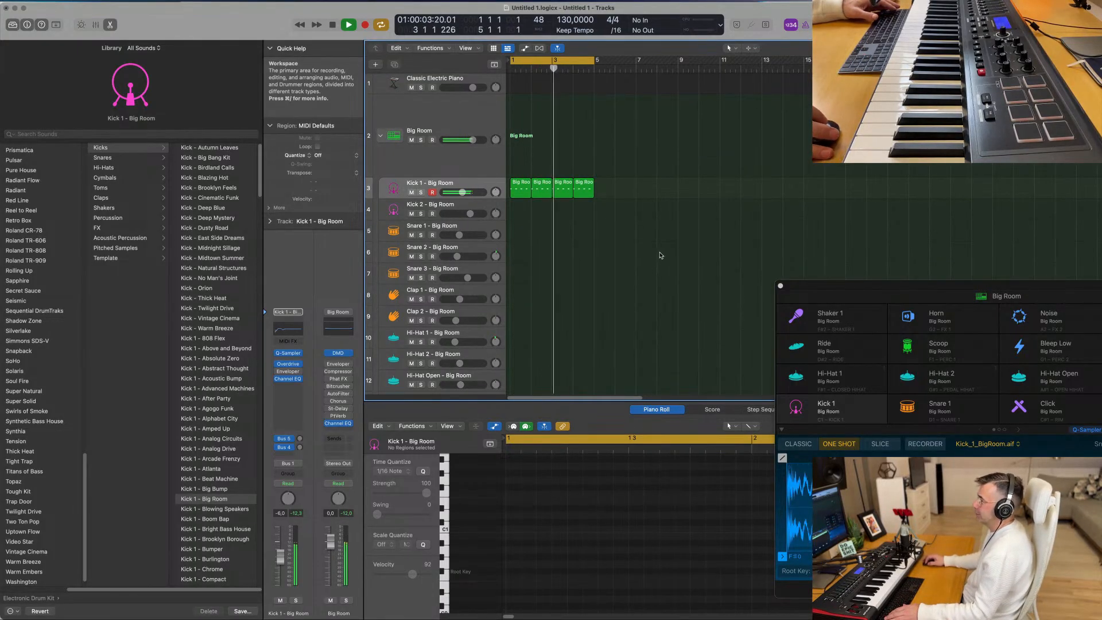
- Copy the first kick region to the Snare 1 track and delete its notes on beats 1 and 3
{"action": "left_click", "coordinate": [512, 195]}
{"action": "scroll", "coordinate": [523, 207], "scroll_direction": "down", "scroll_amount": 1}
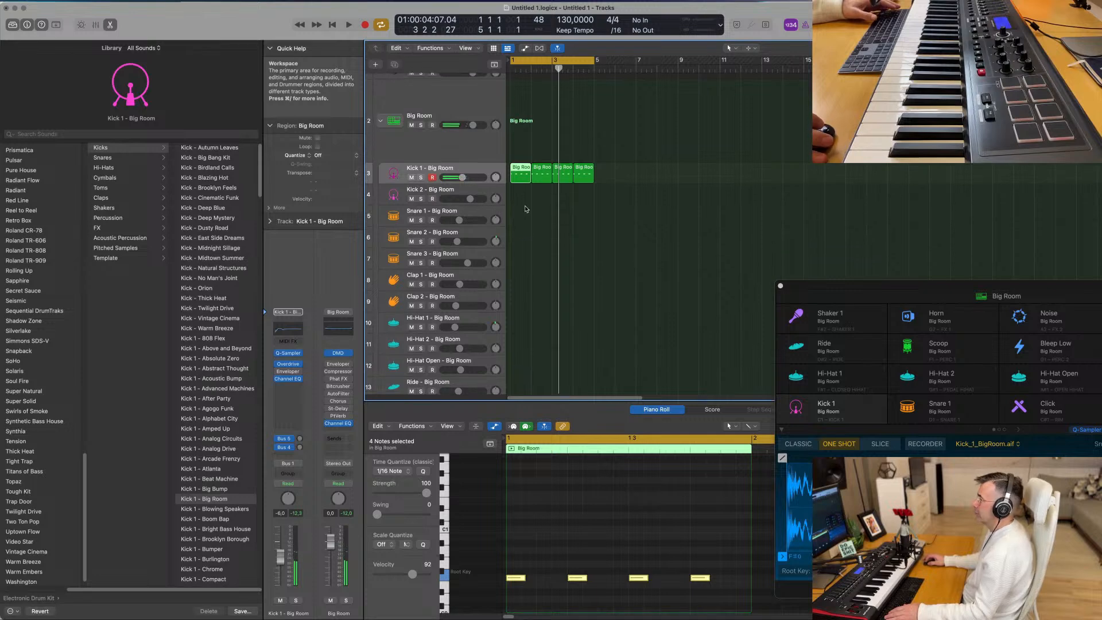
{"action": "left_click_drag", "start_coordinate": [520, 178], "coordinate": [520, 218]}
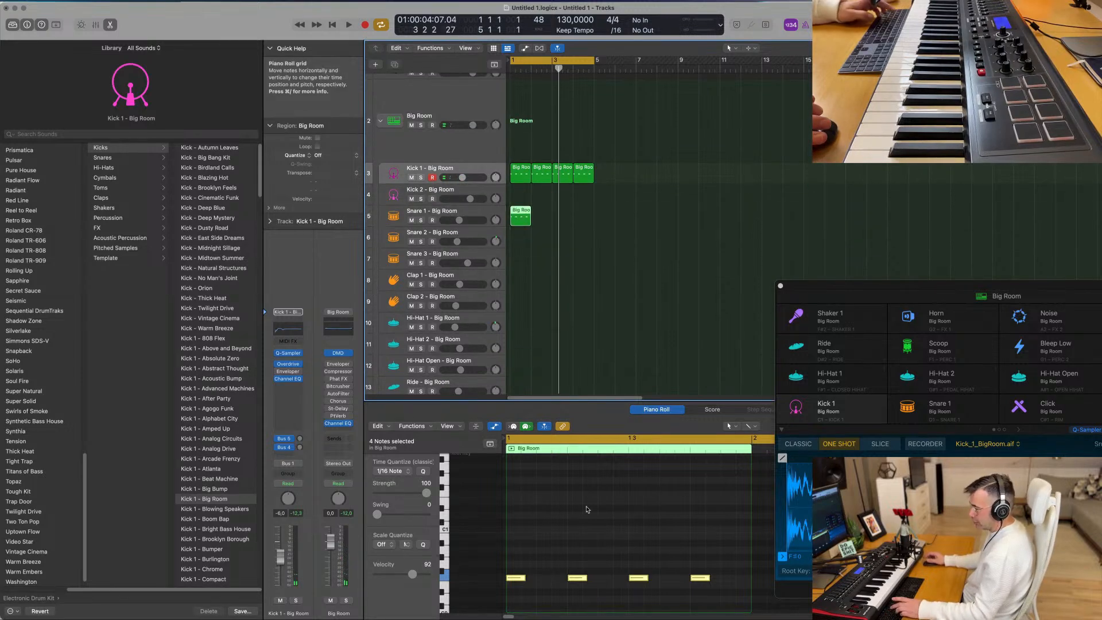
{"action": "left_click_drag", "start_coordinate": [491, 587], "coordinate": [493, 586]}
{"action": "key", "text": "Delete"}
{"action": "left_click_drag", "start_coordinate": [649, 544], "coordinate": [611, 593]}
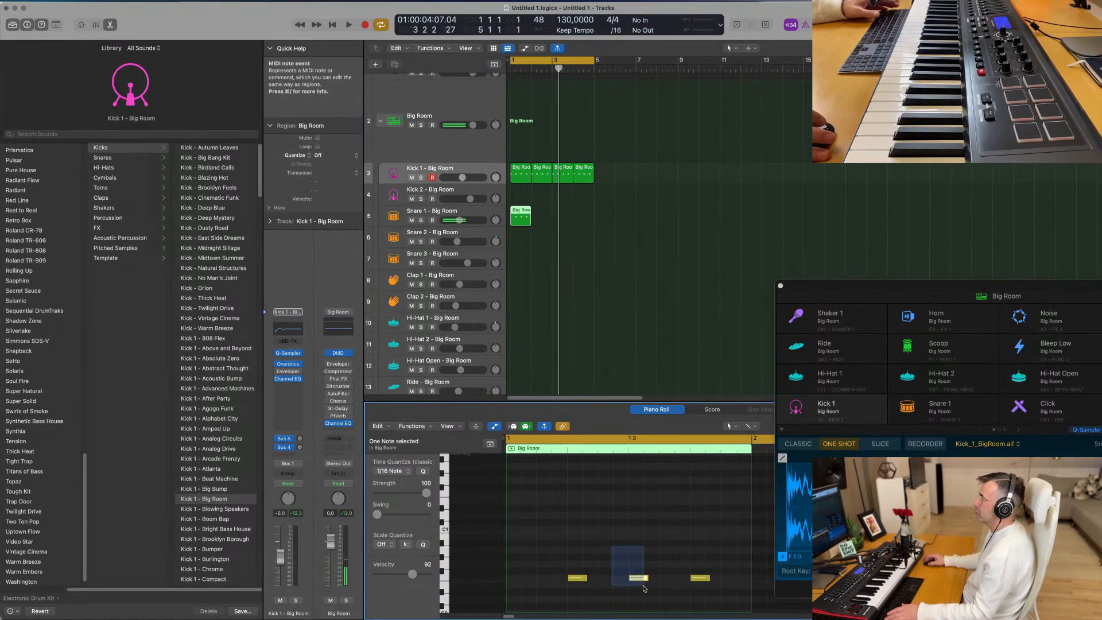
{"action": "key", "text": "Delete"}
- Transpose the two remaining snare notes up one octave and play back the result
{"action": "left_click_drag", "start_coordinate": [575, 550], "coordinate": [728, 597]}
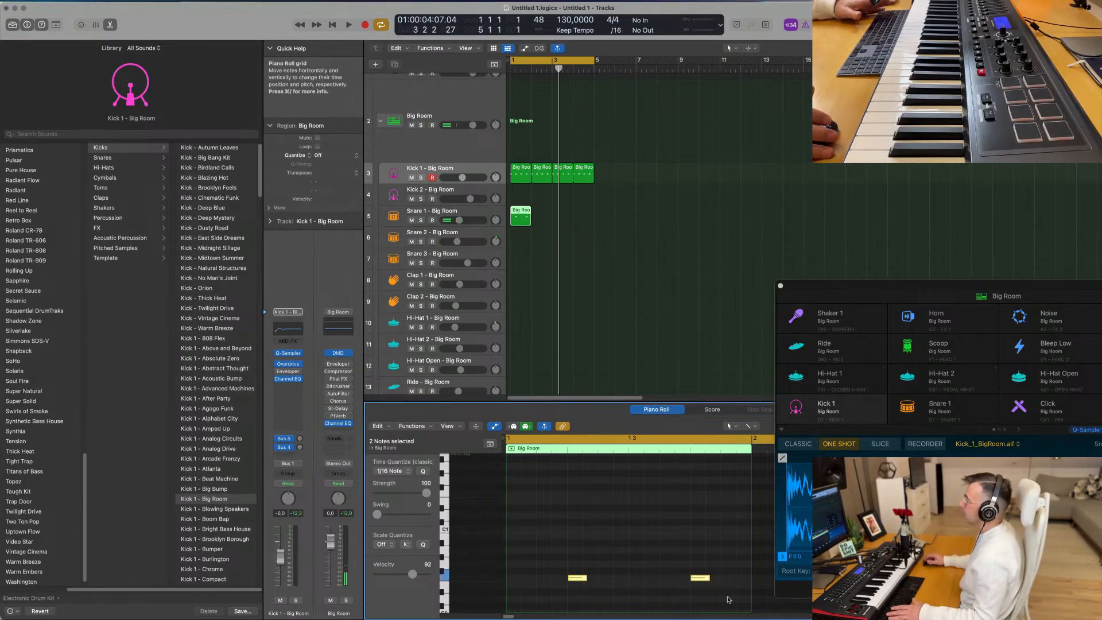
{"action": "key", "text": "space"}
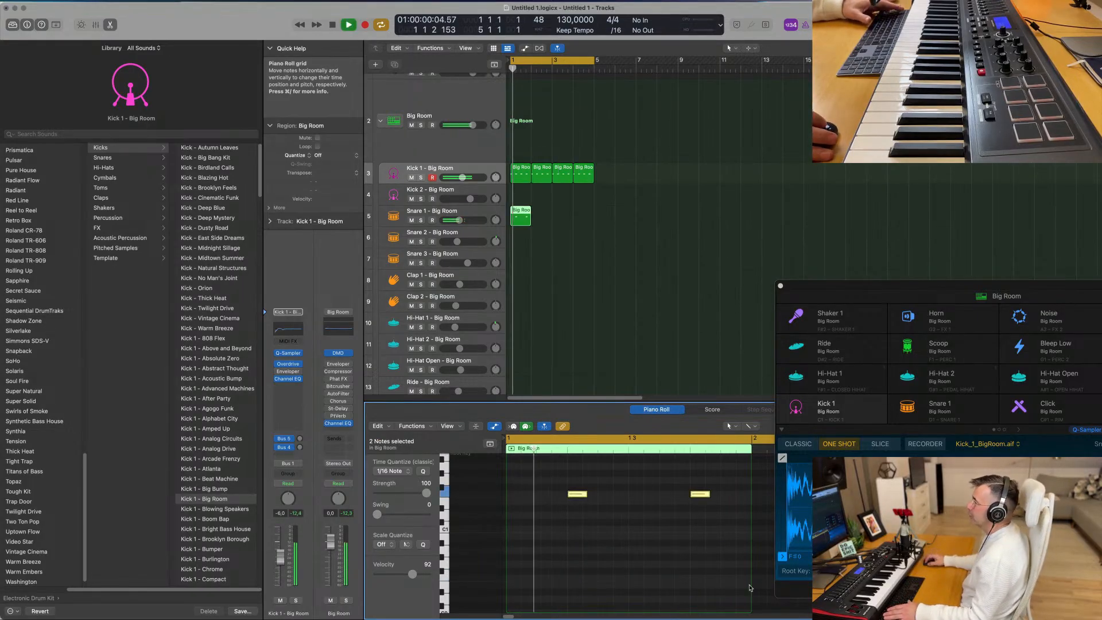
{"action": "key", "text": "space"}
- Repeat the Snare 1 region three times to fill bars 1 to 4
{"action": "left_click_drag", "start_coordinate": [568, 204], "coordinate": [526, 217]}
{"action": "key", "text": "super+r"}
{"action": "key", "text": "super+r"}
{"action": "key", "text": "super+r"}
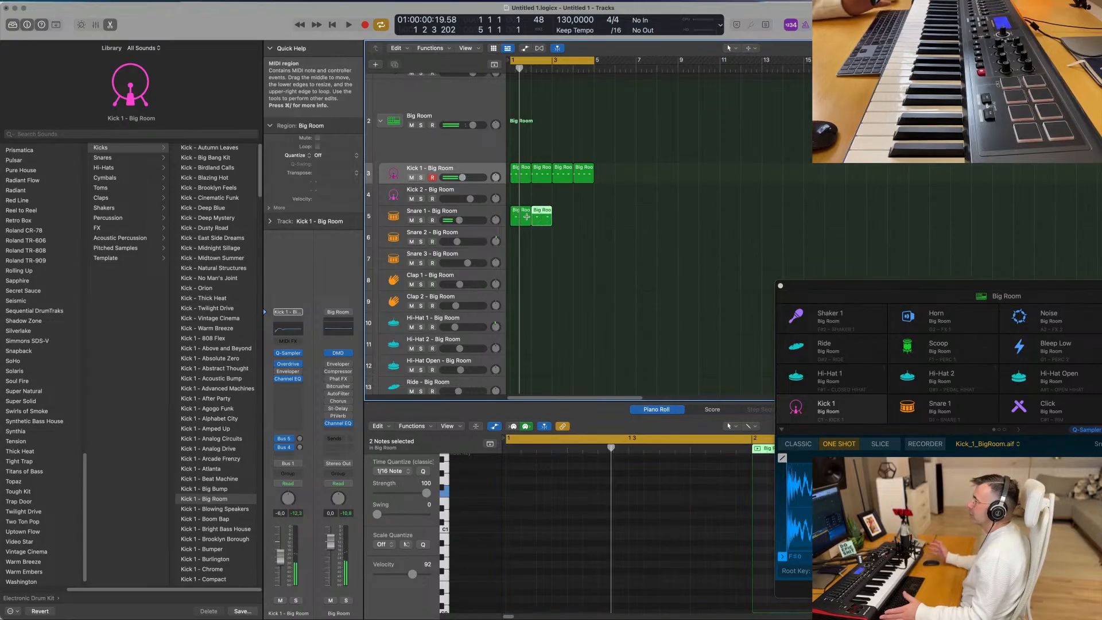
- Copy the first kick region to the Hi-Hat 1 track, shift its notes to the offbeats two octaves higher, and play it
{"action": "left_click_drag", "start_coordinate": [520, 171], "coordinate": [516, 344]}
{"action": "left_click_drag", "start_coordinate": [718, 541], "coordinate": [549, 575]}
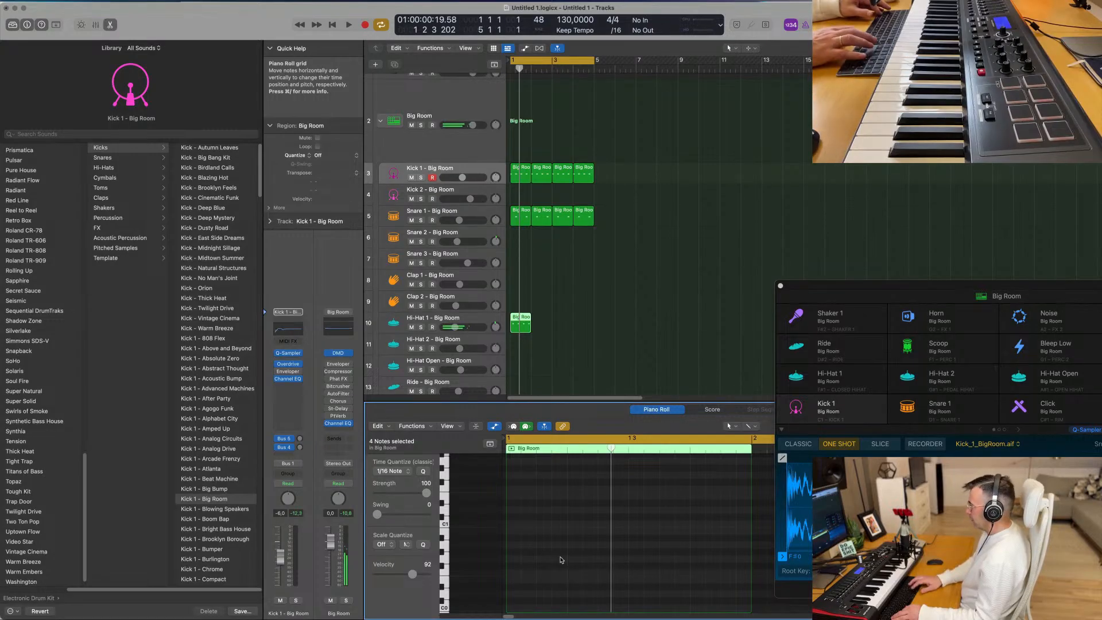
{"action": "key", "text": "space"}
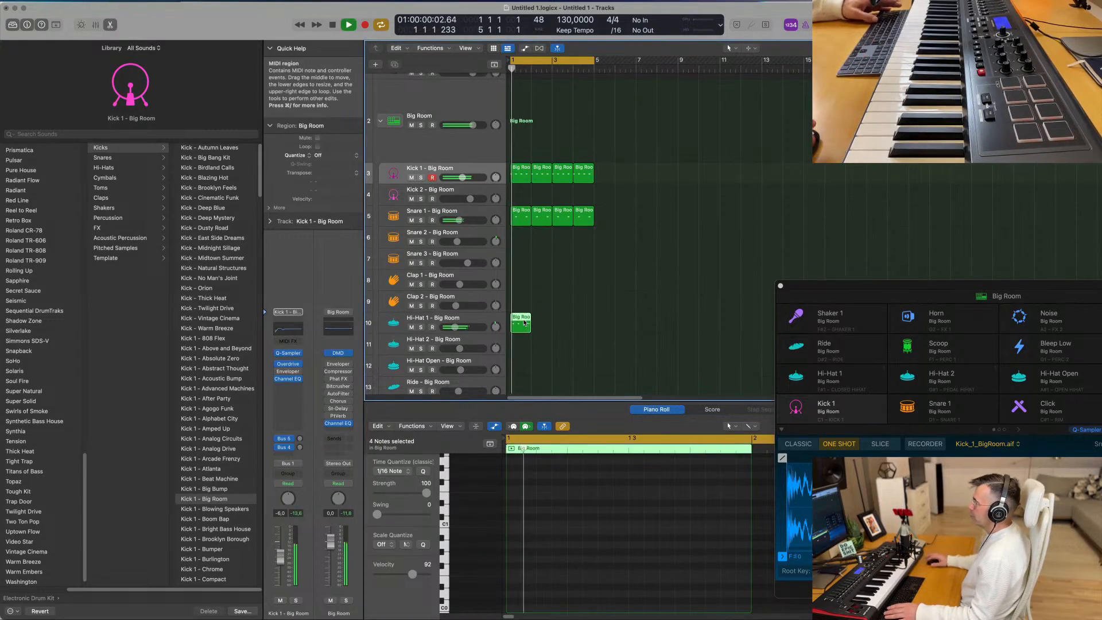
- Repeat the Hi-Hat 1 region three times to fill bars 1 to 4
{"action": "key", "text": "super+r"}
{"action": "key", "text": "super+r"}
{"action": "key", "text": "super+r"}
- Move the four hi-hat regions to the Hi-Hat 2 track and lower that track's volume to about -11.8 dB
{"action": "scroll", "coordinate": [616, 245], "scroll_direction": "down", "scroll_amount": 6}
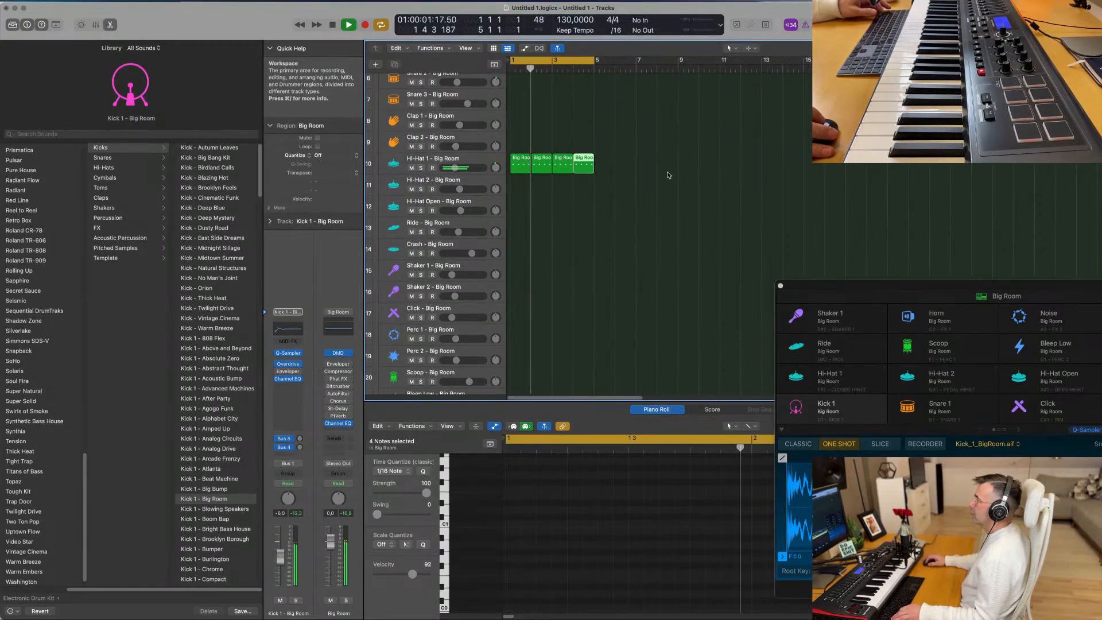
{"action": "left_click", "coordinate": [514, 181]}
{"action": "left_click_drag", "start_coordinate": [513, 180], "coordinate": [522, 188]}
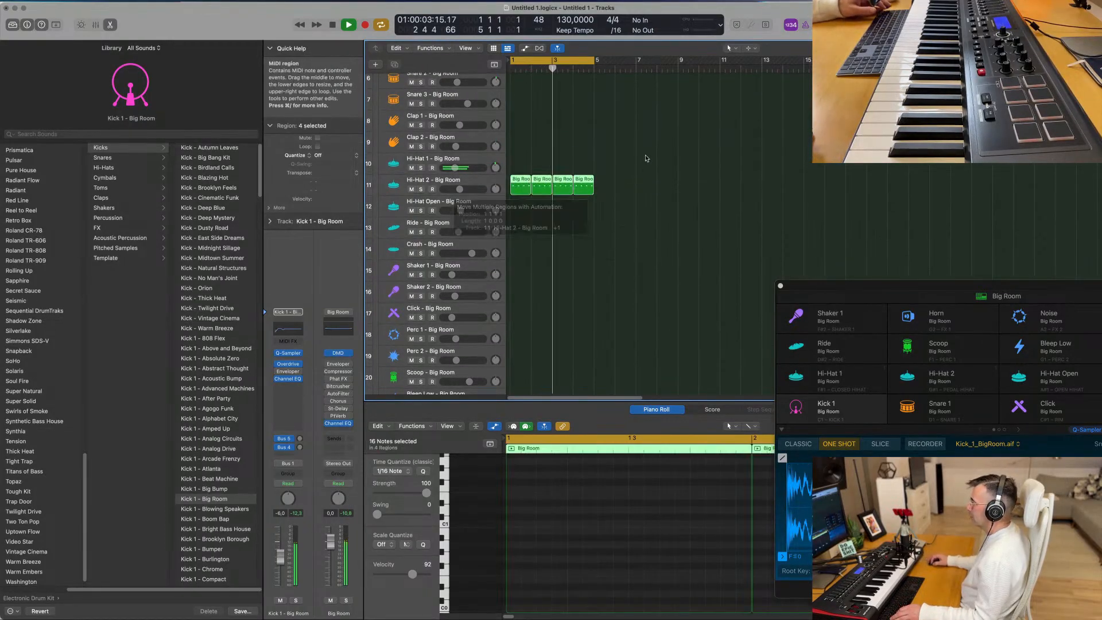
{"action": "left_click", "coordinate": [397, 185]}
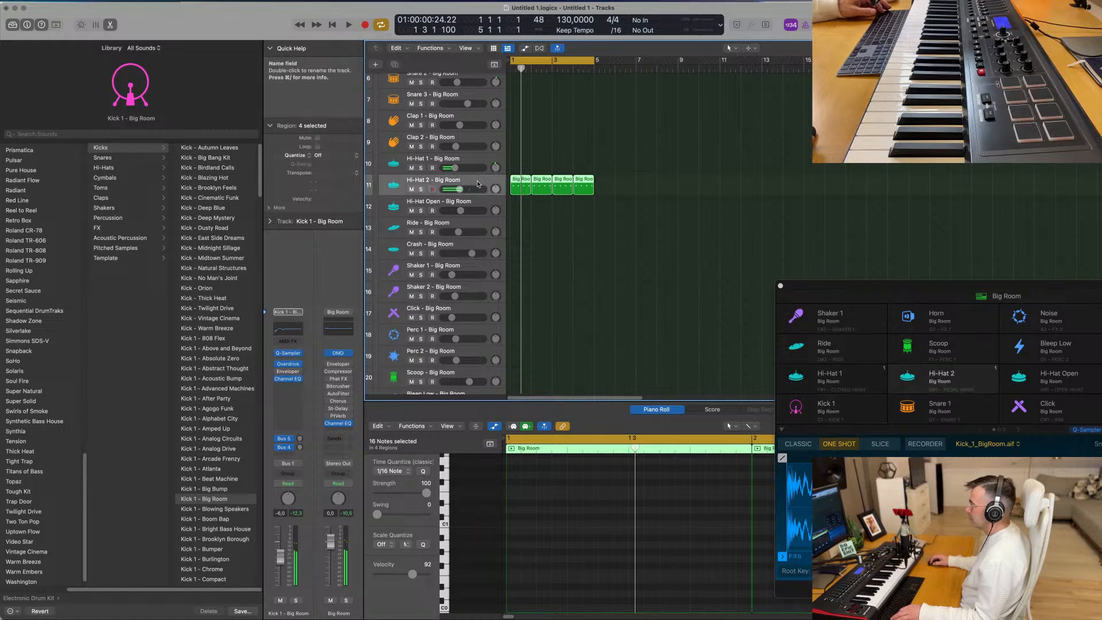
{"action": "left_click_drag", "start_coordinate": [279, 561], "coordinate": [279, 565]}
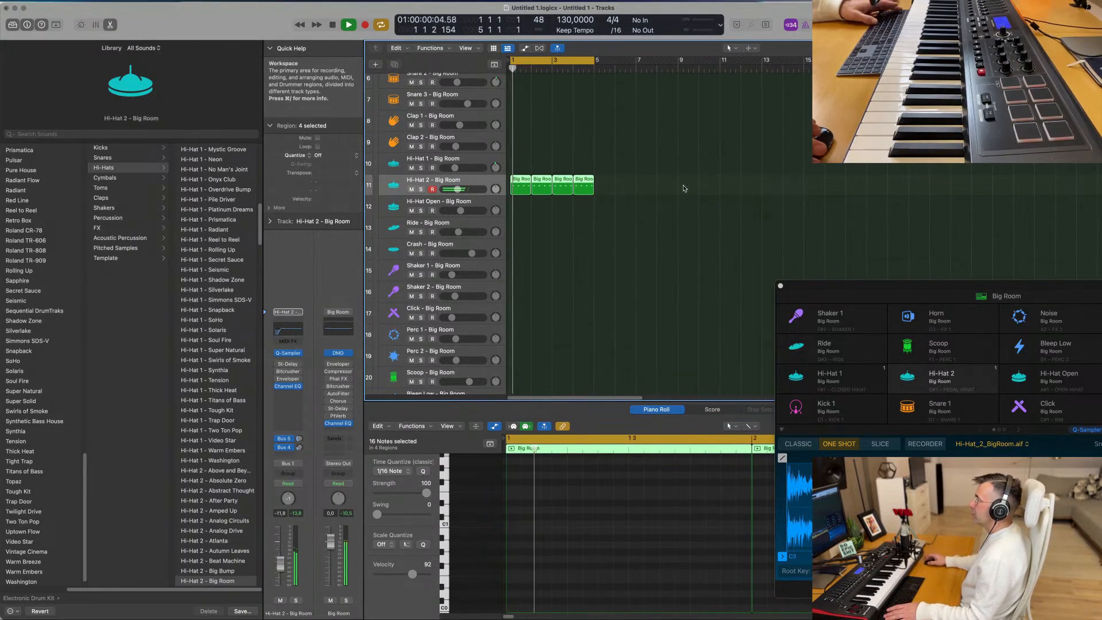
- Copy the first Hi-Hat 2 region to the Ride track and stop playback
{"action": "scroll", "coordinate": [574, 221], "scroll_direction": "down", "scroll_amount": 1}
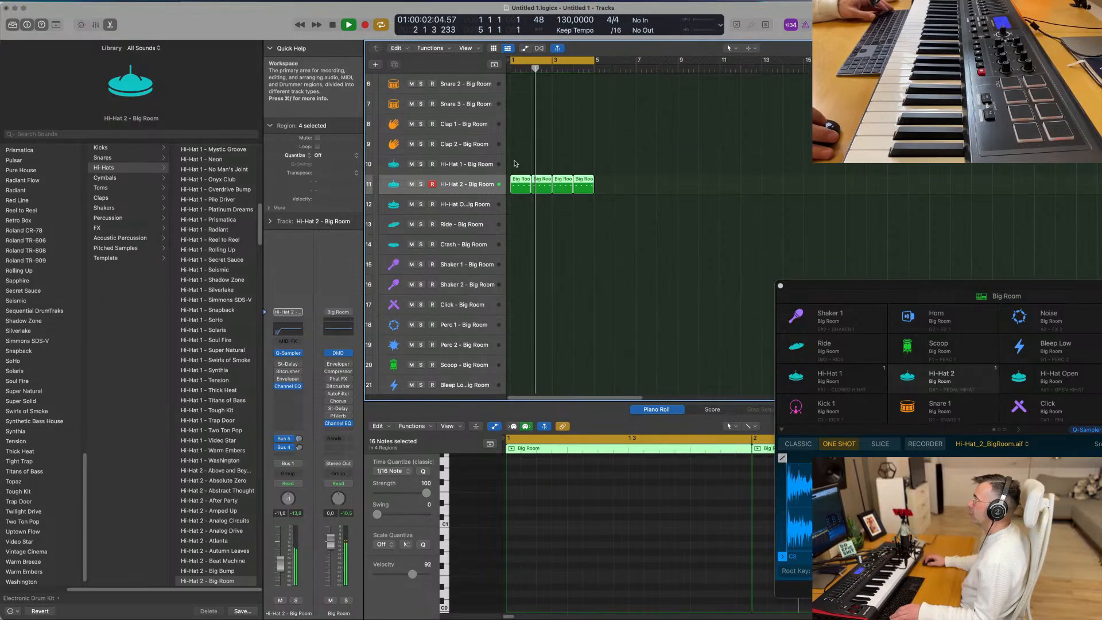
{"action": "left_click", "coordinate": [518, 180]}
{"action": "left_click_drag", "start_coordinate": [518, 180], "coordinate": [521, 234]}
{"action": "key", "text": "space"}
- Shift the four ride notes earlier onto the main beats and one octave higher, and play the pattern
{"action": "left_click_drag", "start_coordinate": [537, 514], "coordinate": [754, 543]}
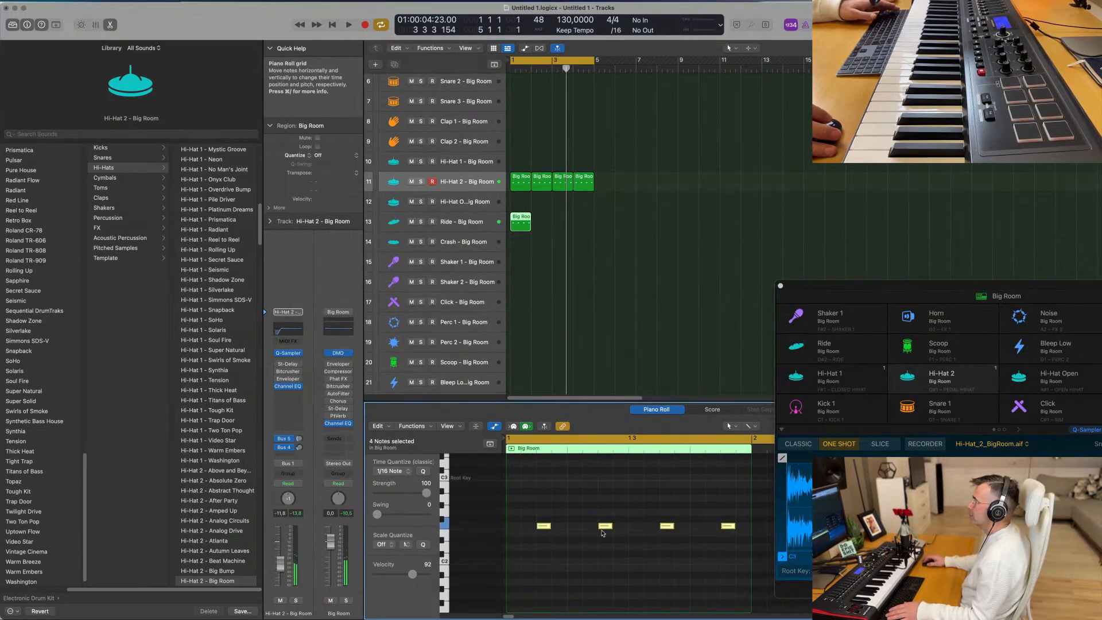
{"action": "left_click_drag", "start_coordinate": [546, 528], "coordinate": [516, 528]}
{"action": "key", "text": "space"}
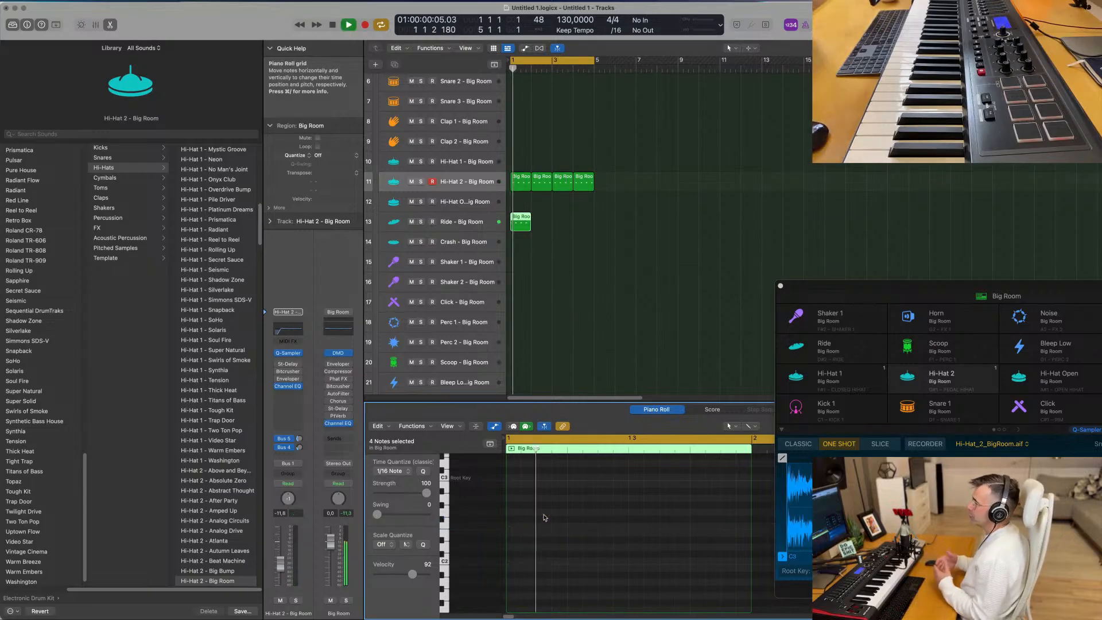
- Lower the Ride track's volume to about -18.5 dB while listening to the loop
{"action": "left_click", "coordinate": [483, 222]}
{"action": "key", "text": "space"}
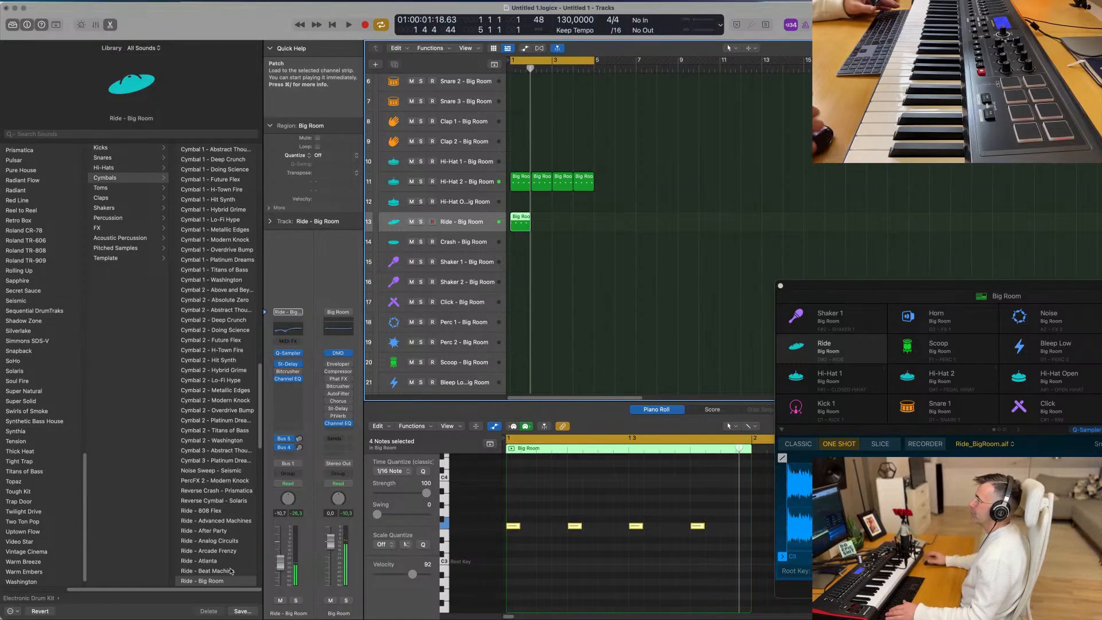
{"action": "key", "text": "space"}
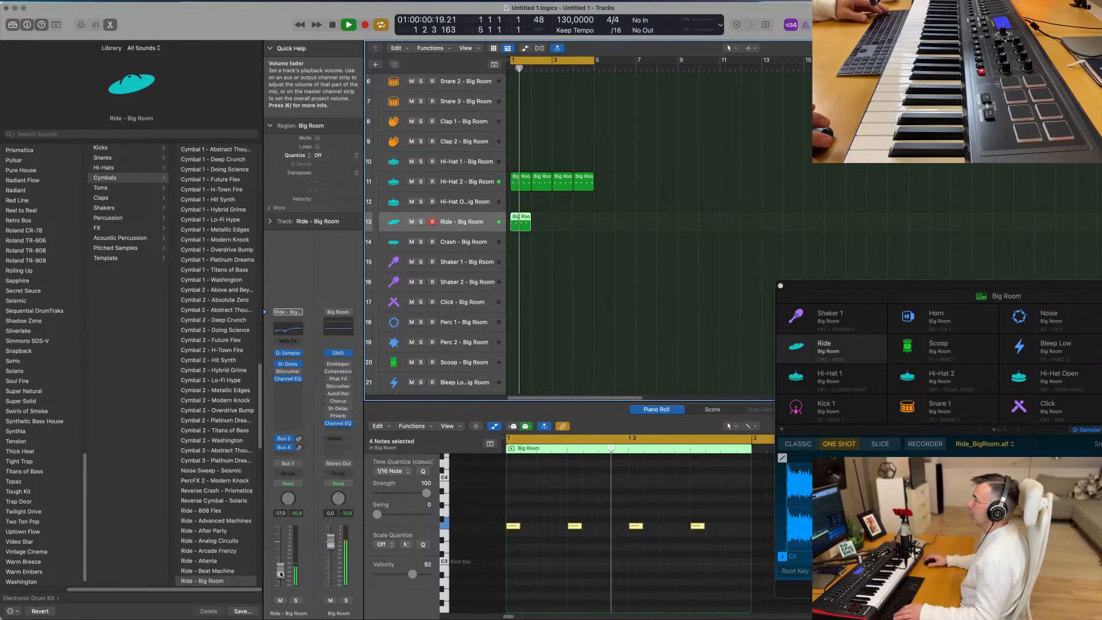
{"action": "key", "text": "space"}
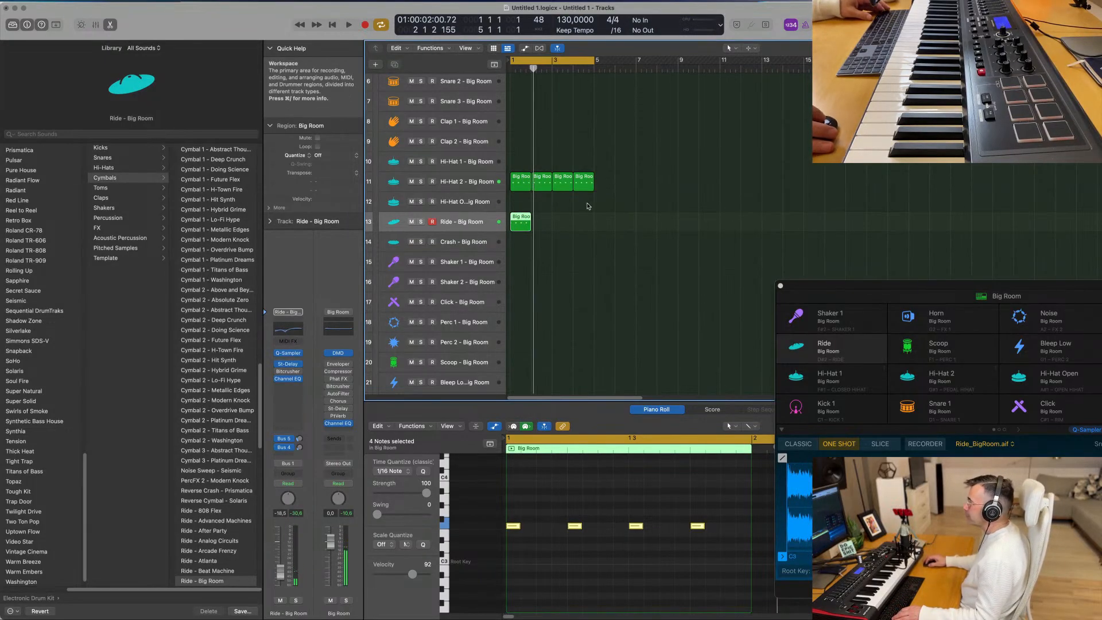
- Repeat the Ride region to fill all four bars and play the loop
{"action": "key", "text": "super+r"}
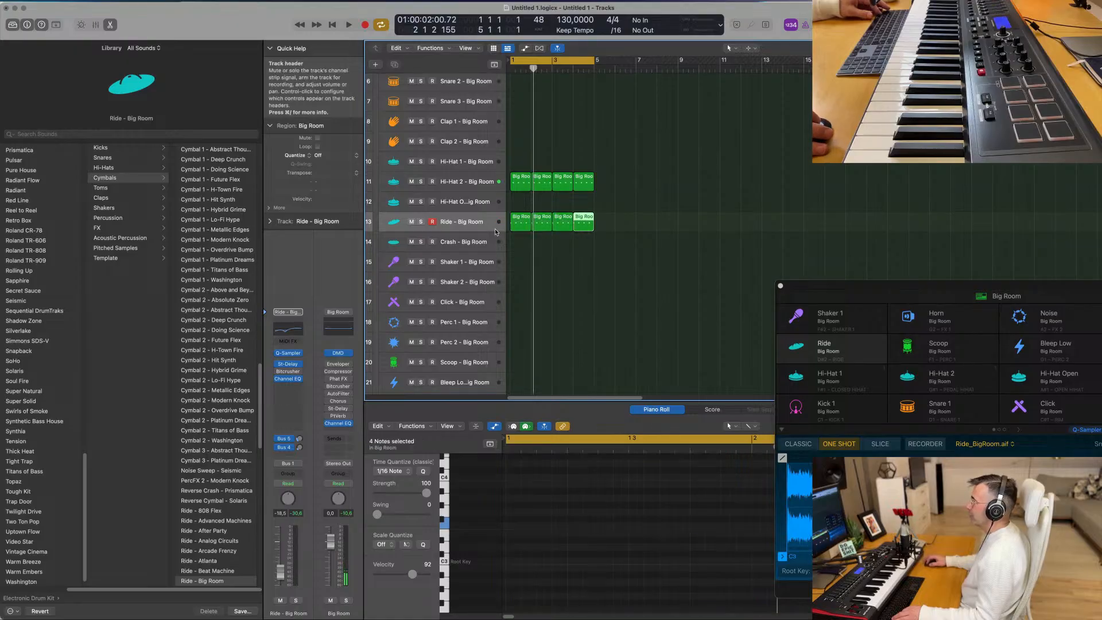
{"action": "scroll", "coordinate": [524, 173], "scroll_direction": "down", "scroll_amount": 2}
{"action": "key", "text": "space"}
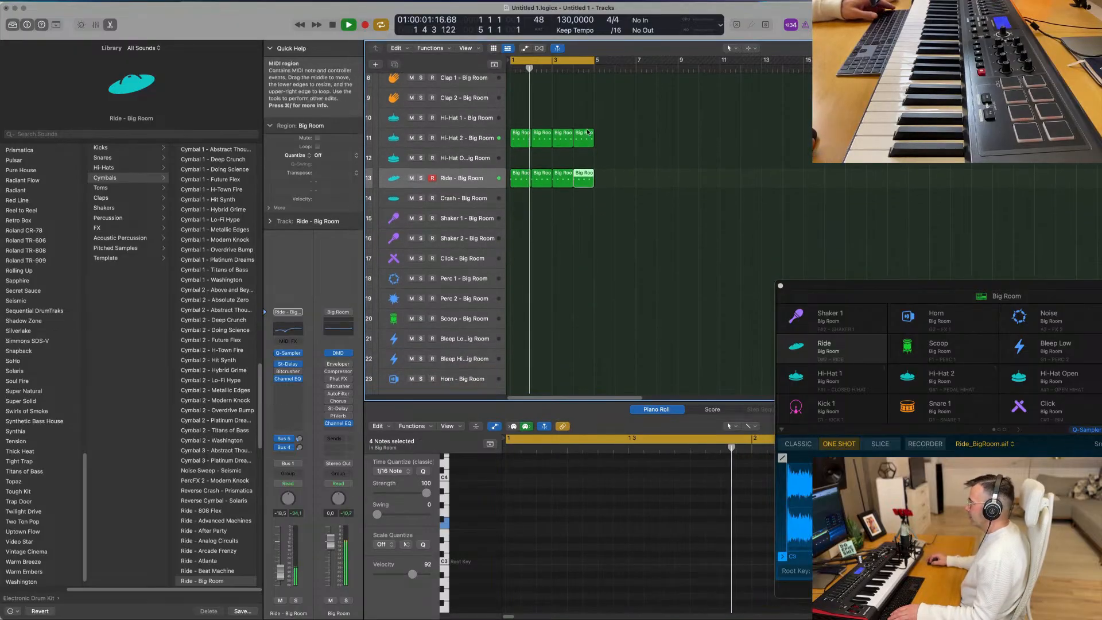
- Copy the first Hi-Hat 2 region to Shaker 2 and arrange its notes into a three-pitch pattern on the first, second and fourth sixteenths
{"action": "left_click_drag", "start_coordinate": [524, 138], "coordinate": [520, 238]}
{"action": "key", "text": "space"}
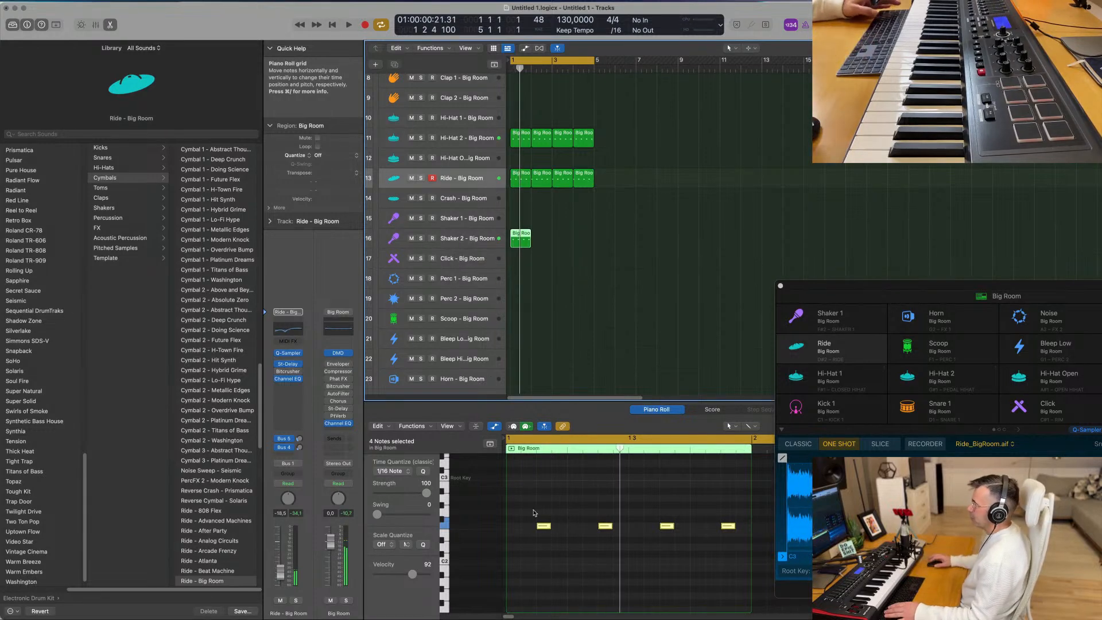
{"action": "left_click_drag", "start_coordinate": [543, 529], "coordinate": [555, 506]}
{"action": "key", "text": "space"}
{"action": "key", "text": "space"}
- Repeat the Shaker 2 region three times to fill four bars and lower that track's volume to about -29 dB
{"action": "key", "text": "space"}
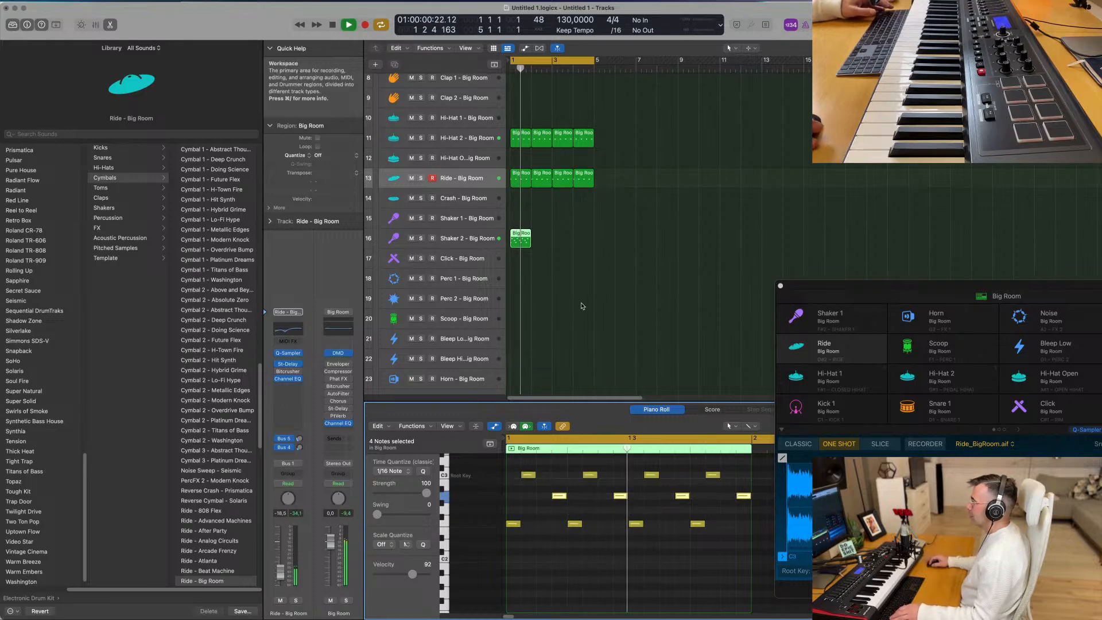
{"action": "key", "text": "space"}
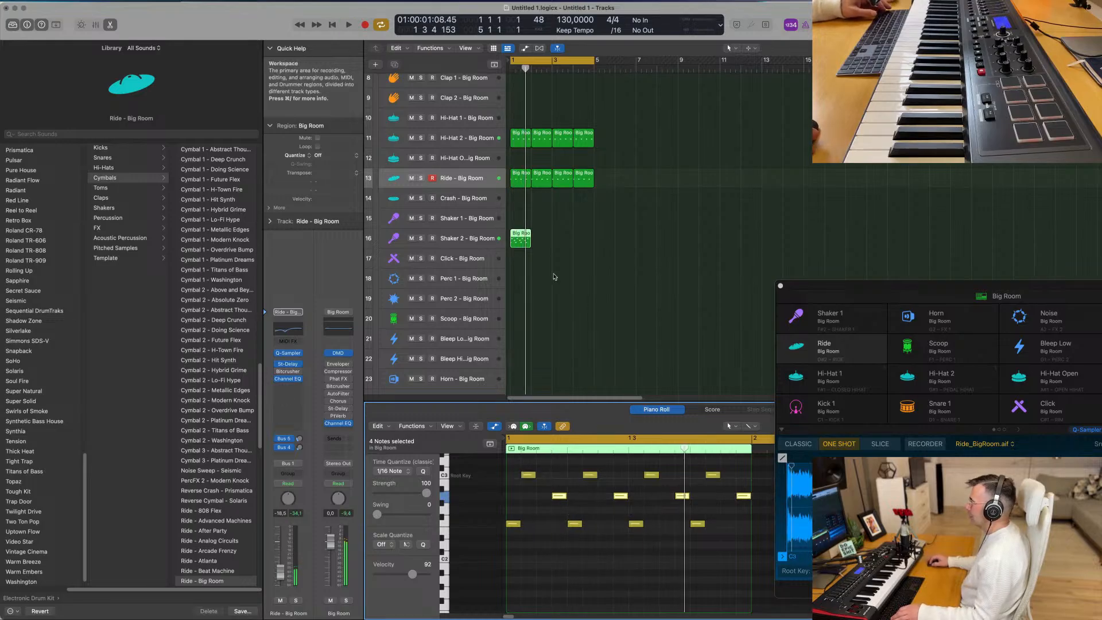
{"action": "key", "text": "super+r"}
{"action": "key", "text": "super+r"}
{"action": "key", "text": "super+r"}
{"action": "left_click", "coordinate": [527, 243]}
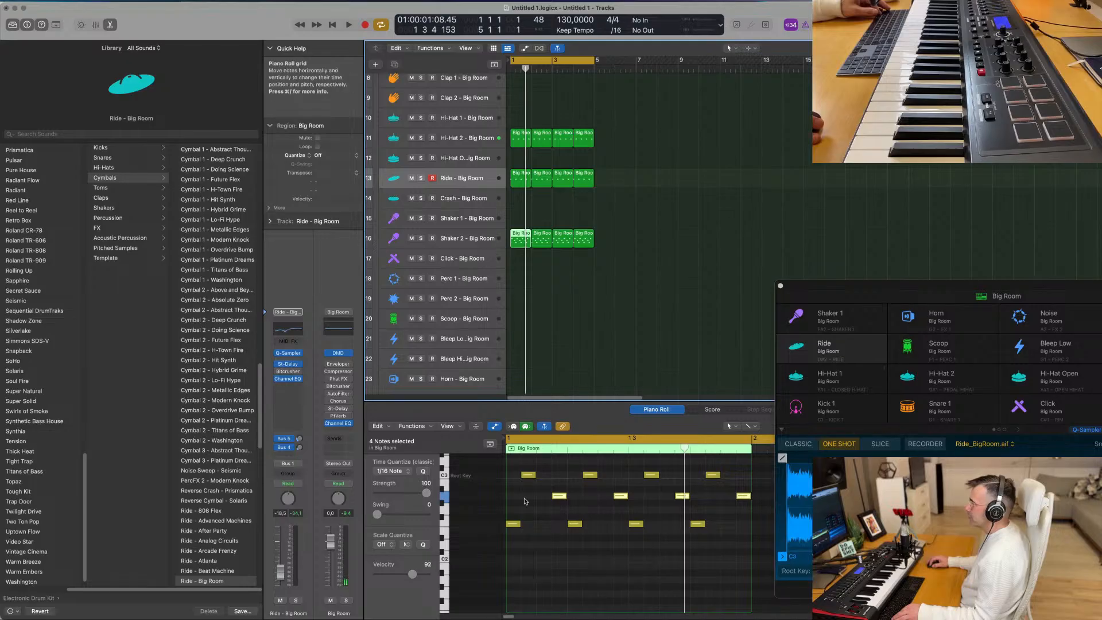
{"action": "left_click", "coordinate": [466, 238]}
{"action": "left_click_drag", "start_coordinate": [279, 570], "coordinate": [281, 578]}
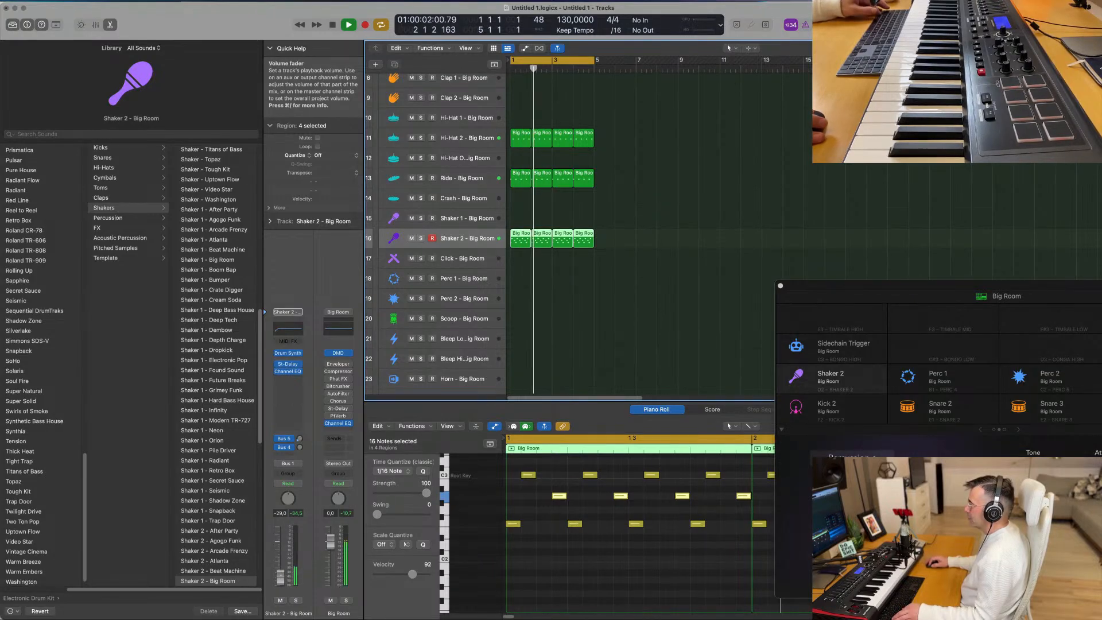
- Open the Alchemy instrument of the Classic Electric Piano track, hide the Library and reposition the plug-in window beside the tracks
{"action": "scroll", "coordinate": [650, 231], "scroll_direction": "up", "scroll_amount": 5}
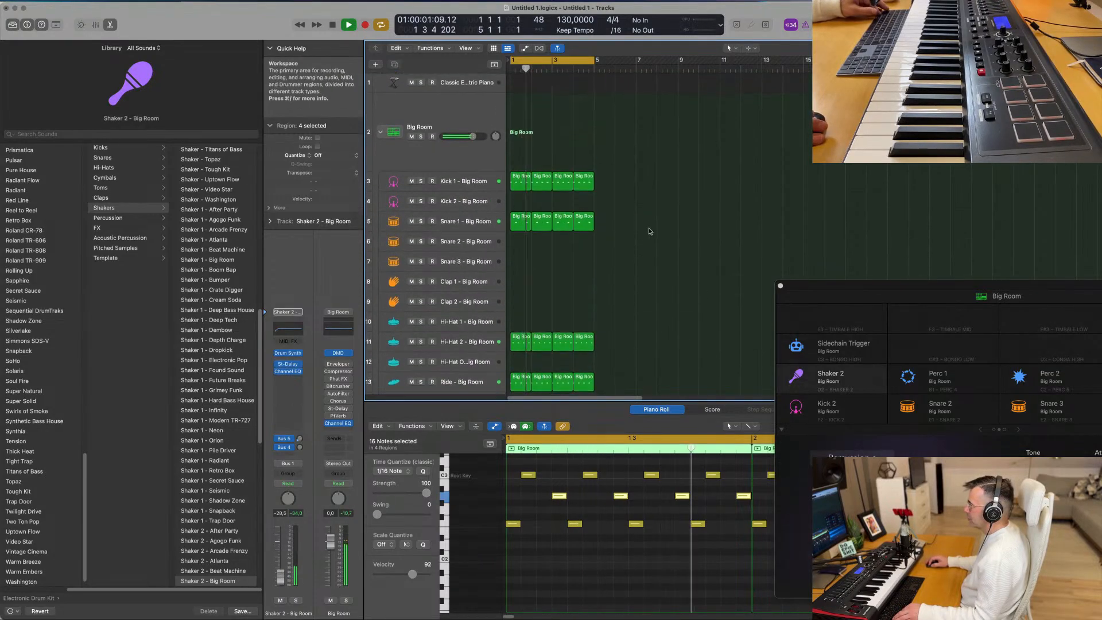
{"action": "left_click", "coordinate": [466, 84]}
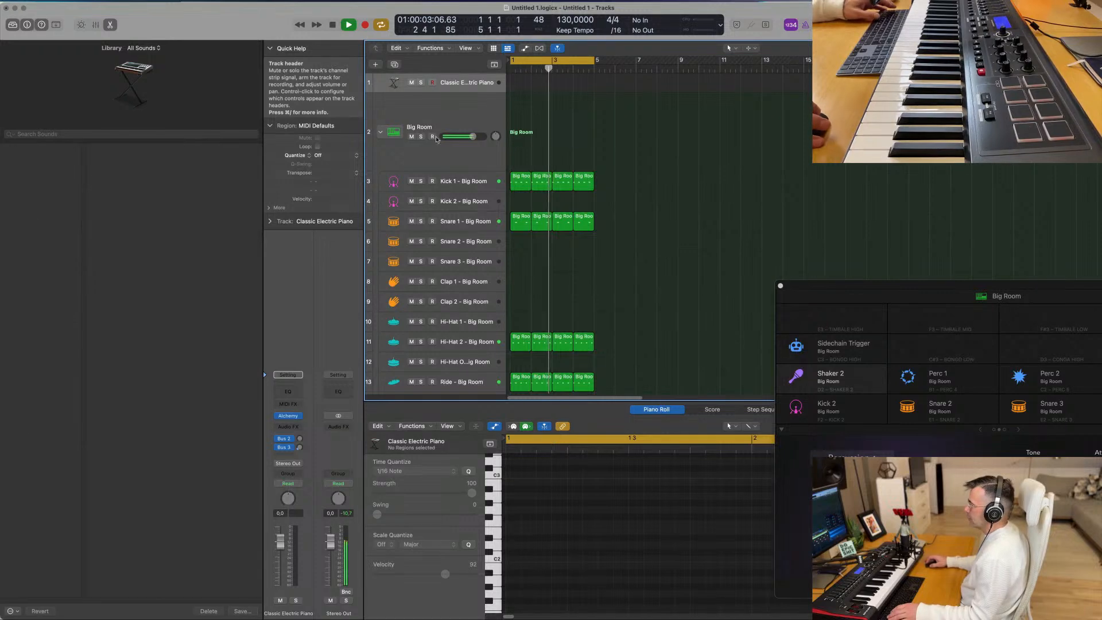
{"action": "left_click", "coordinate": [289, 418]}
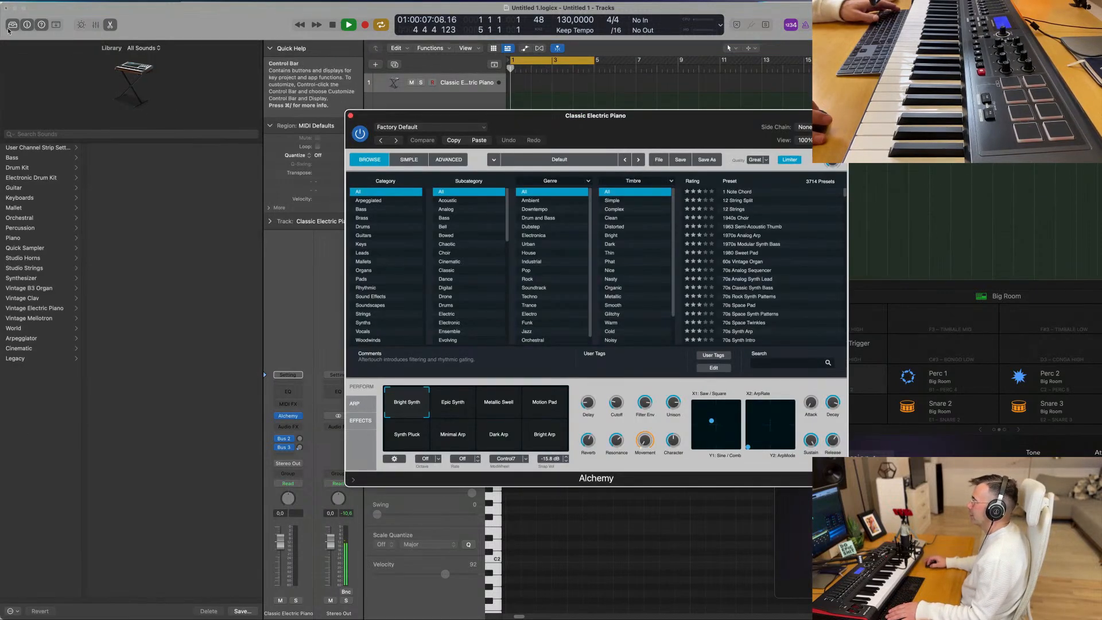
{"action": "left_click", "coordinate": [11, 26]}
{"action": "left_click_drag", "start_coordinate": [554, 122], "coordinate": [617, 132]}
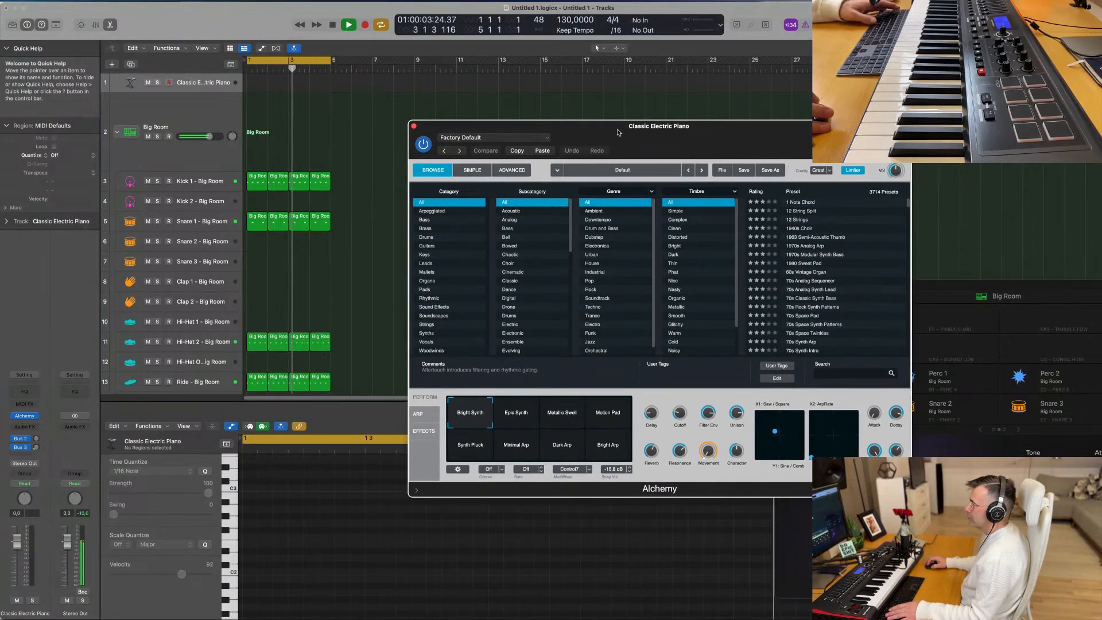
{"action": "left_click_drag", "start_coordinate": [707, 129], "coordinate": [689, 88]}
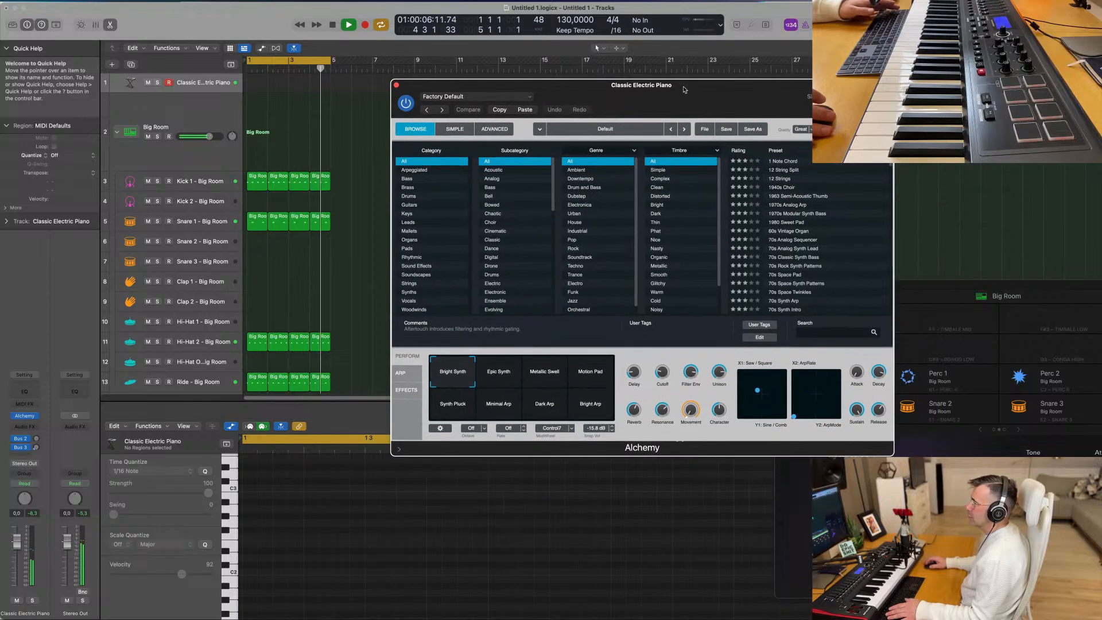
- Filter the Alchemy presets to the Keys category and load the Antarctic Sun preset
{"action": "left_click", "coordinate": [417, 213]}
{"action": "scroll", "coordinate": [792, 252], "scroll_direction": "down", "scroll_amount": 5}
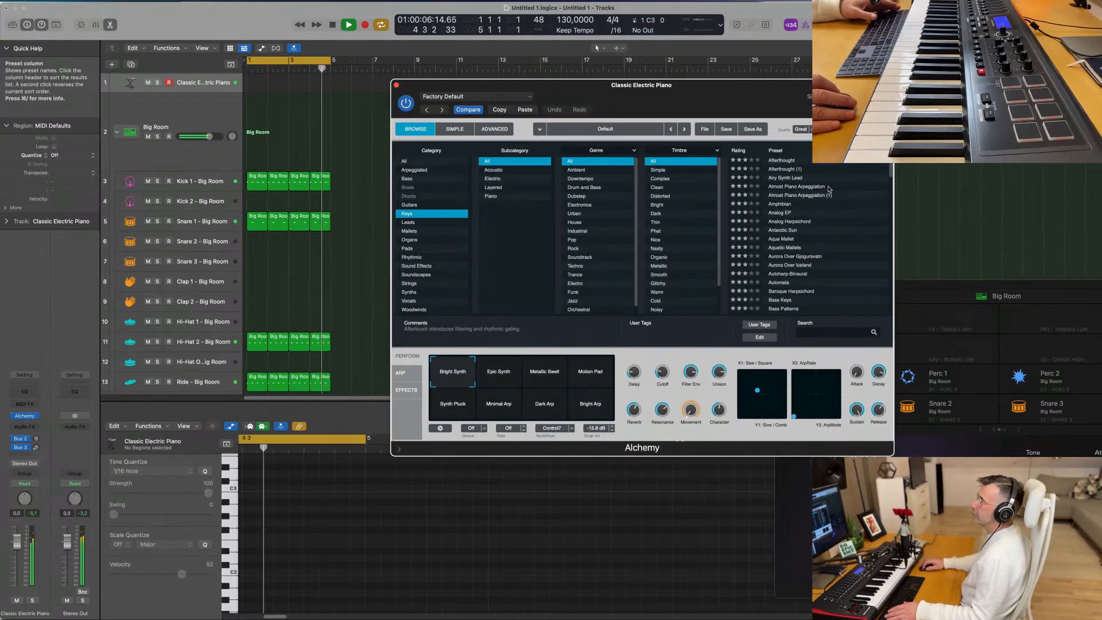
{"action": "scroll", "coordinate": [815, 241], "scroll_direction": "down", "scroll_amount": 4}
{"action": "left_click", "coordinate": [793, 194]}
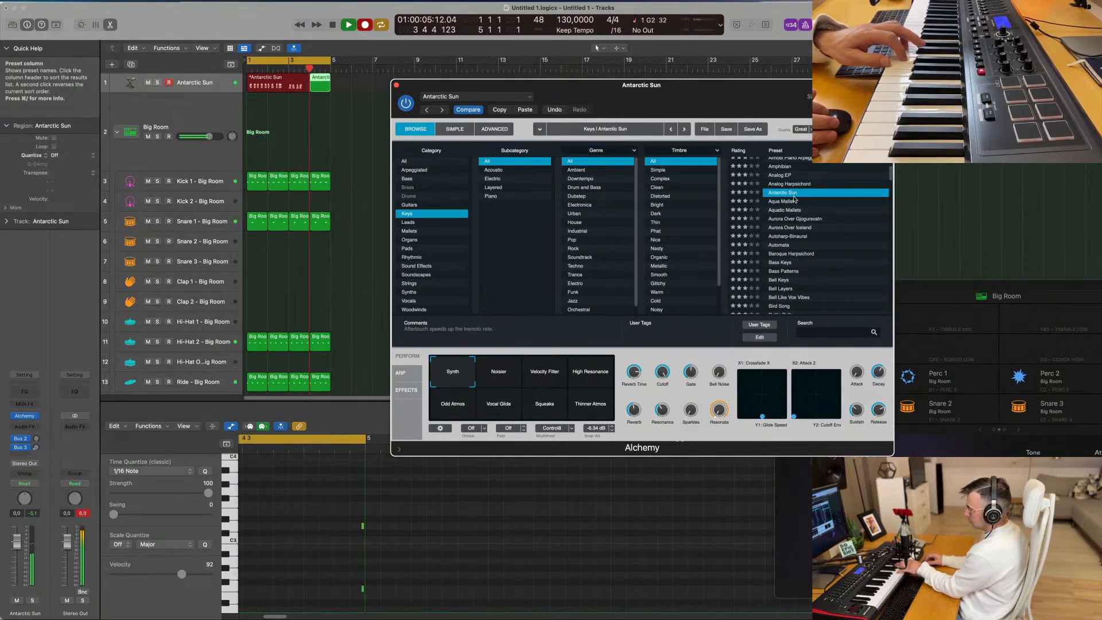
- Finish recording the four-bar Antarctic Sun chord part and open its region in the Piano Roll
{"action": "key", "text": "space"}
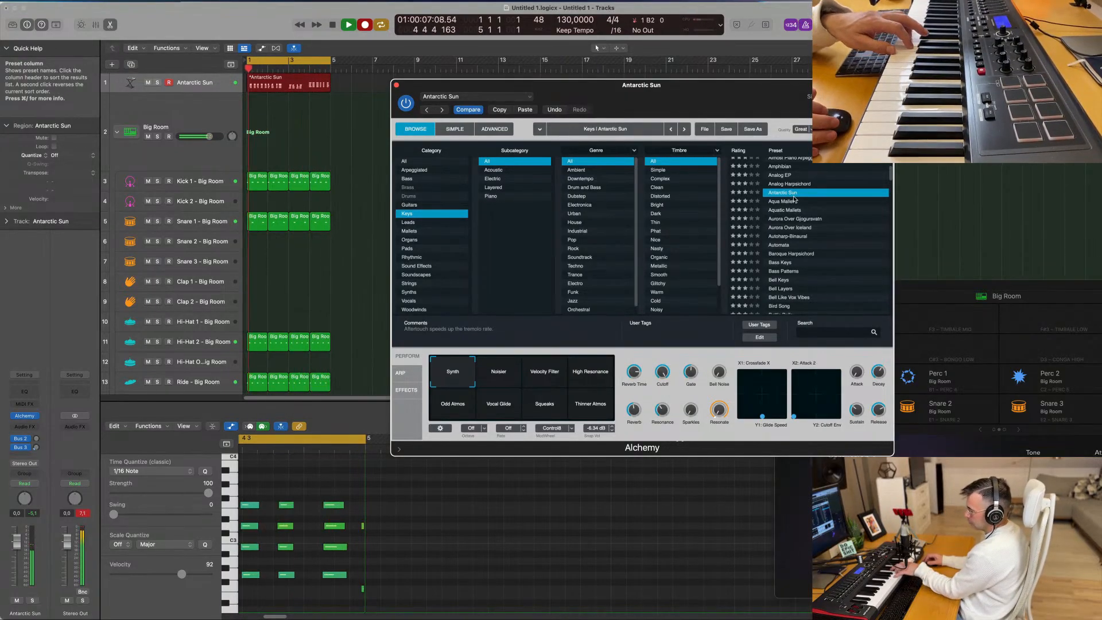
{"action": "double_click", "coordinate": [290, 84]}
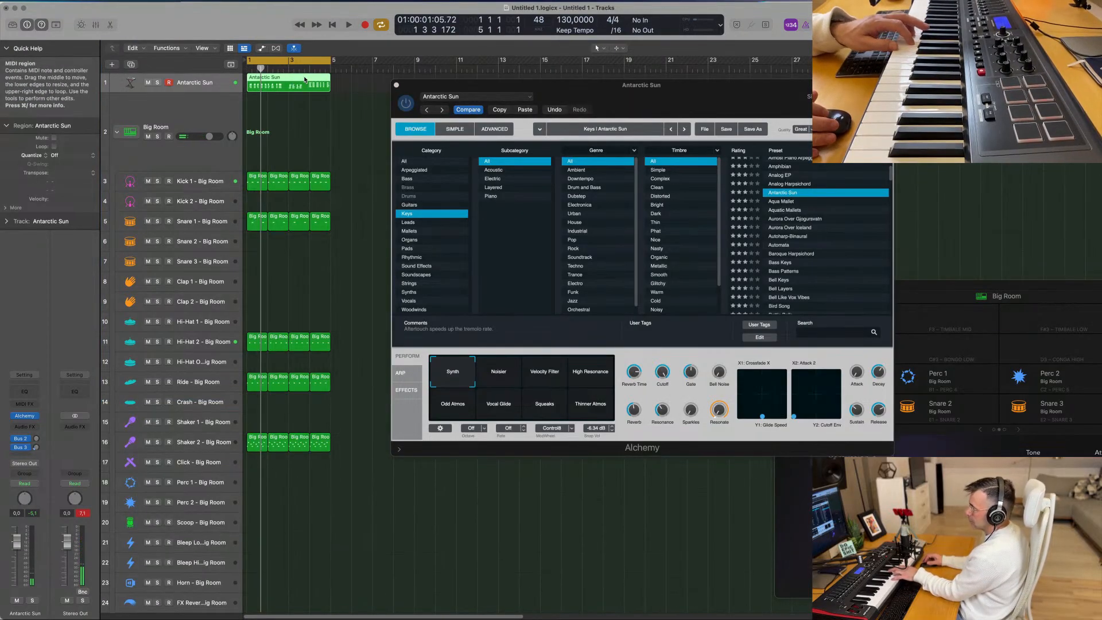
{"action": "double_click", "coordinate": [305, 79]}
- Try moving the first recorded chord to the start of bar 1
{"action": "key", "text": "space"}
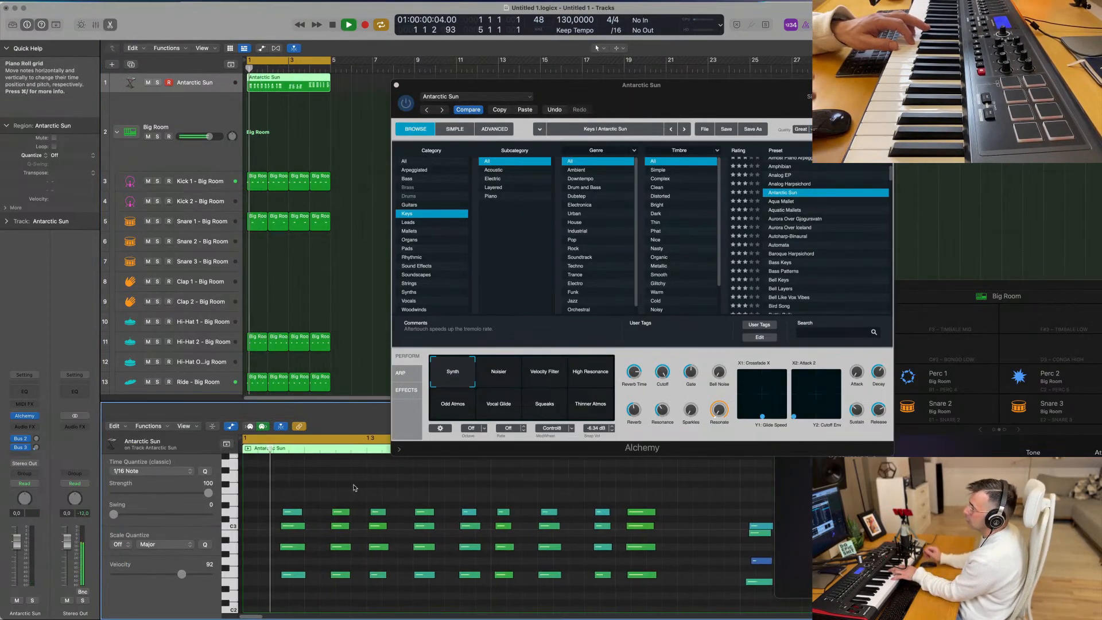
{"action": "key", "text": "super+Left"}
{"action": "key", "text": "space"}
{"action": "left_click_drag", "start_coordinate": [271, 493], "coordinate": [274, 600]}
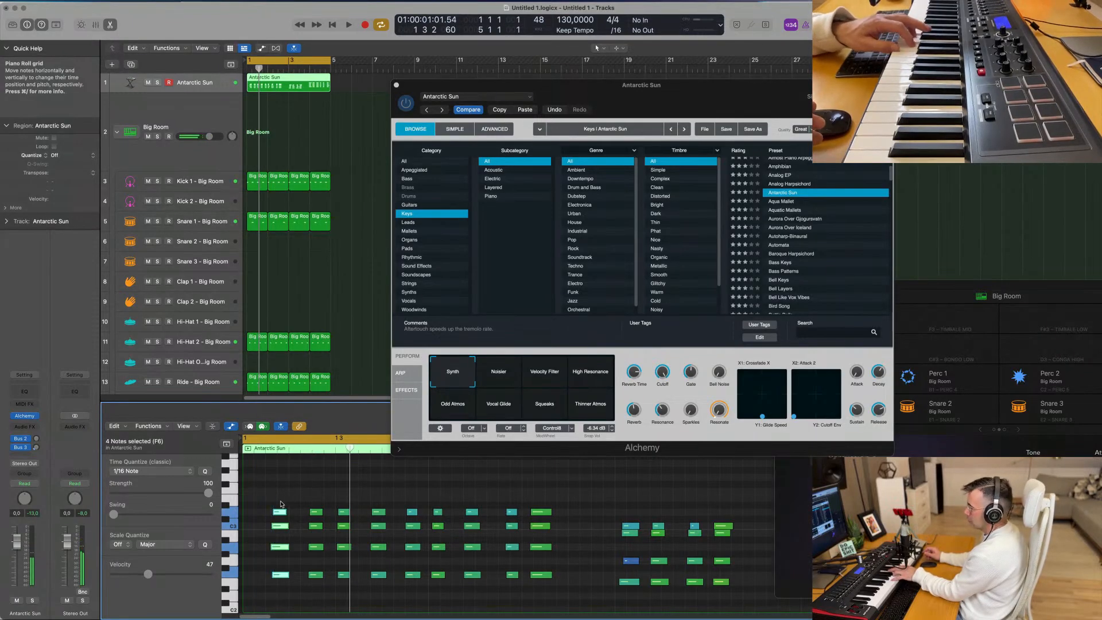
{"action": "left_click_drag", "start_coordinate": [280, 514], "coordinate": [251, 514]}
- Try quantizing all notes in the Antarctic Sun region to 1/16 and listen to the result
{"action": "key", "text": "super+a"}
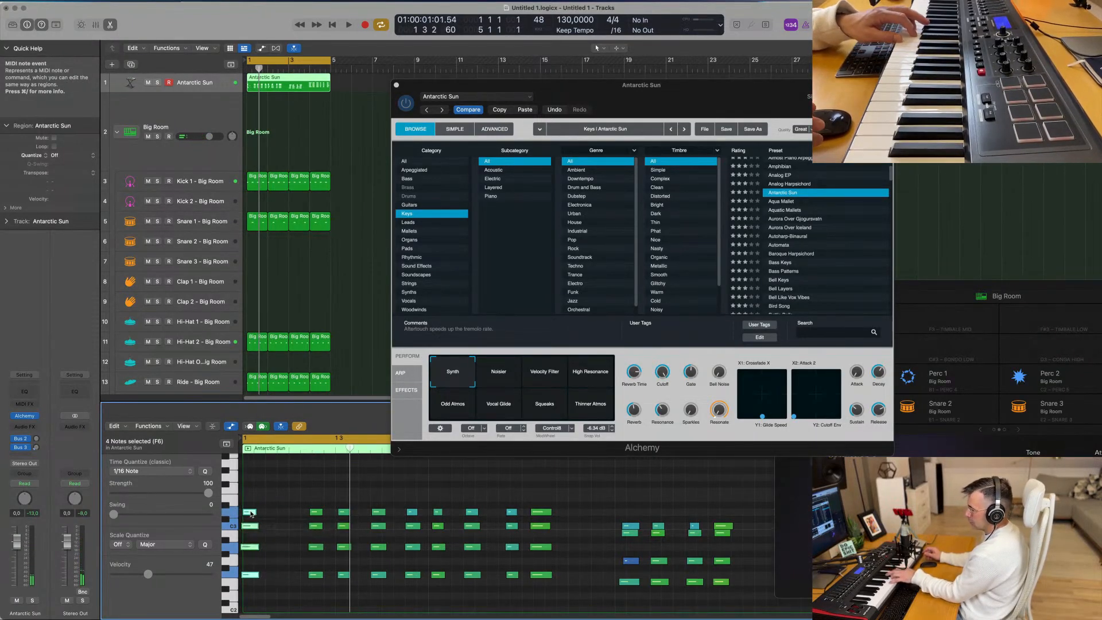
{"action": "key", "text": "q"}
{"action": "left_click", "coordinate": [295, 493]}
{"action": "key", "text": "space"}
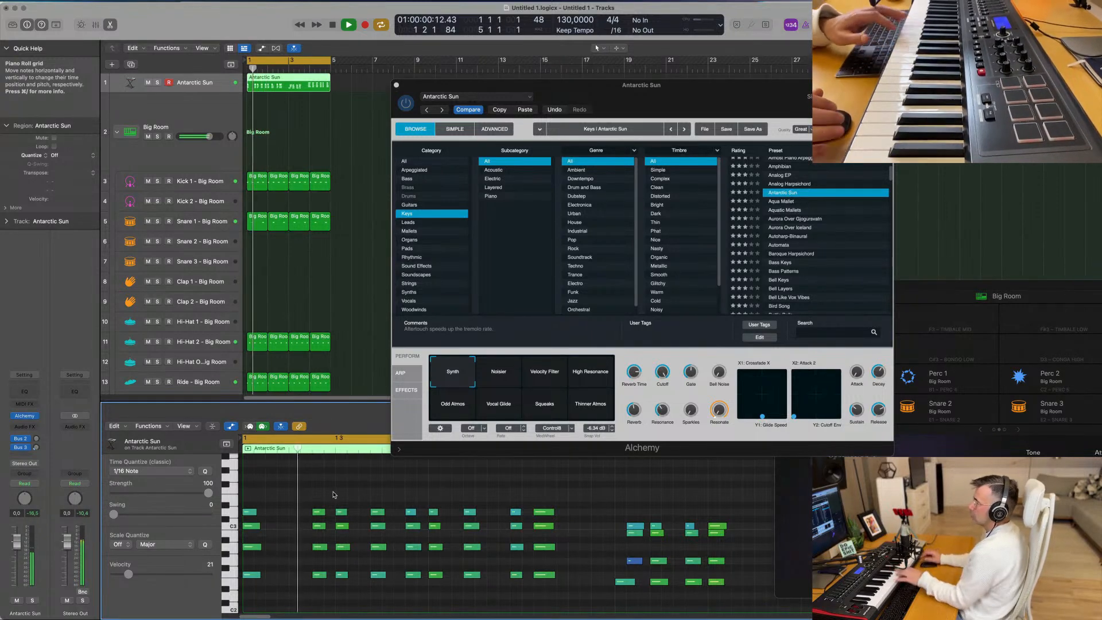
{"action": "key", "text": "space"}
- Try shifting the second chord earlier in bar 1 and play the passage
{"action": "left_click_drag", "start_coordinate": [307, 501], "coordinate": [317, 607]}
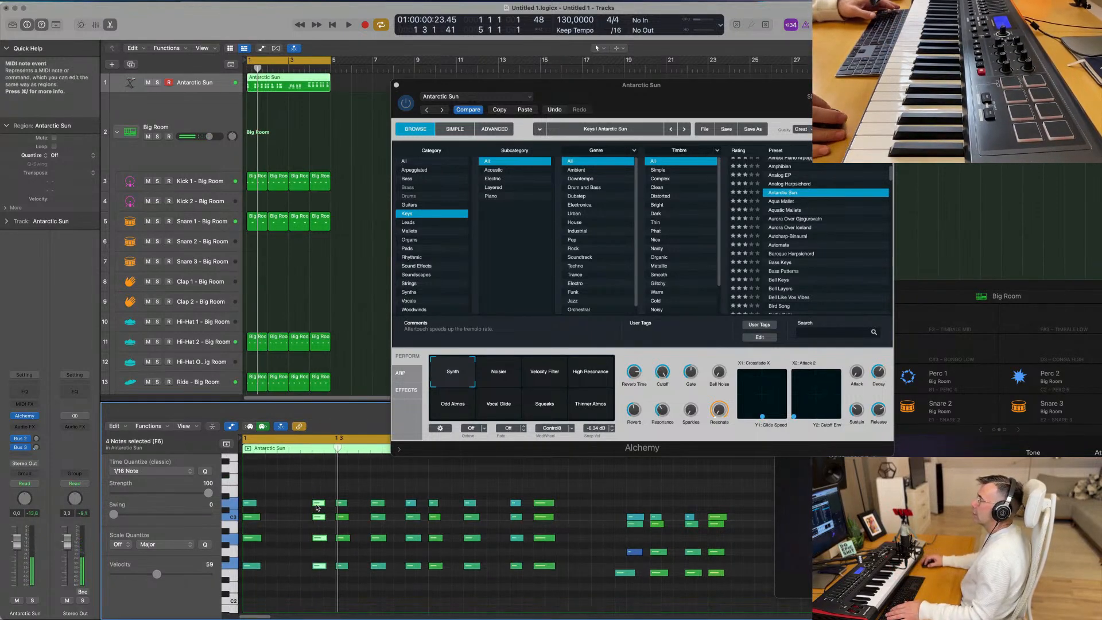
{"action": "left_click_drag", "start_coordinate": [317, 508], "coordinate": [294, 504]}
{"action": "key", "text": "space"}
{"action": "key", "text": "space"}
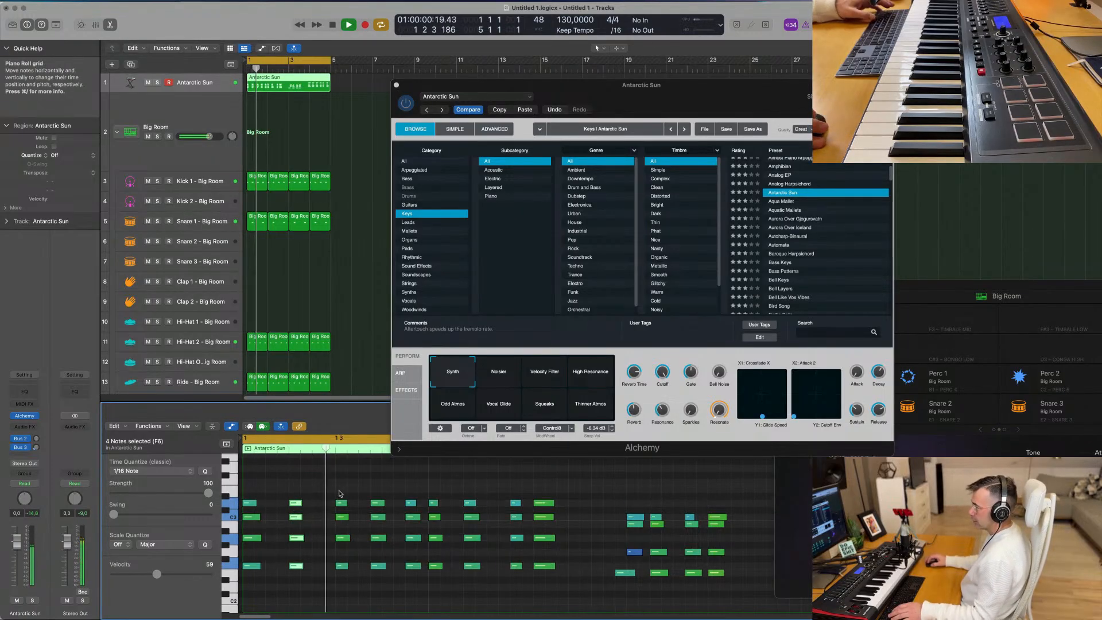
{"action": "key", "text": "space"}
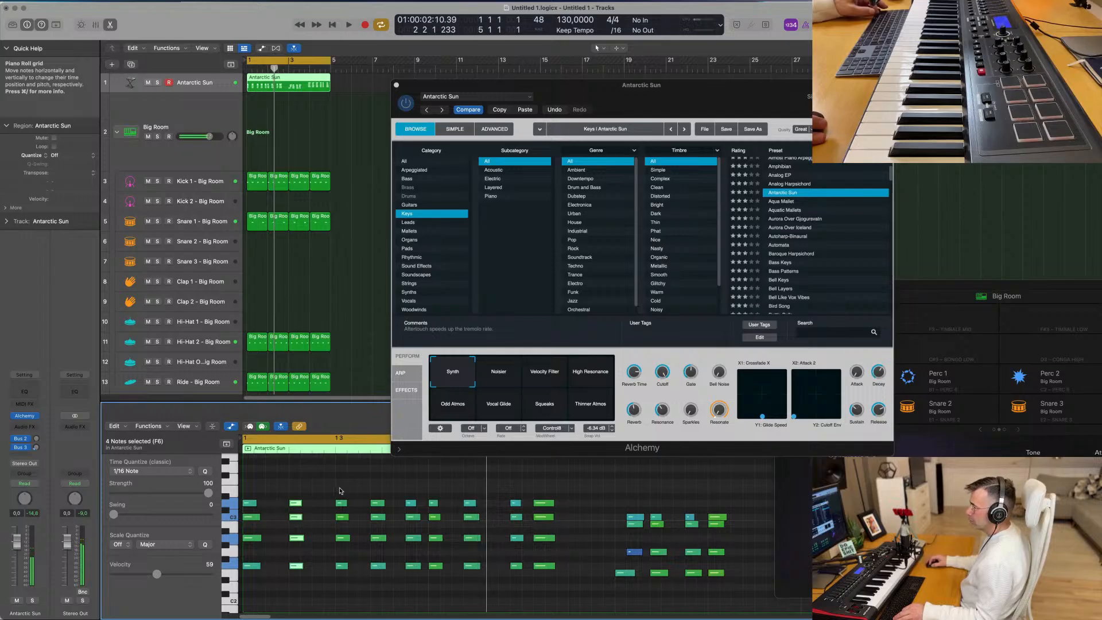
- Undo the chord moves and the quantization of the Antarctic Sun region, and play it
{"action": "key", "text": "super+a"}
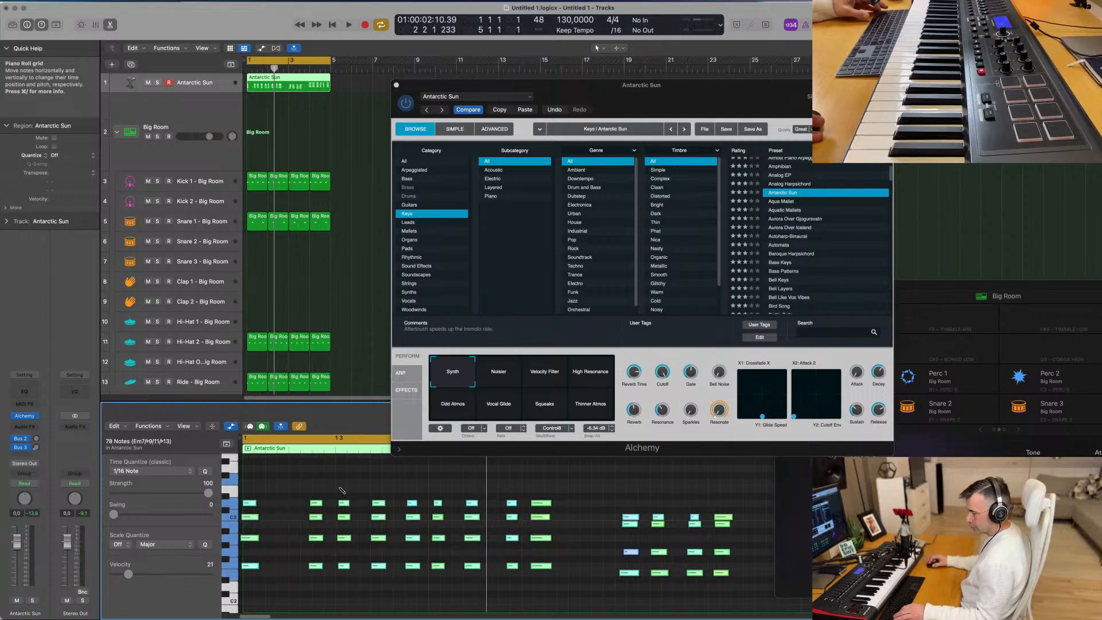
{"action": "key", "text": "super+shift+z"}
{"action": "key", "text": "space"}
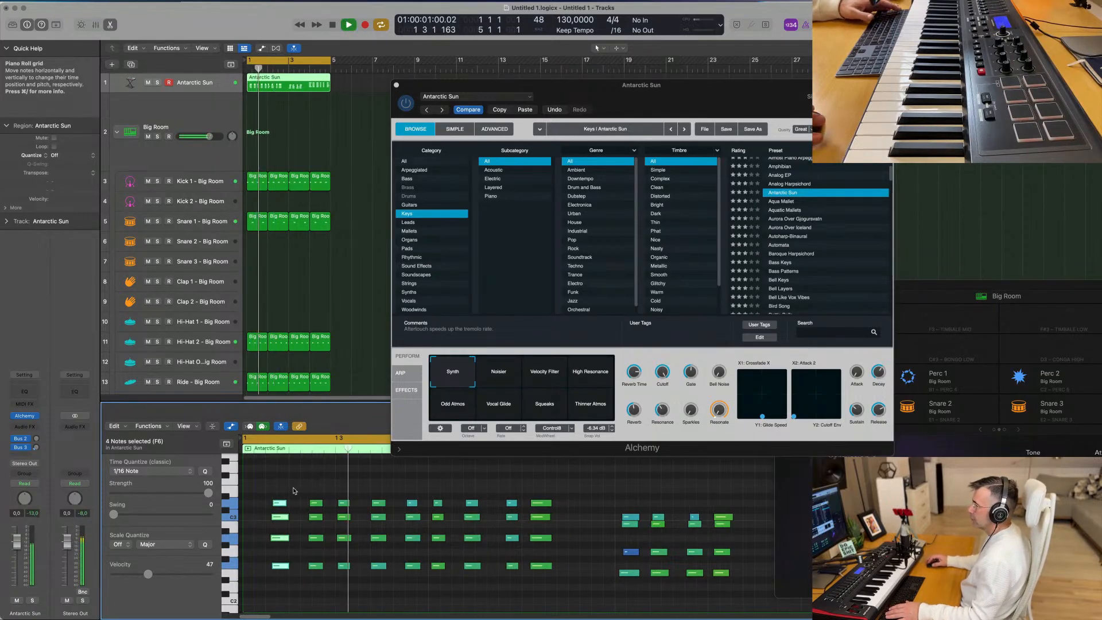
- Copy the first chord to the start of bar 1 and quantize all notes in the region to 1/16
{"action": "left_click_drag", "start_coordinate": [285, 490], "coordinate": [282, 611]}
{"action": "scroll", "coordinate": [306, 494], "scroll_direction": "up", "scroll_amount": 3}
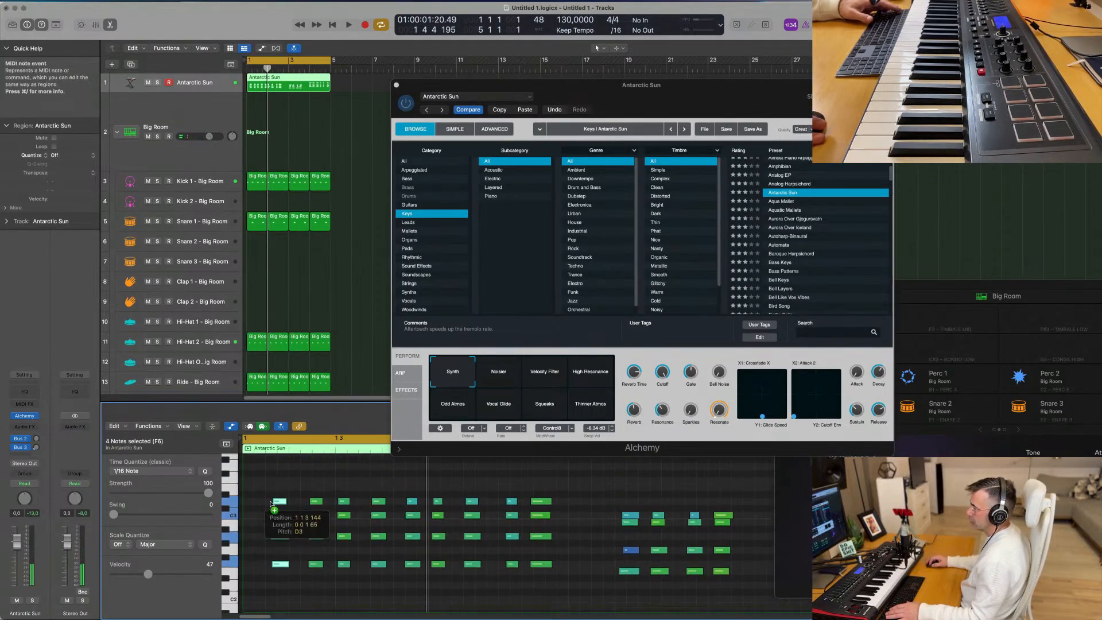
{"action": "left_click_drag", "start_coordinate": [271, 503], "coordinate": [249, 504]}
{"action": "key", "text": "super+a"}
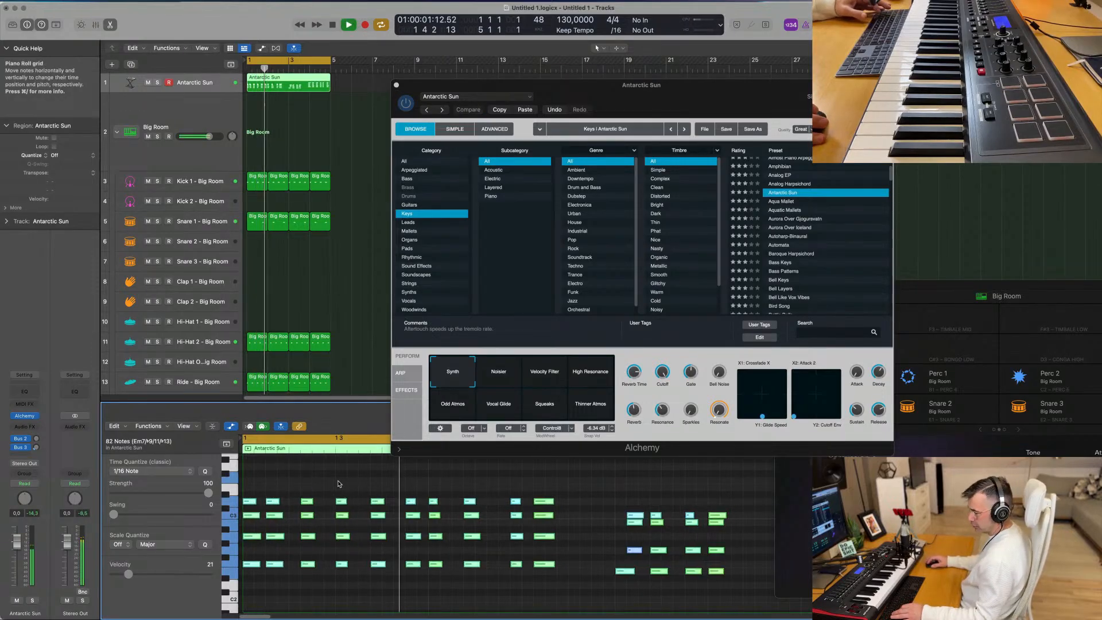
- Play the Antarctic Sun region from the beginning to check the chord timing against the drums
{"action": "key", "text": "Return"}
{"action": "key", "text": "super+Left"}
{"action": "key", "text": "Return"}
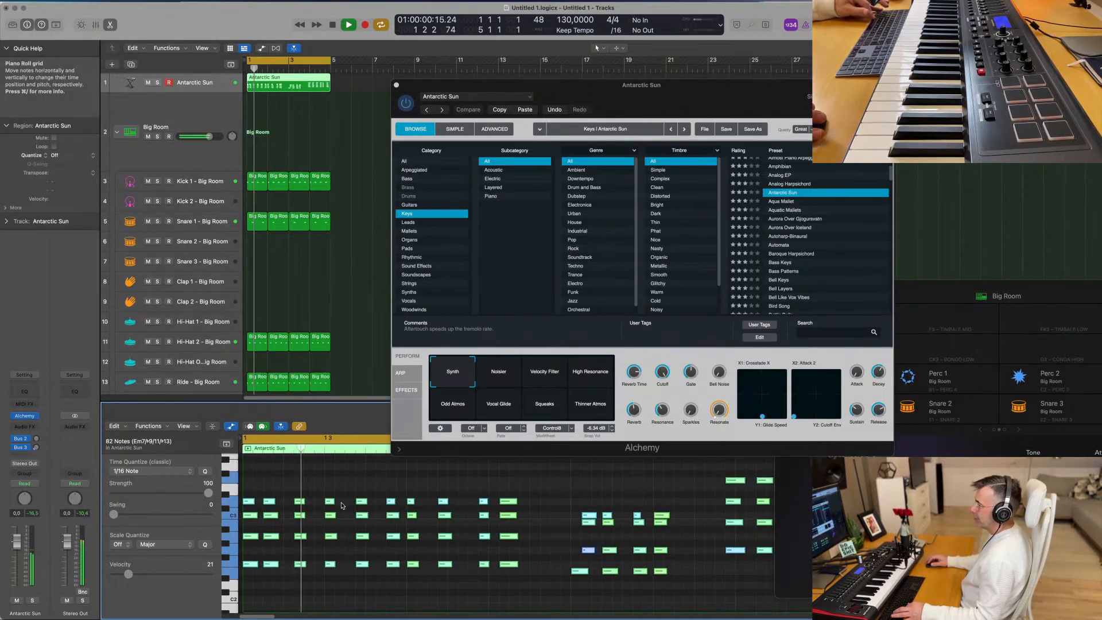
{"action": "key", "text": "space"}
{"action": "key", "text": "Return"}
{"action": "key", "text": "space"}
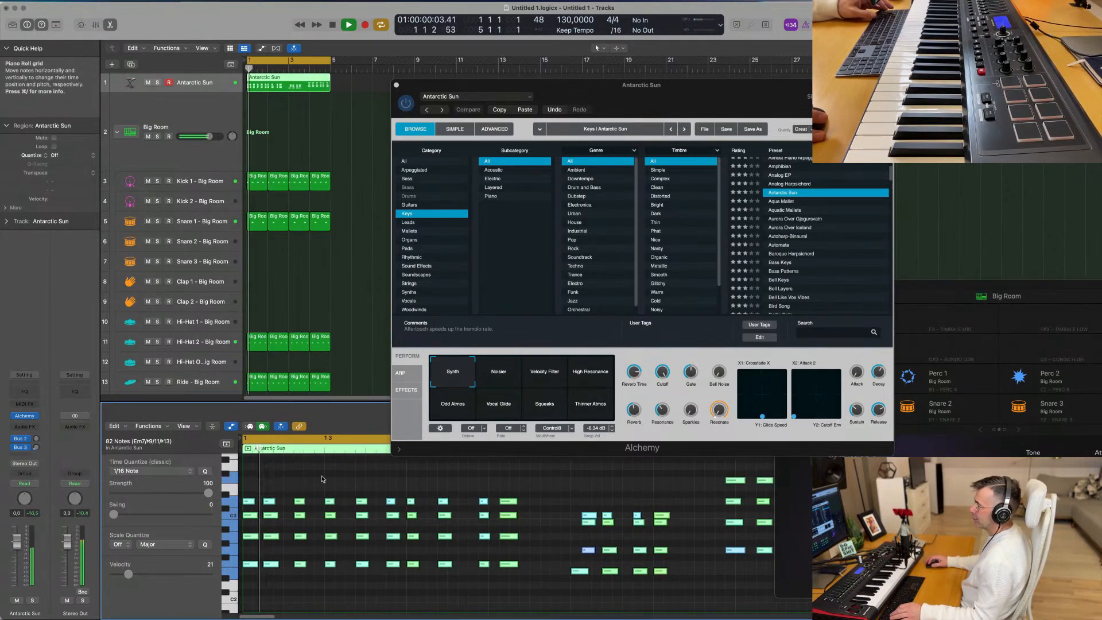
{"action": "key", "text": "space"}
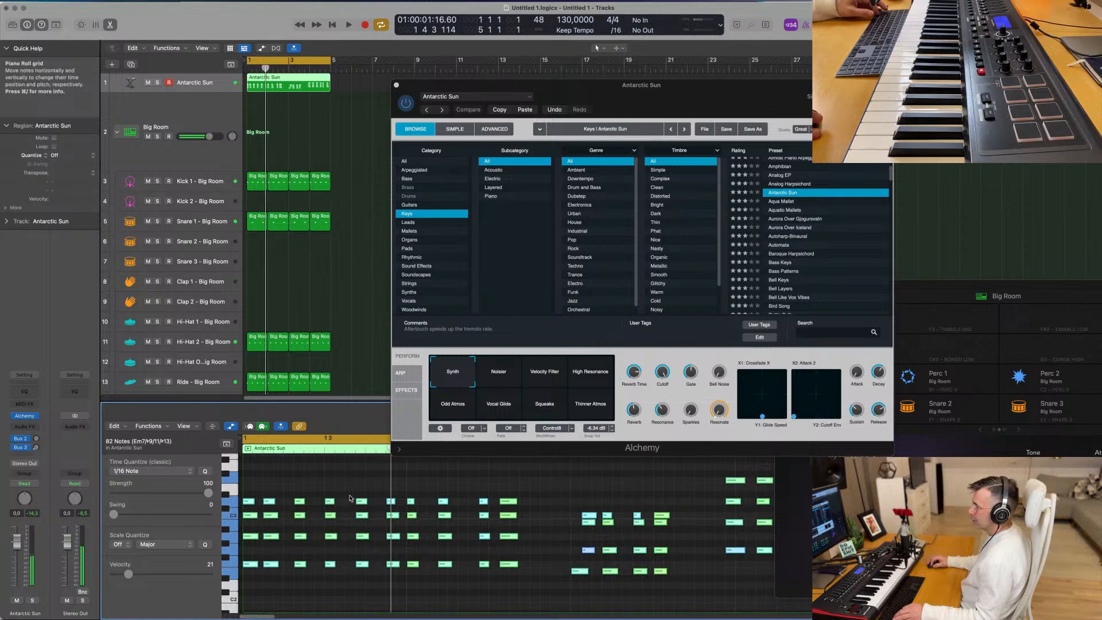
- Shift the fifth chord in bar 1 slightly later and play the region from the beginning
{"action": "mouse_move", "coordinate": [365, 496]}
{"action": "left_mouse_down"}
{"action": "mouse_move", "coordinate": [362, 527]}
{"action": "mouse_move", "coordinate": [370, 505]}
{"action": "left_mouse_up"}
{"action": "key", "text": "Return"}
{"action": "key", "text": "space"}
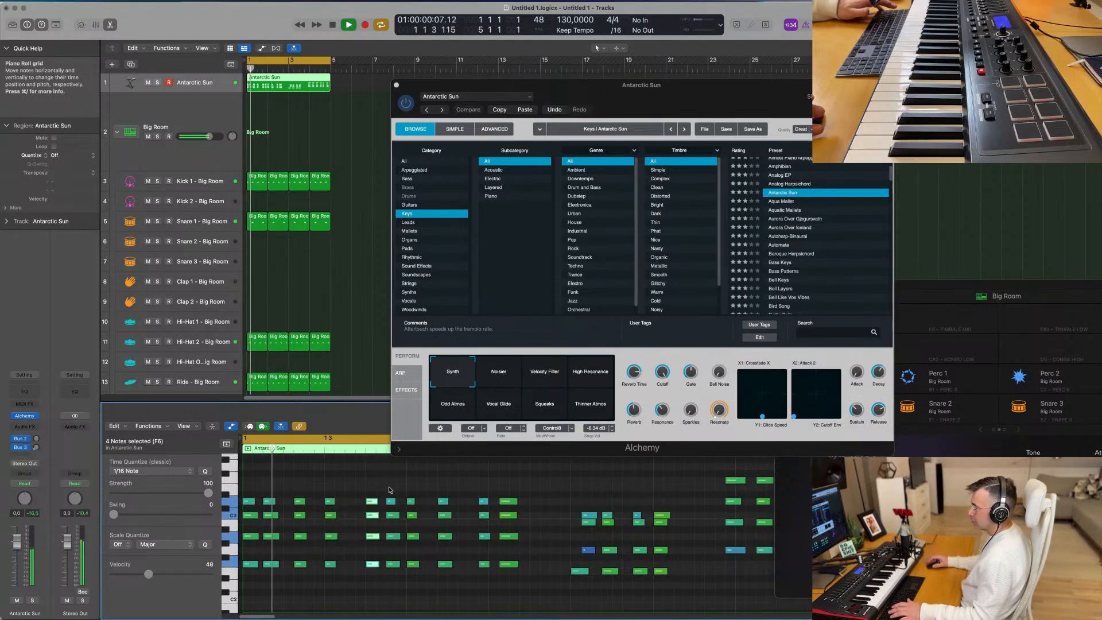
{"action": "key", "text": "super+Left"}
{"action": "key", "text": "super+Left"}
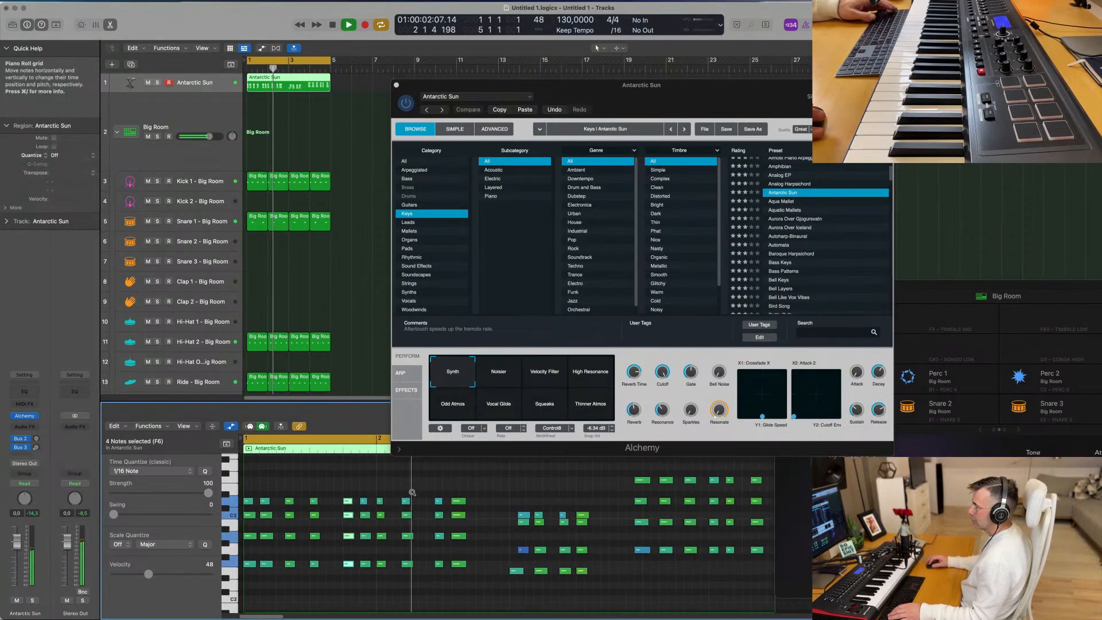
{"action": "key", "text": "space"}
- Delete the four chords following bar 1's first six, and copy those six chords to the start of bar 2
{"action": "left_click_drag", "start_coordinate": [463, 494], "coordinate": [377, 589]}
{"action": "key", "text": "Delete"}
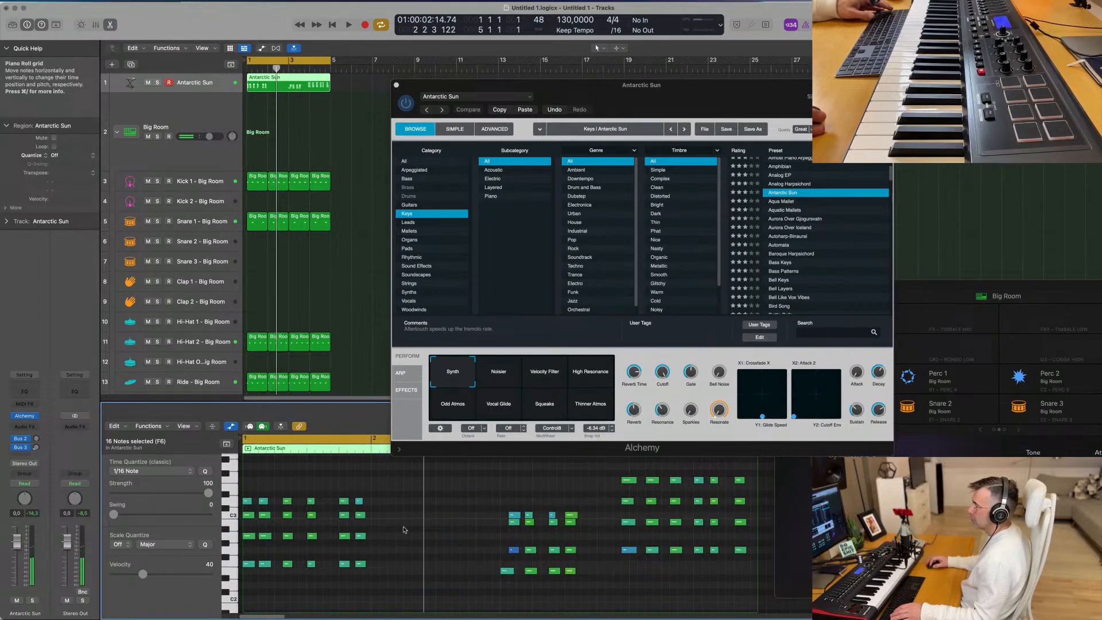
{"action": "left_click_drag", "start_coordinate": [384, 502], "coordinate": [235, 581]}
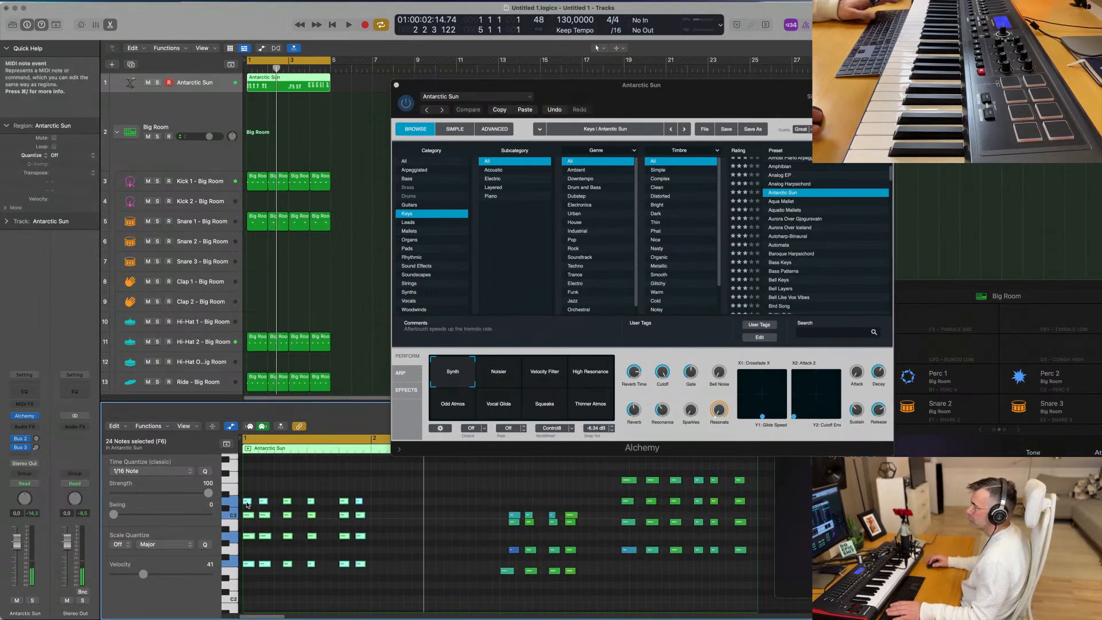
{"action": "left_click_drag", "start_coordinate": [247, 505], "coordinate": [374, 505]}
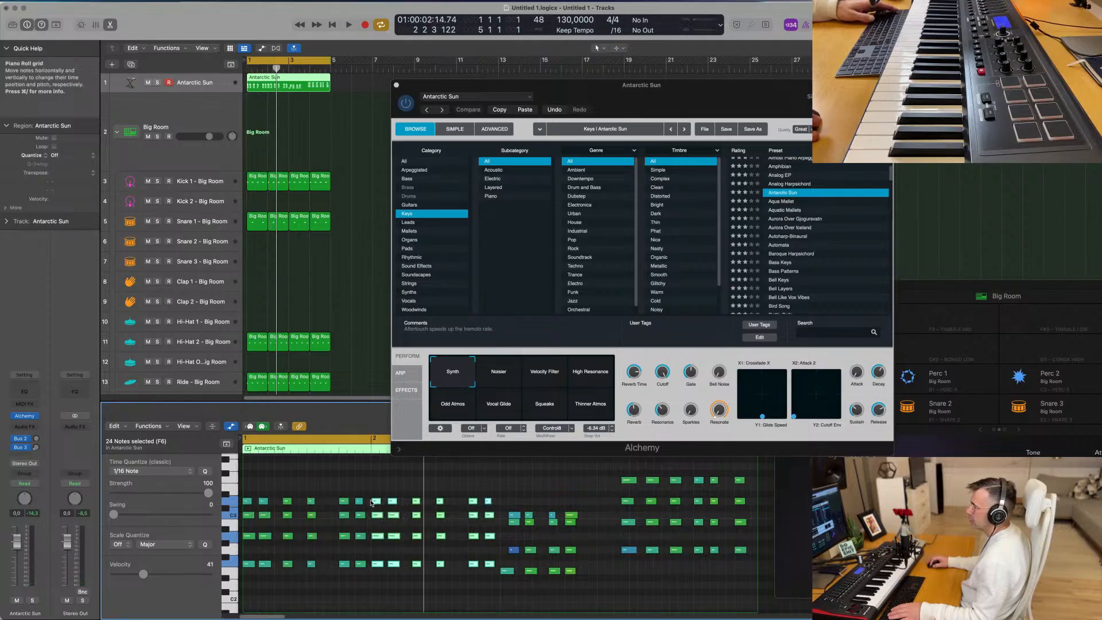
- Play the Antarctic Sun region to check the copied bar 2 chords against the drums, restarting from the beginning
{"action": "key", "text": "space"}
{"action": "scroll", "coordinate": [338, 490], "scroll_direction": "left", "scroll_amount": 2}
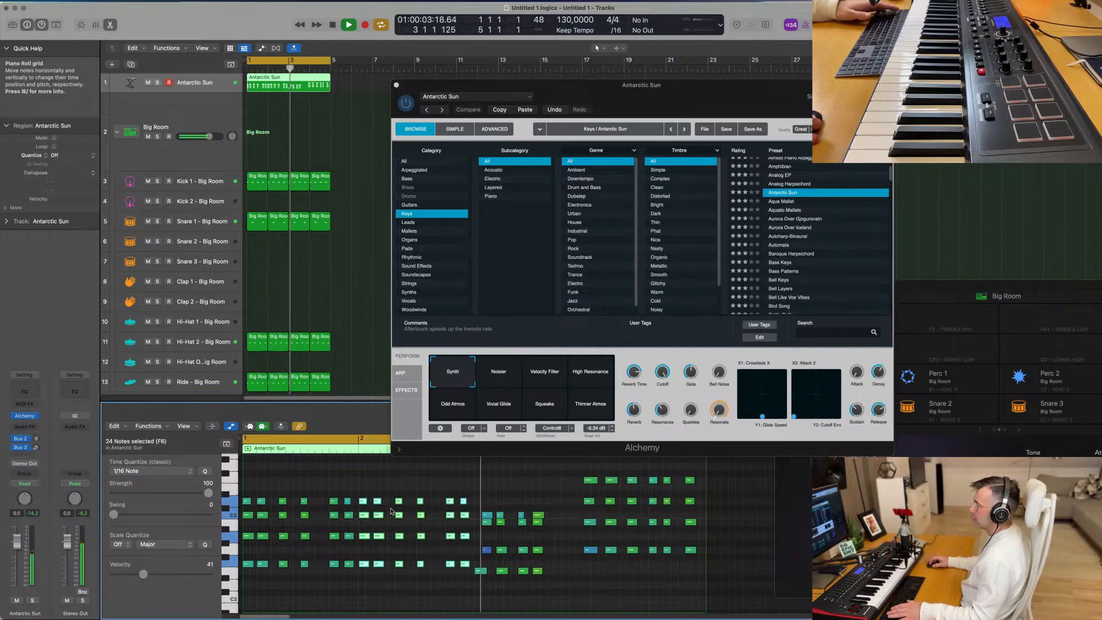
{"action": "scroll", "coordinate": [516, 534], "scroll_direction": "down", "scroll_amount": 3}
{"action": "key", "text": "space"}
{"action": "key", "text": "space"}
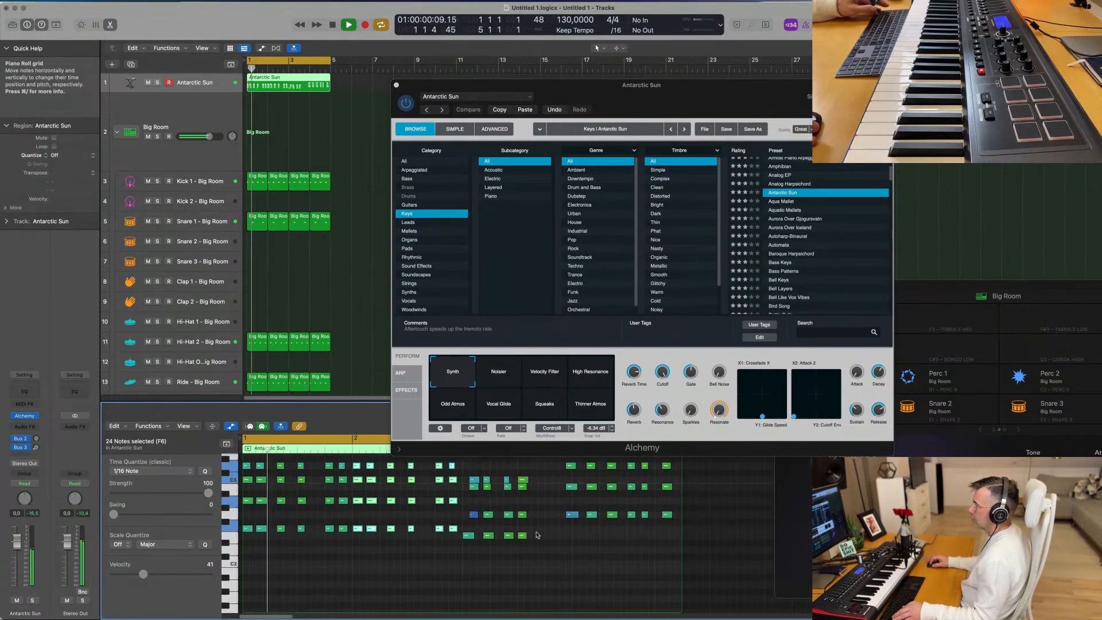
{"action": "key", "text": "space"}
- Shift the three upper notes of bar 3's first chord slightly earlier to align with its lowest note, and play it back
{"action": "left_click", "coordinate": [474, 476]}
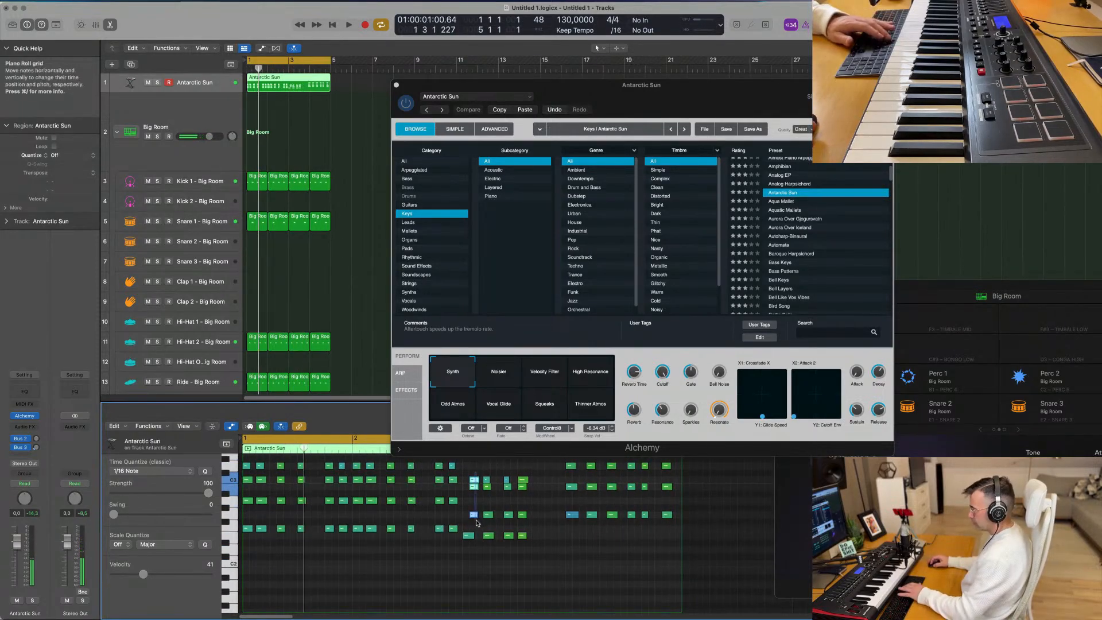
{"action": "left_click_drag", "start_coordinate": [475, 481], "coordinate": [470, 482]}
{"action": "key", "text": "space"}
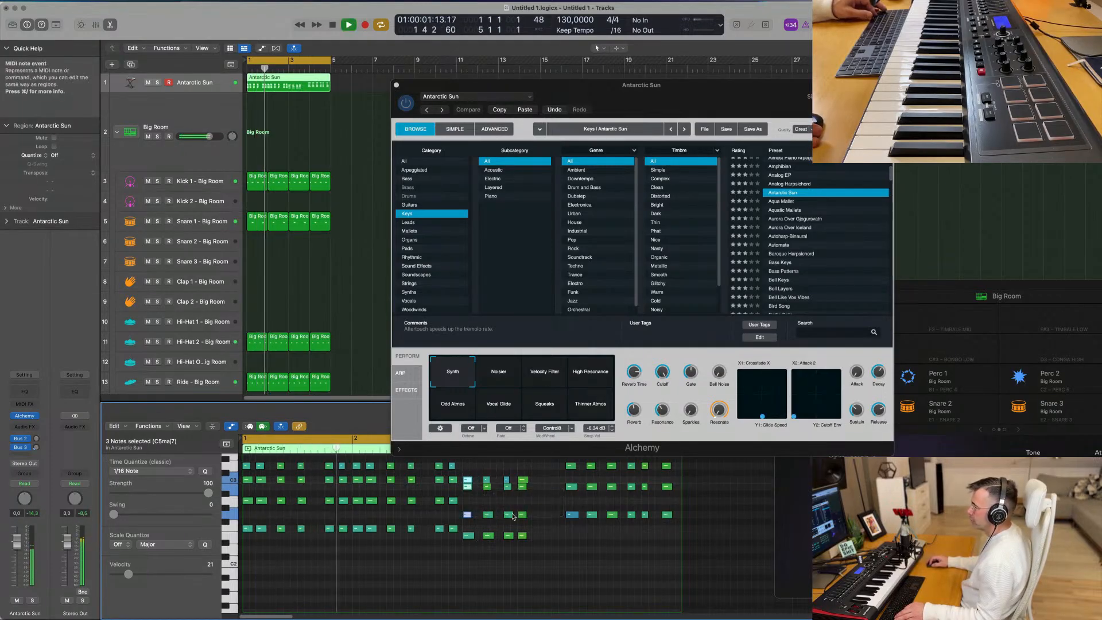
{"action": "key", "text": "space"}
- Shift the second chord in bar 3 slightly earlier and play the passage to check its timing
{"action": "scroll", "coordinate": [525, 543], "scroll_direction": "up", "scroll_amount": 2}
{"action": "scroll", "coordinate": [513, 511], "scroll_direction": "up", "scroll_amount": 1}
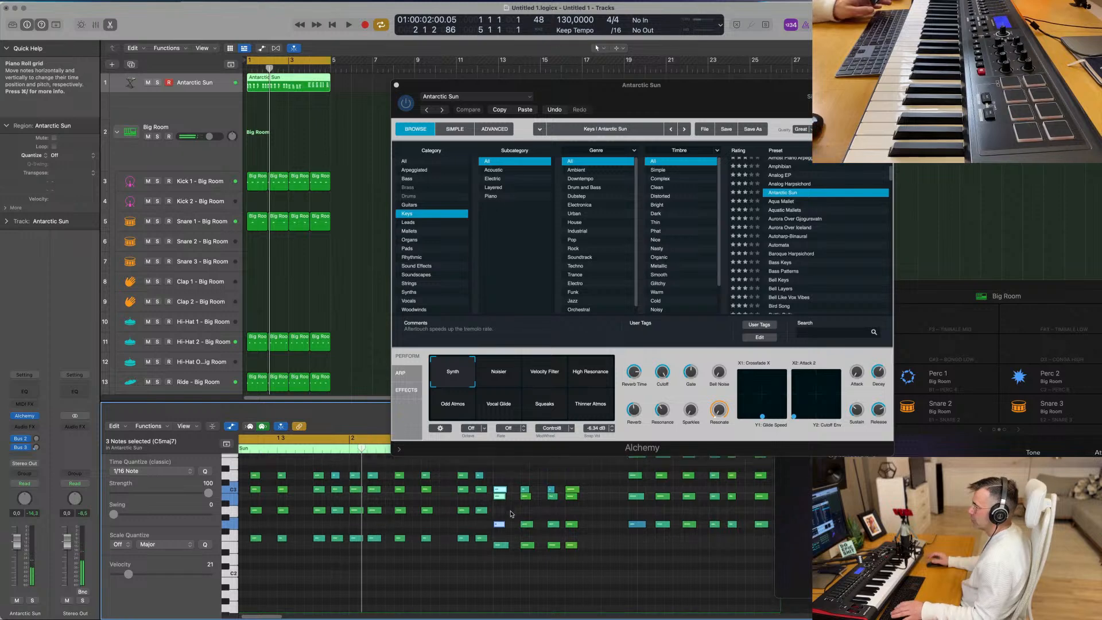
{"action": "scroll", "coordinate": [512, 514], "scroll_direction": "up", "scroll_amount": 1}
{"action": "left_click_drag", "start_coordinate": [526, 489], "coordinate": [531, 573]}
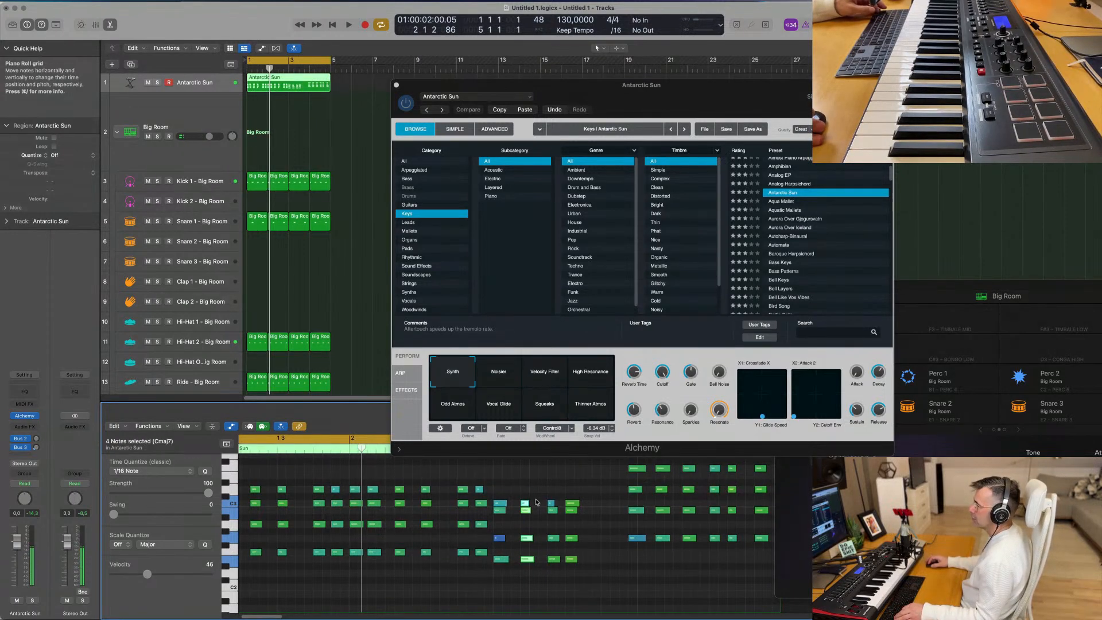
{"action": "left_click_drag", "start_coordinate": [524, 506], "coordinate": [518, 506]}
{"action": "key", "text": "space"}
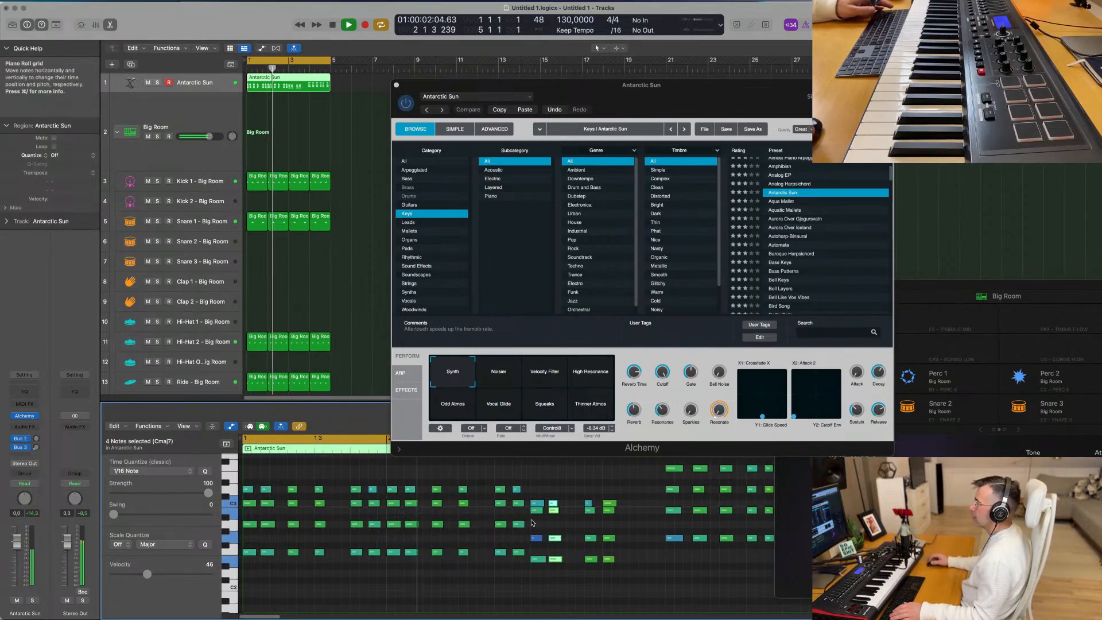
{"action": "key", "text": "space"}
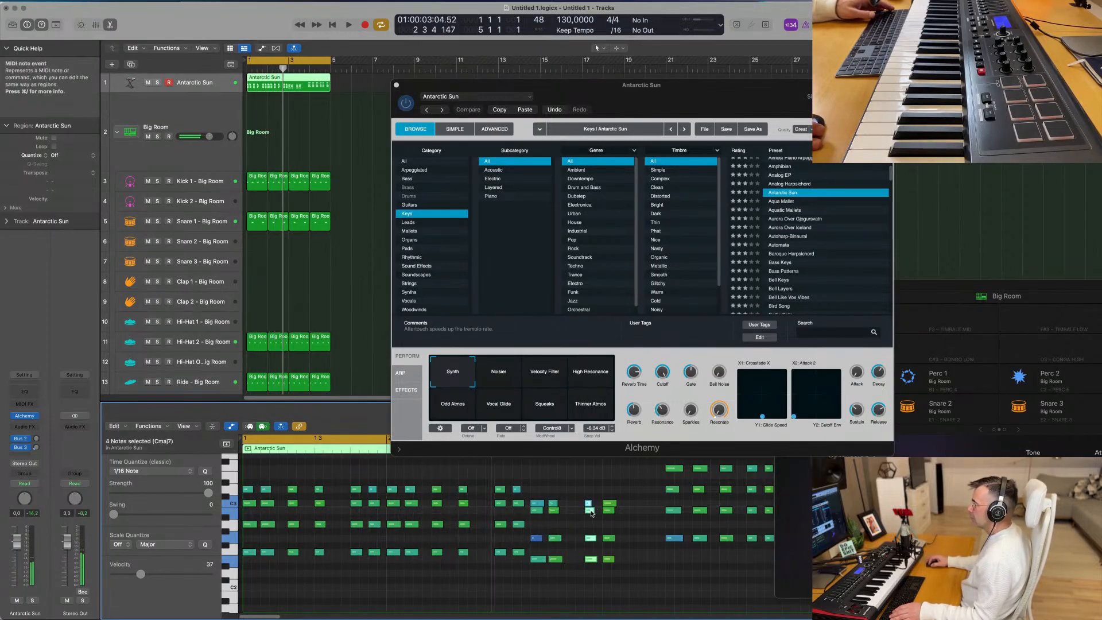
- Shift the third chord in bar 3 slightly earlier, and copy the fourth chord to add a fifth chord after it
{"action": "left_click_drag", "start_coordinate": [590, 512], "coordinate": [581, 512]}
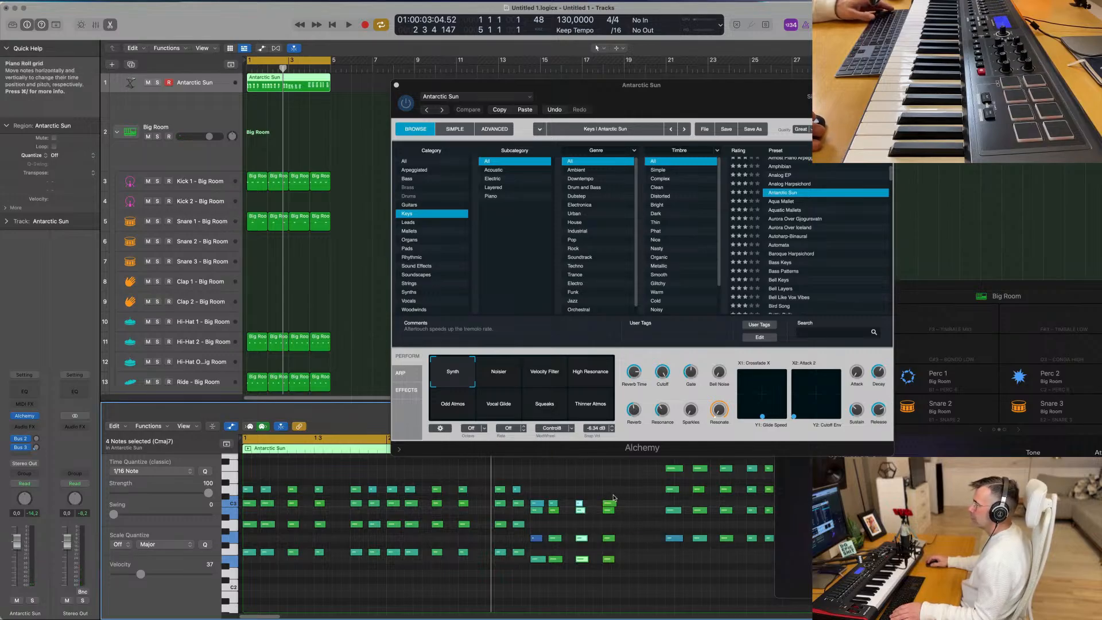
{"action": "left_click_drag", "start_coordinate": [613, 498], "coordinate": [611, 544]}
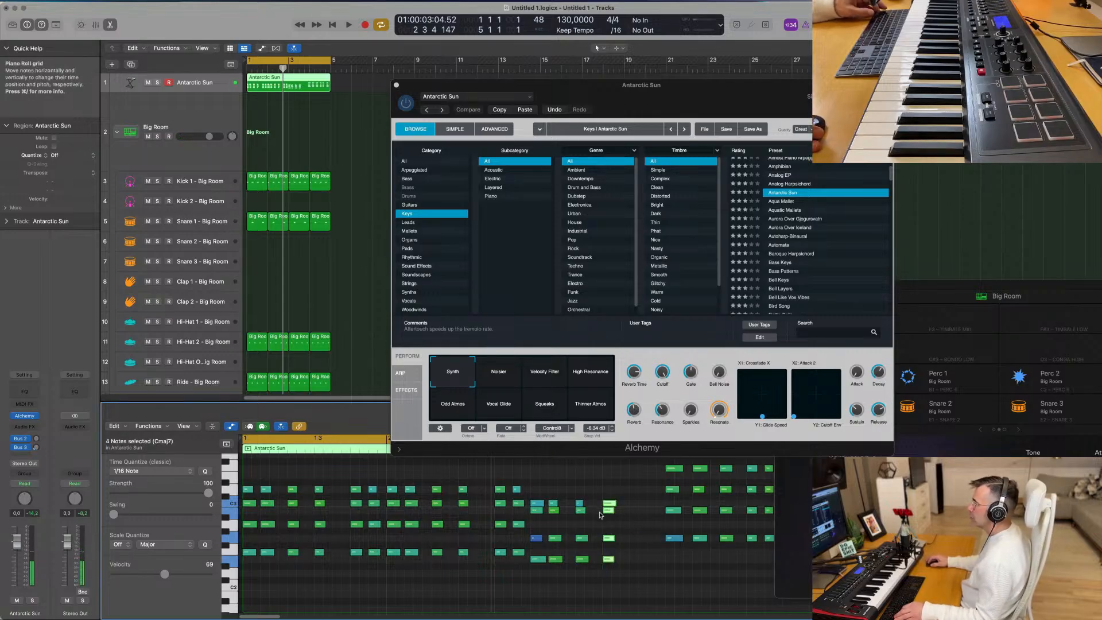
{"action": "left_click_drag", "start_coordinate": [610, 505], "coordinate": [646, 505]}
- Move the last group of six chords to start exactly at 4 1 1 1, and play the passage
{"action": "scroll", "coordinate": [603, 491], "scroll_direction": "left", "scroll_amount": 3}
{"action": "left_click_drag", "start_coordinate": [560, 464], "coordinate": [659, 568]}
{"action": "left_click_drag", "start_coordinate": [562, 470], "coordinate": [569, 470]}
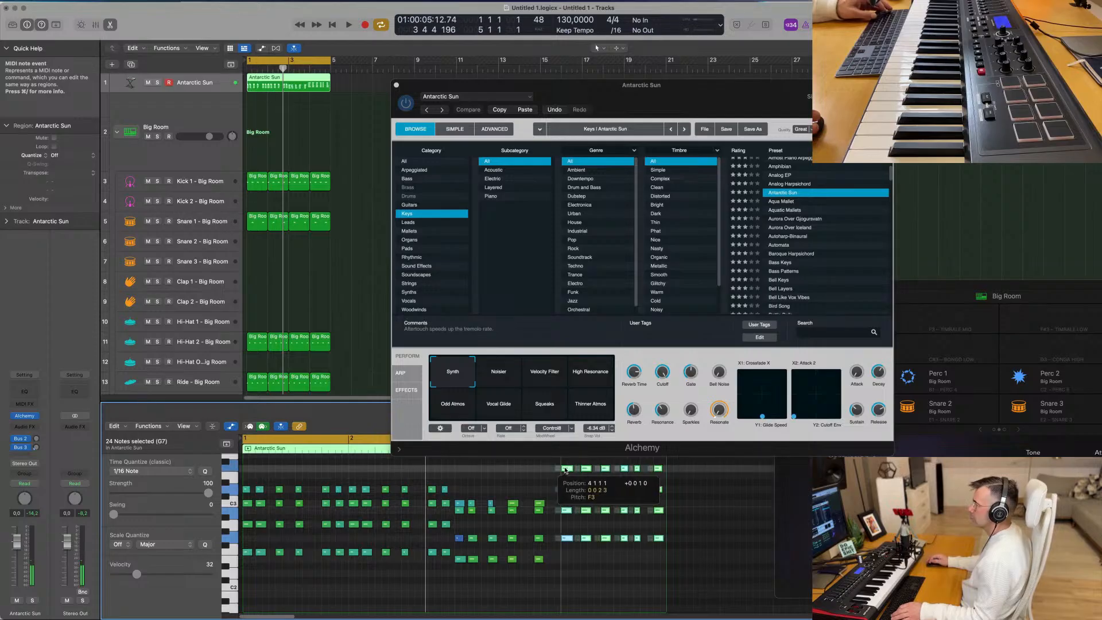
{"action": "key", "text": "space"}
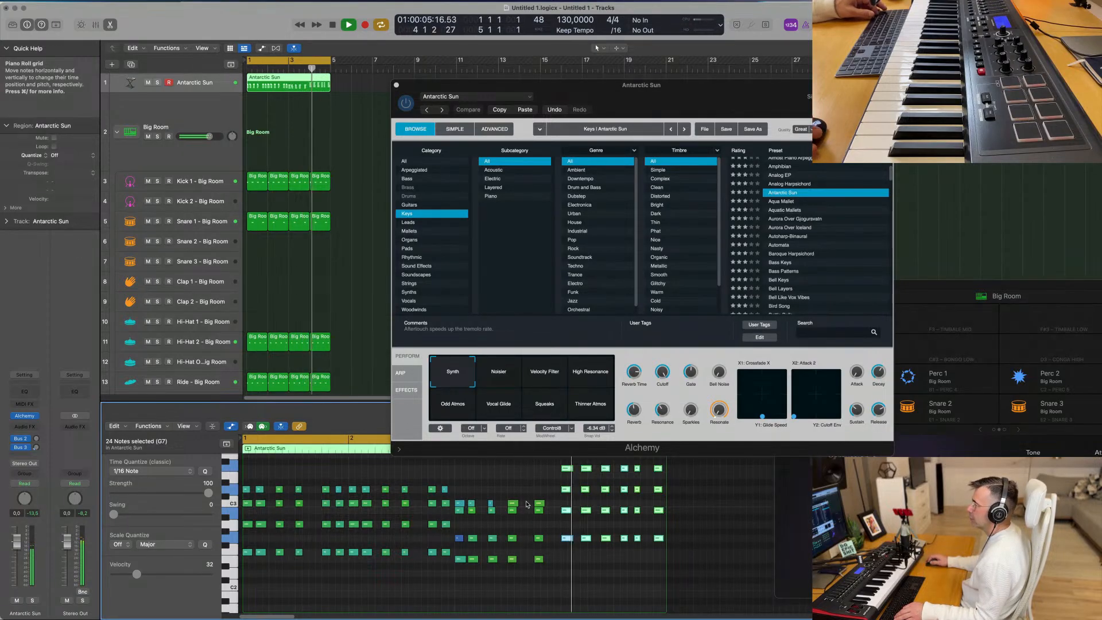
{"action": "key", "text": "space"}
- Copy bar 3's fifth chord to just before bar 4 as a sixth chord, and play the region
{"action": "left_click_drag", "start_coordinate": [535, 491], "coordinate": [545, 567]}
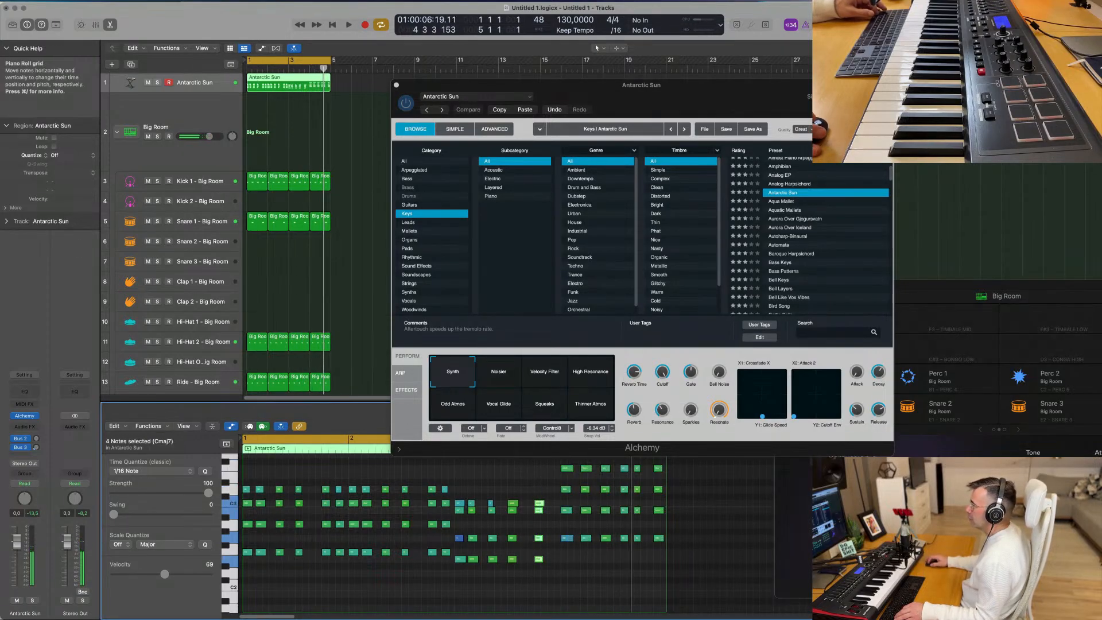
{"action": "left_click_drag", "start_coordinate": [541, 505], "coordinate": [559, 504]}
{"action": "key", "text": "space"}
{"action": "left_click", "coordinate": [559, 504]}
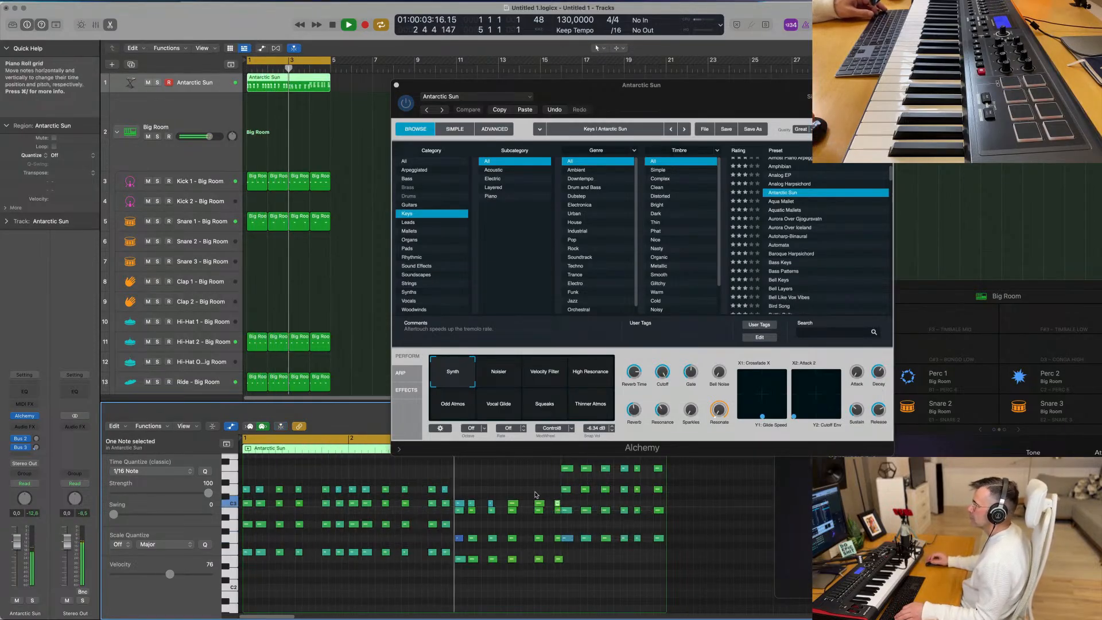
{"action": "scroll", "coordinate": [531, 494], "scroll_direction": "down", "scroll_amount": 4}
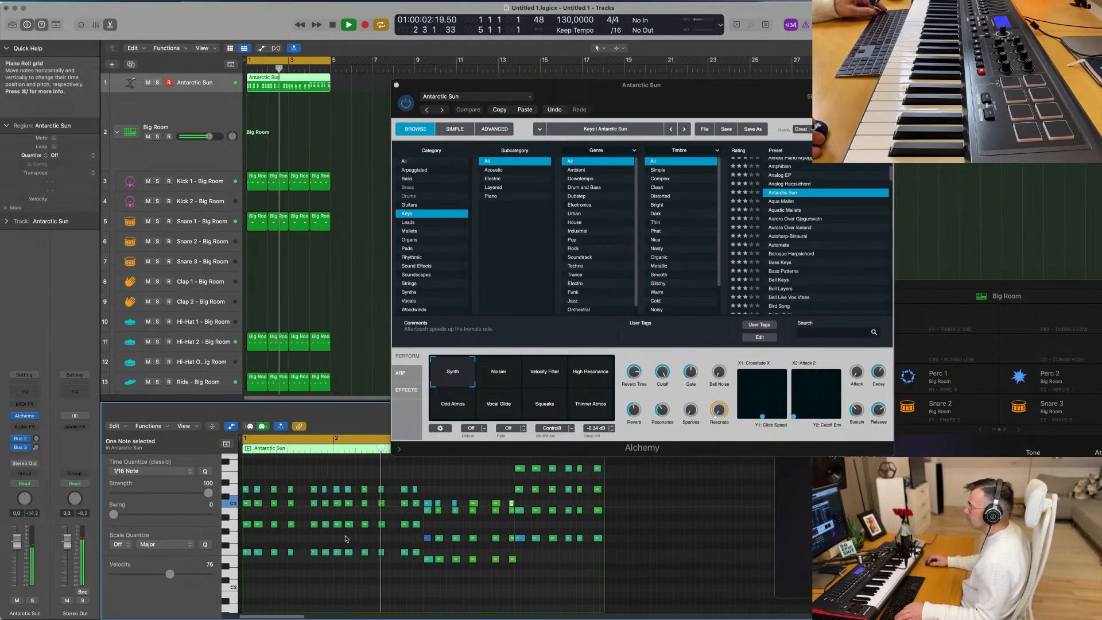
{"action": "key", "text": "space"}
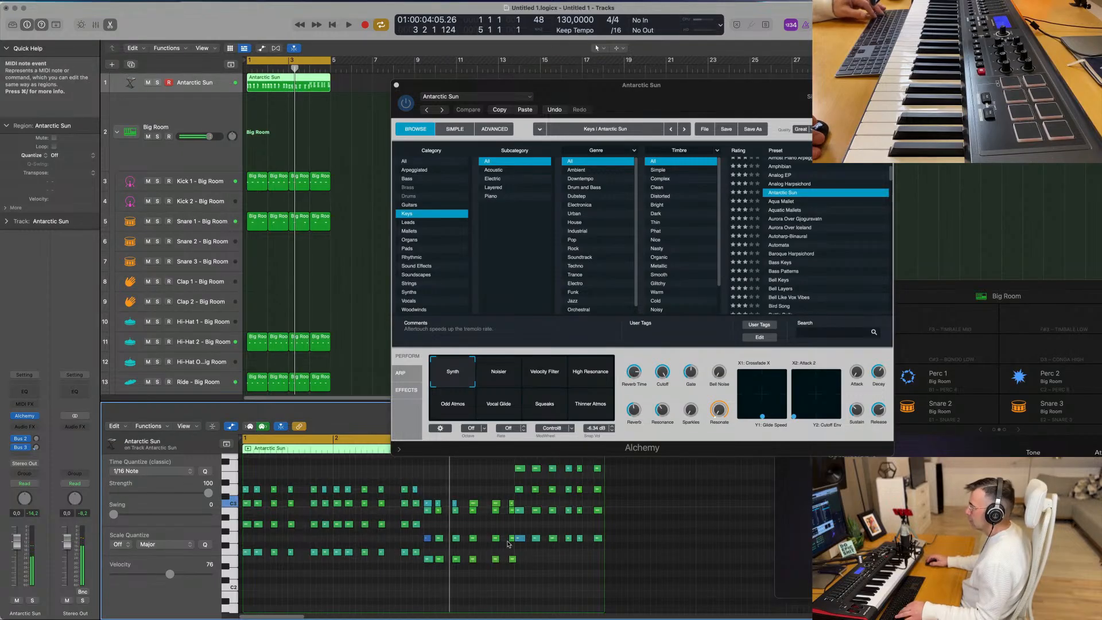
- Shift the sixth chord in bar 3 slightly earlier, and play the region from the beginning
{"action": "mouse_move", "coordinate": [507, 541]}
{"action": "left_mouse_down"}
{"action": "mouse_move", "coordinate": [514, 574]}
{"action": "mouse_move", "coordinate": [504, 560]}
{"action": "left_mouse_up"}
{"action": "key", "text": "space"}
{"action": "scroll", "coordinate": [589, 552], "scroll_direction": "up", "scroll_amount": 3}
{"action": "scroll", "coordinate": [589, 552], "scroll_direction": "up", "scroll_amount": 1}
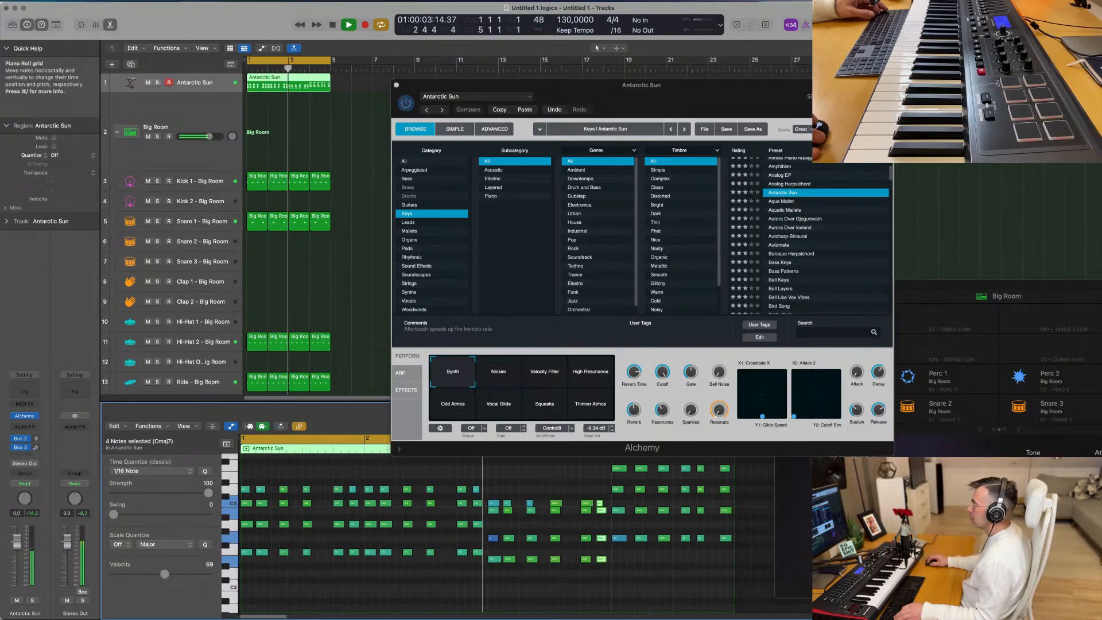
{"action": "scroll", "coordinate": [550, 532], "scroll_direction": "down", "scroll_amount": 3}
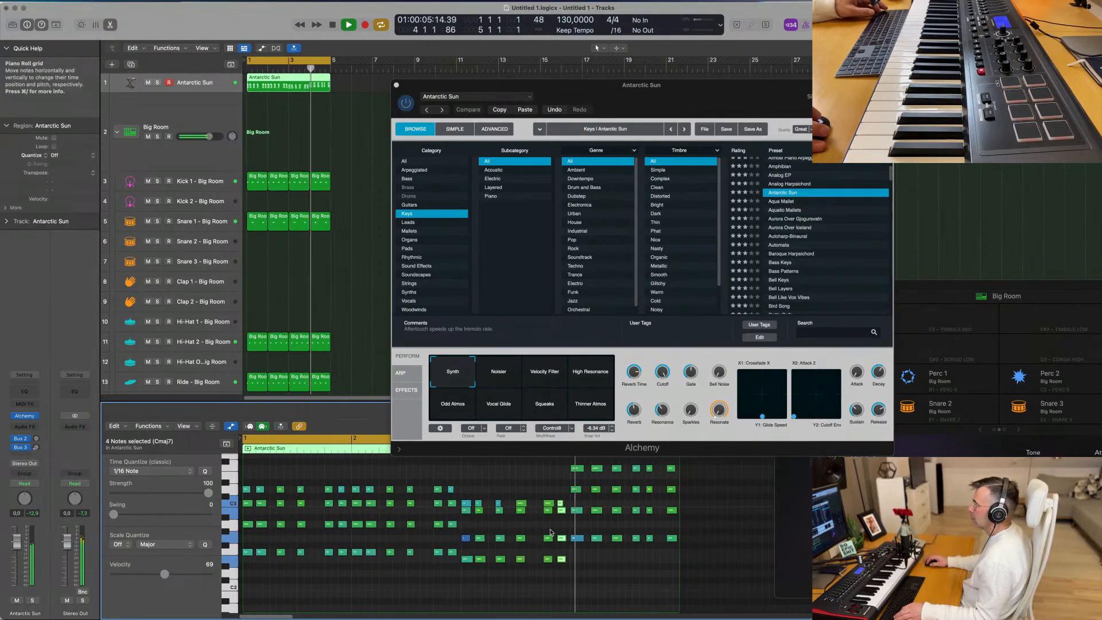
{"action": "key", "text": "space"}
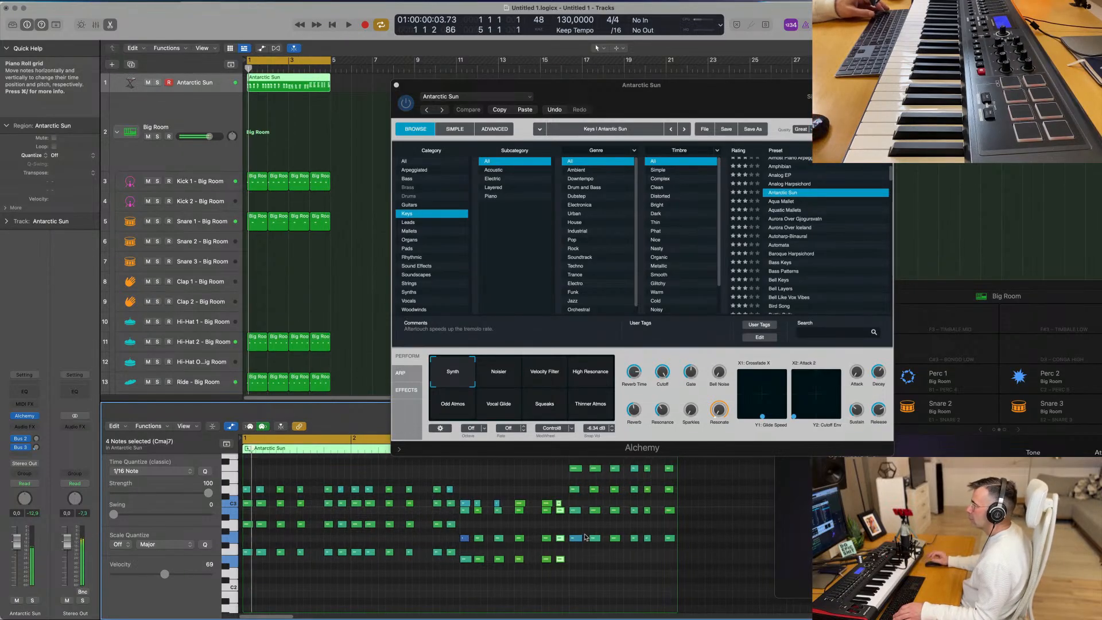
{"action": "key", "text": "space"}
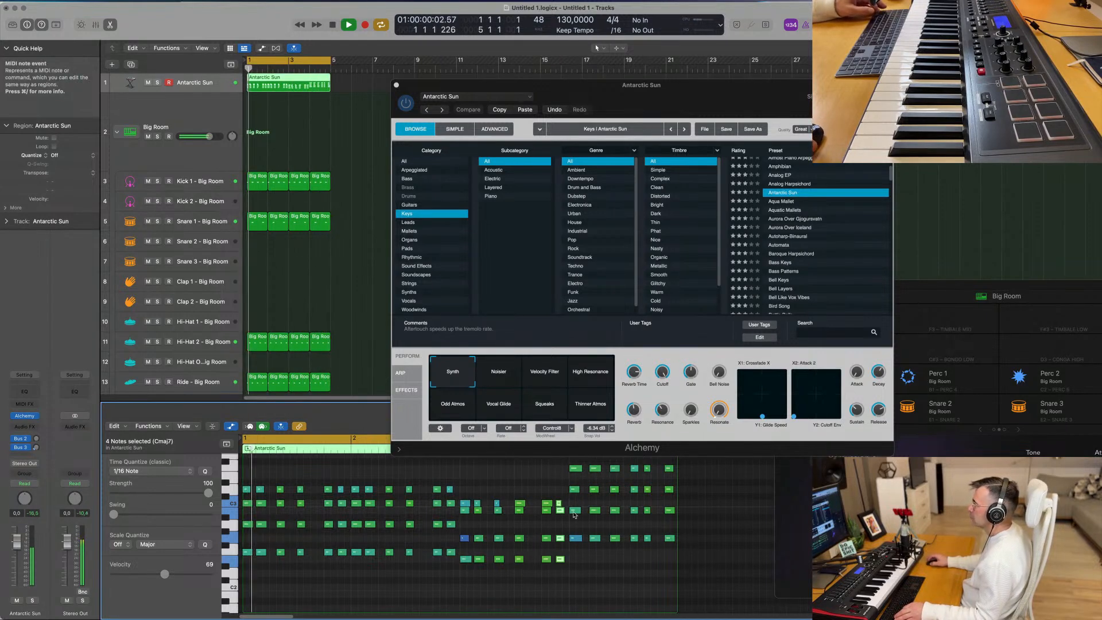
- Move the Alchemy window clear of the piano roll and audition the Noisier, Velocity Filter, High Resonance, Odd Atmos, Vocal Glide and Squeaks snapshots
{"action": "left_click_drag", "start_coordinate": [622, 104], "coordinate": [675, 88]}
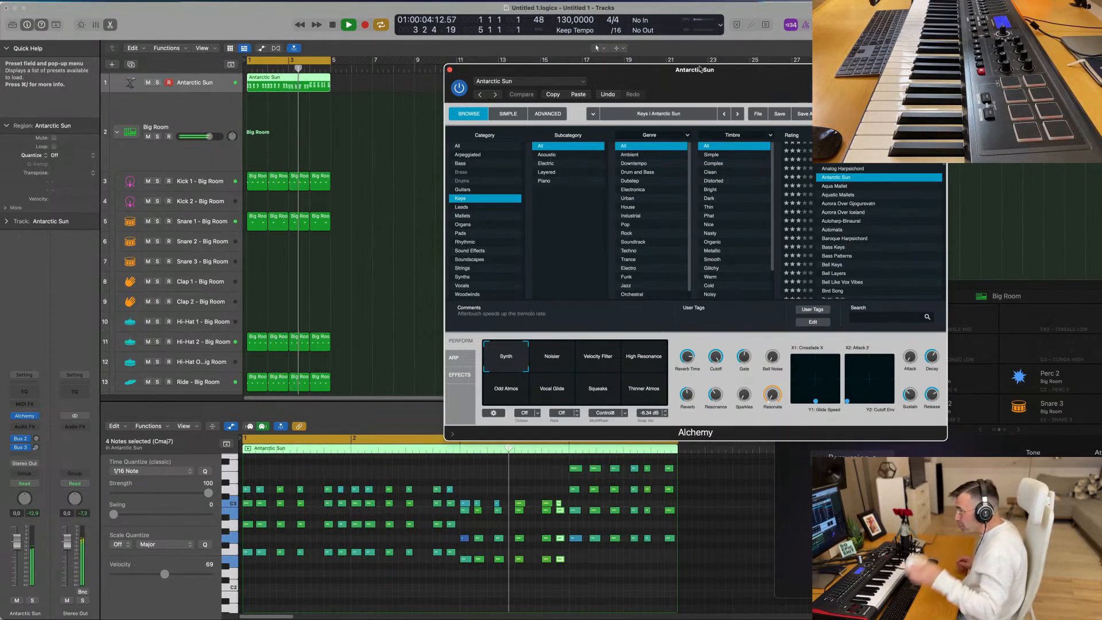
{"action": "left_click_drag", "start_coordinate": [759, 78], "coordinate": [779, 53]}
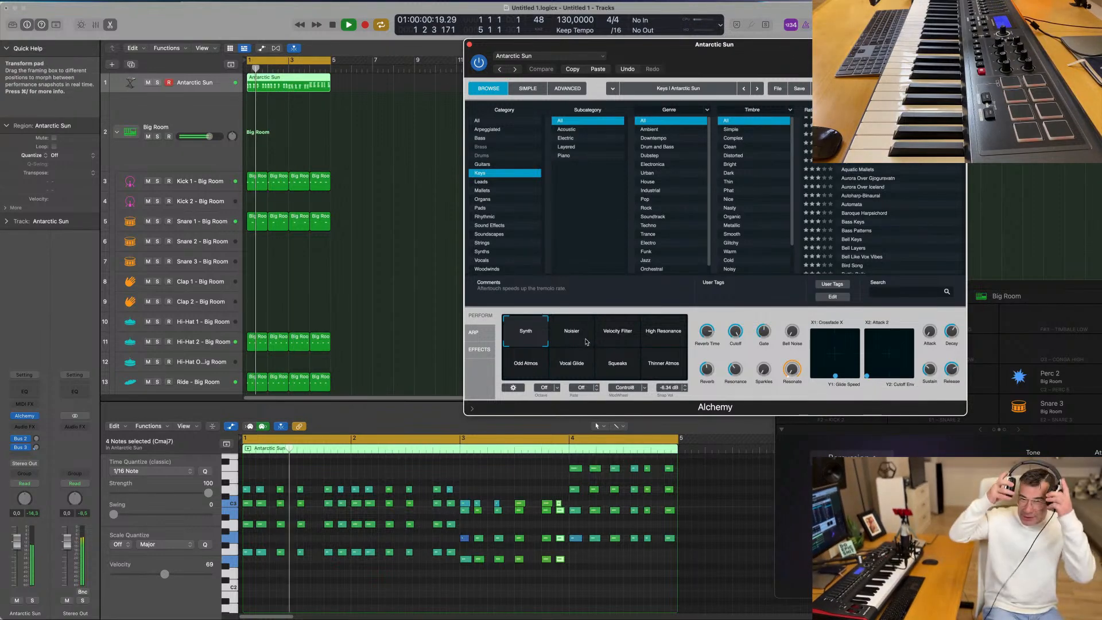
{"action": "left_click", "coordinate": [577, 338]}
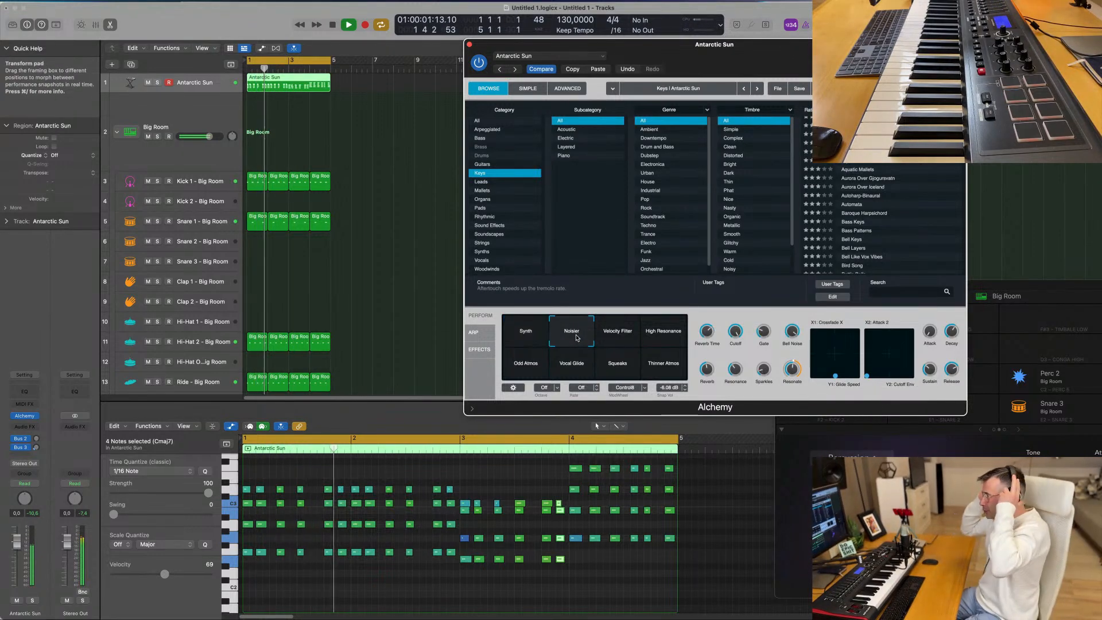
{"action": "left_click", "coordinate": [614, 337]}
{"action": "left_click", "coordinate": [656, 338]}
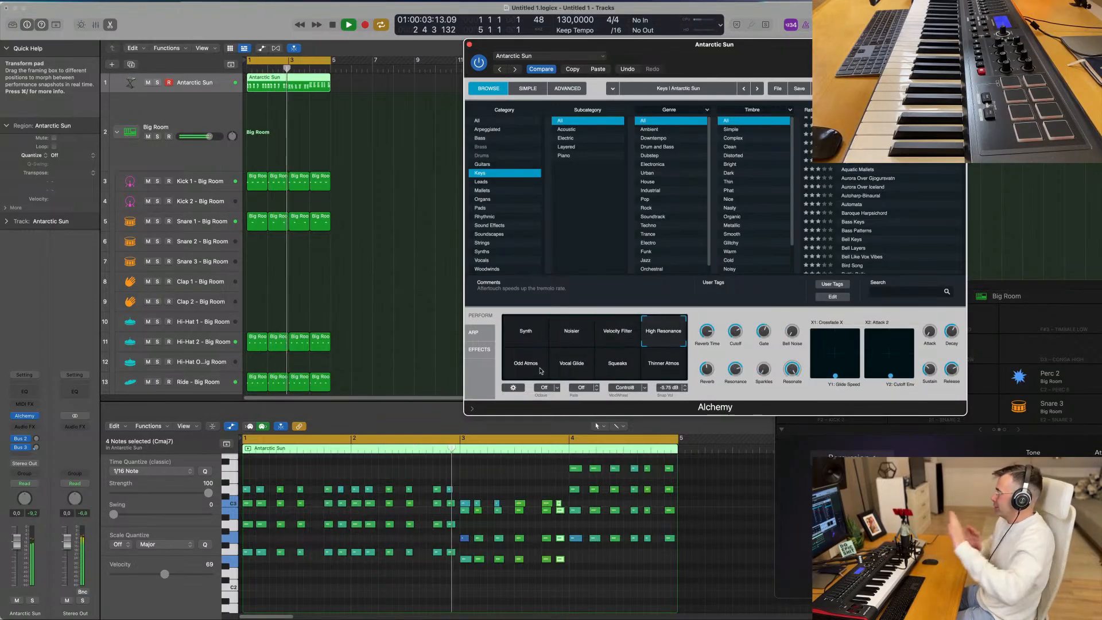
{"action": "left_click", "coordinate": [542, 372]}
{"action": "left_click", "coordinate": [567, 372]}
{"action": "left_click", "coordinate": [618, 372]}
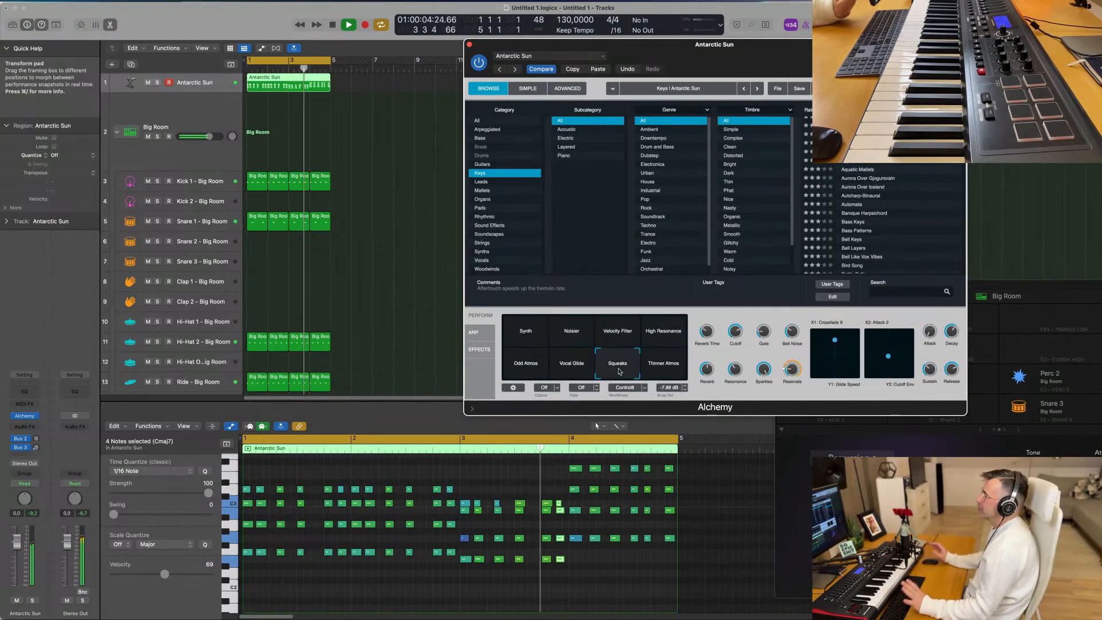
- Compare the Noisier and Velocity Filter snapshots during playback, and settle on Noisier
{"action": "left_click", "coordinate": [572, 338]}
{"action": "left_click", "coordinate": [618, 338]}
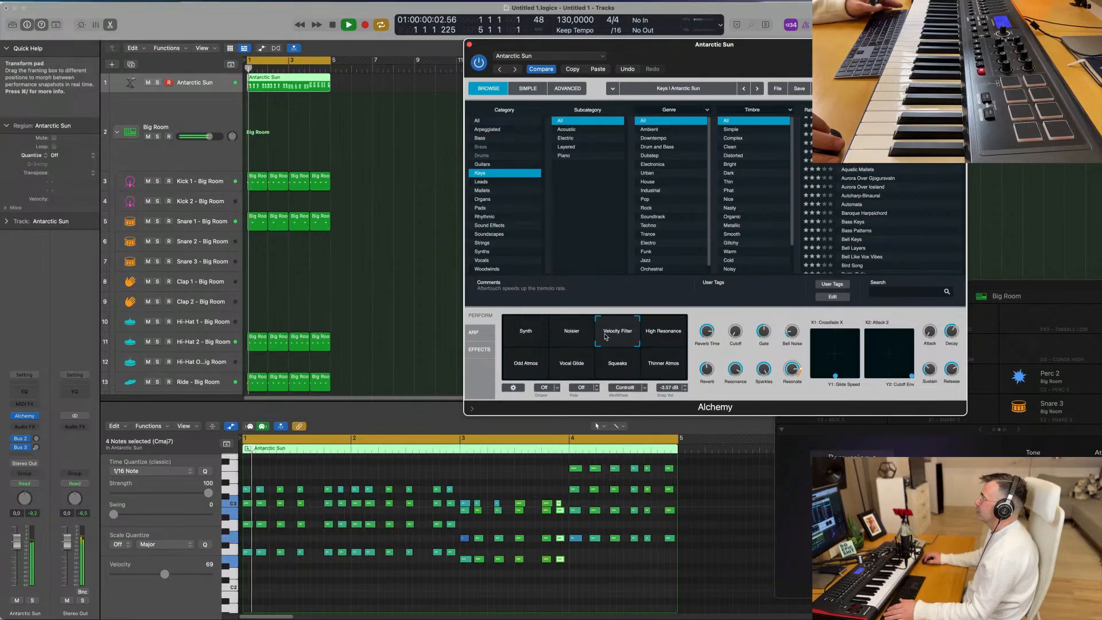
{"action": "left_click", "coordinate": [570, 336]}
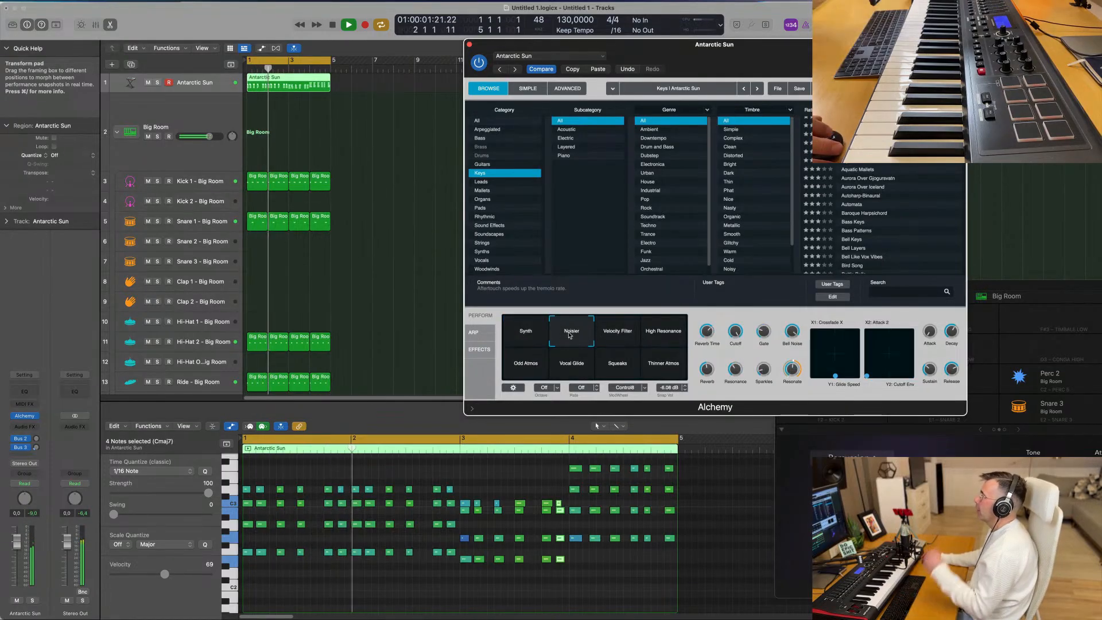
{"action": "left_click", "coordinate": [618, 336]}
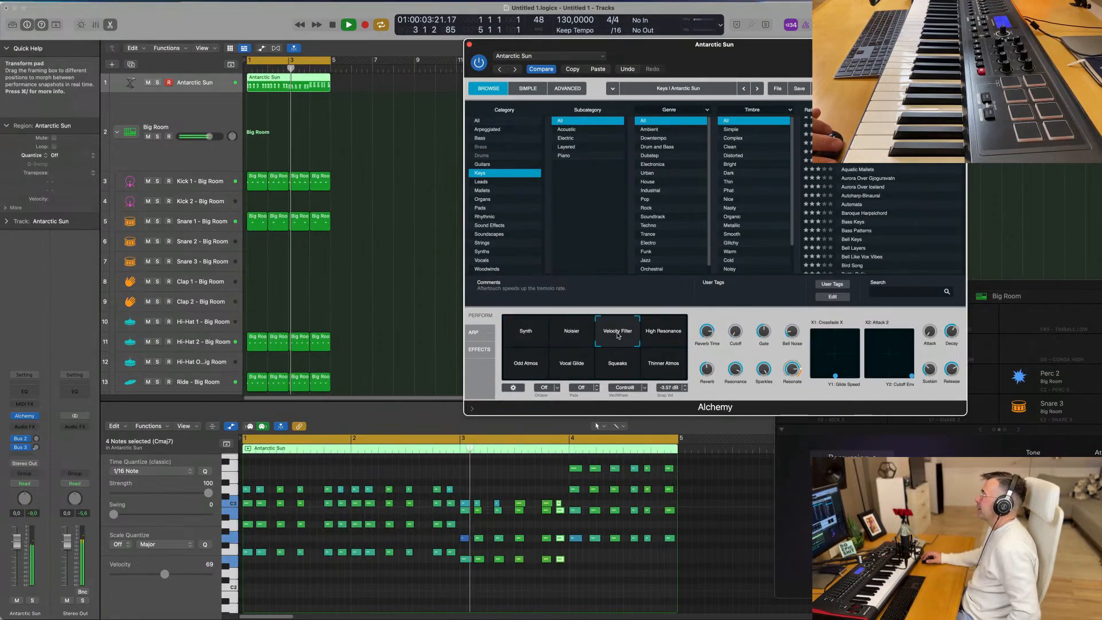
{"action": "left_click", "coordinate": [577, 339]}
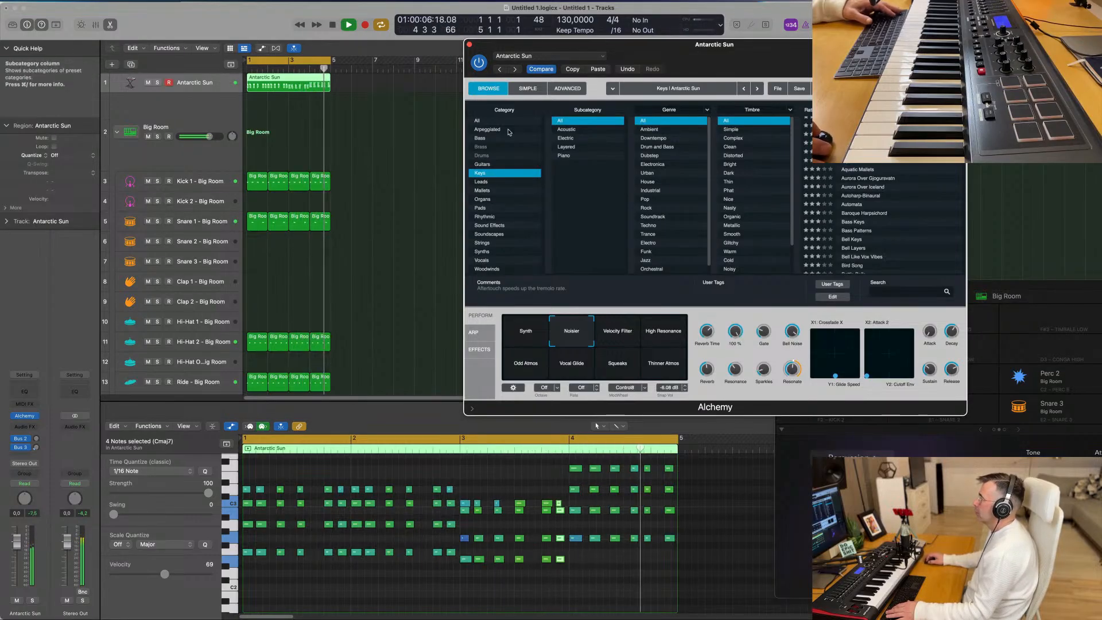
- Stop playback and duplicate the Antarctic Sun track with the same settings
{"action": "left_click", "coordinate": [309, 128]}
{"action": "left_click", "coordinate": [282, 86]}
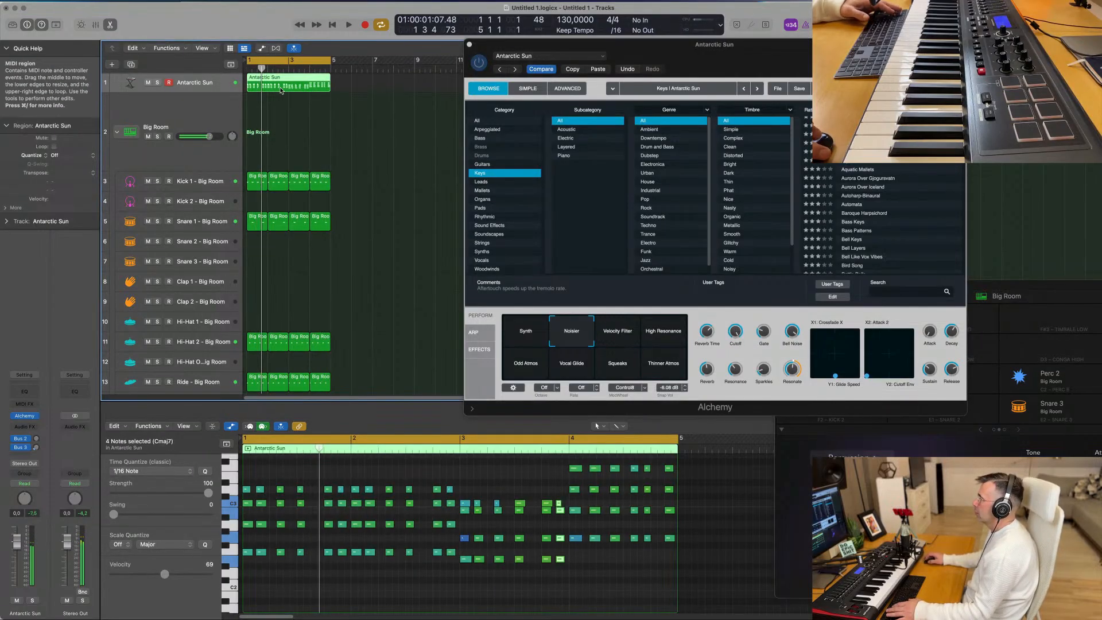
{"action": "left_click", "coordinate": [131, 66]}
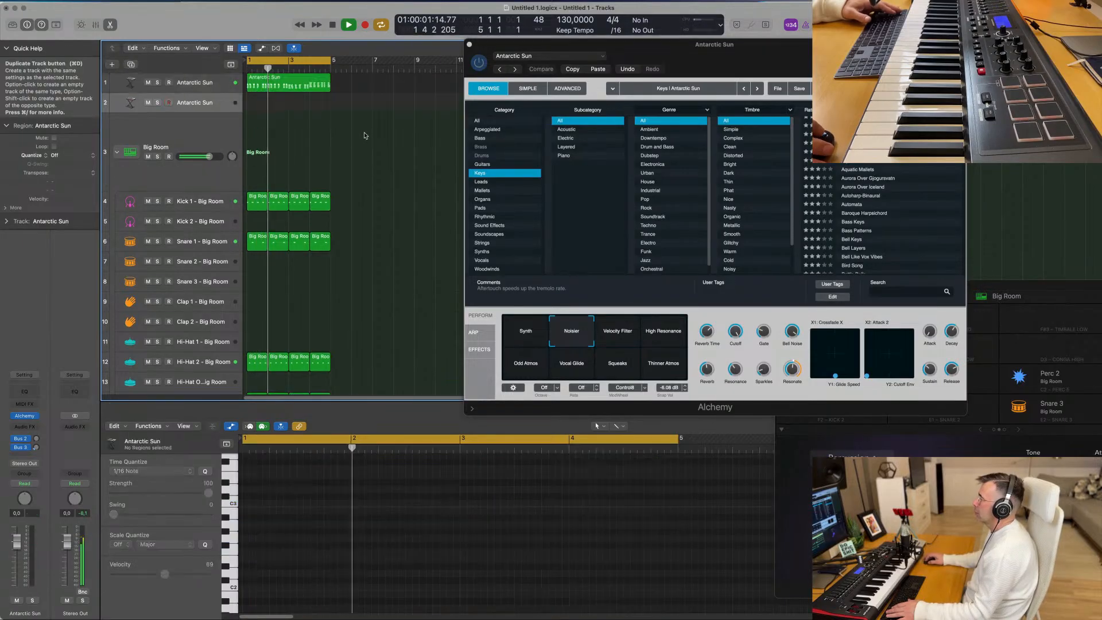
- Add a send to Bus 7 on the original Antarctic Sun track
{"action": "left_click", "coordinate": [194, 82]}
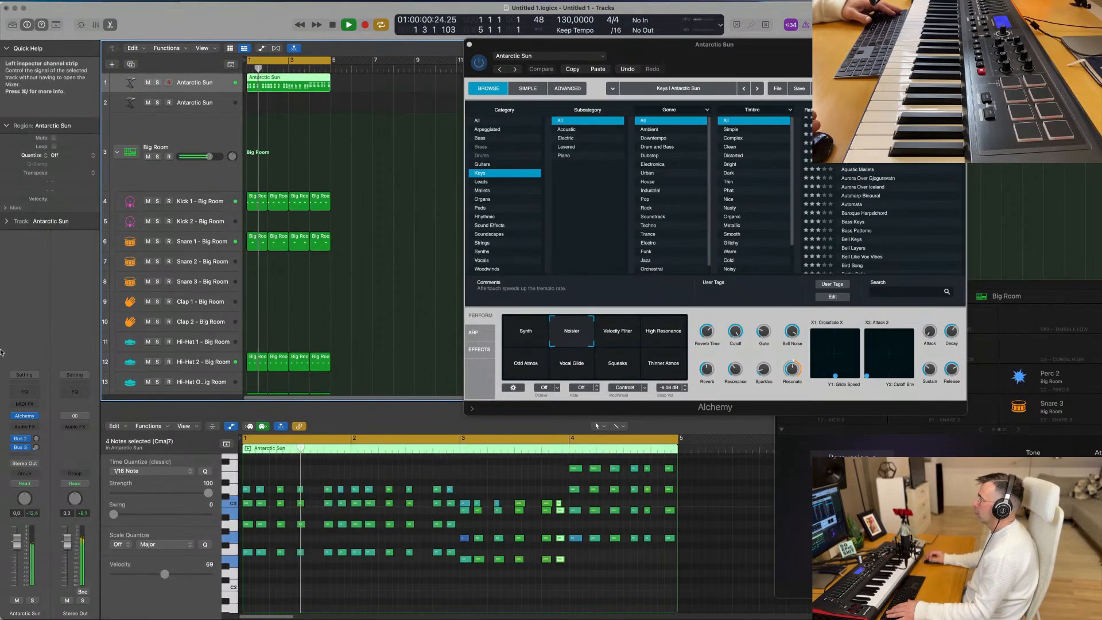
{"action": "left_click", "coordinate": [20, 454]}
{"action": "mouse_move", "coordinate": [46, 467]}
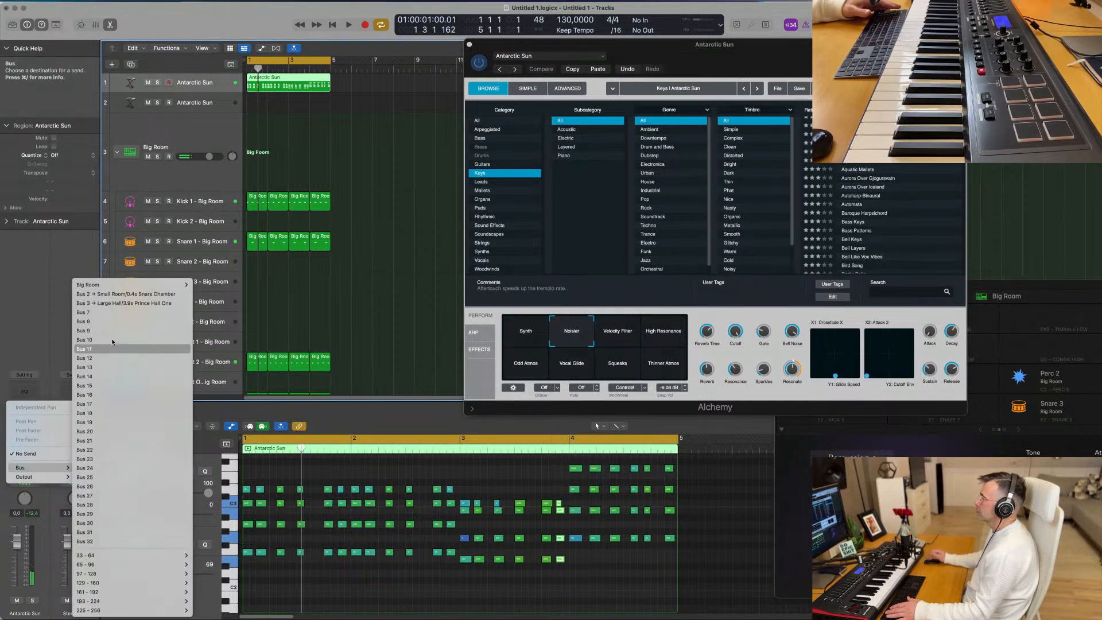
{"action": "left_click", "coordinate": [118, 312]}
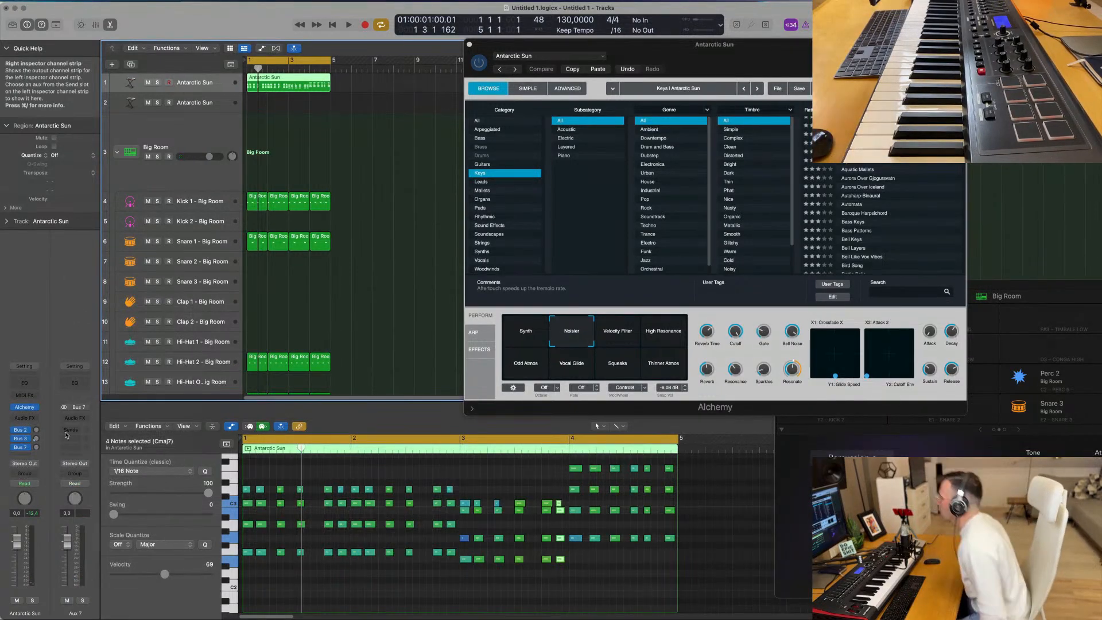
- Insert a SilverVerb on the Bus 7 aux channel and load its grandiose preset
{"action": "left_click", "coordinate": [80, 421]}
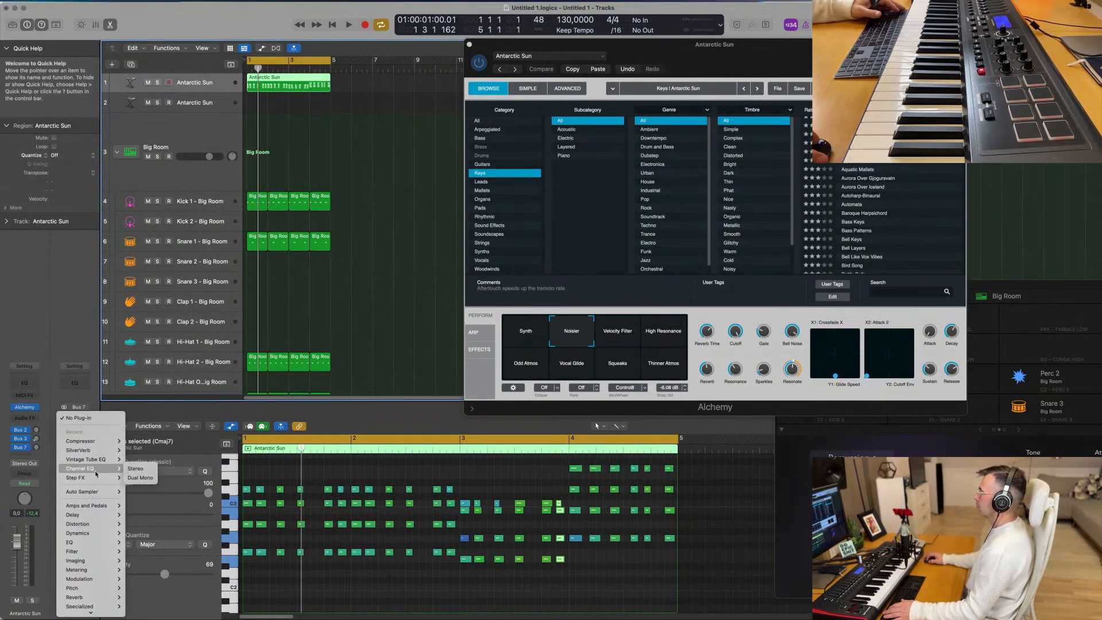
{"action": "left_click", "coordinate": [134, 450]}
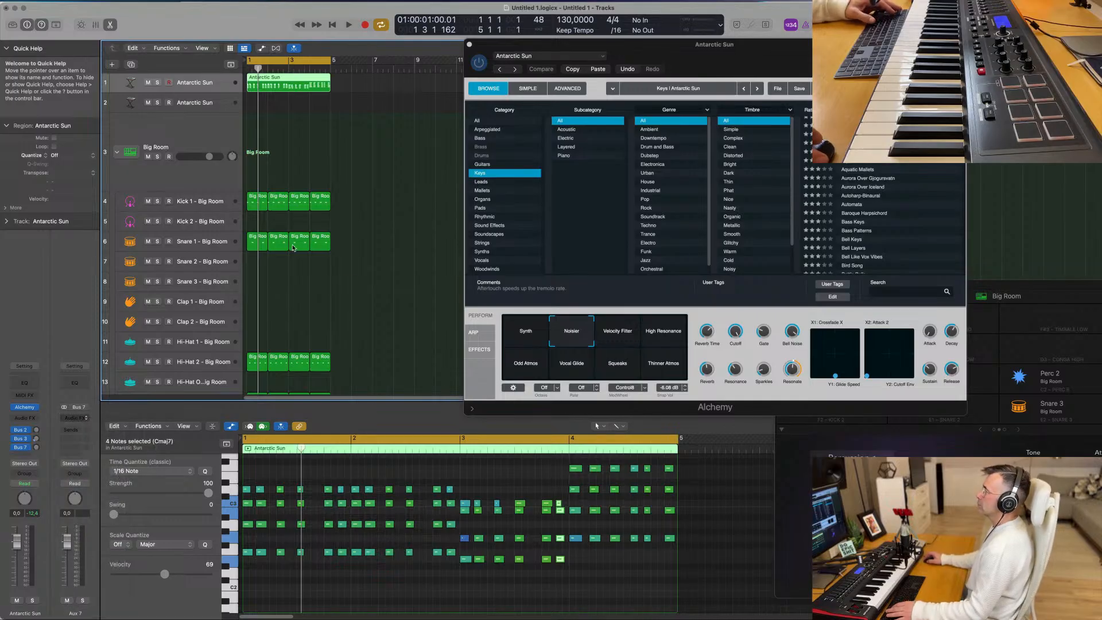
{"action": "left_click", "coordinate": [402, 127]}
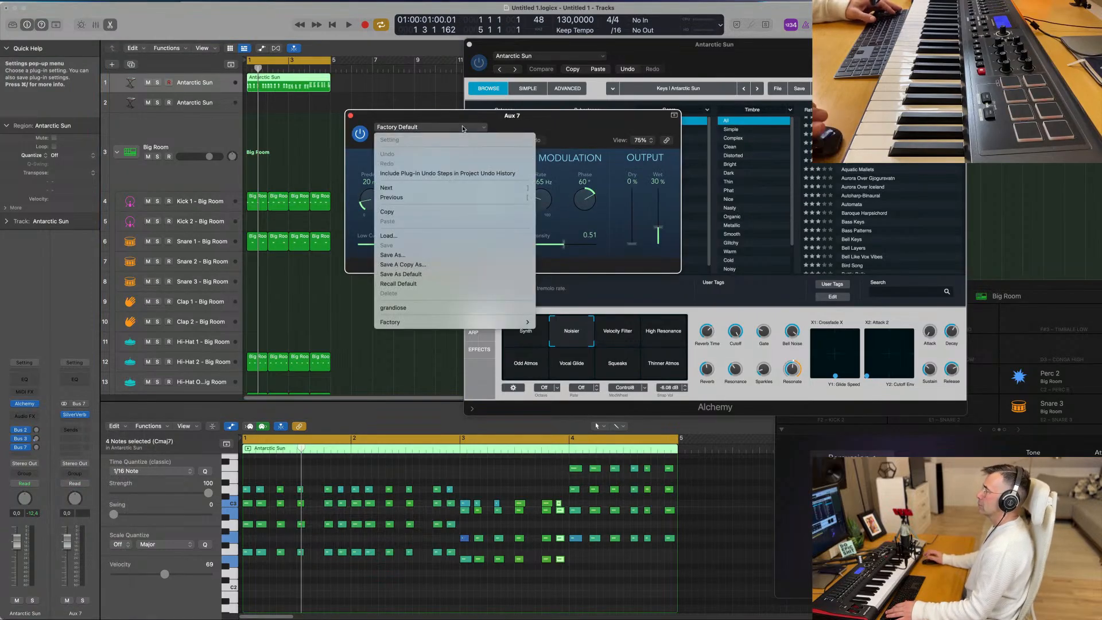
{"action": "left_click", "coordinate": [442, 308]}
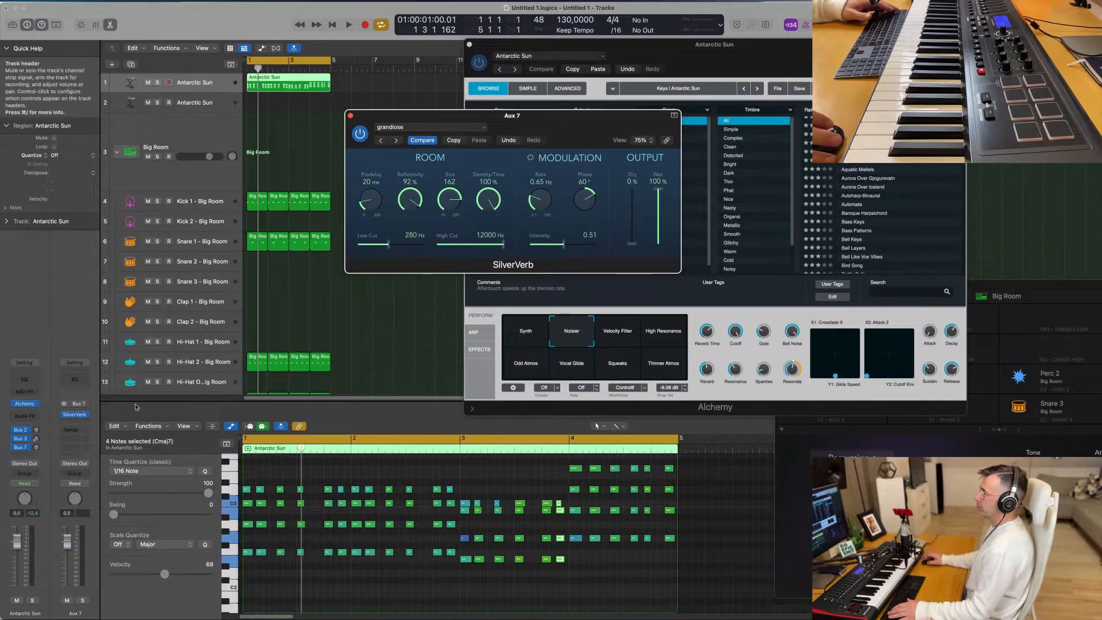
- Set the synth's Bus 7 send to about -14.9 dB during playback, and close the SilverVerb window
{"action": "key", "text": "space"}
{"action": "left_click_drag", "start_coordinate": [37, 447], "coordinate": [37, 455]}
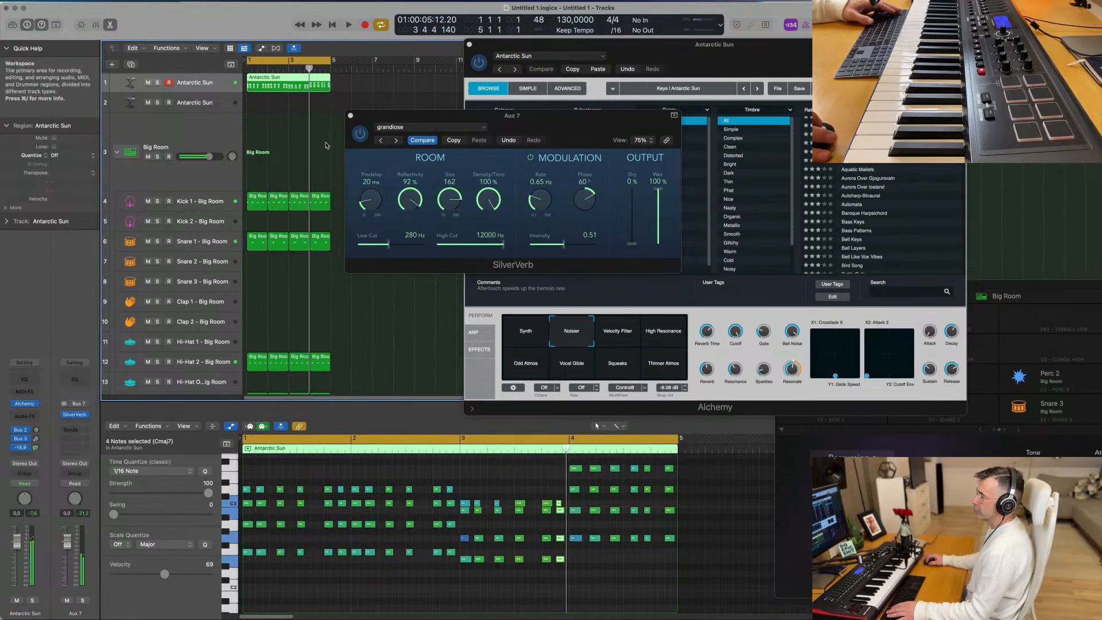
{"action": "left_click", "coordinate": [350, 116]}
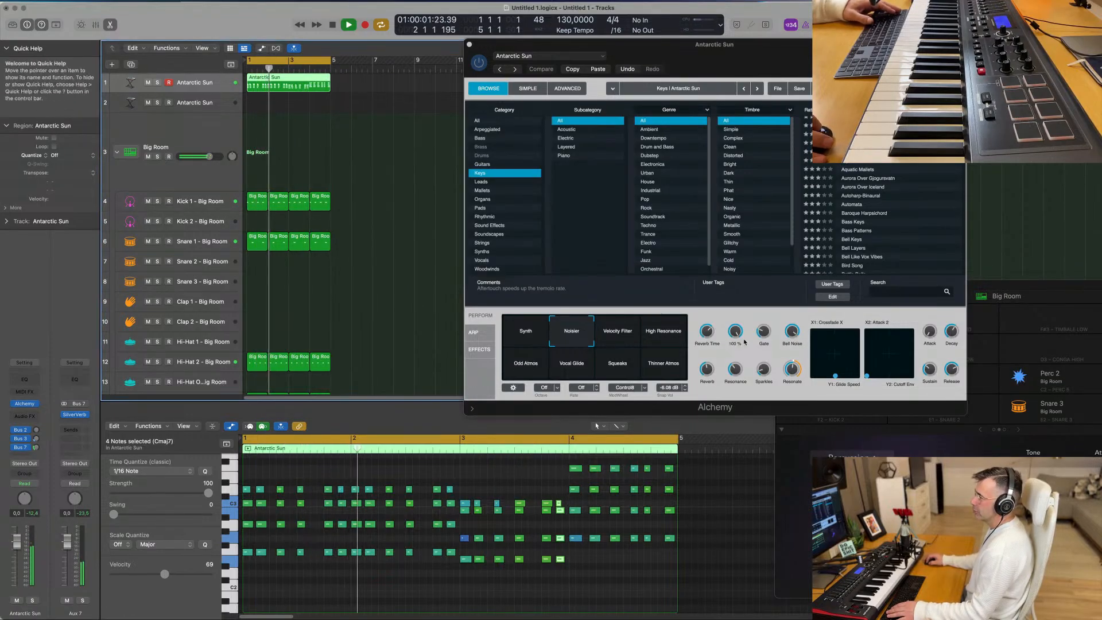
- Try Alchemy's Cutoff and Sparkles during playback, and blend the performance snapshots between Synth and Noisier
{"action": "left_click_drag", "start_coordinate": [737, 333], "coordinate": [767, 351]}
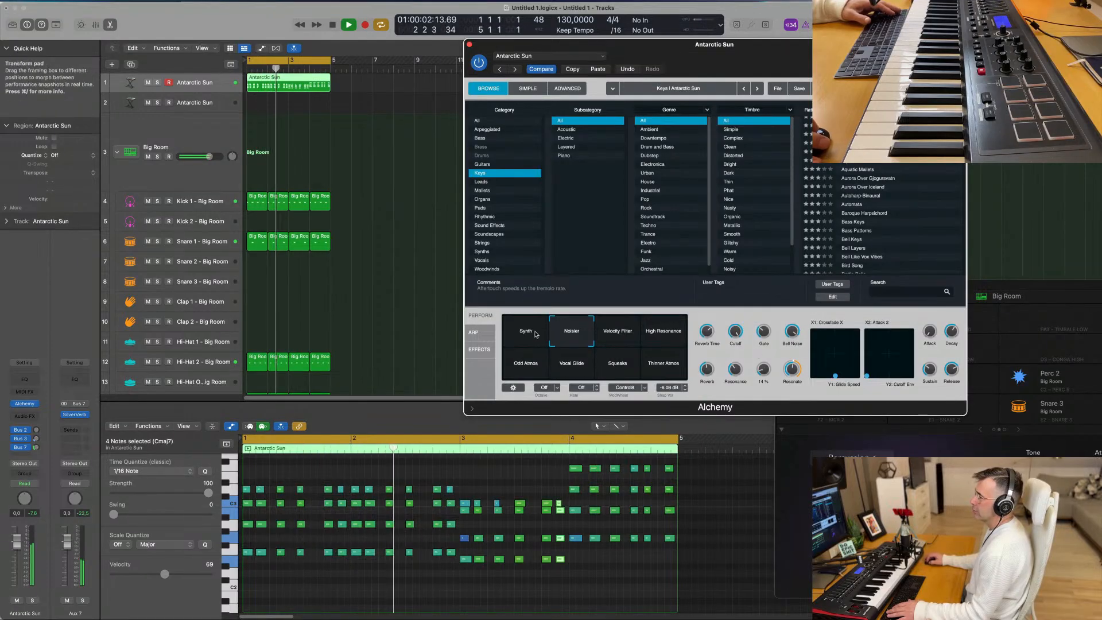
{"action": "left_click", "coordinate": [533, 333]}
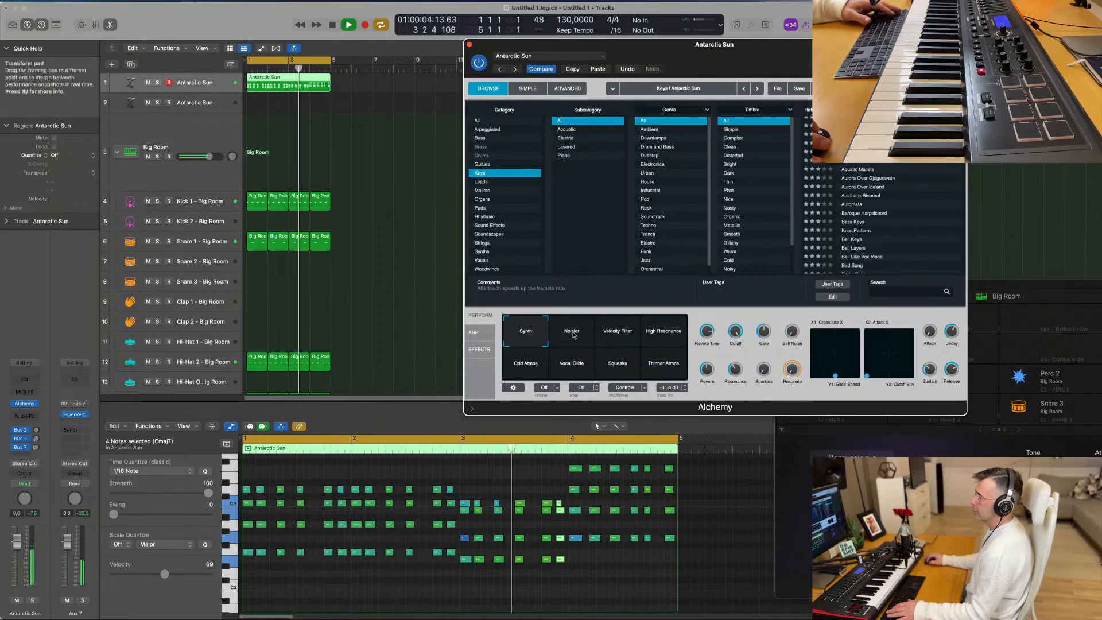
{"action": "left_click", "coordinate": [574, 336]}
{"action": "left_click", "coordinate": [613, 335]}
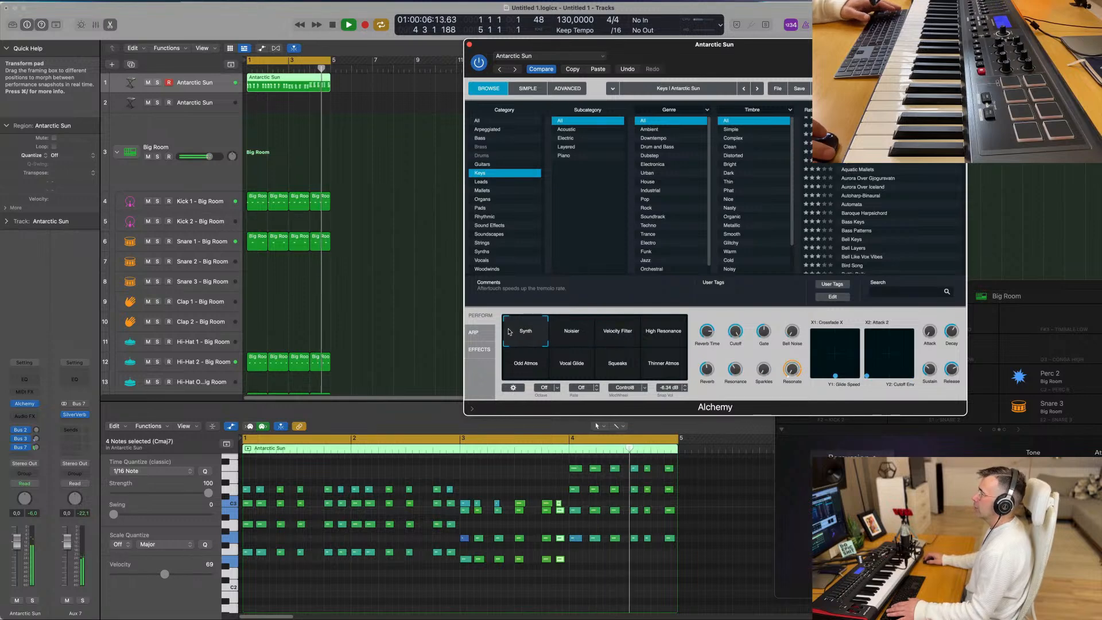
{"action": "left_click_drag", "start_coordinate": [613, 335], "coordinate": [543, 331]}
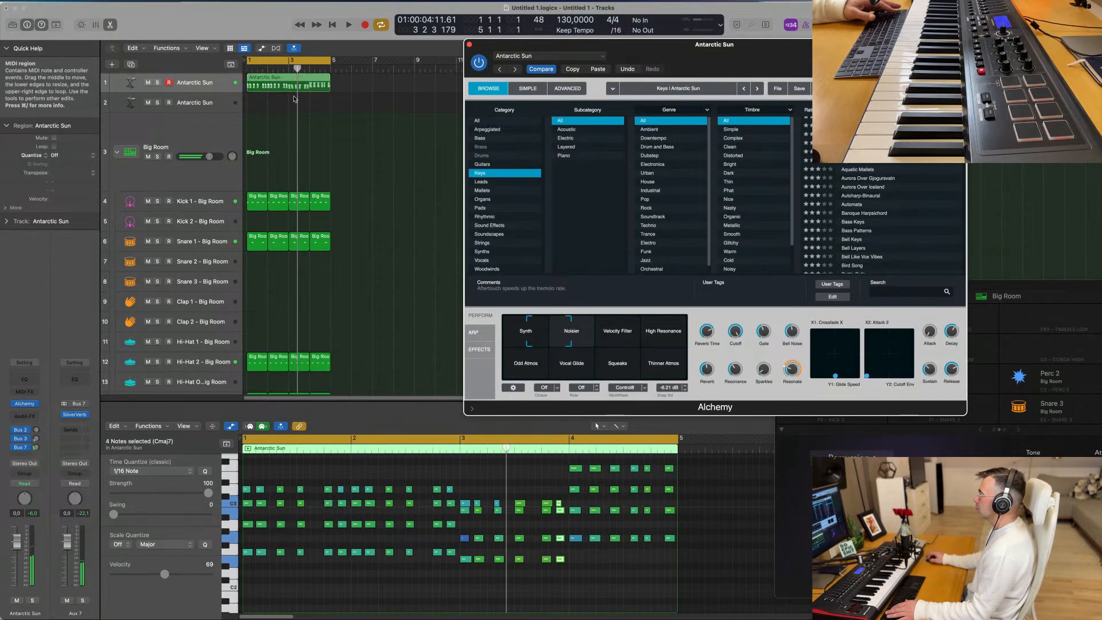
- Copy the Antarctic Sun region to the second synth track and delete all chord notes above its lowest line
{"action": "left_click_drag", "start_coordinate": [294, 99], "coordinate": [295, 105]}
{"action": "scroll", "coordinate": [418, 512], "scroll_direction": "left", "scroll_amount": 3}
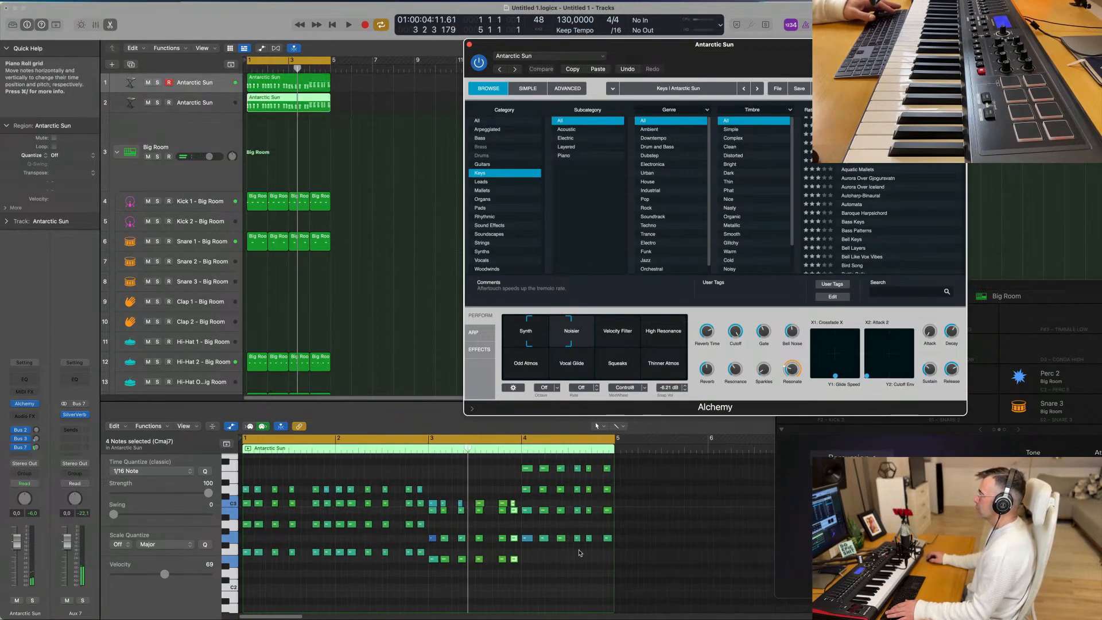
{"action": "left_click_drag", "start_coordinate": [508, 548], "coordinate": [246, 486]}
{"action": "key", "text": "Delete"}
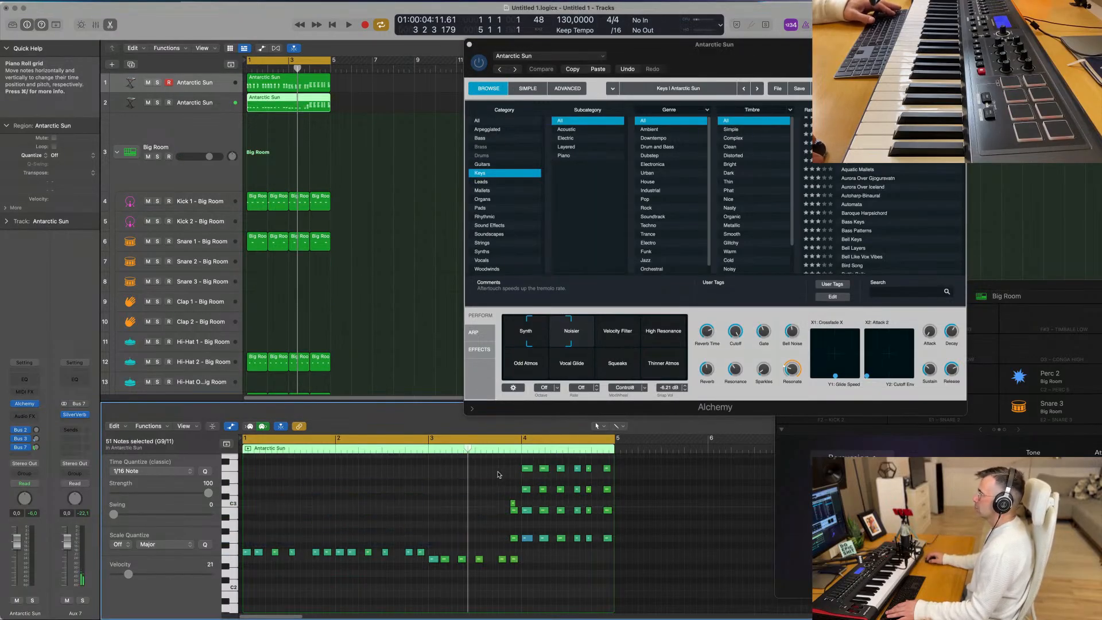
{"action": "left_click_drag", "start_coordinate": [561, 491], "coordinate": [613, 520]}
{"action": "key", "text": "Delete"}
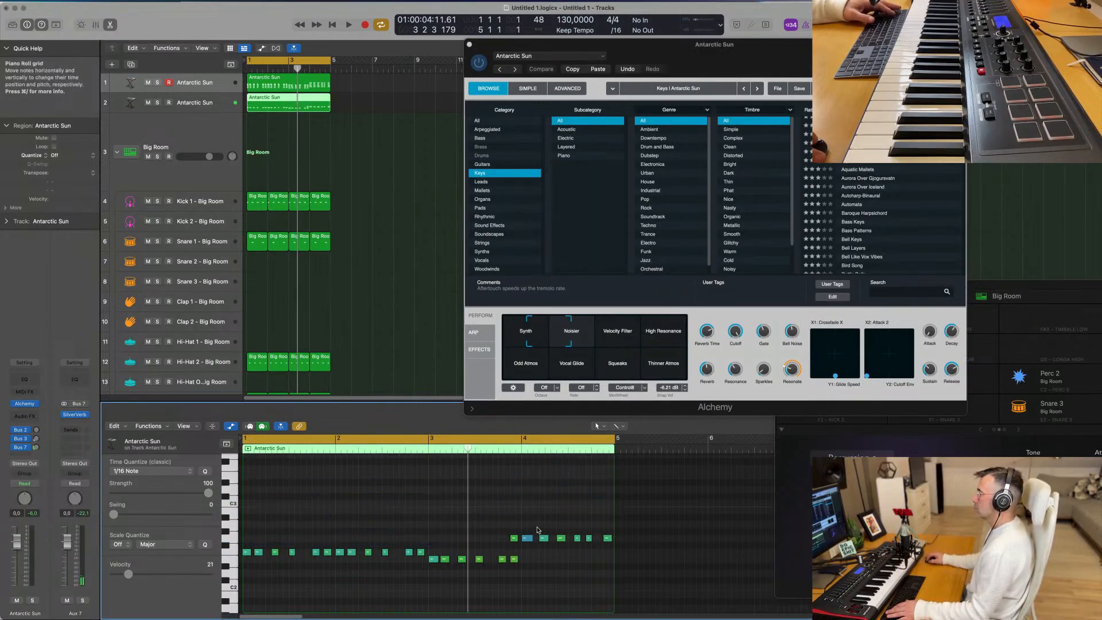
- Transpose all remaining notes of the copied region down one octave
{"action": "key", "text": "Delete"}
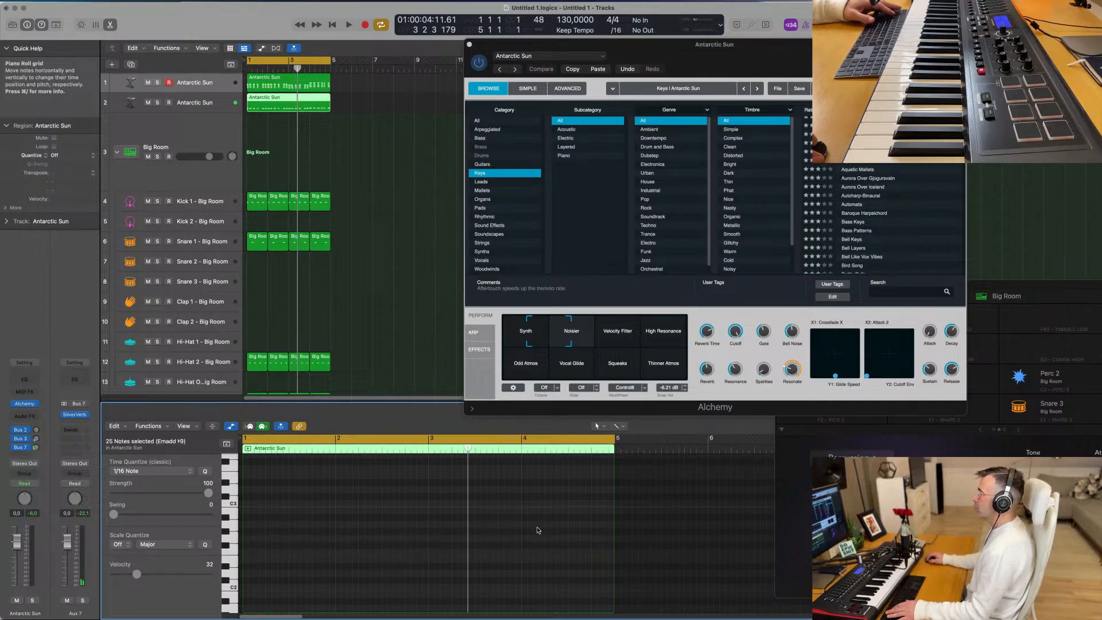
{"action": "key", "text": "super+z"}
{"action": "scroll", "coordinate": [369, 539], "scroll_direction": "down", "scroll_amount": 3}
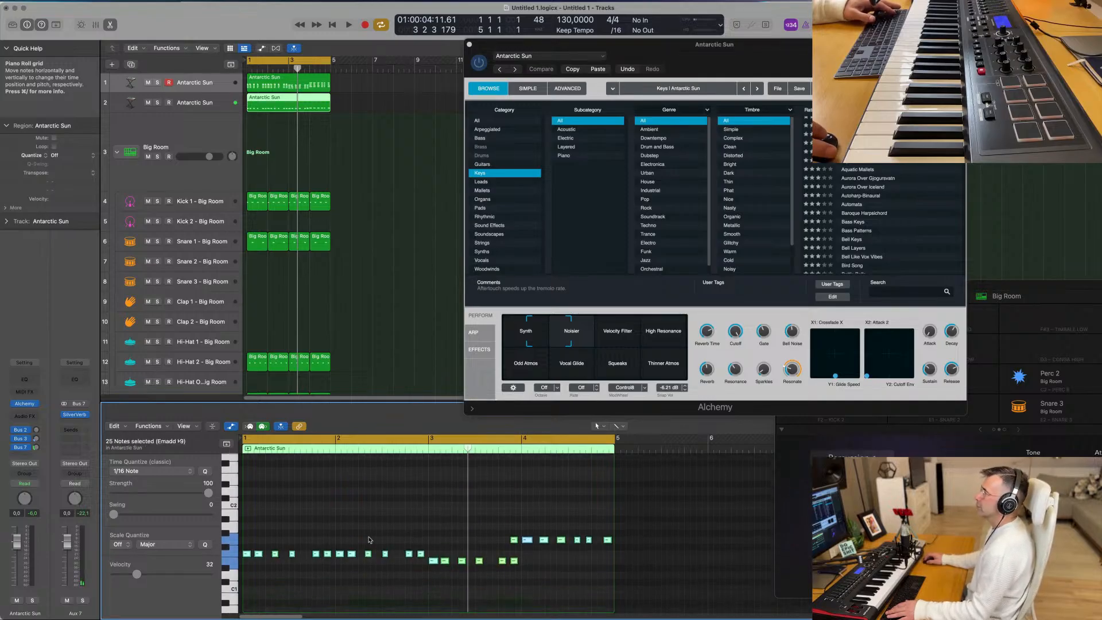
{"action": "scroll", "coordinate": [281, 567], "scroll_direction": "up", "scroll_amount": 3}
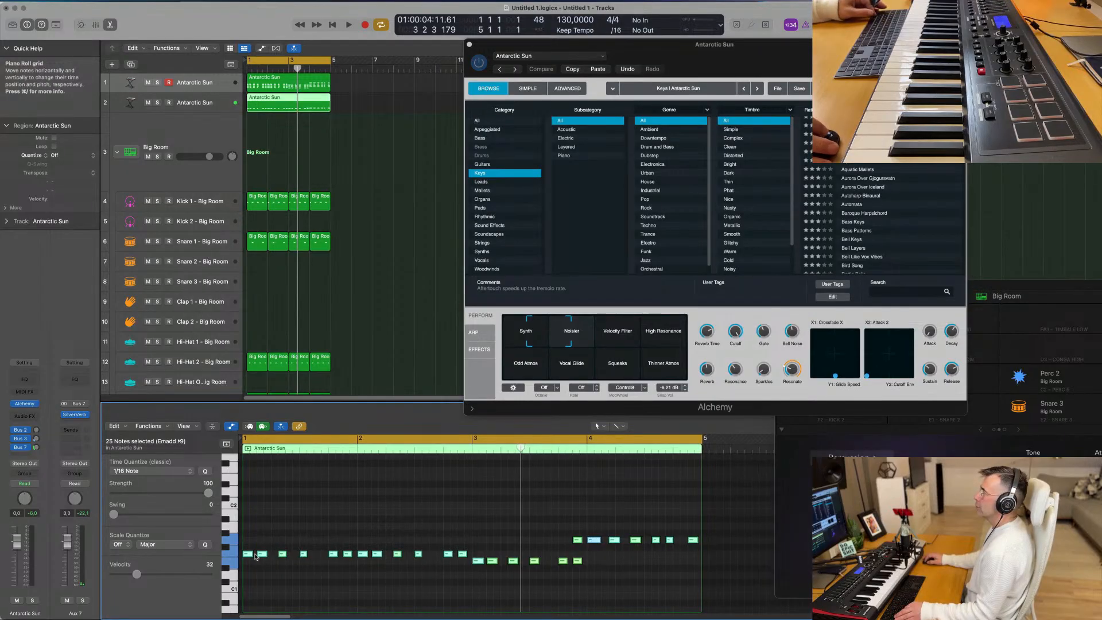
- Shorten all the bass notes, add a slightly offset duplicate of each, and play the pattern
{"action": "left_click_drag", "start_coordinate": [250, 554], "coordinate": [244, 554]}
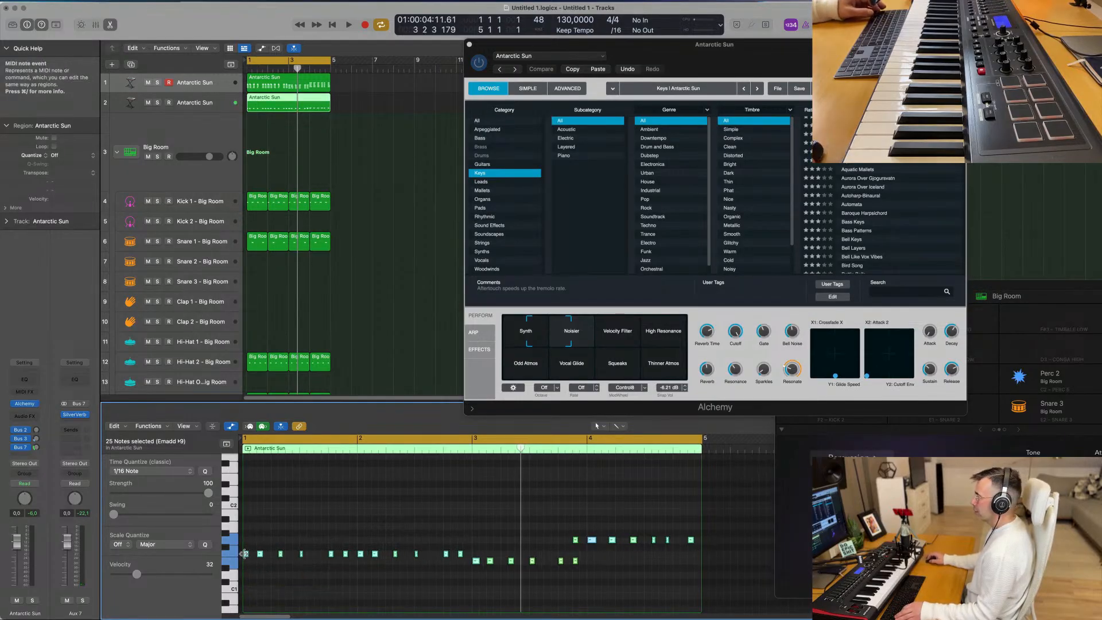
{"action": "key", "text": "space"}
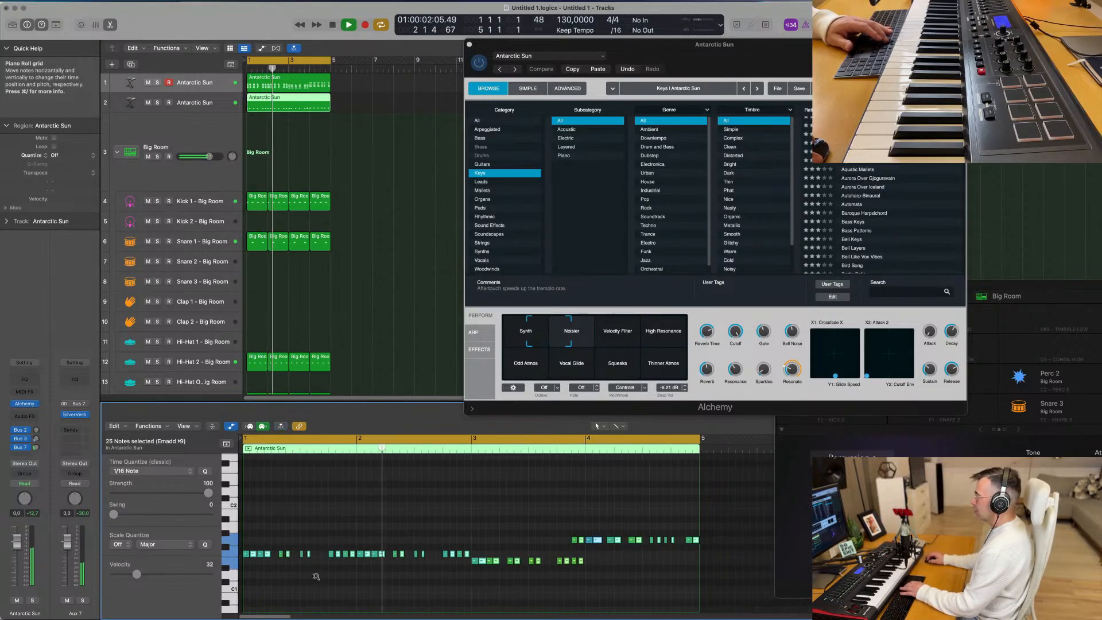
{"action": "scroll", "coordinate": [324, 575], "scroll_direction": "down", "scroll_amount": 1}
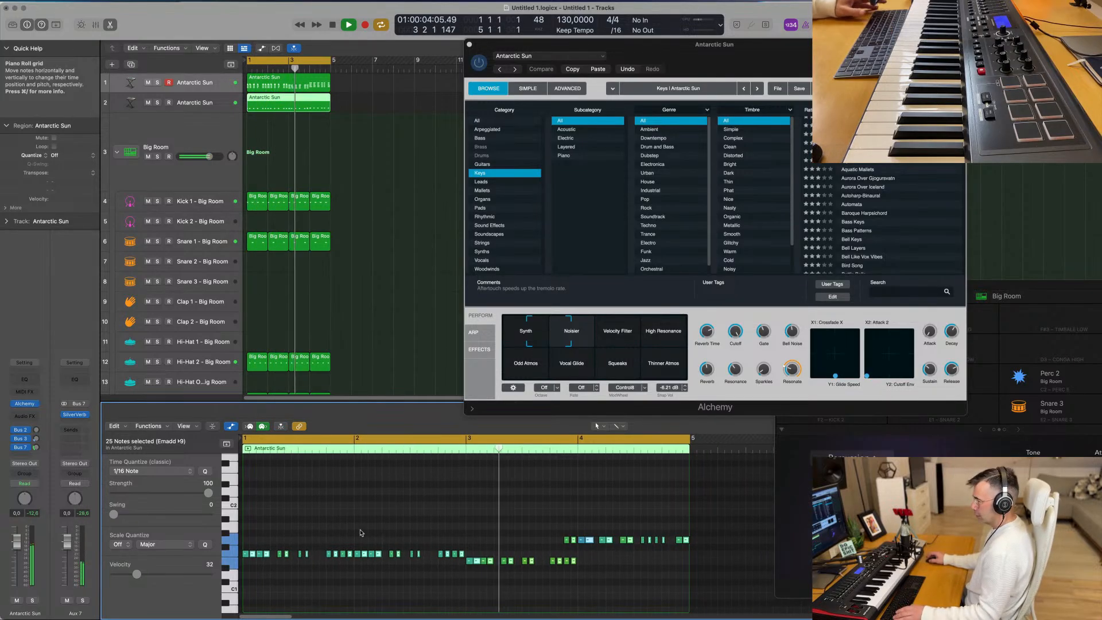
{"action": "key", "text": "space"}
- Delete the two upper bass notes just before bar 4 and check the pattern in playback
{"action": "left_click_drag", "start_coordinate": [561, 533], "coordinate": [576, 543]}
{"action": "key", "text": "Delete"}
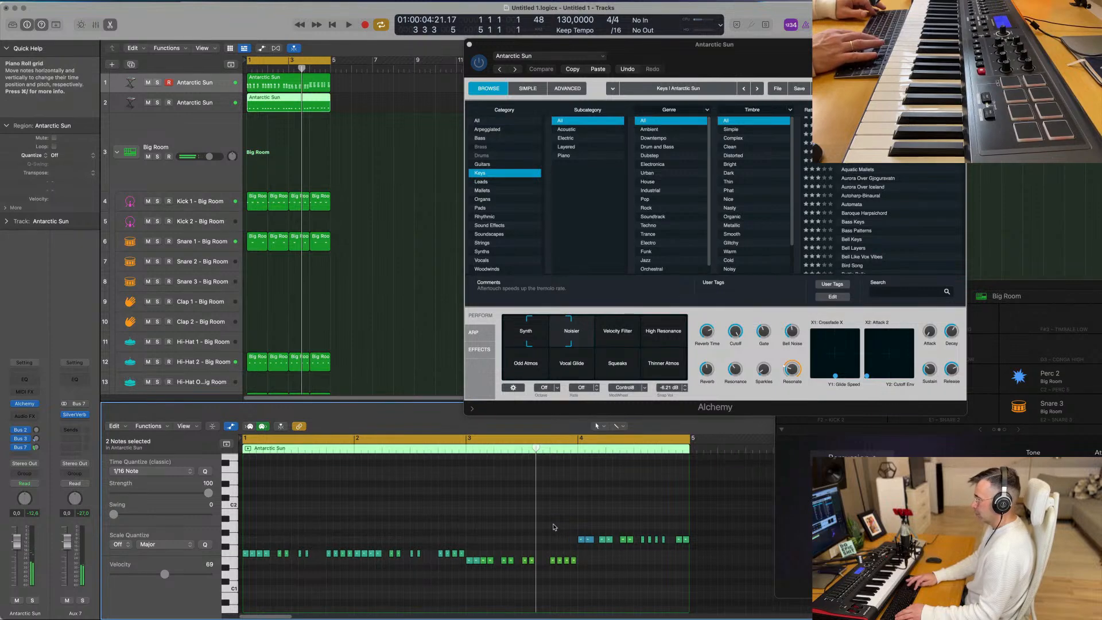
{"action": "key", "text": "space"}
{"action": "key", "text": "space"}
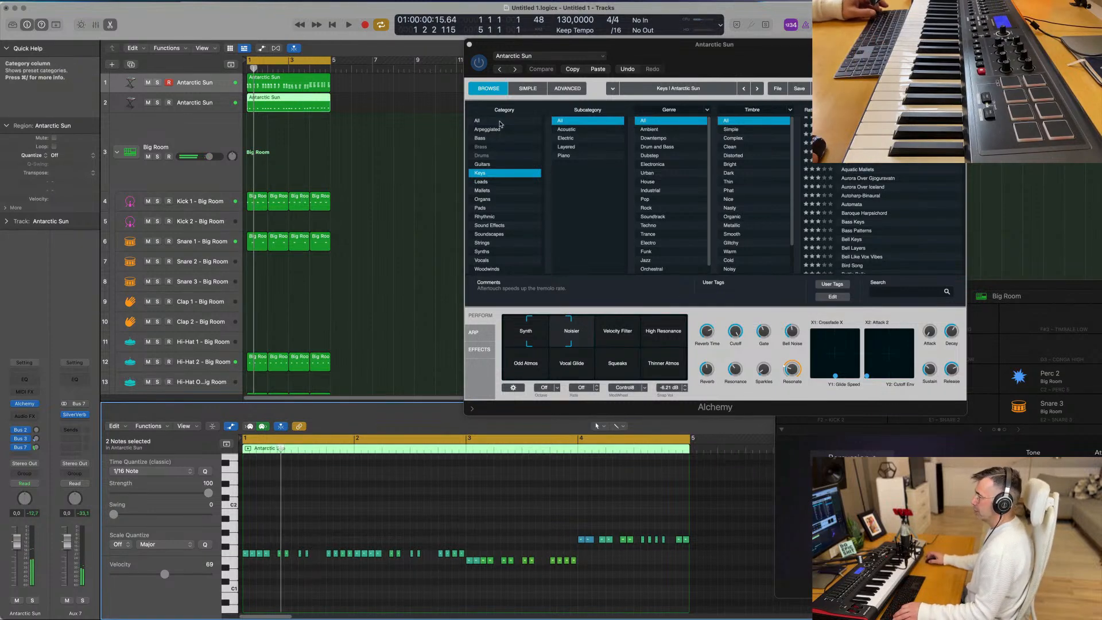
{"action": "left_click", "coordinate": [499, 121]}
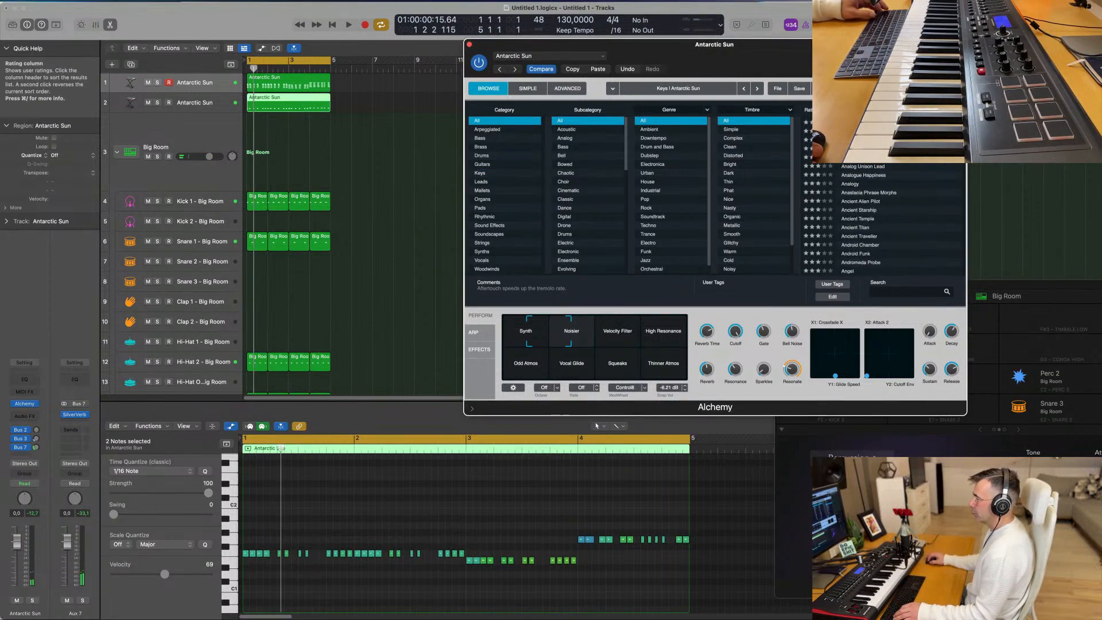
{"action": "scroll", "coordinate": [884, 218], "scroll_direction": "up", "scroll_amount": 20}
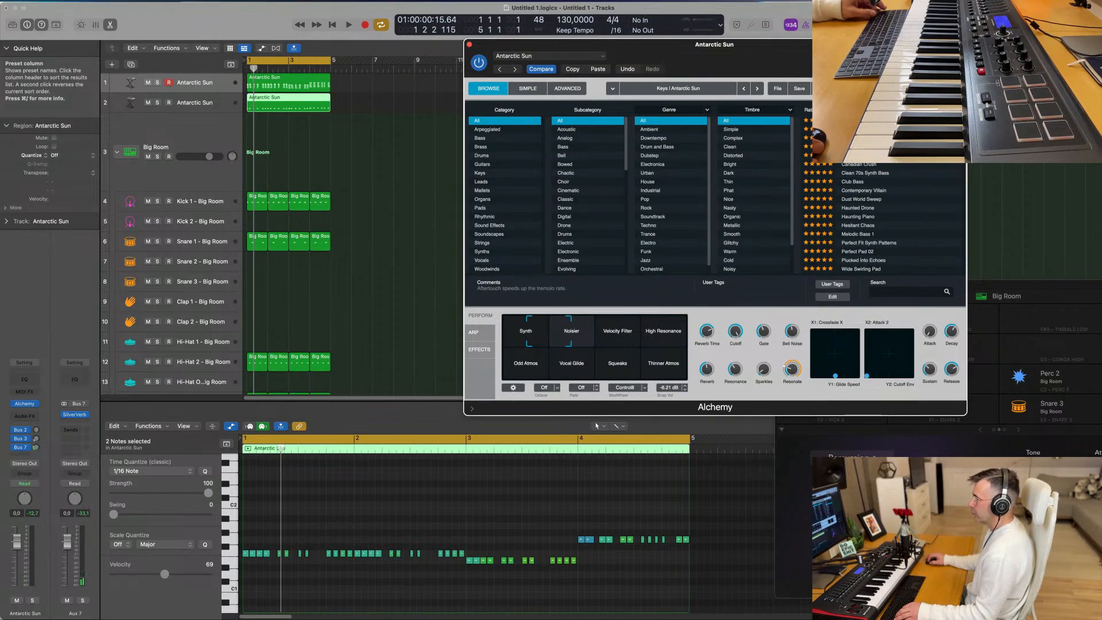
{"action": "scroll", "coordinate": [884, 218], "scroll_direction": "down", "scroll_amount": 3}
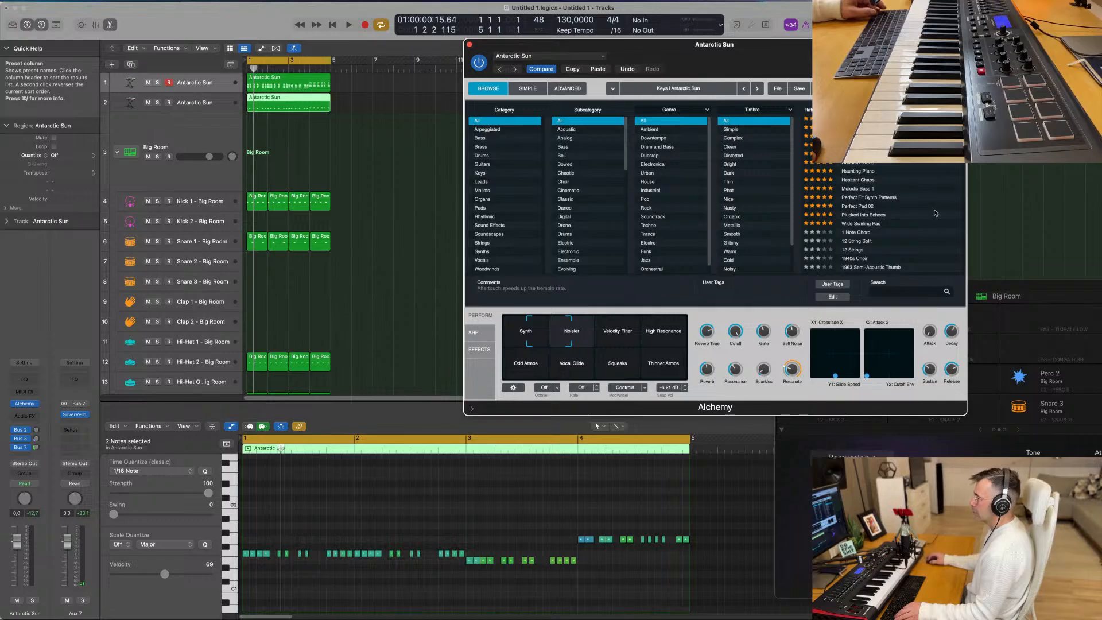
{"action": "scroll", "coordinate": [936, 213], "scroll_direction": "up", "scroll_amount": 3}
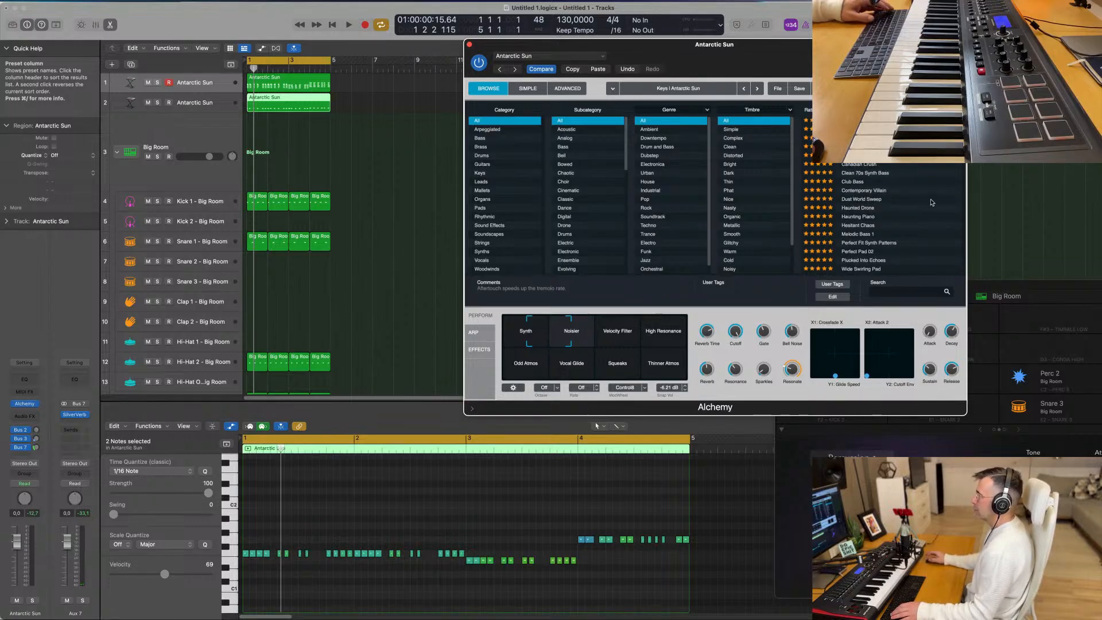
{"action": "left_click", "coordinate": [890, 234]}
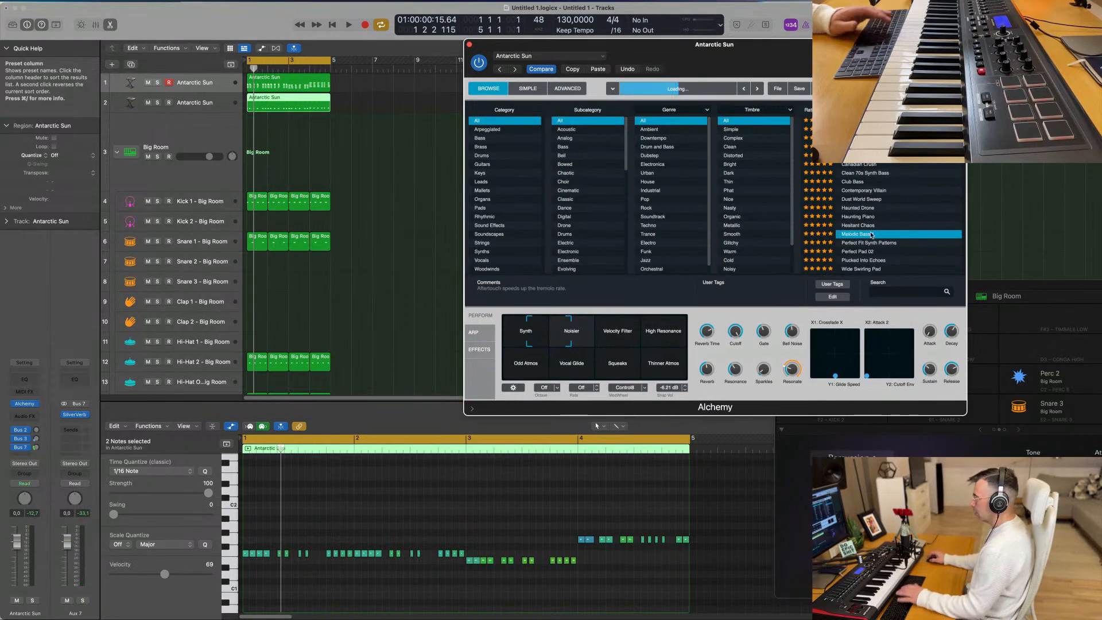
{"action": "key", "text": "space"}
{"action": "mouse_move", "coordinate": [800, 48]}
{"action": "left_mouse_down"}
{"action": "mouse_move", "coordinate": [753, 46]}
{"action": "mouse_move", "coordinate": [812, 50]}
{"action": "left_mouse_up"}
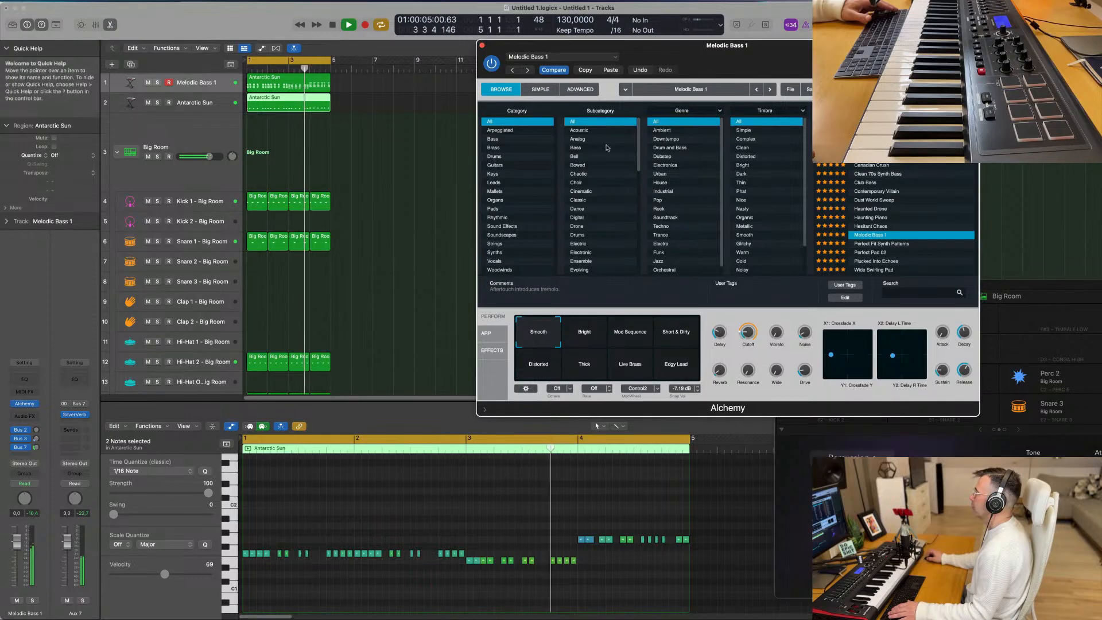
{"action": "key", "text": "space"}
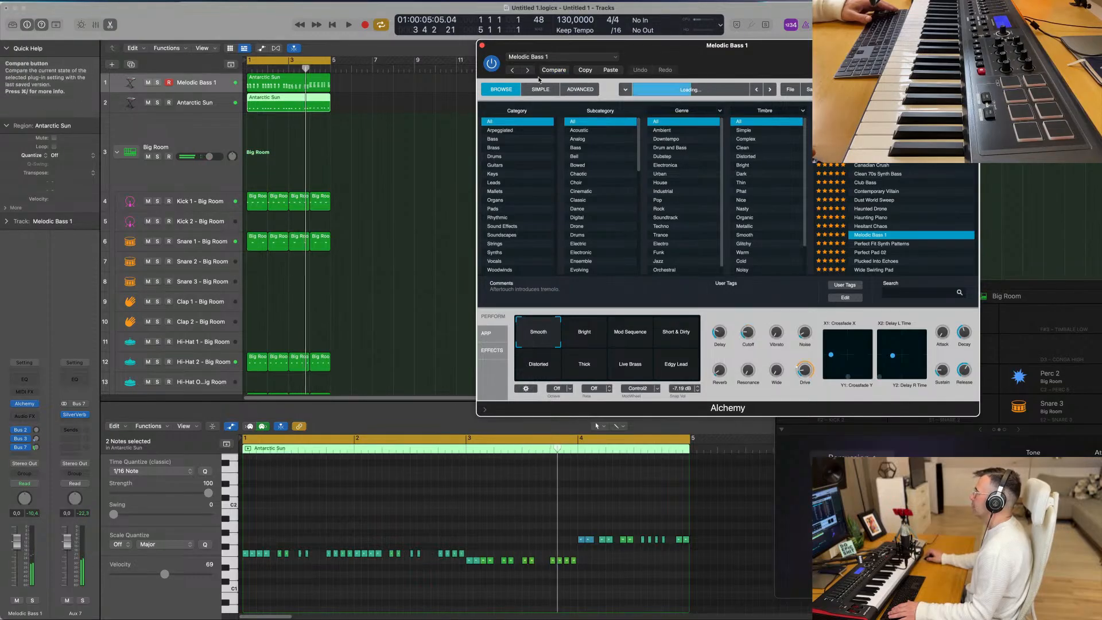
{"action": "key", "text": "space"}
- Open the second synth track's Alchemy, show presets of all categories and load Melodic Bass 1
{"action": "left_click", "coordinate": [196, 103]}
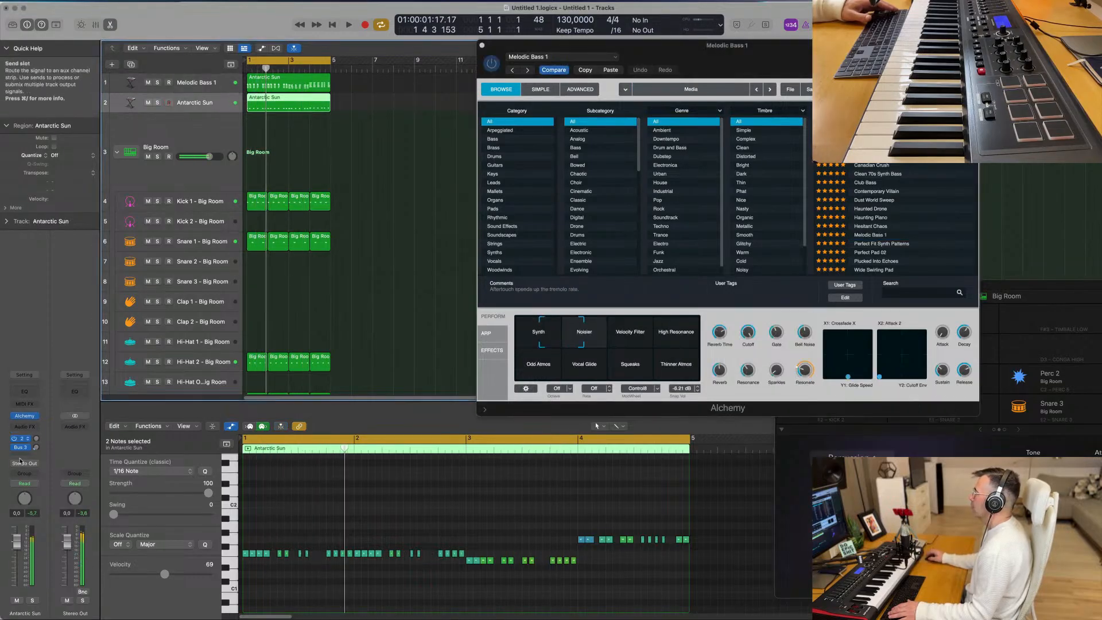
{"action": "left_click", "coordinate": [26, 416]}
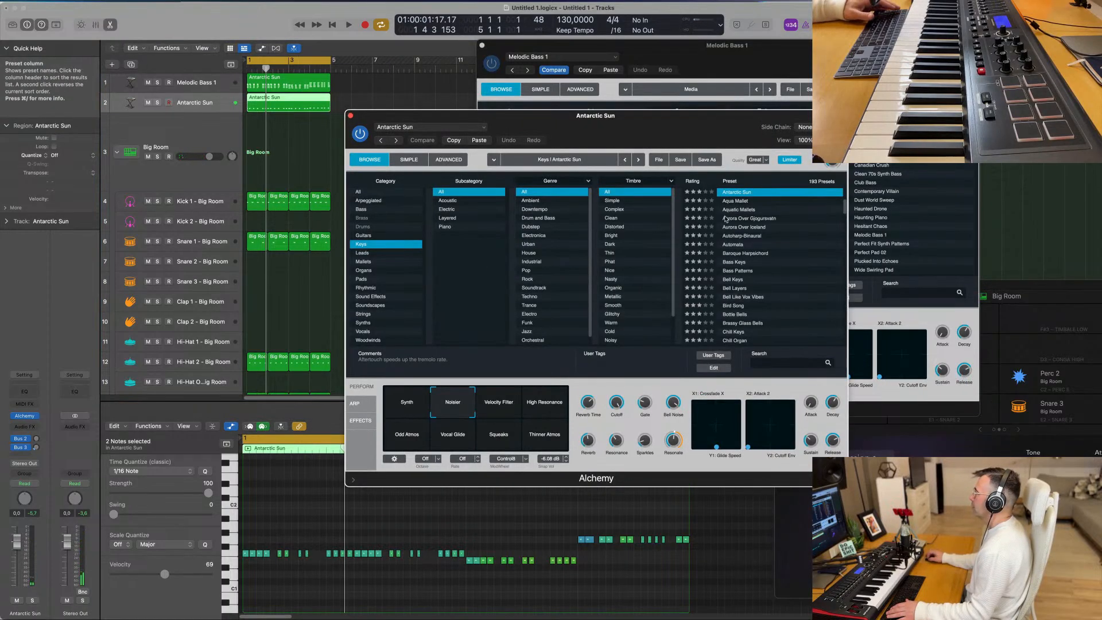
{"action": "left_click", "coordinate": [368, 193]}
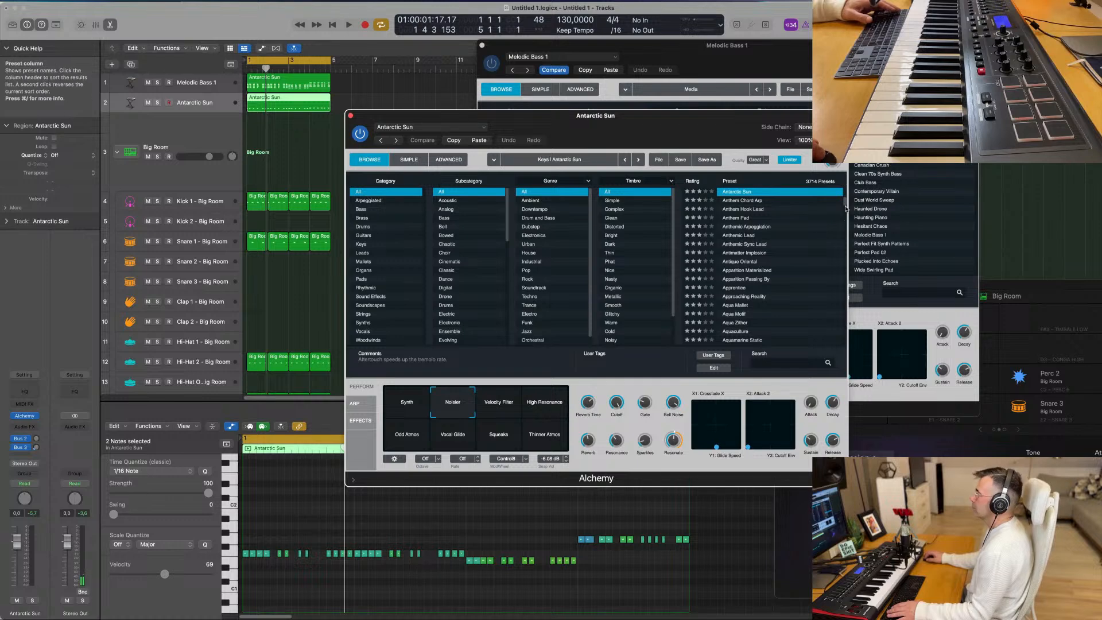
{"action": "left_click_drag", "start_coordinate": [845, 209], "coordinate": [846, 183]}
{"action": "left_click", "coordinate": [740, 307]}
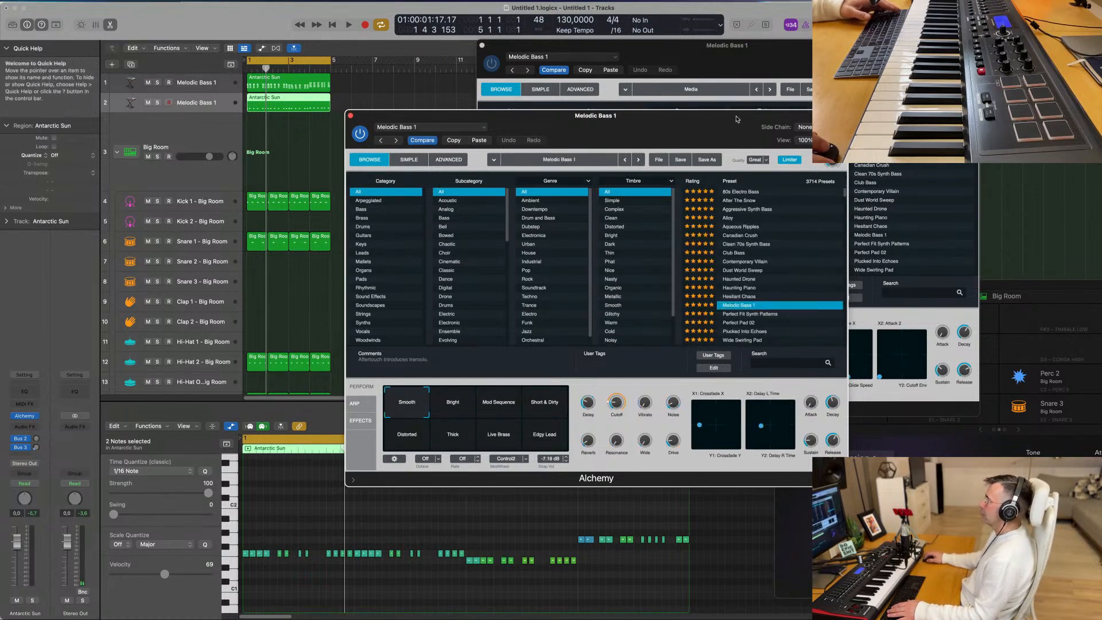
- Audition the second track's bass line with the beat, closing its Alchemy window and examining the notes
{"action": "key", "text": "space"}
{"action": "left_click_drag", "start_coordinate": [676, 123], "coordinate": [874, 99]}
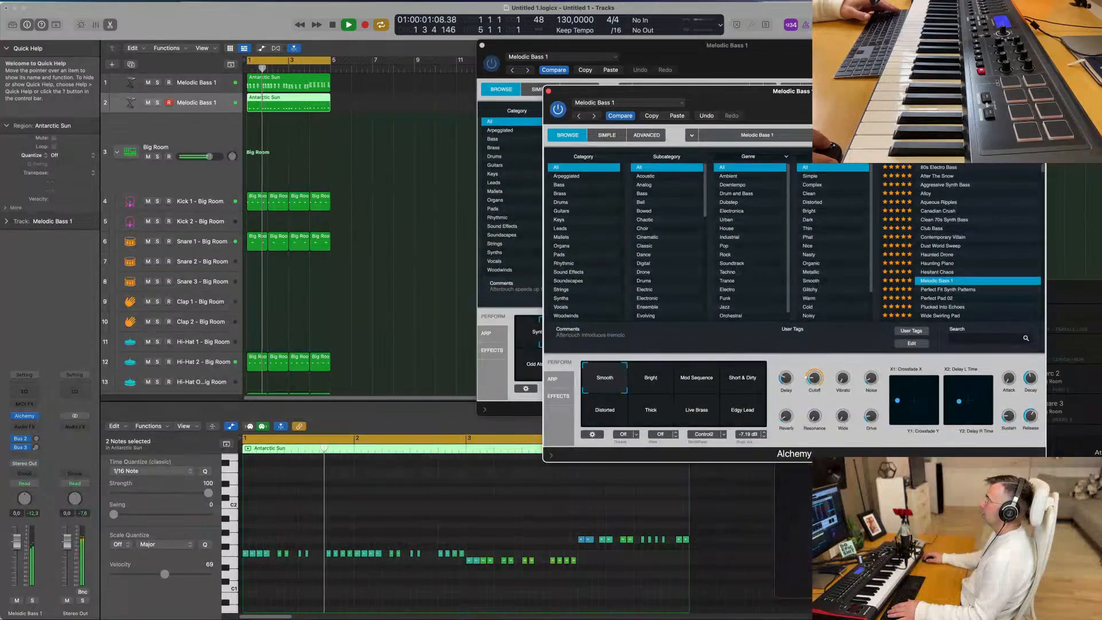
{"action": "left_click", "coordinate": [548, 91]}
{"action": "scroll", "coordinate": [300, 538], "scroll_direction": "up", "scroll_amount": 1}
{"action": "scroll", "coordinate": [301, 537], "scroll_direction": "up", "scroll_amount": 3}
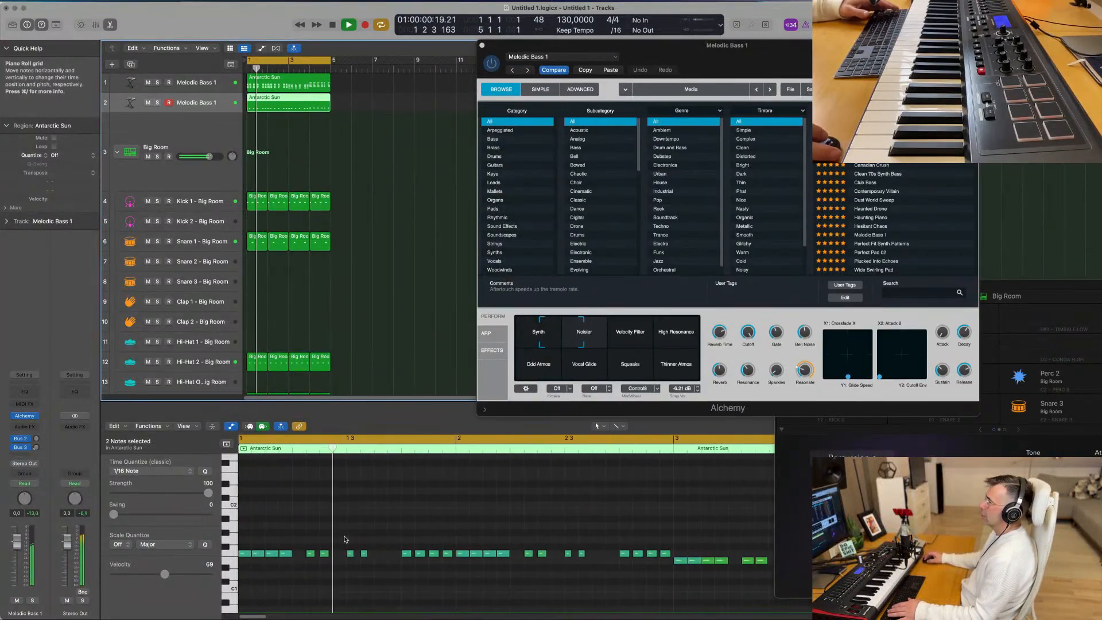
{"action": "scroll", "coordinate": [357, 535], "scroll_direction": "down", "scroll_amount": 1}
{"action": "key", "text": "space"}
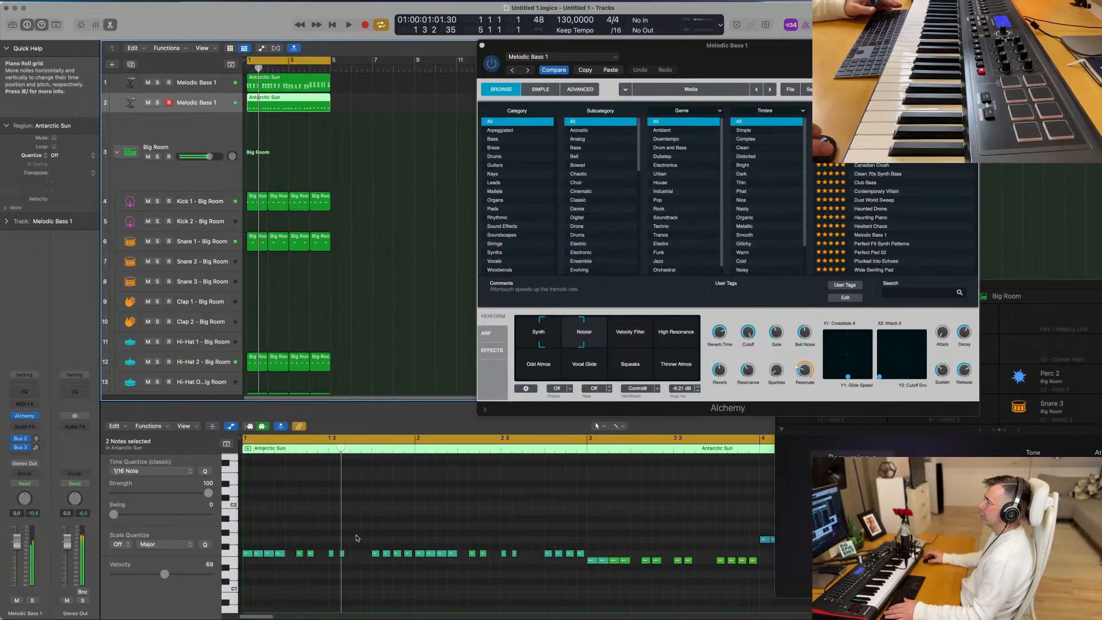
- Clear the two bass notes around beat 1.3, copy the first four notes there, and play the result
{"action": "left_click_drag", "start_coordinate": [332, 542], "coordinate": [356, 553]}
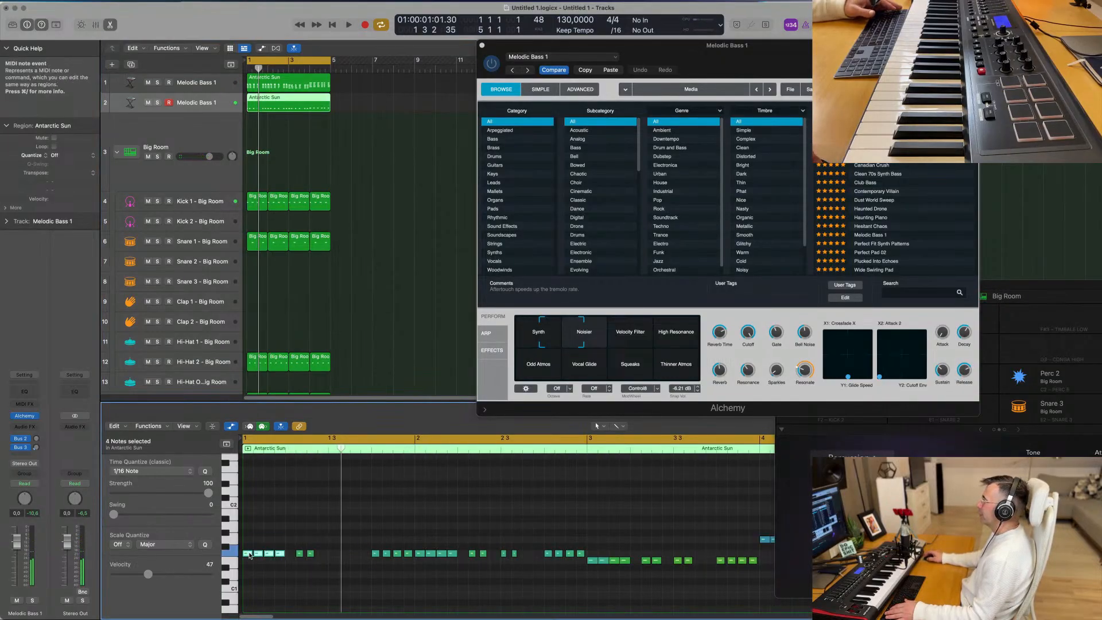
{"action": "left_click_drag", "start_coordinate": [249, 555], "coordinate": [337, 556]}
{"action": "key", "text": "space"}
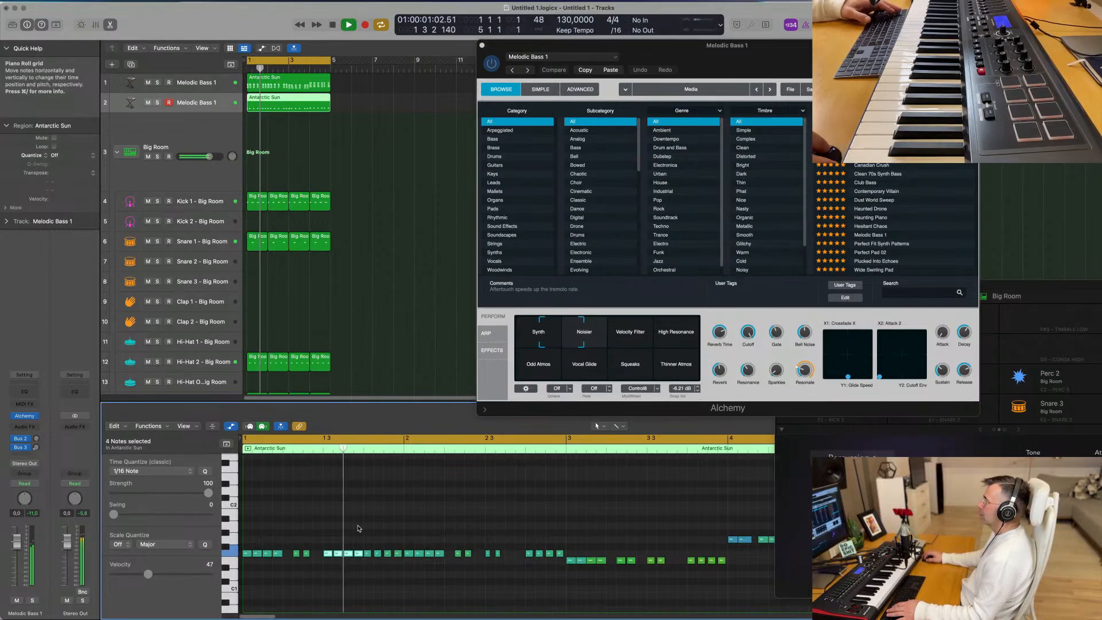
{"action": "key", "text": "space"}
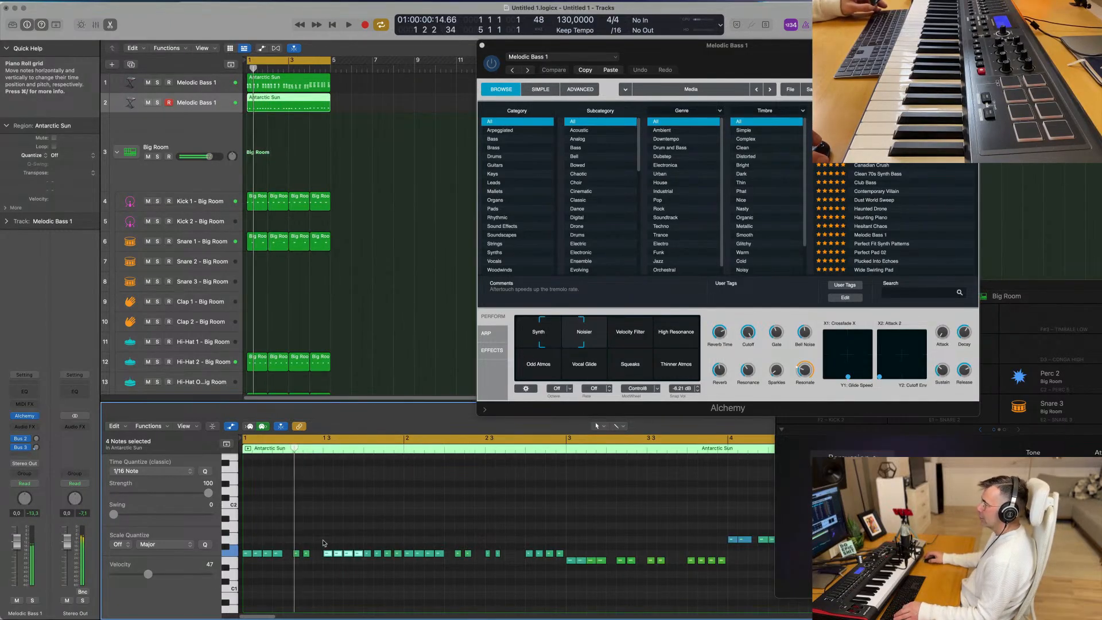
- Delete the remaining bass notes before bar 3 and finish bar 1 by repeating its opening six-note figure from beat 1.3
{"action": "left_click_drag", "start_coordinate": [323, 540], "coordinate": [465, 570]}
{"action": "left_click_drag", "start_coordinate": [558, 569], "coordinate": [558, 568]}
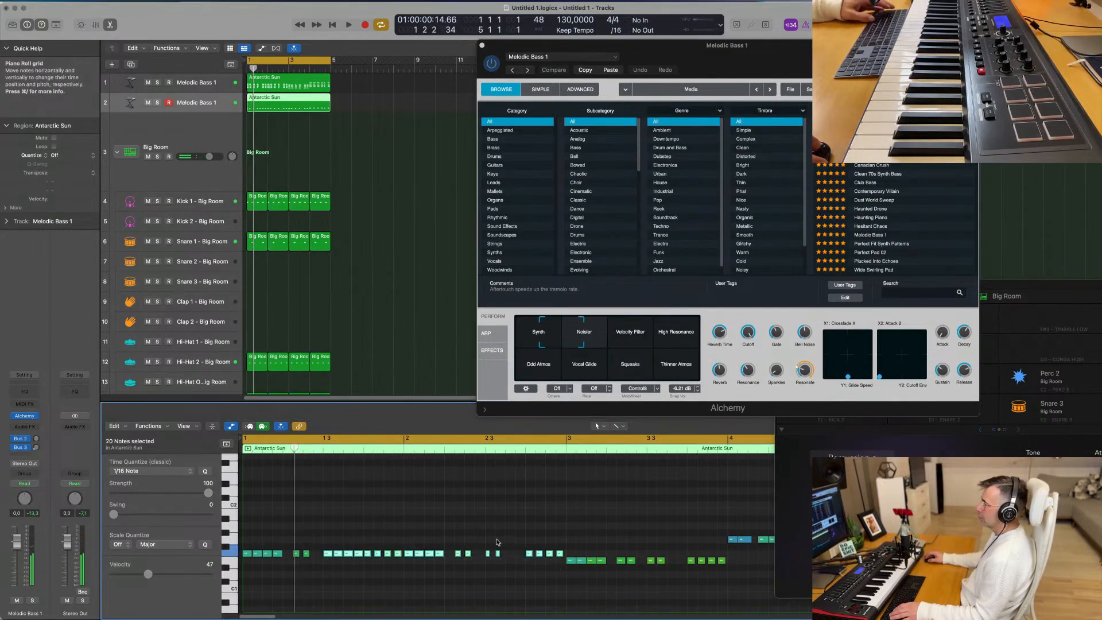
{"action": "key", "text": "Delete"}
{"action": "left_click_drag", "start_coordinate": [394, 527], "coordinate": [331, 557]}
{"action": "key", "text": "space"}
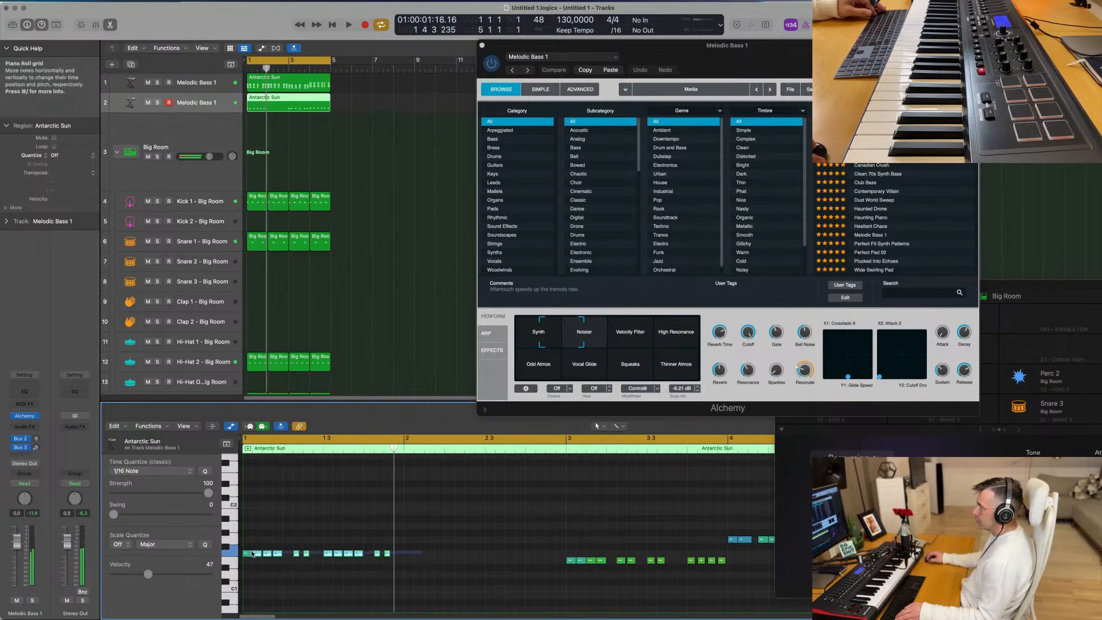
- Duplicate bar 1's 12-note bass pattern into bar 2 and play it back
{"action": "left_click_drag", "start_coordinate": [247, 556], "coordinate": [405, 555]}
{"action": "key", "text": "space"}
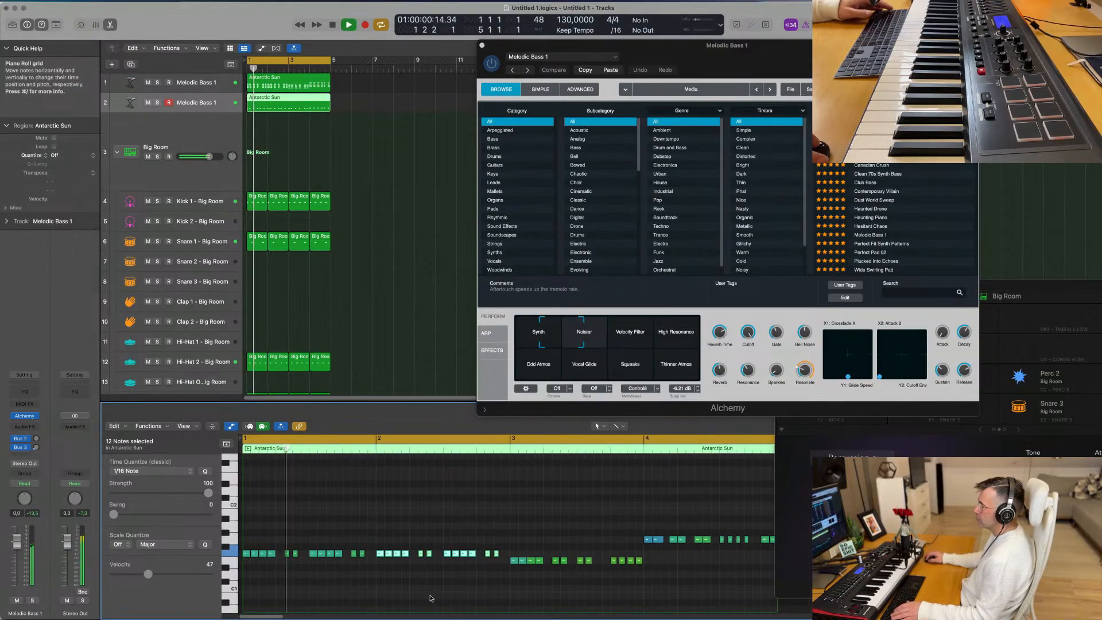
{"action": "scroll", "coordinate": [418, 596], "scroll_direction": "down", "scroll_amount": 3}
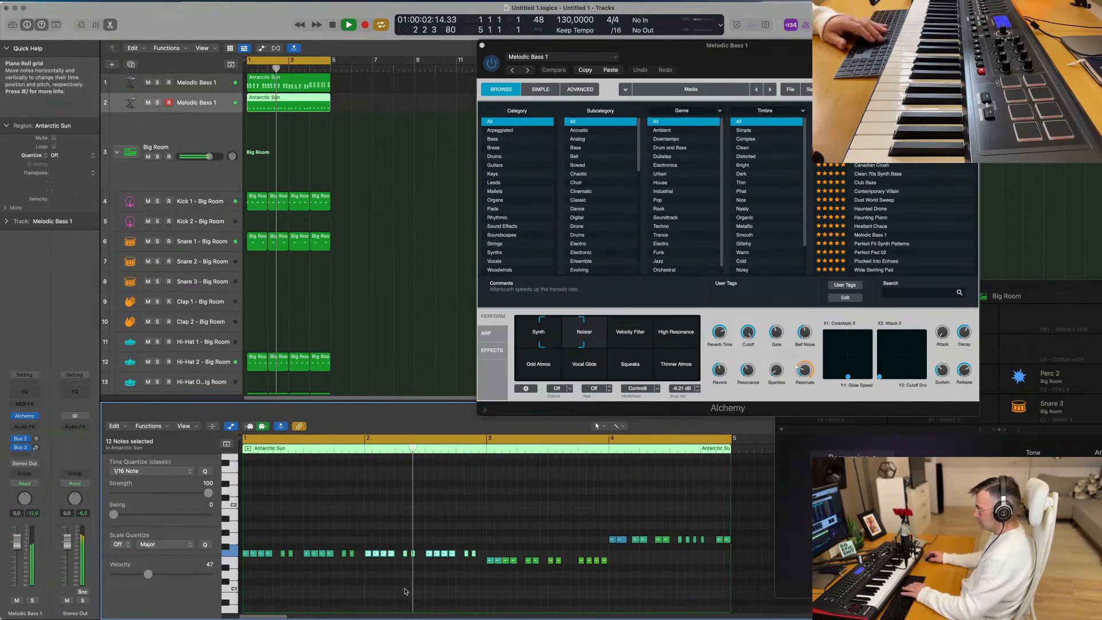
- Replace the bass notes in bar 3 with a copy of the 12-note pattern at that bar's lower pitch
{"action": "left_click_drag", "start_coordinate": [474, 563], "coordinate": [607, 569]}
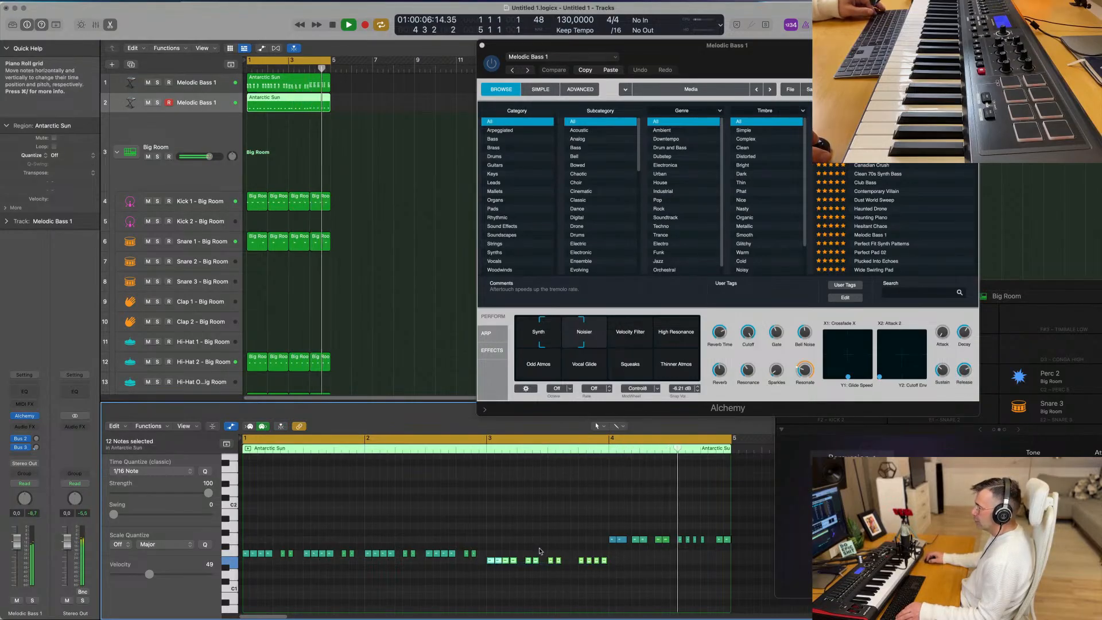
{"action": "mouse_move", "coordinate": [492, 560]}
{"action": "left_mouse_down"}
{"action": "mouse_move", "coordinate": [370, 556]}
{"action": "mouse_move", "coordinate": [490, 561]}
{"action": "left_mouse_up"}
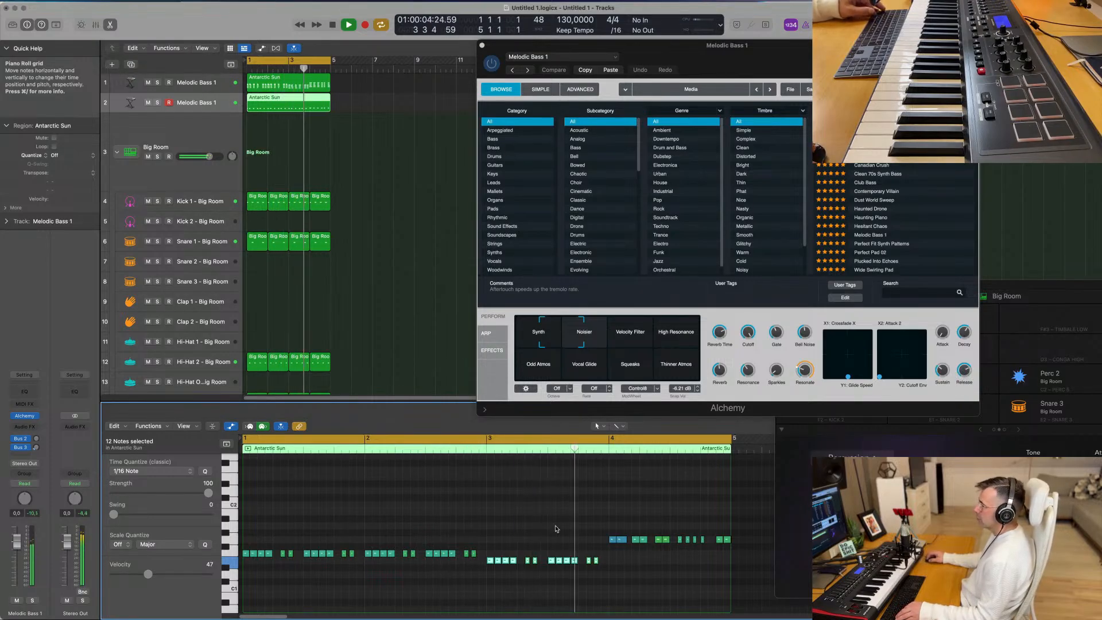
{"action": "key", "text": "space"}
- Replace the bass notes in bar 4 with a copy of the 12-note pattern at that bar's higher pitch and play it
{"action": "left_click_drag", "start_coordinate": [581, 528], "coordinate": [733, 551]}
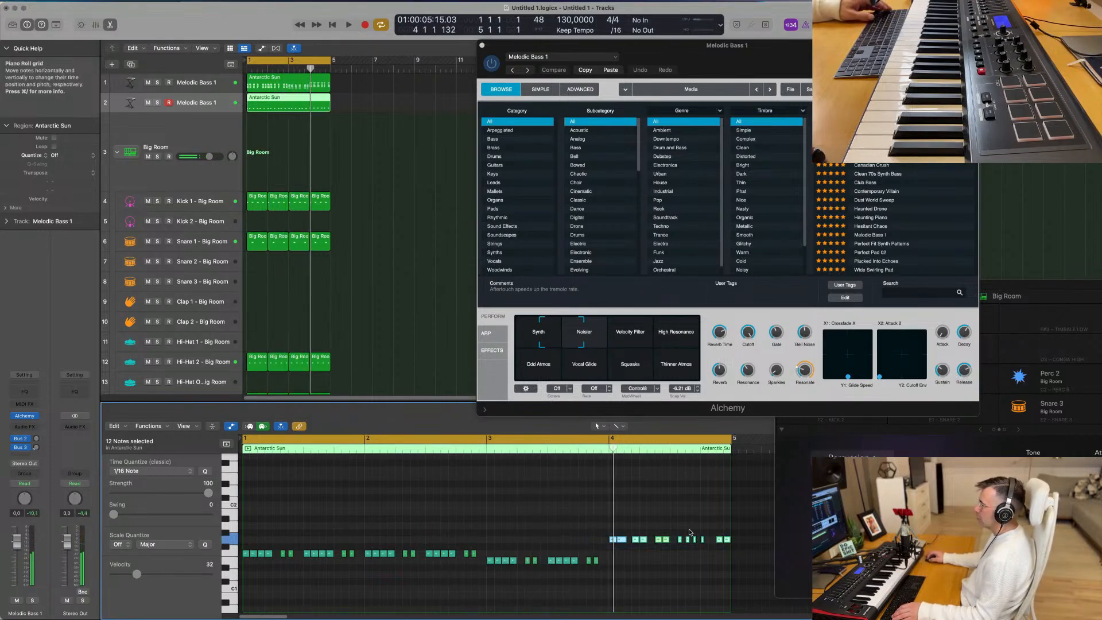
{"action": "key", "text": "BackSpace"}
{"action": "left_click_drag", "start_coordinate": [637, 556], "coordinate": [613, 542]}
{"action": "key", "text": "space"}
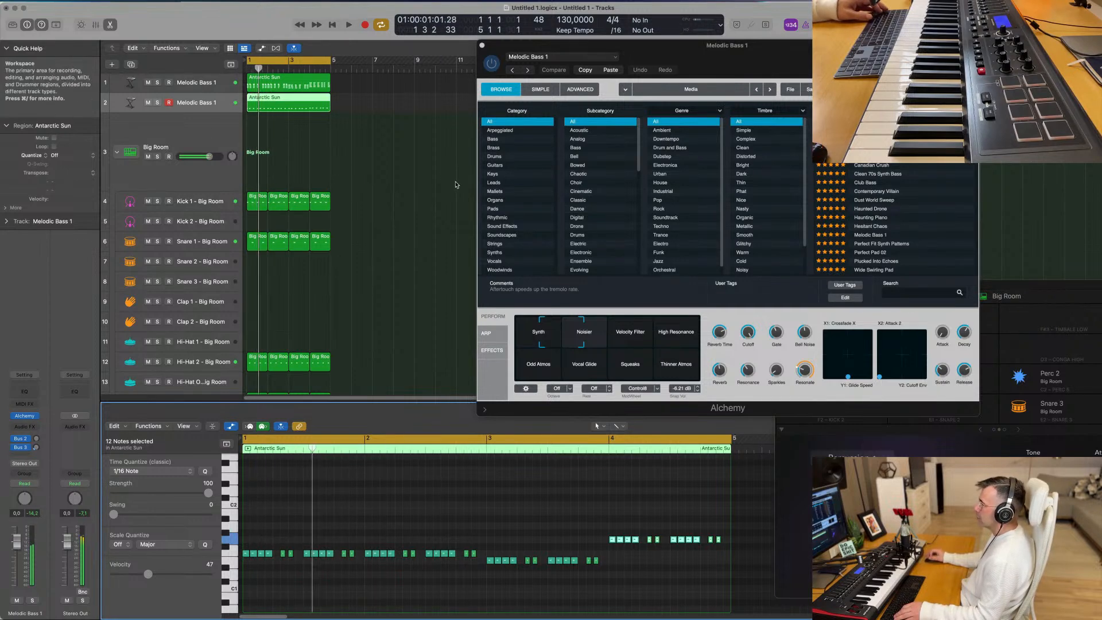
{"action": "key", "text": "space"}
{"action": "key", "text": "super+a"}
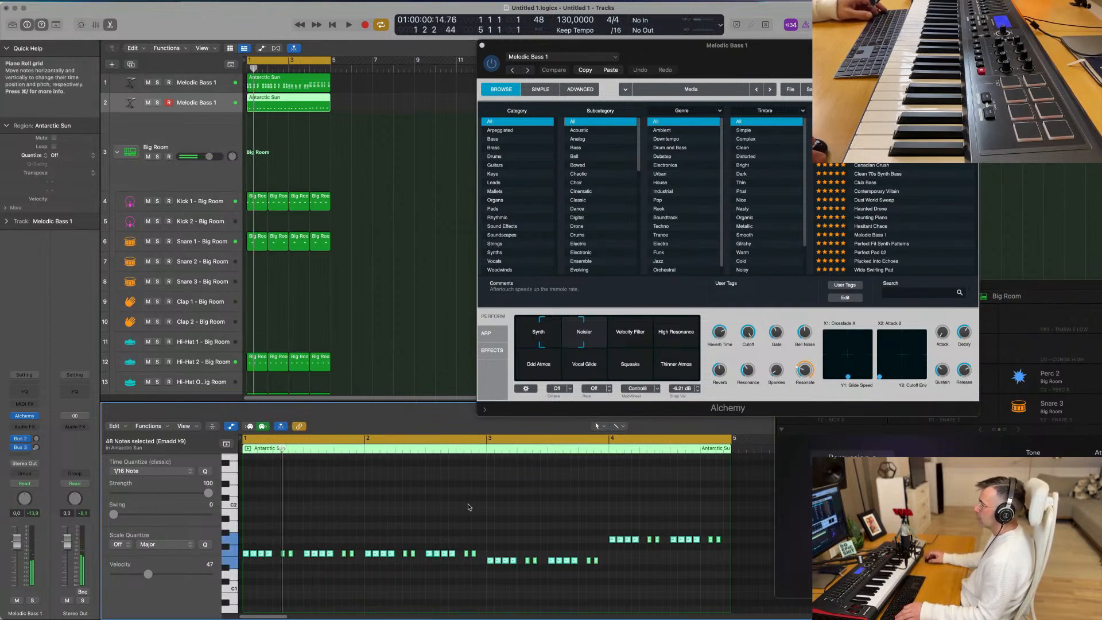
{"action": "key", "text": "Delete"}
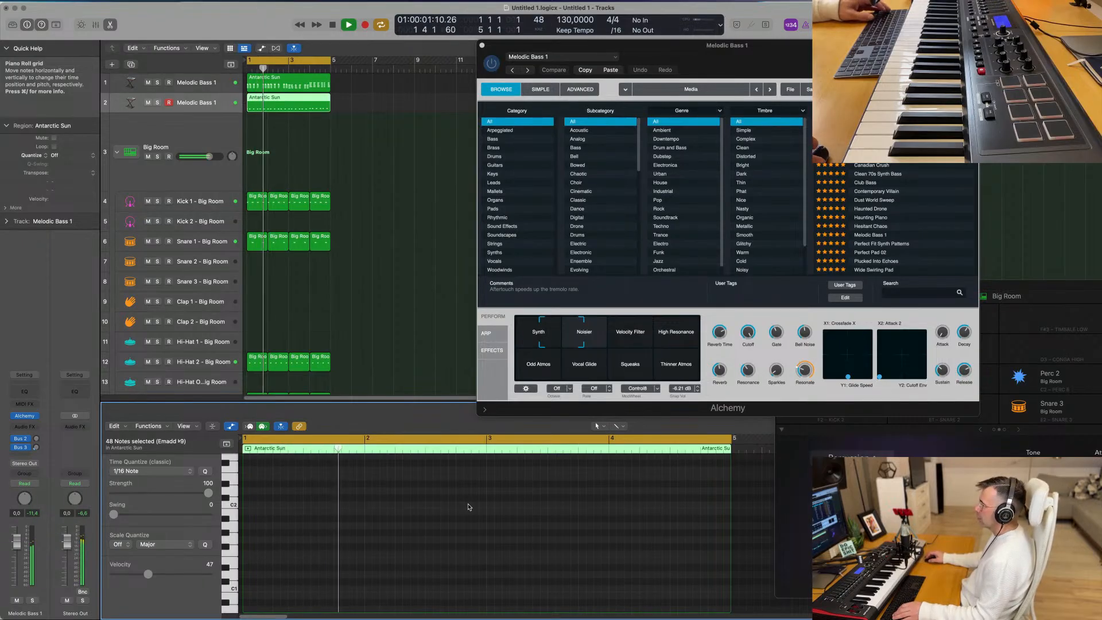
{"action": "key", "text": "super+z"}
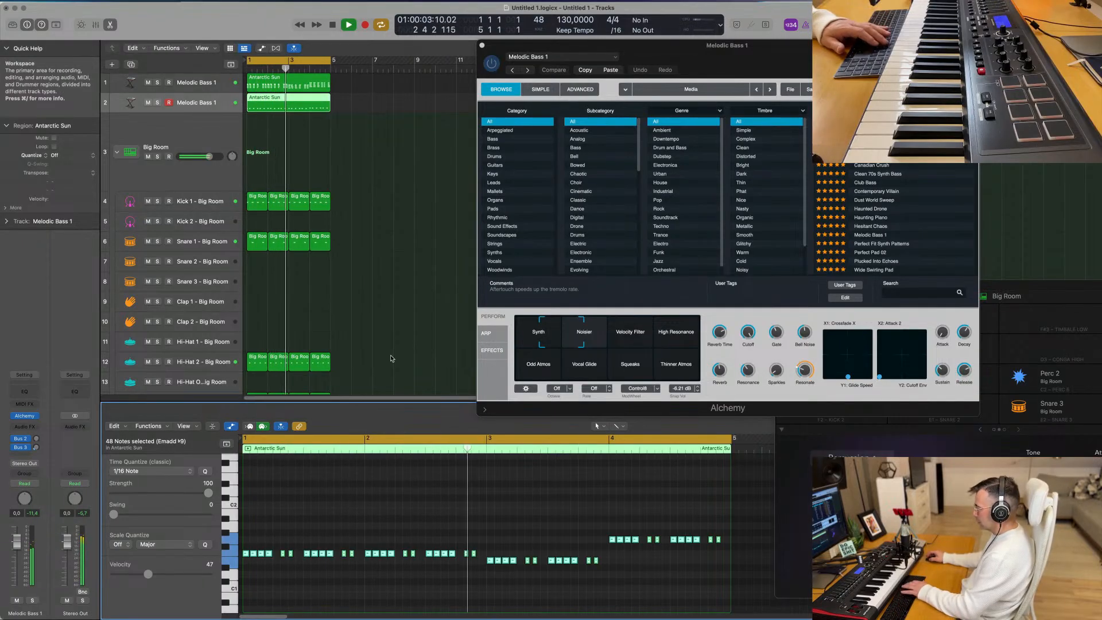
- Restart playback from the beginning and insert a Compressor as an audio effect on the second Melodic Bass 1 track
{"action": "key", "text": "Return"}
{"action": "key", "text": "Return"}
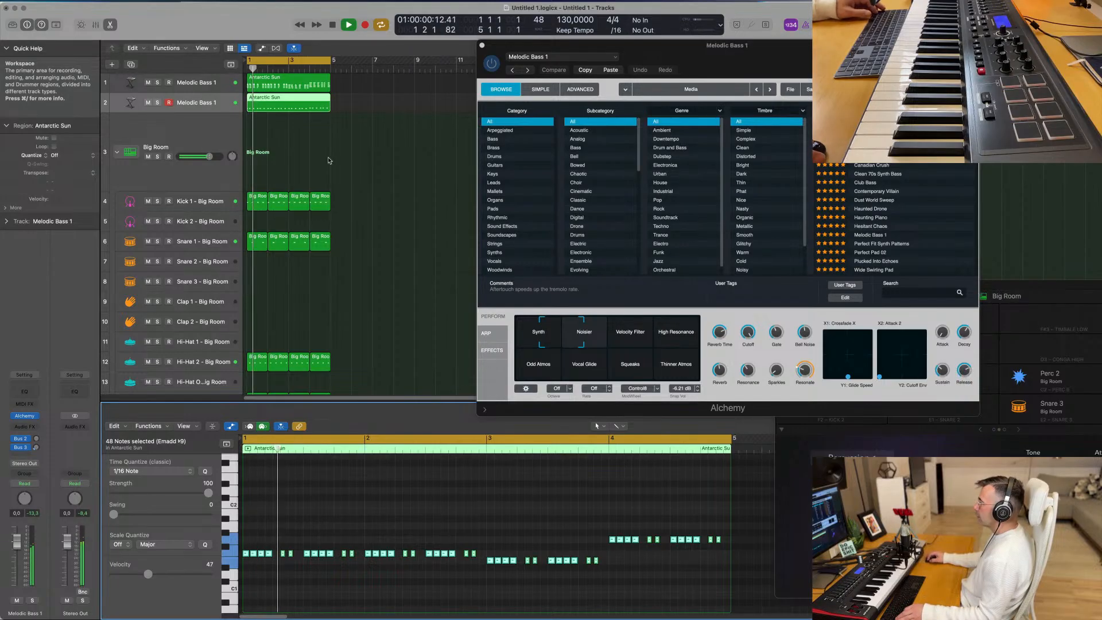
{"action": "key", "text": "Return"}
{"action": "key", "text": "space"}
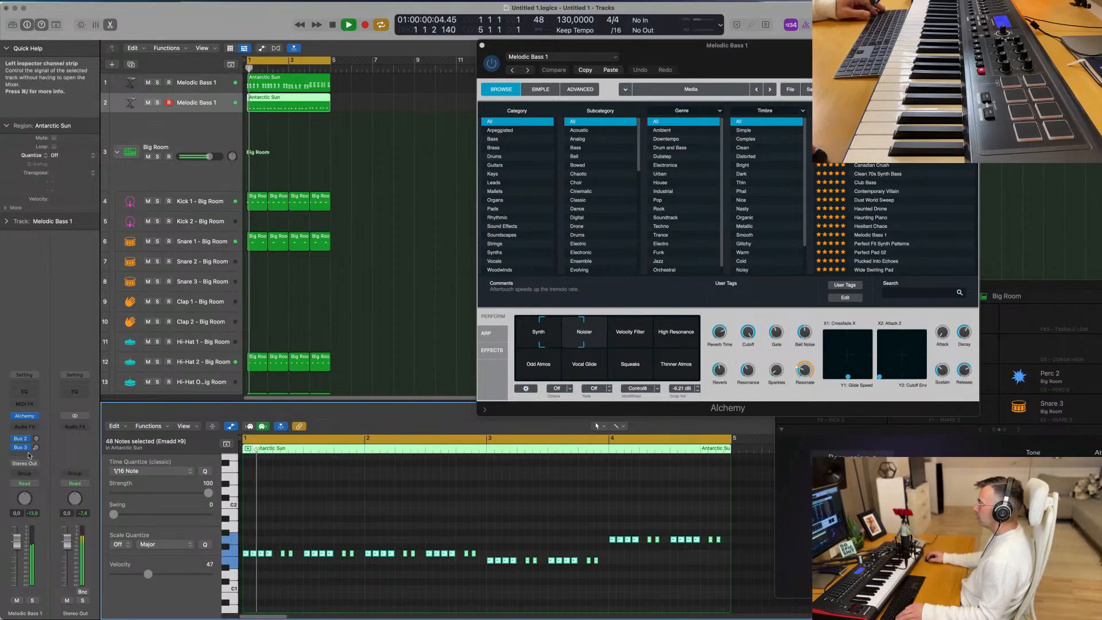
{"action": "left_click", "coordinate": [30, 428]}
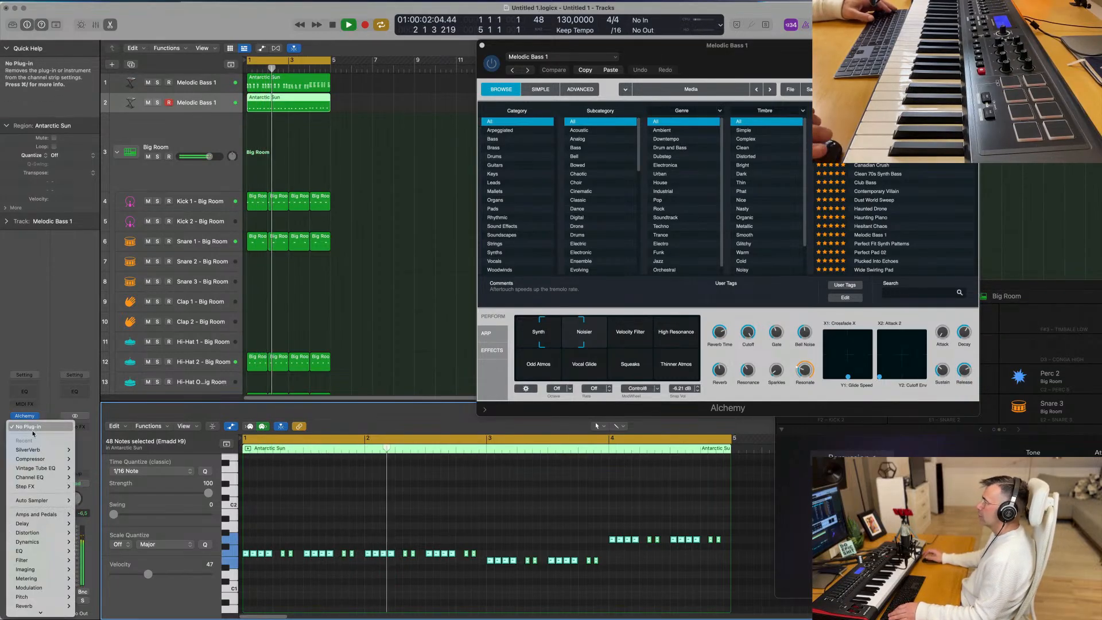
{"action": "mouse_move", "coordinate": [48, 460]}
{"action": "left_click", "coordinate": [86, 460]}
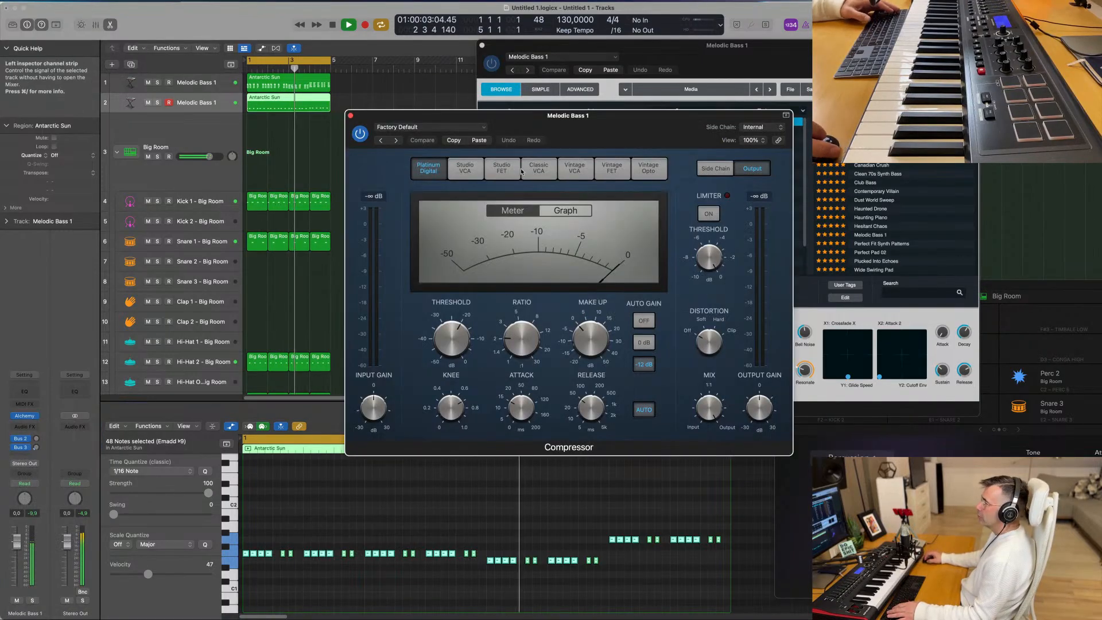
- Set the Compressor's side chain source to Kick 2 - Big Room
{"action": "left_click", "coordinate": [767, 128]}
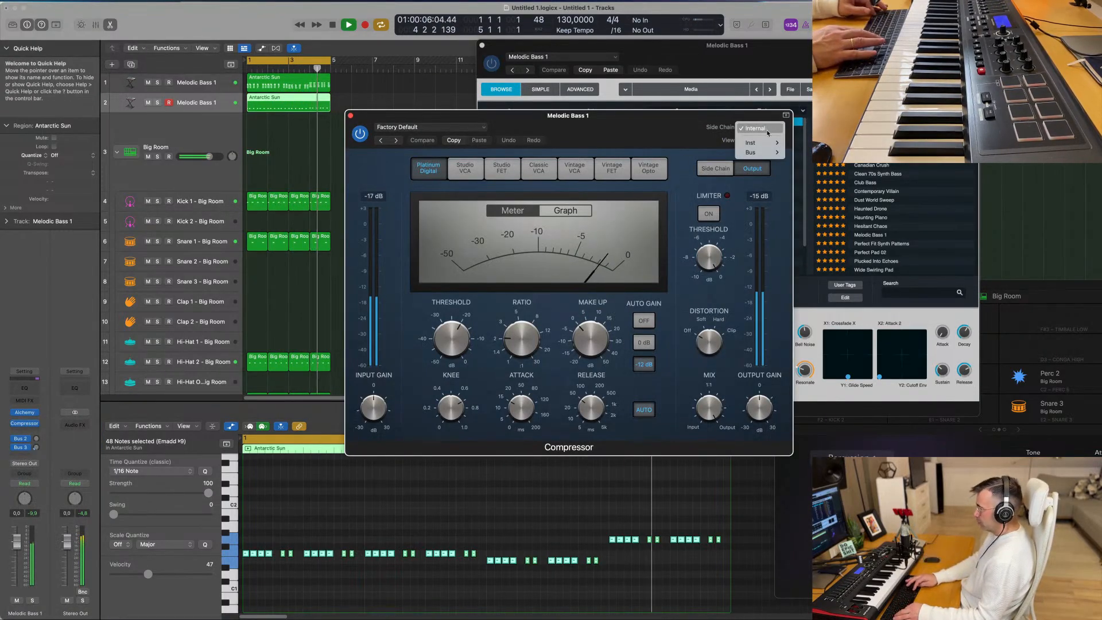
{"action": "mouse_move", "coordinate": [768, 146]}
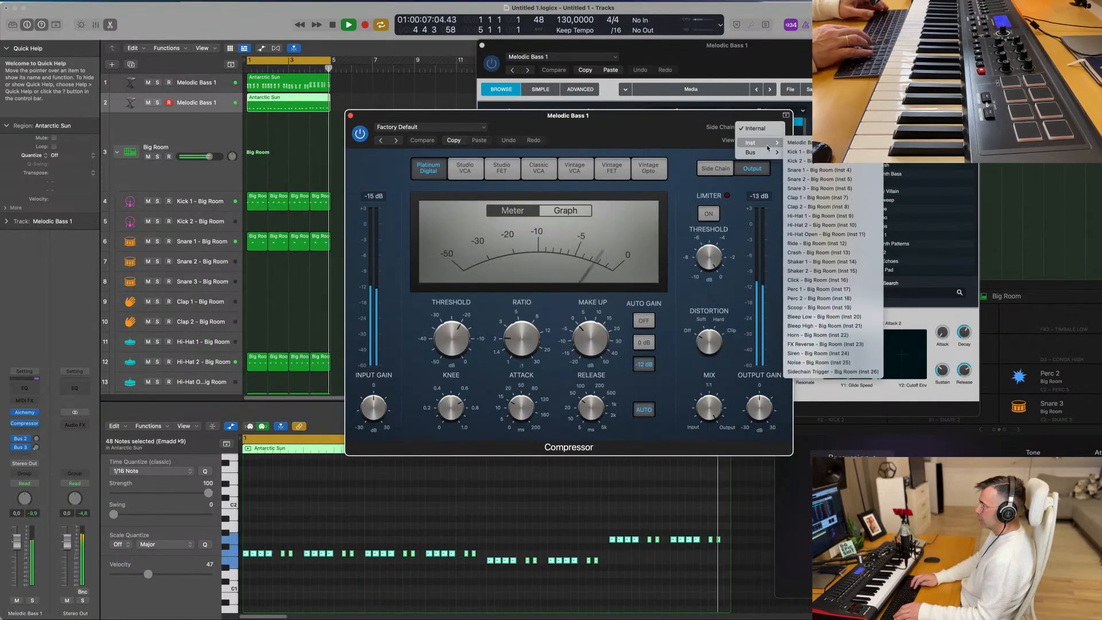
{"action": "left_click", "coordinate": [804, 161]}
{"action": "left_click_drag", "start_coordinate": [624, 121], "coordinate": [639, 119]}
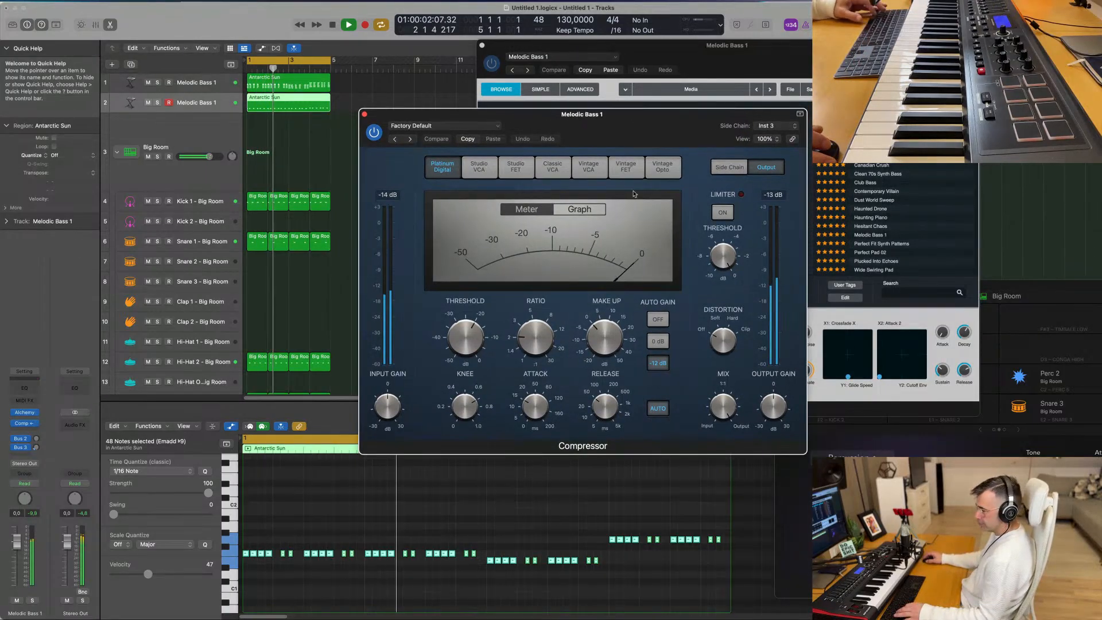
- Set the Compressor's side chain source to the Kick 1 - Big Room instrument (Inst 2)
{"action": "left_click", "coordinate": [789, 125]}
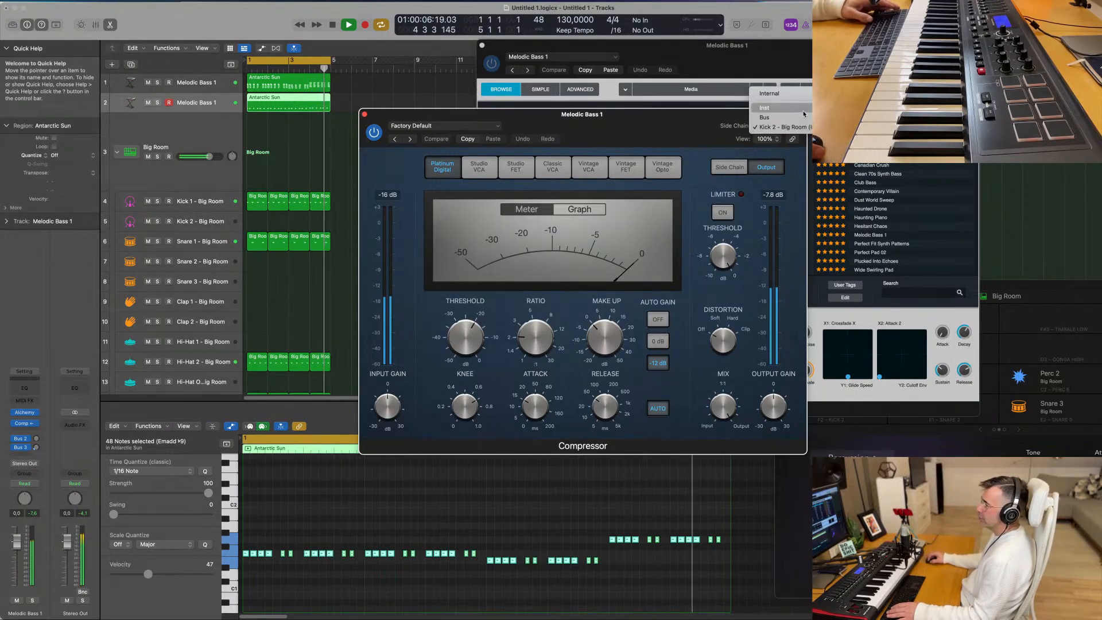
{"action": "mouse_move", "coordinate": [803, 113]}
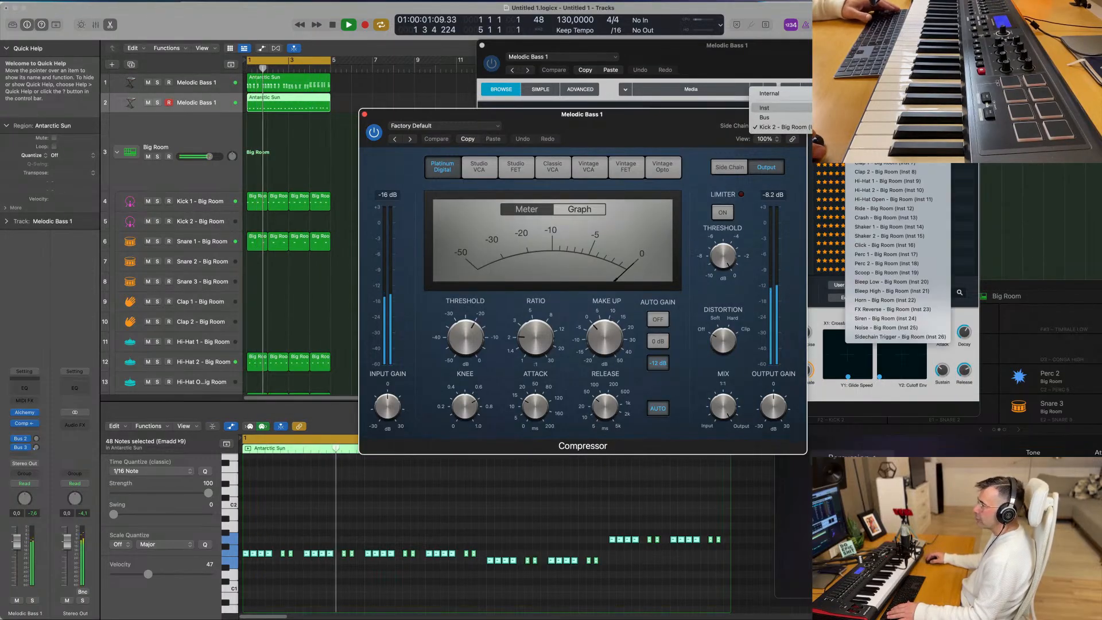
{"action": "left_click", "coordinate": [622, 140]}
{"action": "left_click_drag", "start_coordinate": [635, 131], "coordinate": [632, 131]}
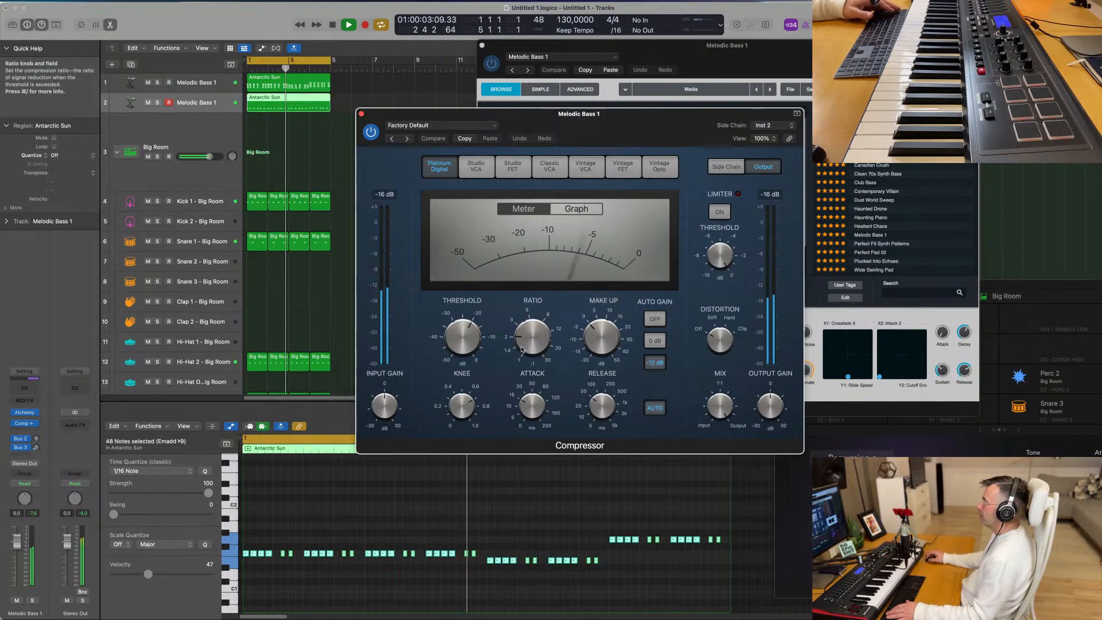
- Adjust the Compressor's ratio, set its threshold to -14.5 dB, and close its window
{"action": "left_click_drag", "start_coordinate": [525, 337], "coordinate": [476, 323]}
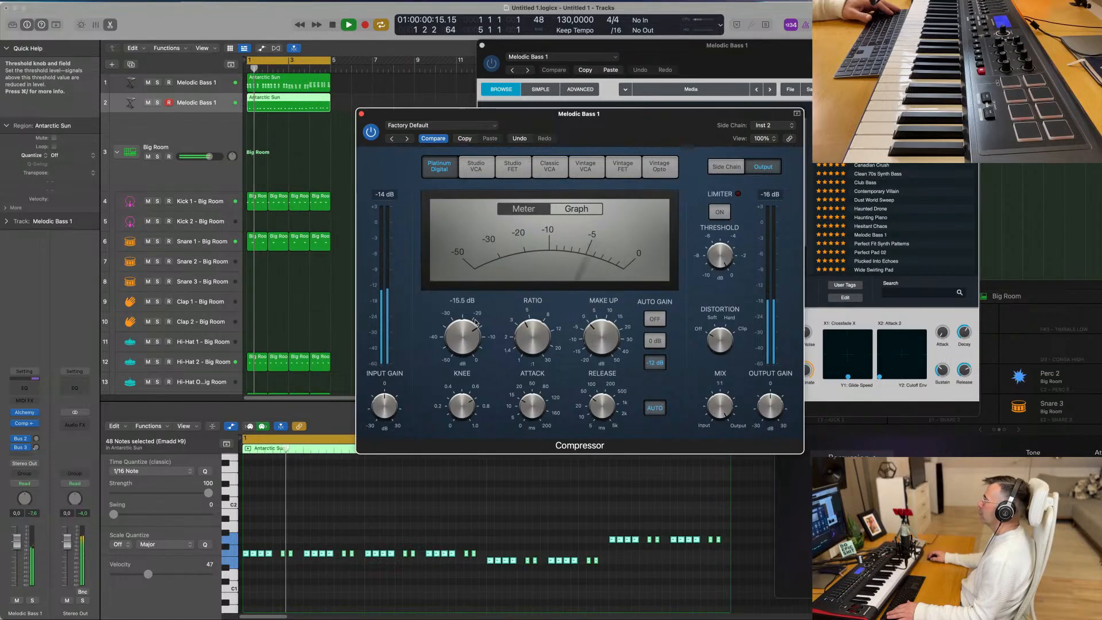
{"action": "left_click_drag", "start_coordinate": [472, 329], "coordinate": [472, 326]}
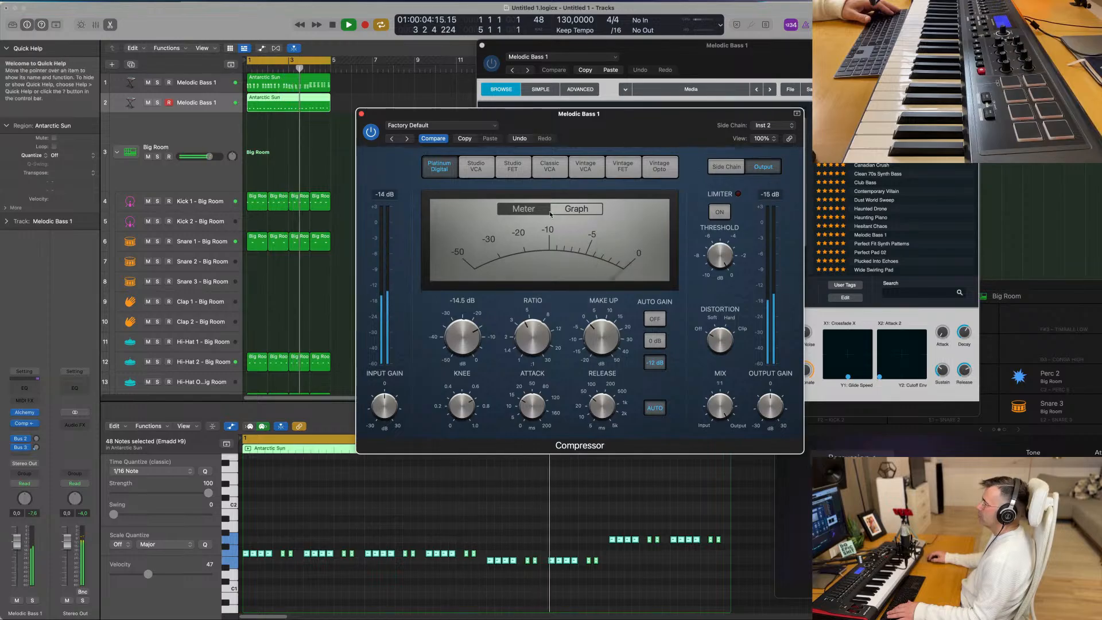
{"action": "left_click_drag", "start_coordinate": [643, 116], "coordinate": [591, 135]}
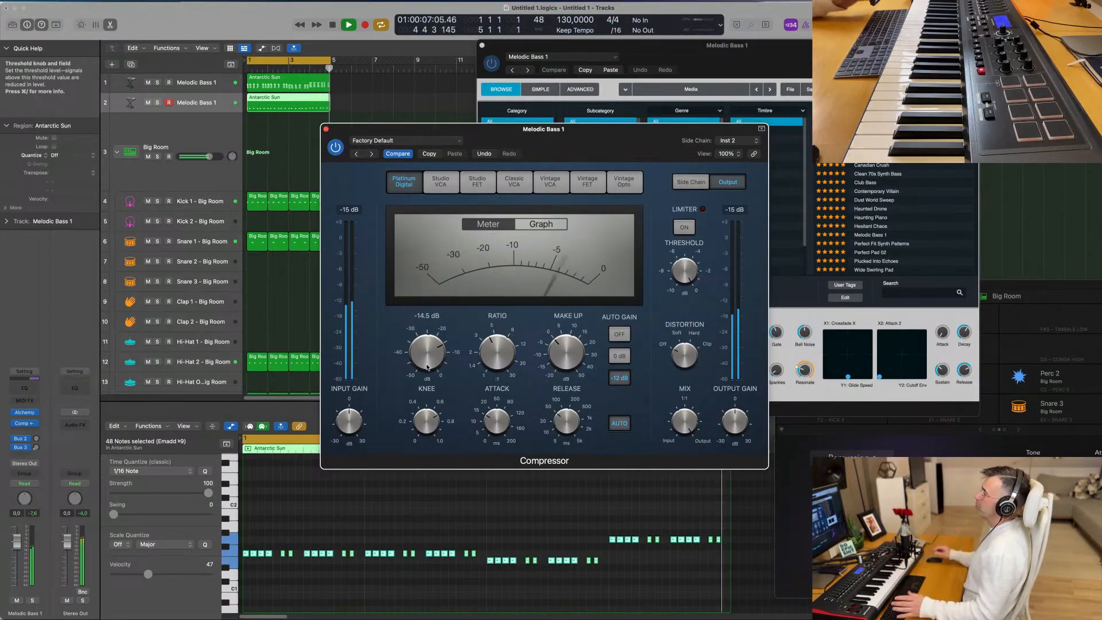
{"action": "left_click_drag", "start_coordinate": [616, 139], "coordinate": [334, 133]}
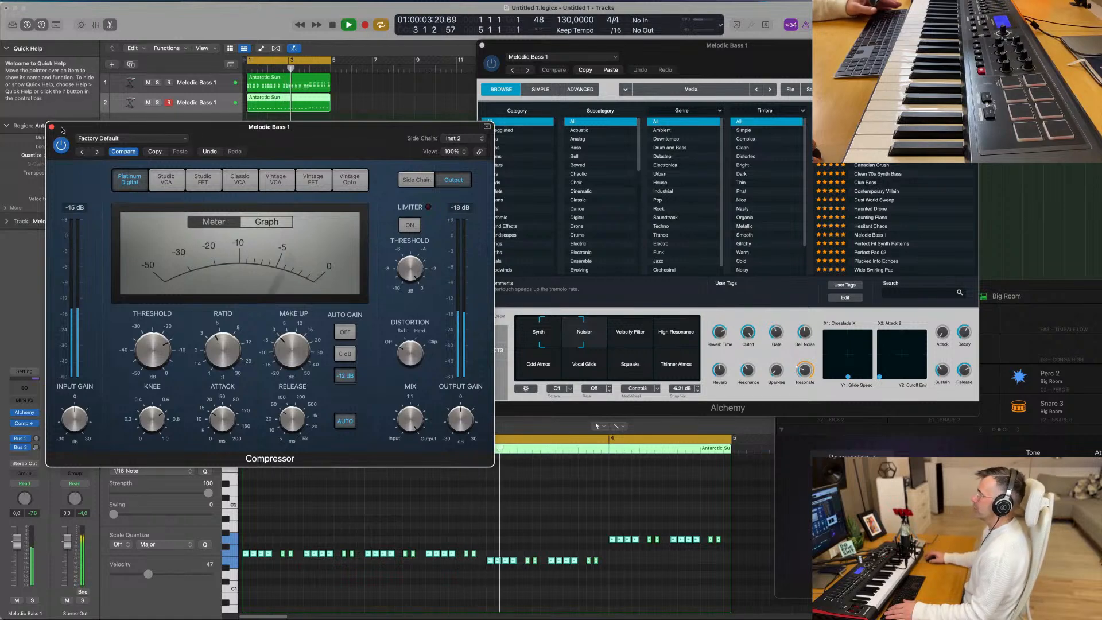
{"action": "left_click", "coordinate": [52, 127]}
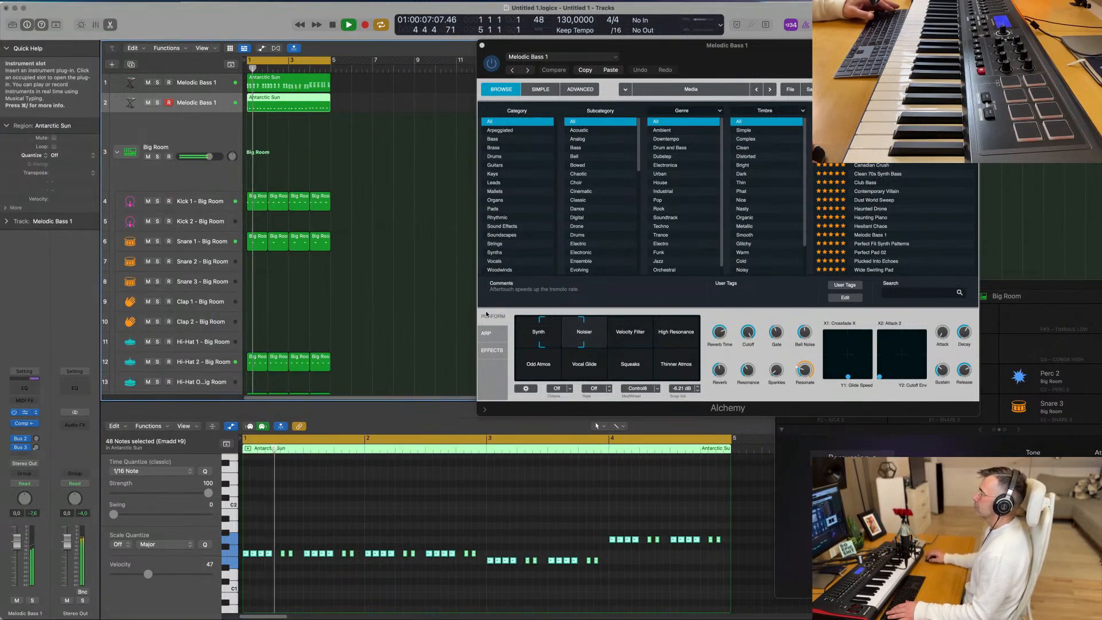
- Lower the bass Alchemy's Cutoff to 11.4 % and add a Channel EQ boosting the 75 Hz low shelf by 2.5 dB
{"action": "left_click", "coordinate": [25, 412]}
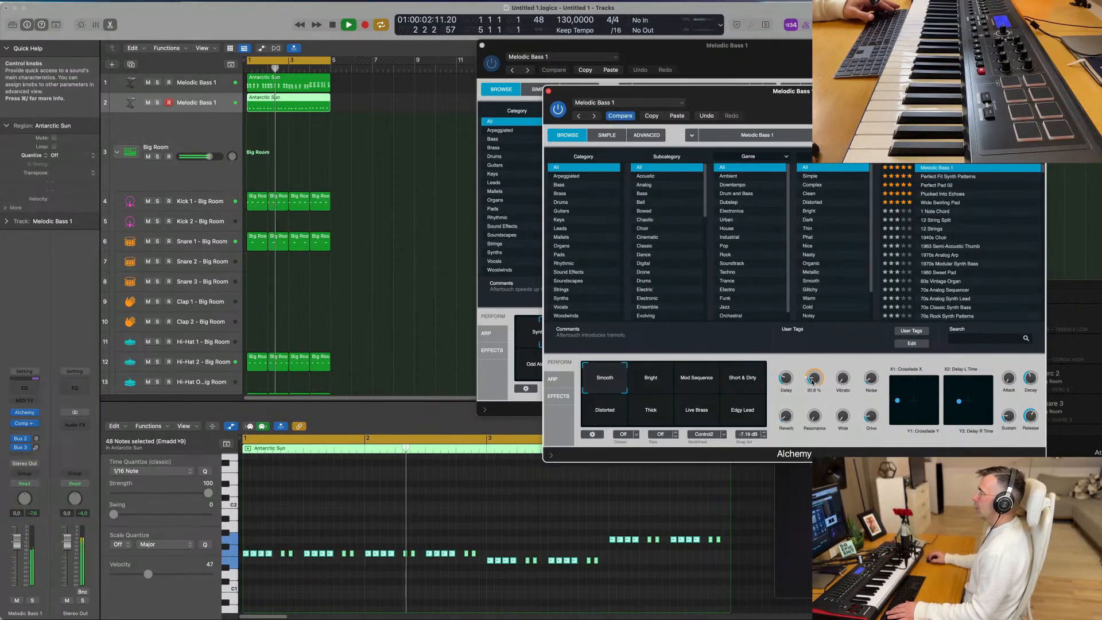
{"action": "left_click_drag", "start_coordinate": [813, 389], "coordinate": [816, 395]}
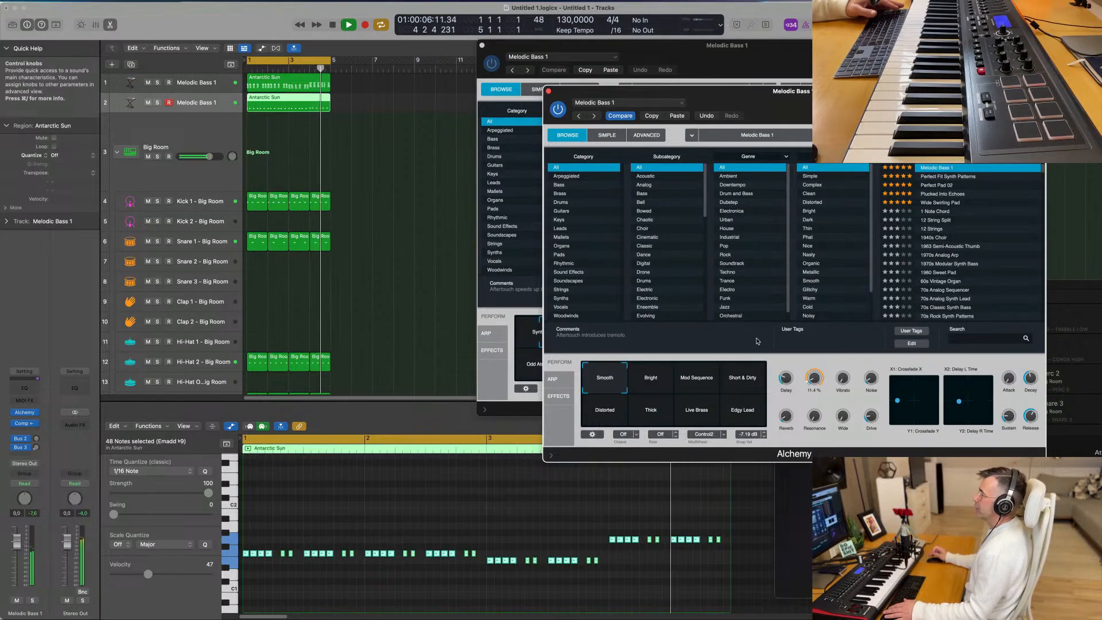
{"action": "left_click", "coordinate": [25, 388]}
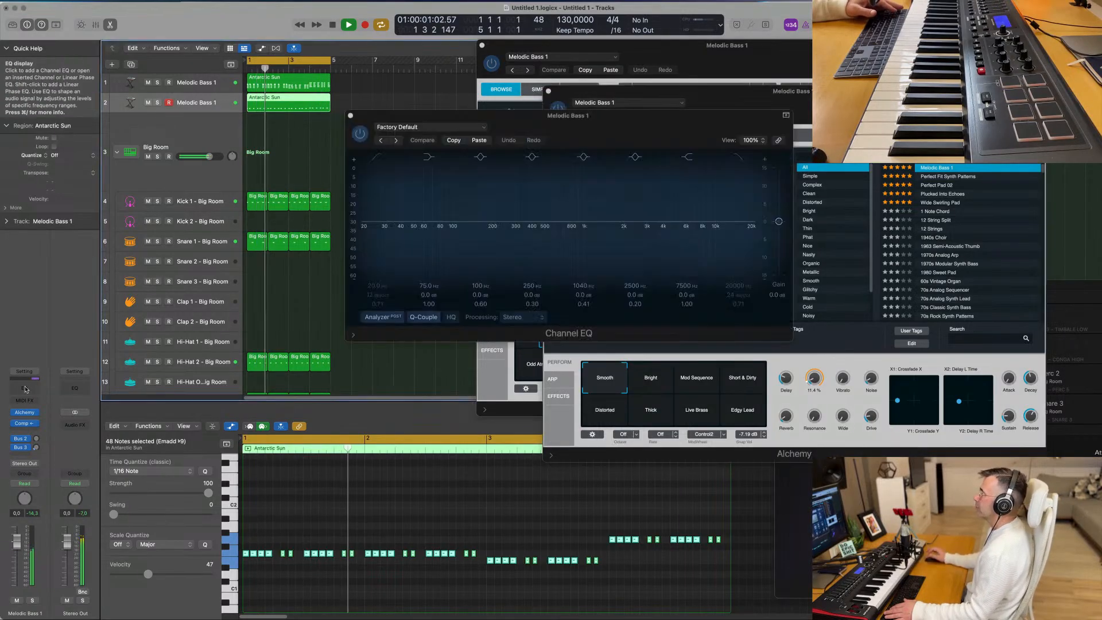
{"action": "mouse_move", "coordinate": [428, 295]}
{"action": "left_mouse_down"}
{"action": "mouse_move", "coordinate": [429, 252]}
{"action": "mouse_move", "coordinate": [429, 280]}
{"action": "left_mouse_up"}
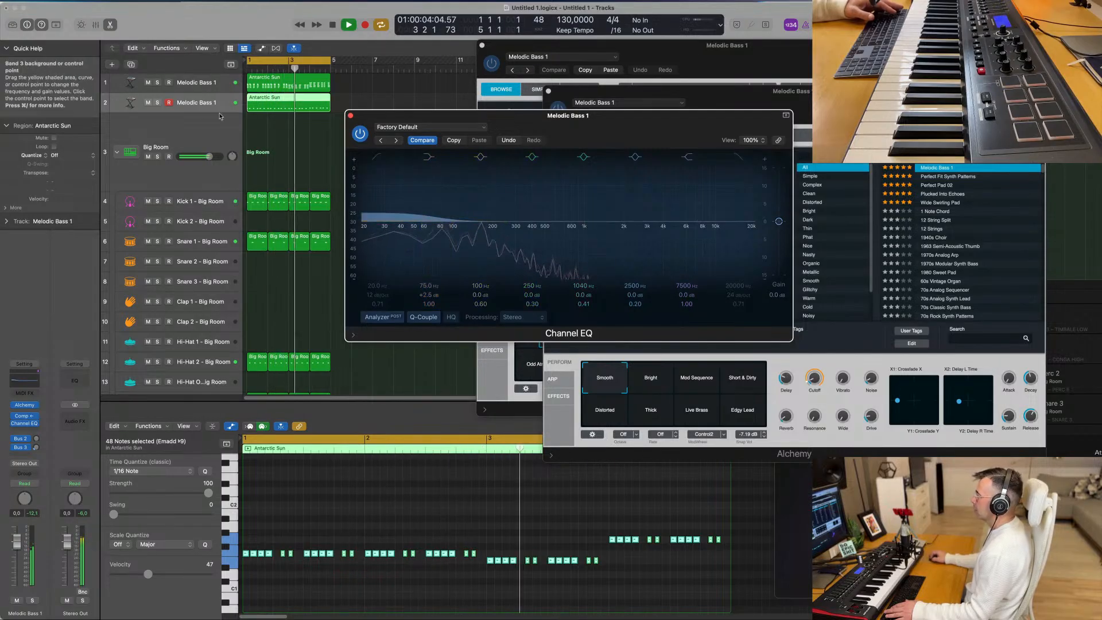
{"action": "left_click", "coordinate": [350, 116]}
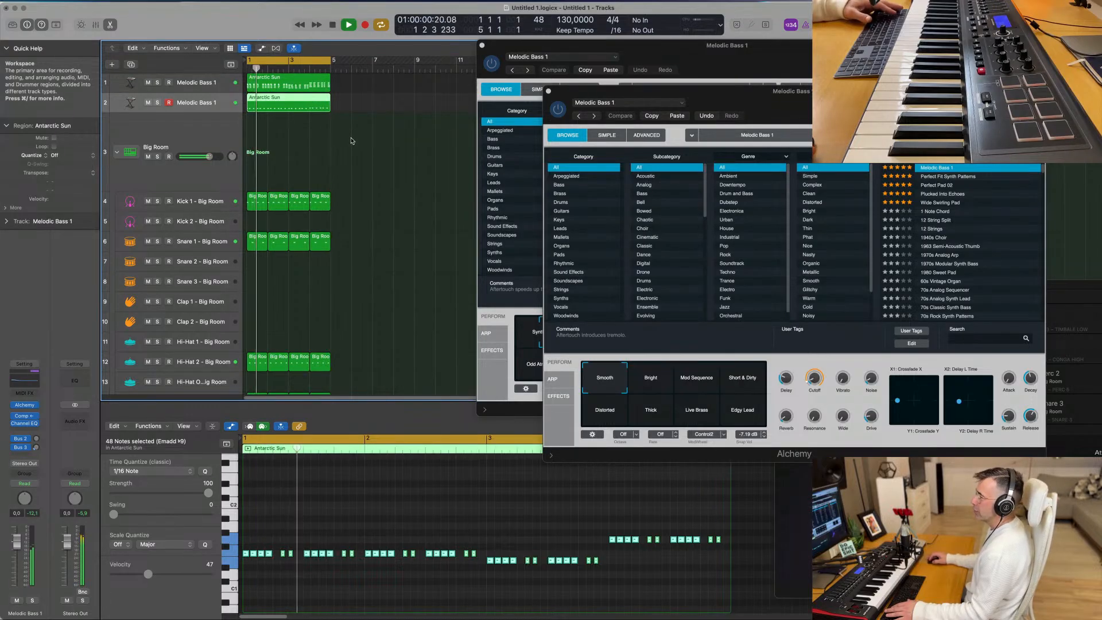
- Repeat all regions of the four-bar arrangement once, filling bars 5 to 8
{"action": "key", "text": "super+a"}
{"action": "key", "text": "super+r"}
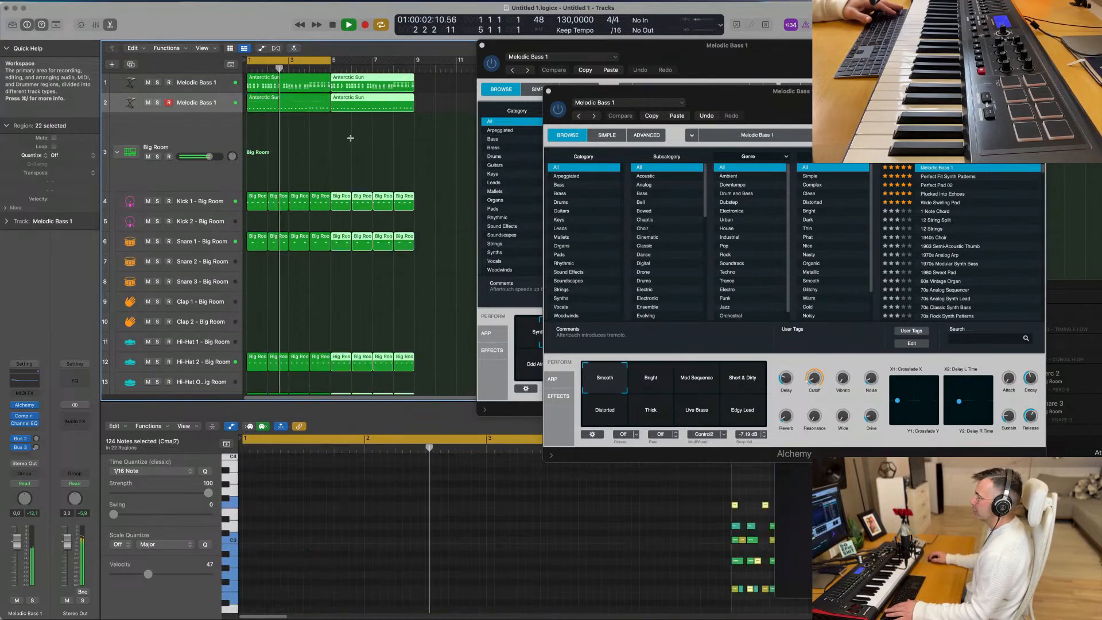
- Repeat the selected regions twice to fill bars 9 to 16 and extend the cycle range to bar 17
{"action": "key", "text": "super+r"}
{"action": "key", "text": "super+r"}
{"action": "scroll", "coordinate": [350, 139], "scroll_direction": "down", "scroll_amount": 5}
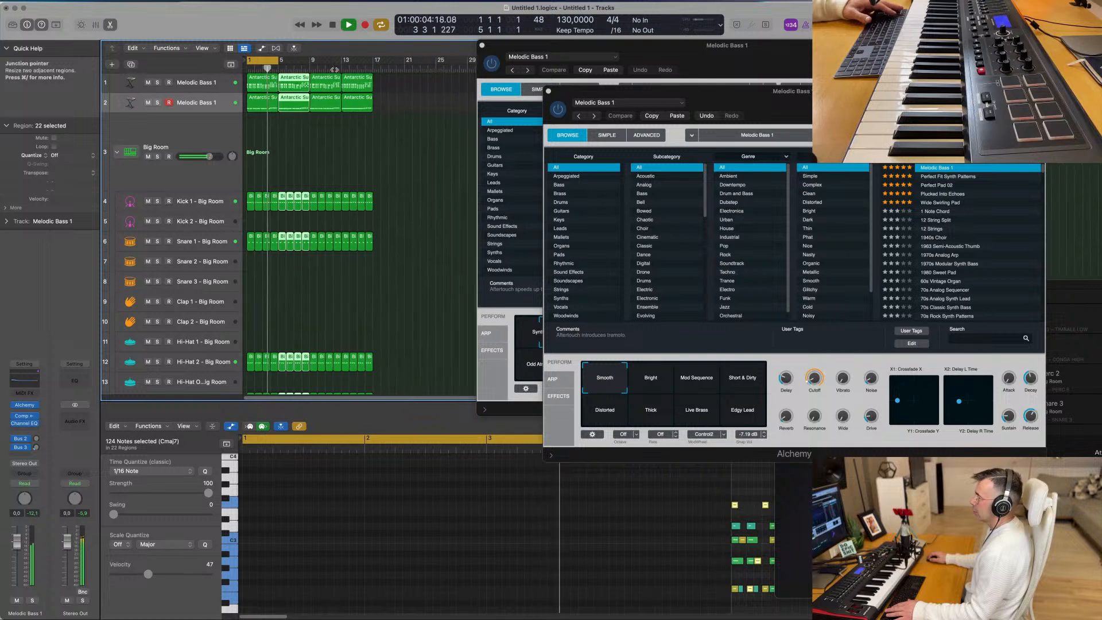
{"action": "left_click_drag", "start_coordinate": [280, 60], "coordinate": [369, 80]}
{"action": "left_click", "coordinate": [349, 147]}
{"action": "key", "text": "super+Right"}
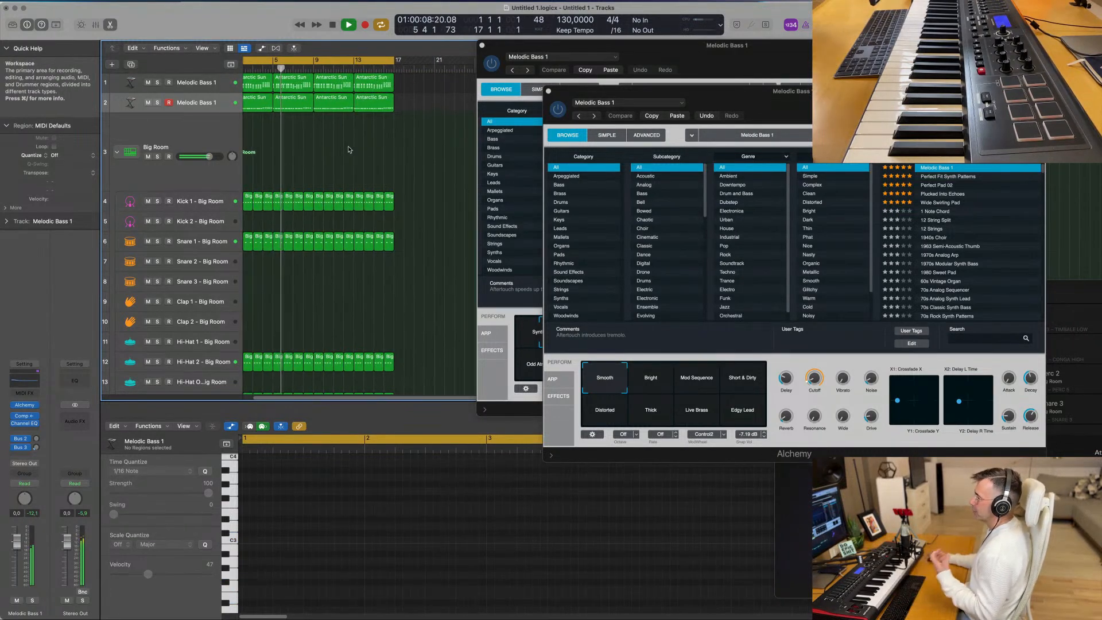
{"action": "scroll", "coordinate": [349, 149], "scroll_direction": "left", "scroll_amount": 2}
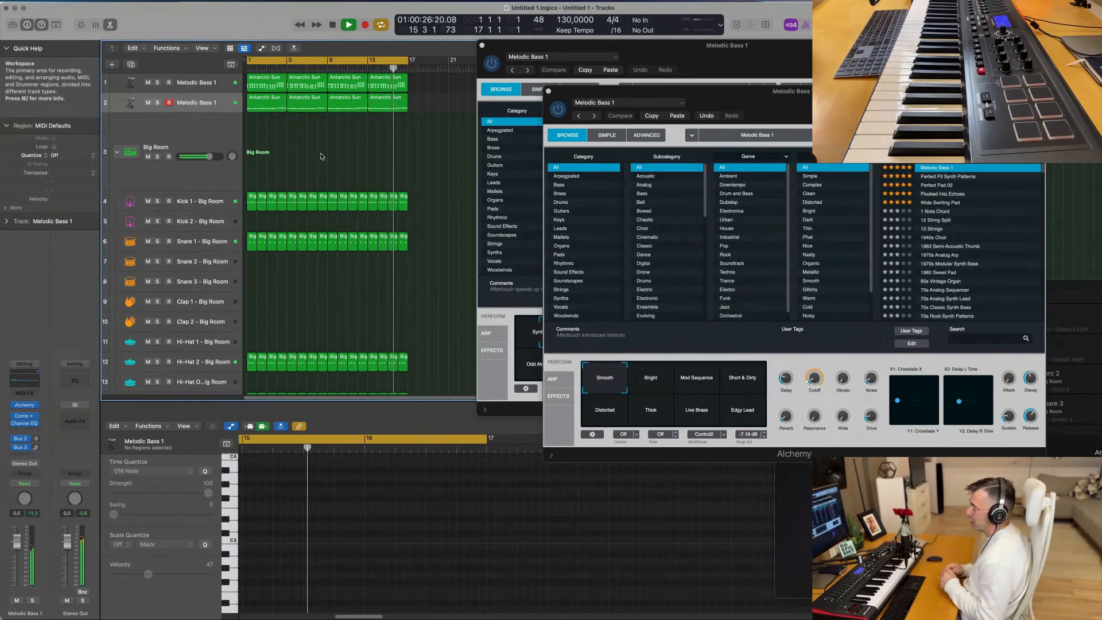
- Duplicate the bass track and the chord track, leaving a new empty track below each
{"action": "scroll", "coordinate": [321, 156], "scroll_direction": "up", "scroll_amount": 2}
{"action": "left_click", "coordinate": [209, 96]}
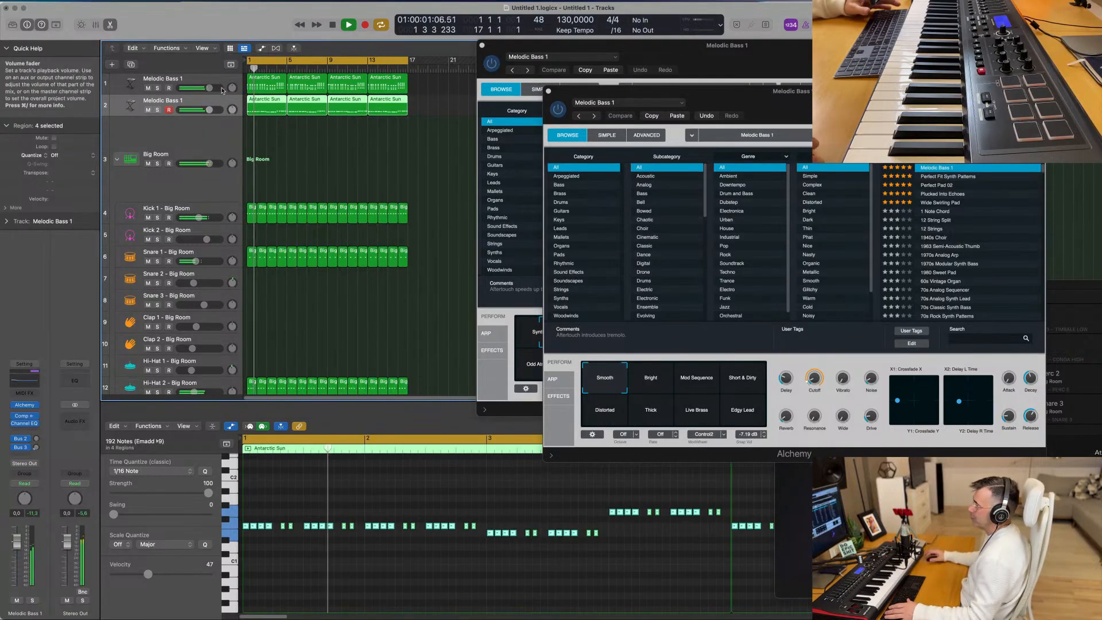
{"action": "left_click", "coordinate": [131, 65]}
{"action": "left_click", "coordinate": [215, 81]}
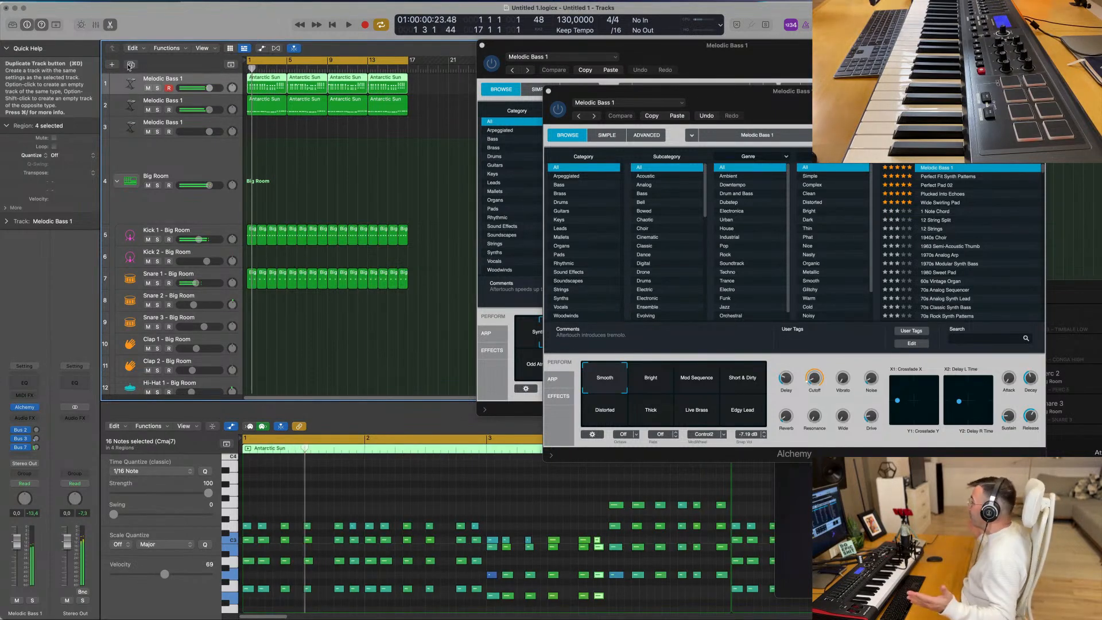
{"action": "key", "text": "super+d"}
{"action": "key", "text": "space"}
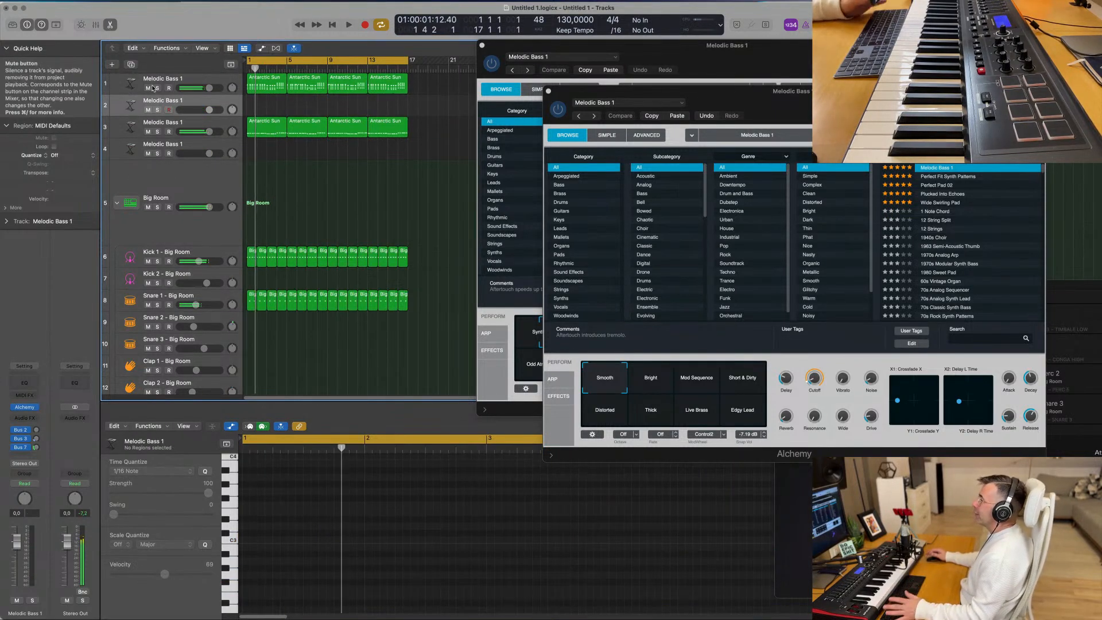
- Mute the original chord track and copy its four Antarctic Sun regions to the duplicate track below
{"action": "left_click", "coordinate": [148, 88]}
{"action": "left_click_drag", "start_coordinate": [418, 92], "coordinate": [298, 93]}
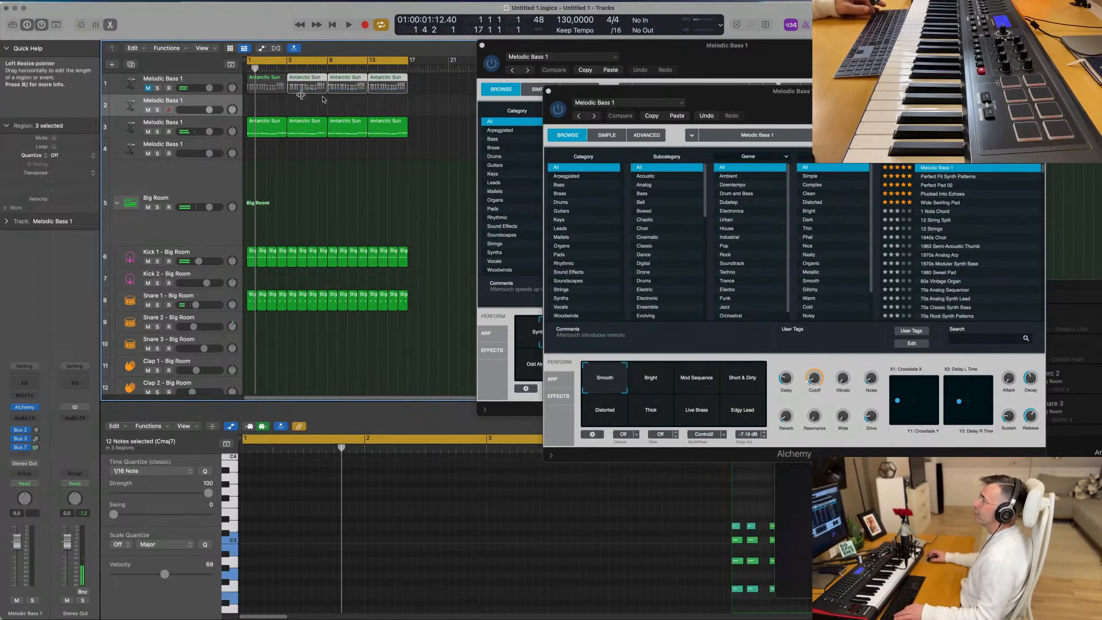
{"action": "left_click_drag", "start_coordinate": [438, 89], "coordinate": [258, 107]}
{"action": "key", "text": "space"}
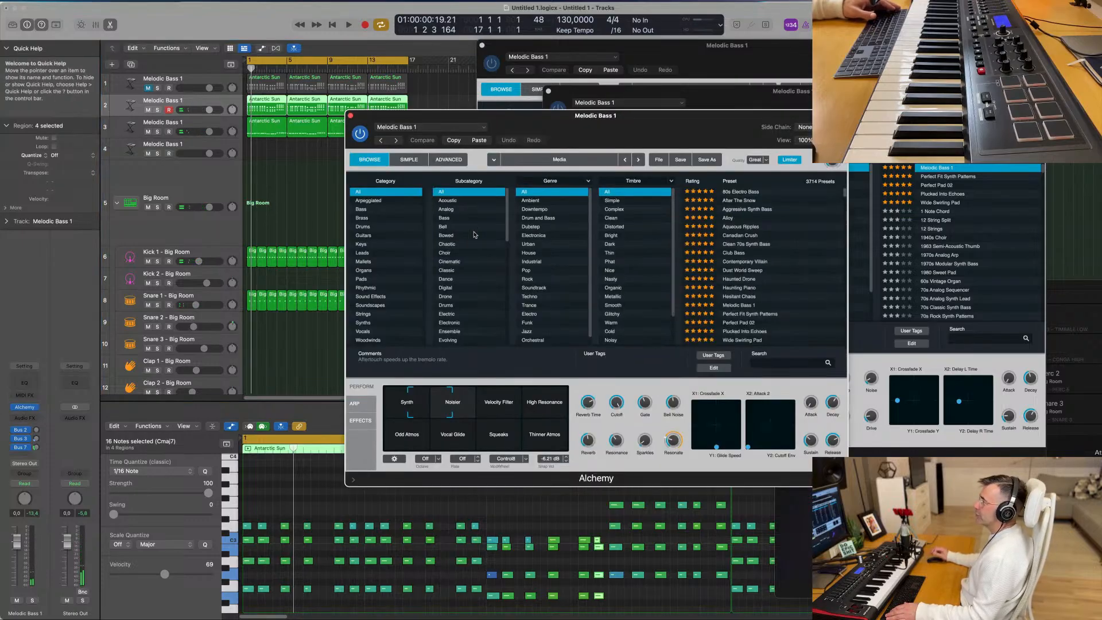
- Load the Faded Keys preset from Alchemy's Keys category on the duplicated chord track
{"action": "key", "text": "space"}
{"action": "left_click_drag", "start_coordinate": [708, 123], "coordinate": [668, 122]}
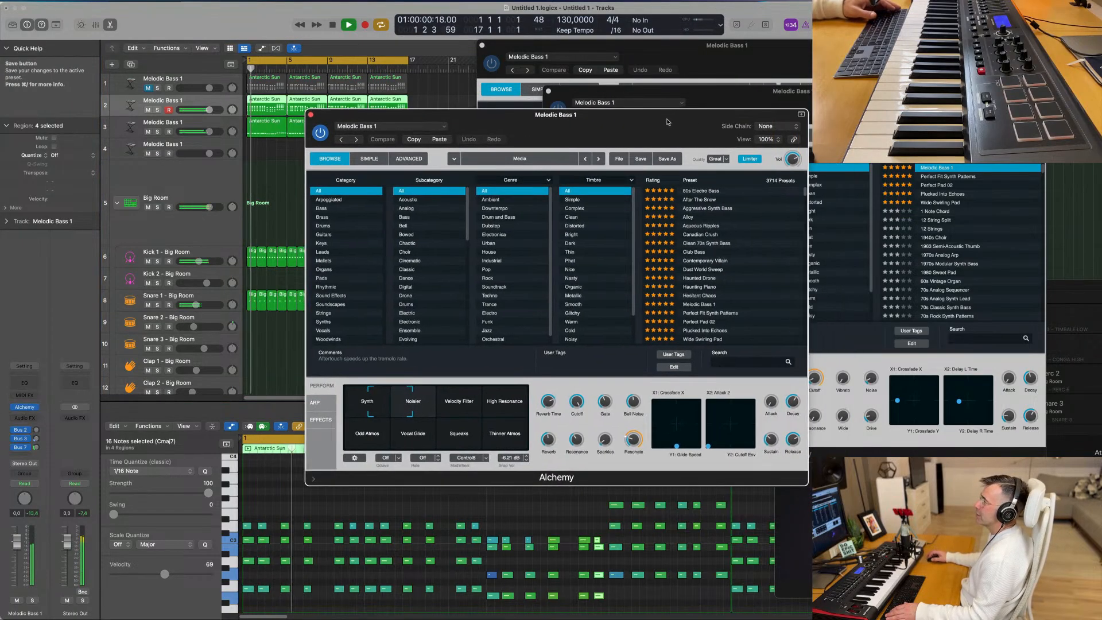
{"action": "left_click", "coordinate": [327, 243]}
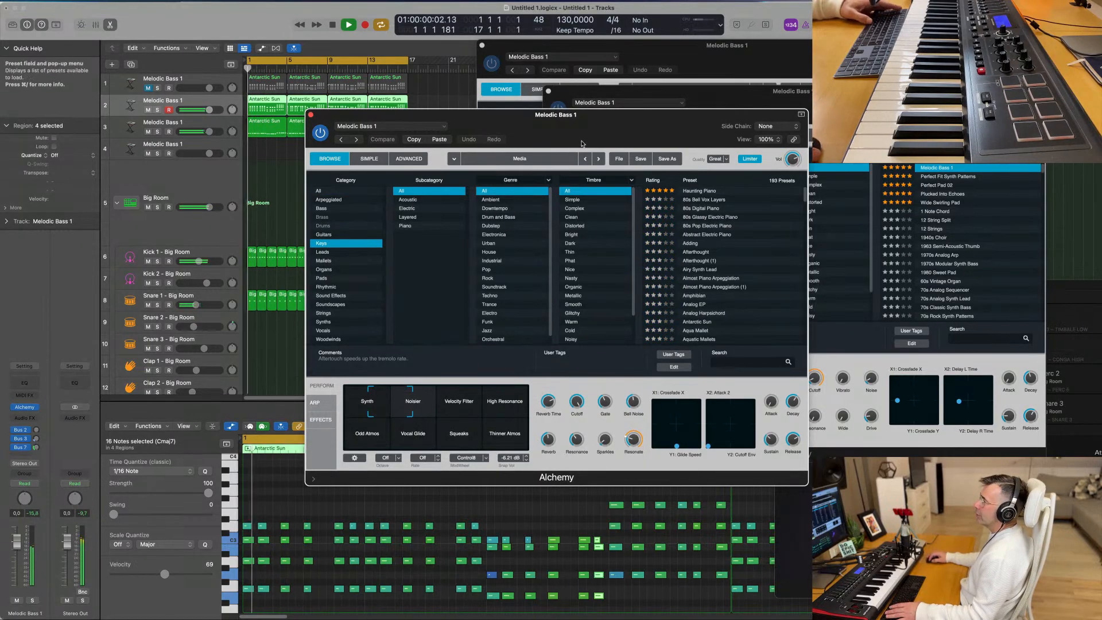
{"action": "left_click_drag", "start_coordinate": [581, 144], "coordinate": [640, 144]}
{"action": "scroll", "coordinate": [825, 262], "scroll_direction": "down", "scroll_amount": 5}
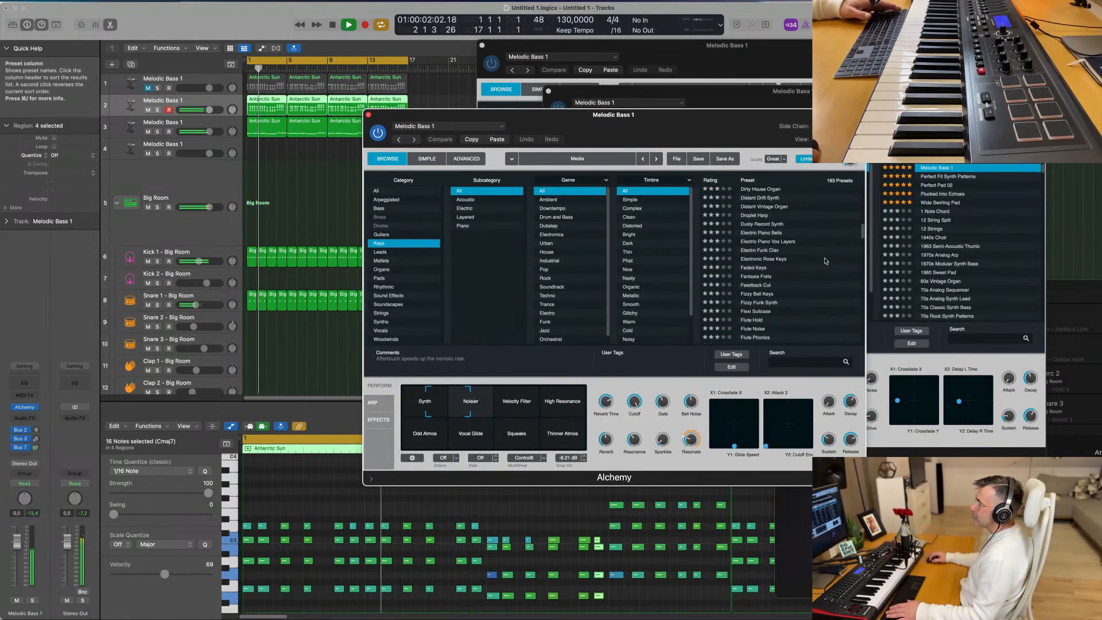
{"action": "scroll", "coordinate": [825, 261], "scroll_direction": "down", "scroll_amount": 1}
{"action": "left_click", "coordinate": [755, 259]}
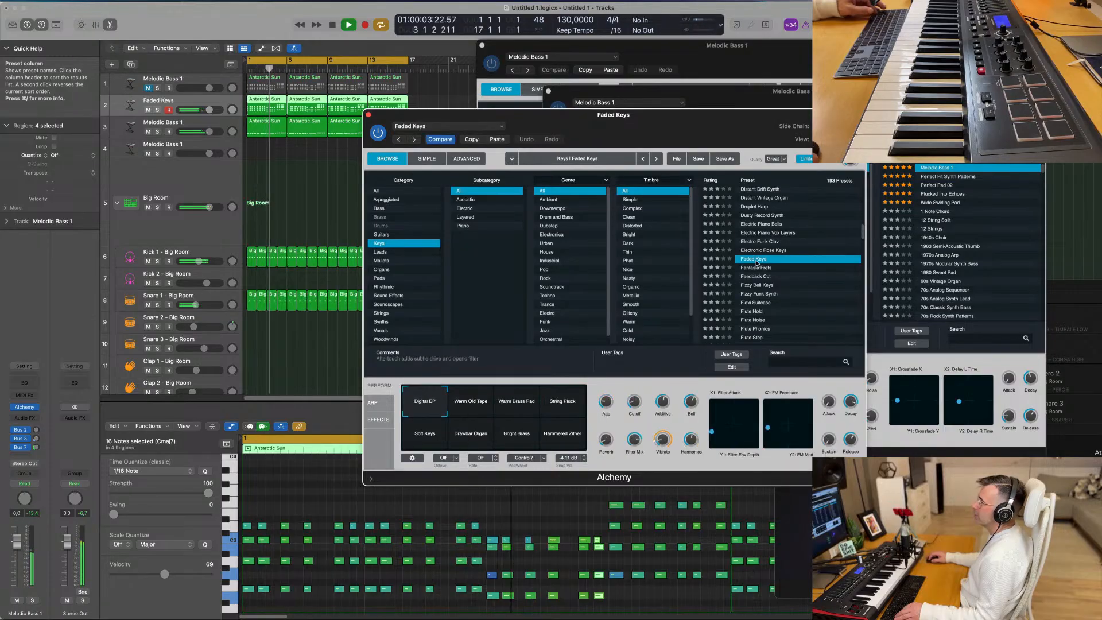
{"action": "left_click_drag", "start_coordinate": [729, 142], "coordinate": [851, 136]}
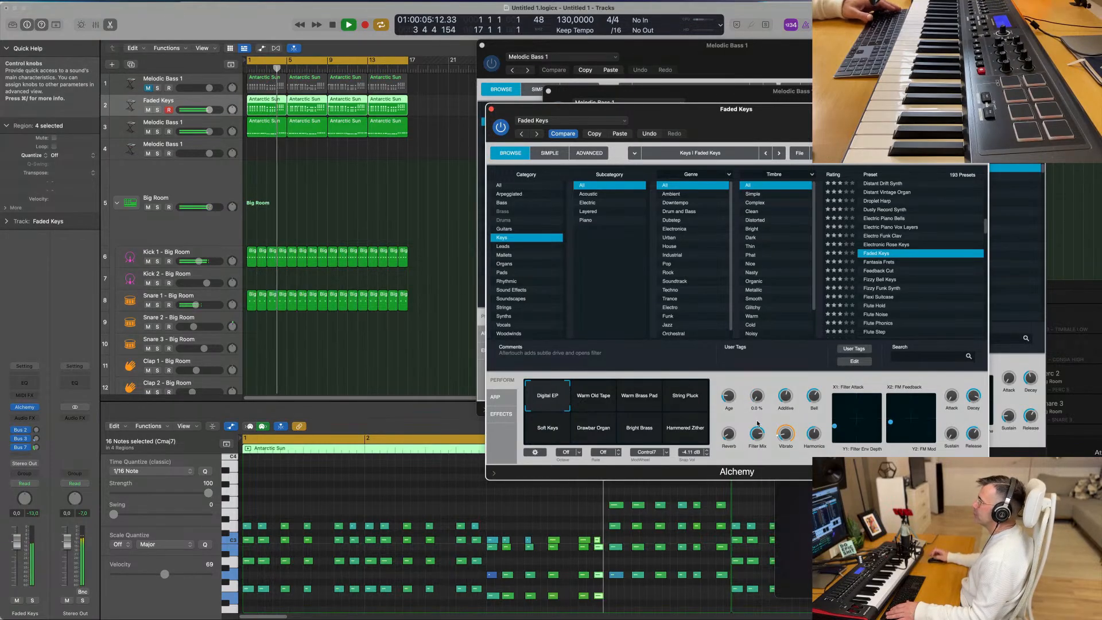
- Audition the Faded Keys transform pad snapshots from Warm Old Tape to Hammered Zither and return to Digital EP
{"action": "left_click", "coordinate": [597, 400]}
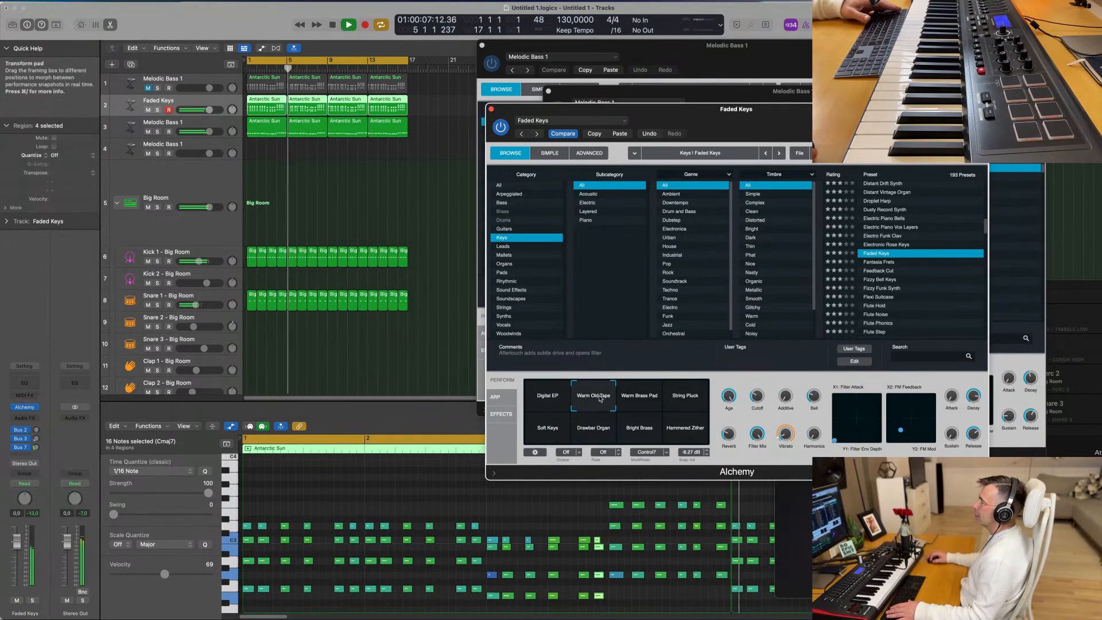
{"action": "left_click", "coordinate": [633, 401]}
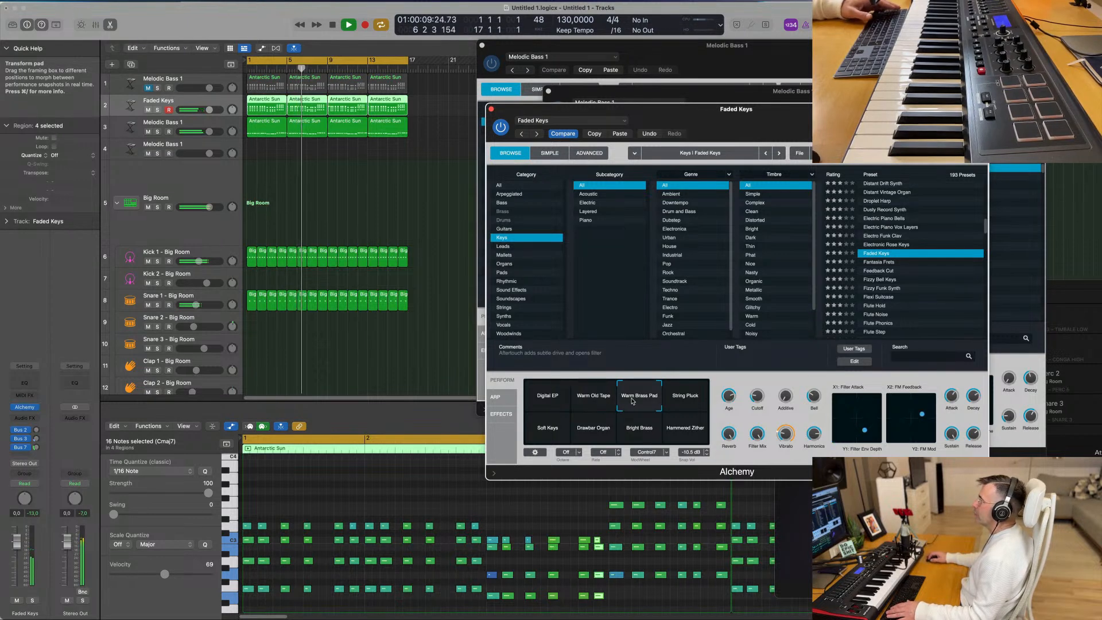
{"action": "left_click", "coordinate": [686, 398]}
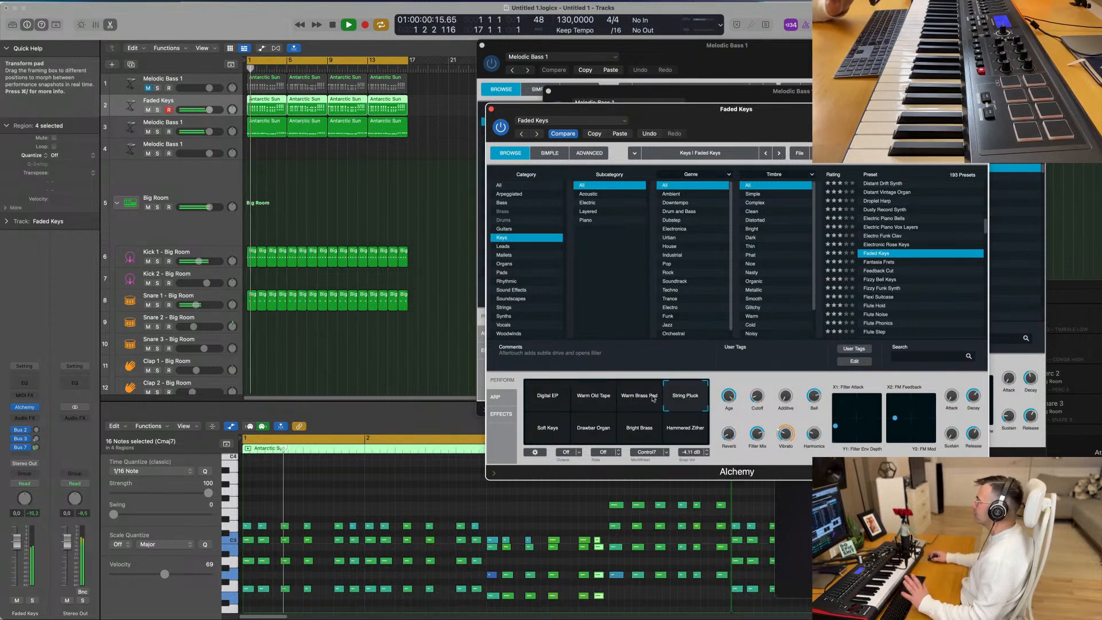
{"action": "left_click", "coordinate": [558, 438]}
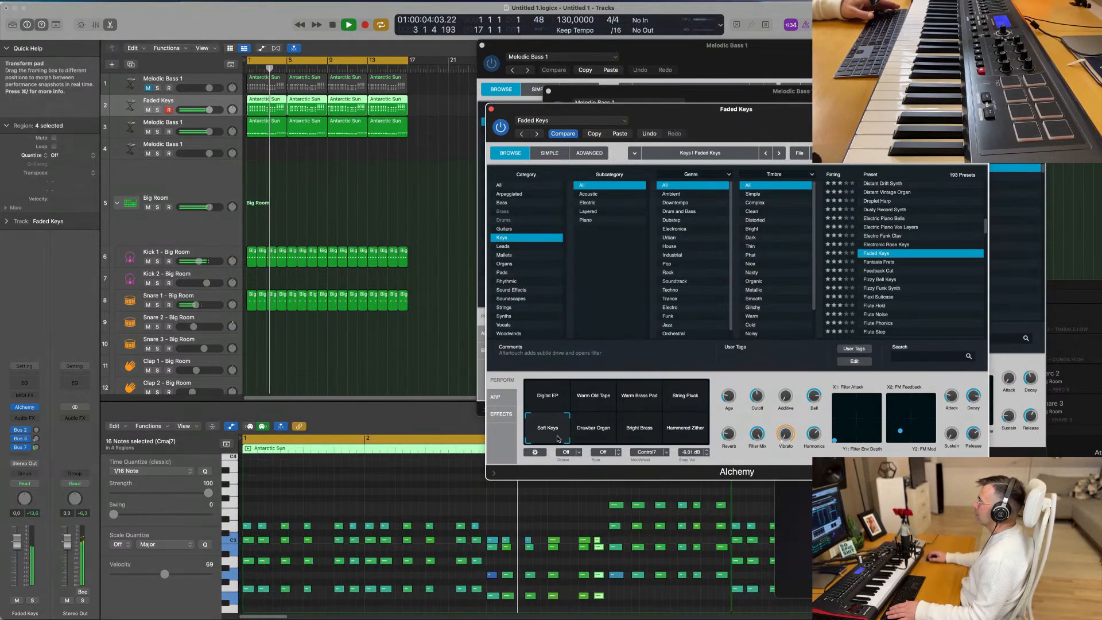
{"action": "left_click", "coordinate": [594, 440]}
{"action": "left_click", "coordinate": [644, 437]}
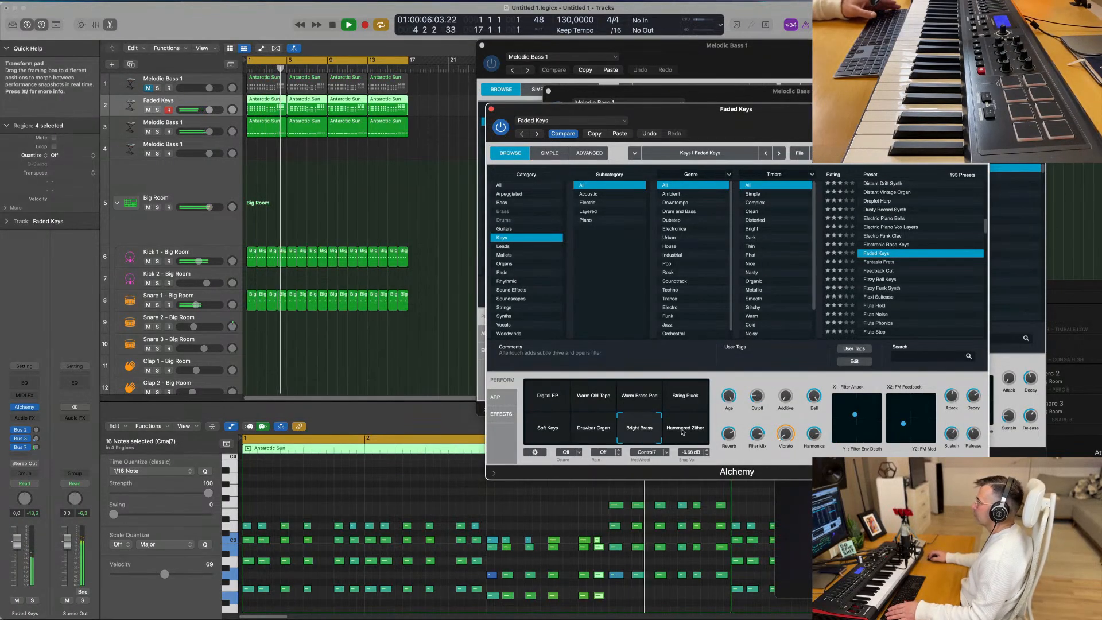
{"action": "left_click", "coordinate": [685, 433]}
{"action": "left_click", "coordinate": [541, 400]}
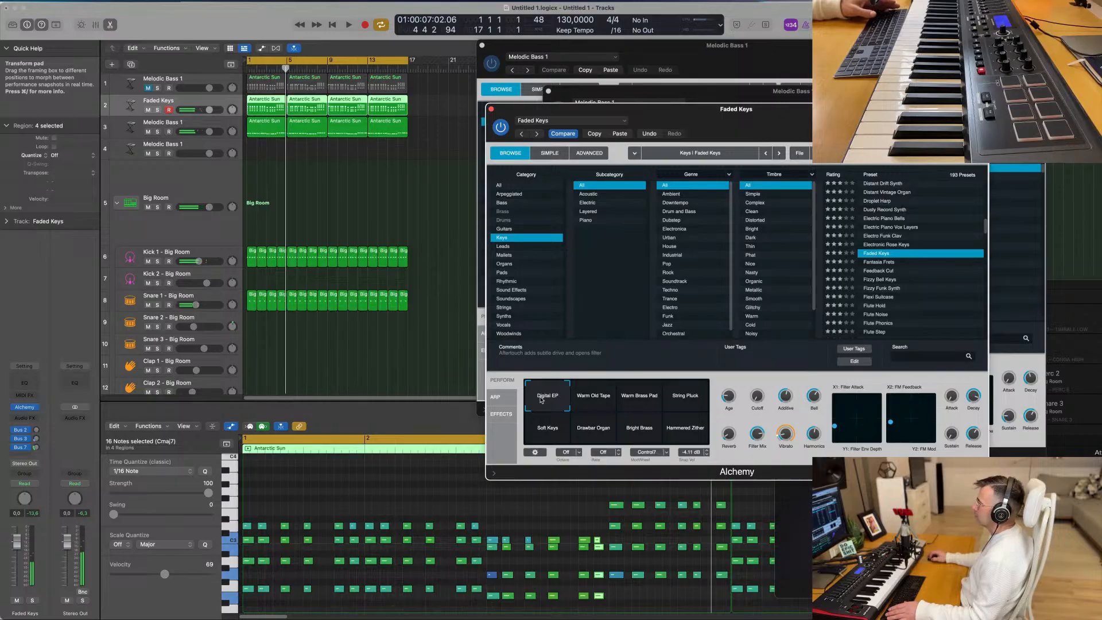
{"action": "key", "text": "space"}
- Adjust the Faded Keys Cutoff and replay the arrangement from the start
{"action": "mouse_move", "coordinate": [756, 403]}
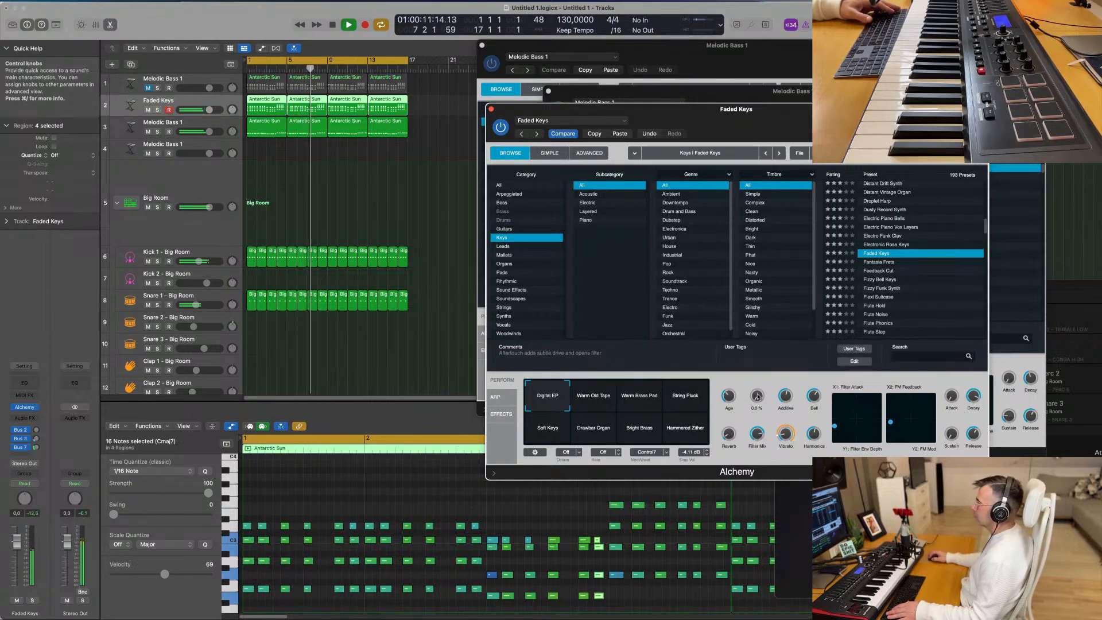
{"action": "left_click_drag", "start_coordinate": [767, 347], "coordinate": [764, 399]}
{"action": "key", "text": "Return"}
{"action": "left_click_drag", "start_coordinate": [804, 119], "coordinate": [762, 125]}
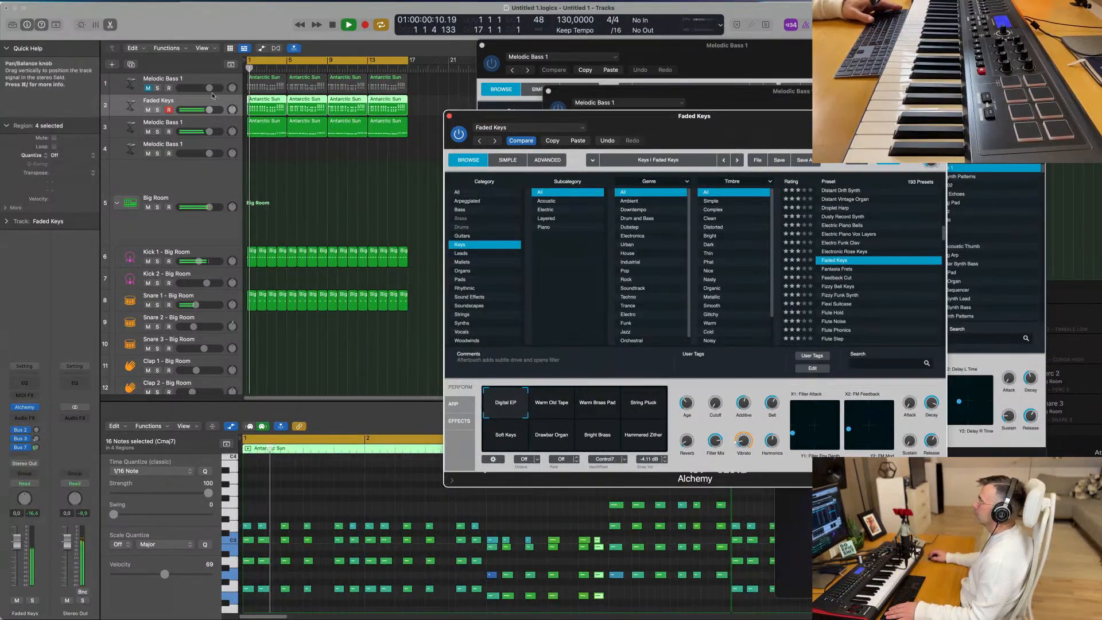
{"action": "key", "text": "space"}
{"action": "key", "text": "space"}
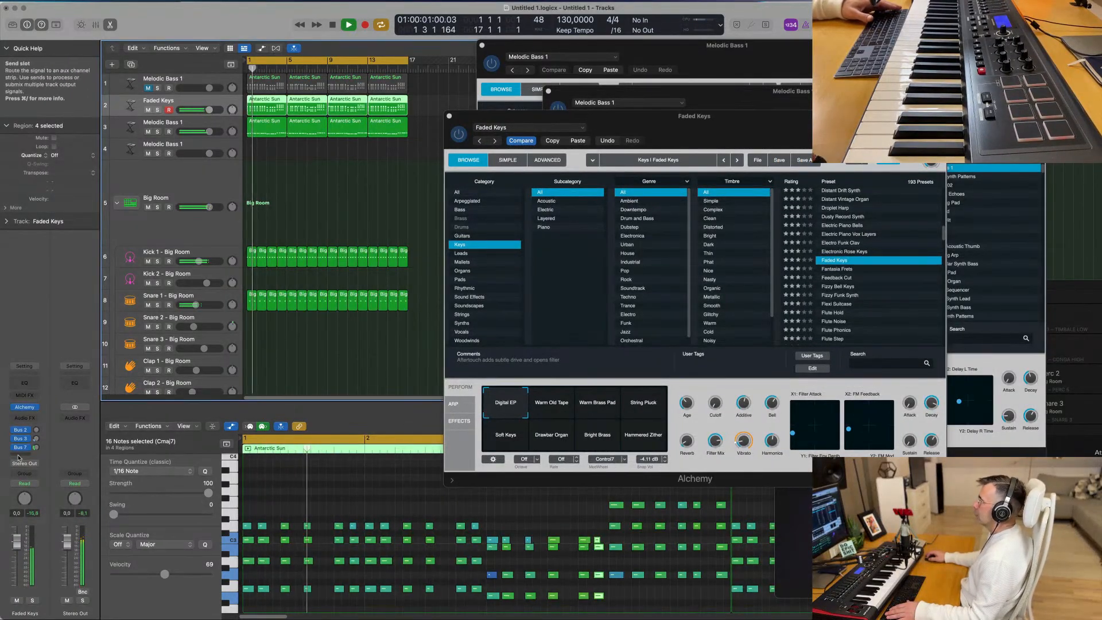
- Add a Bus 8 send to the Faded Keys track and insert a Stereo Delay on its aux channel
{"action": "left_click", "coordinate": [25, 455]}
{"action": "mouse_move", "coordinate": [35, 473]}
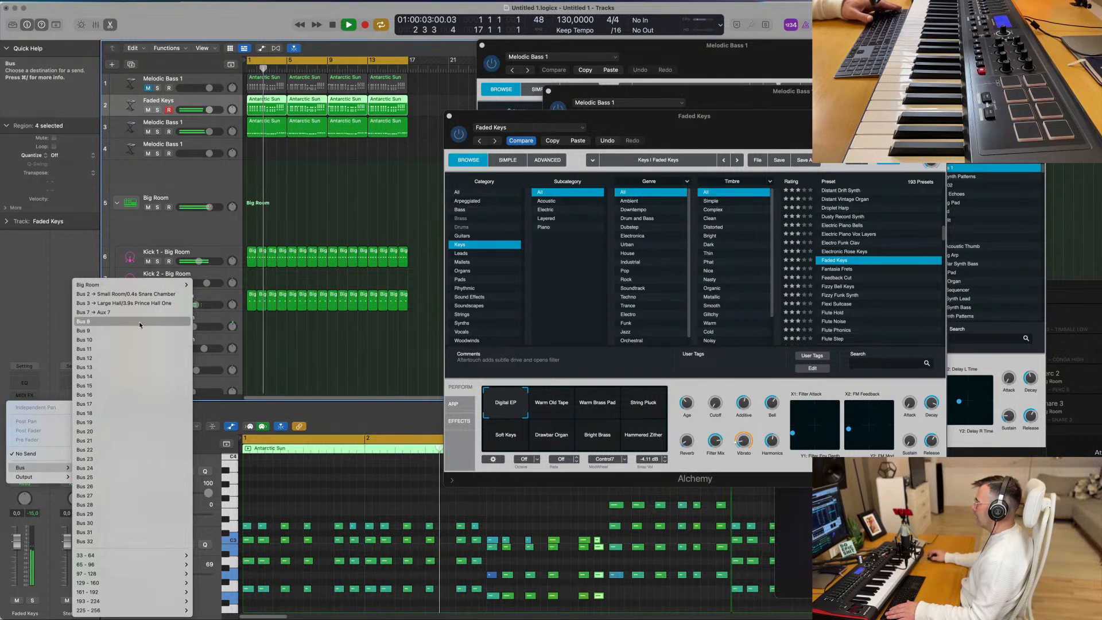
{"action": "left_click", "coordinate": [97, 323]}
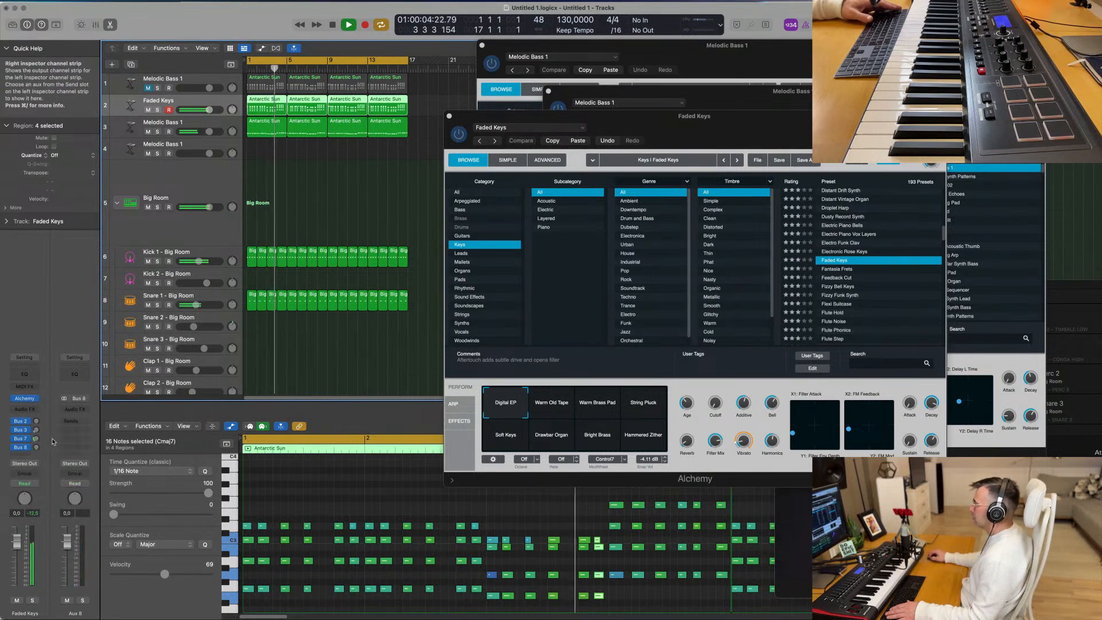
{"action": "left_click", "coordinate": [84, 409]}
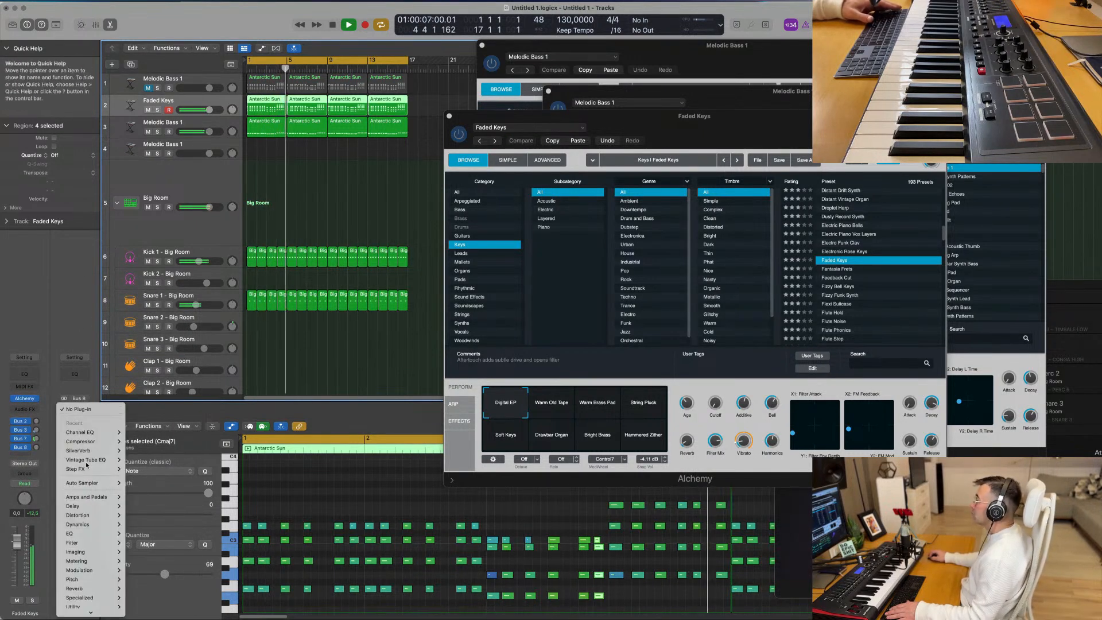
{"action": "mouse_move", "coordinate": [93, 511]}
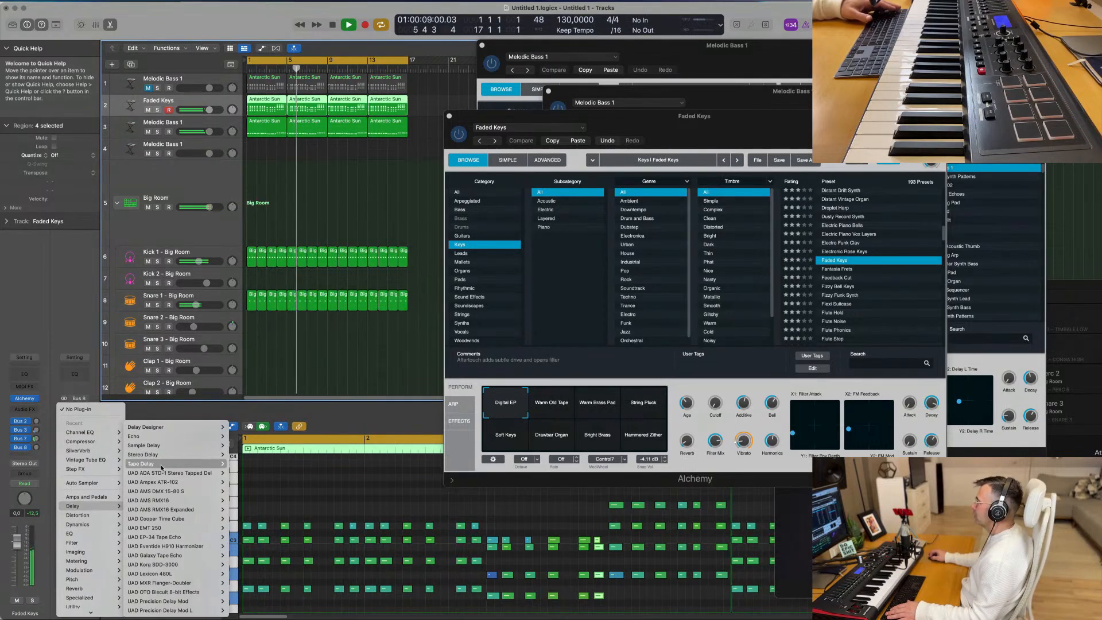
{"action": "mouse_move", "coordinate": [167, 458]}
{"action": "left_click", "coordinate": [239, 454]}
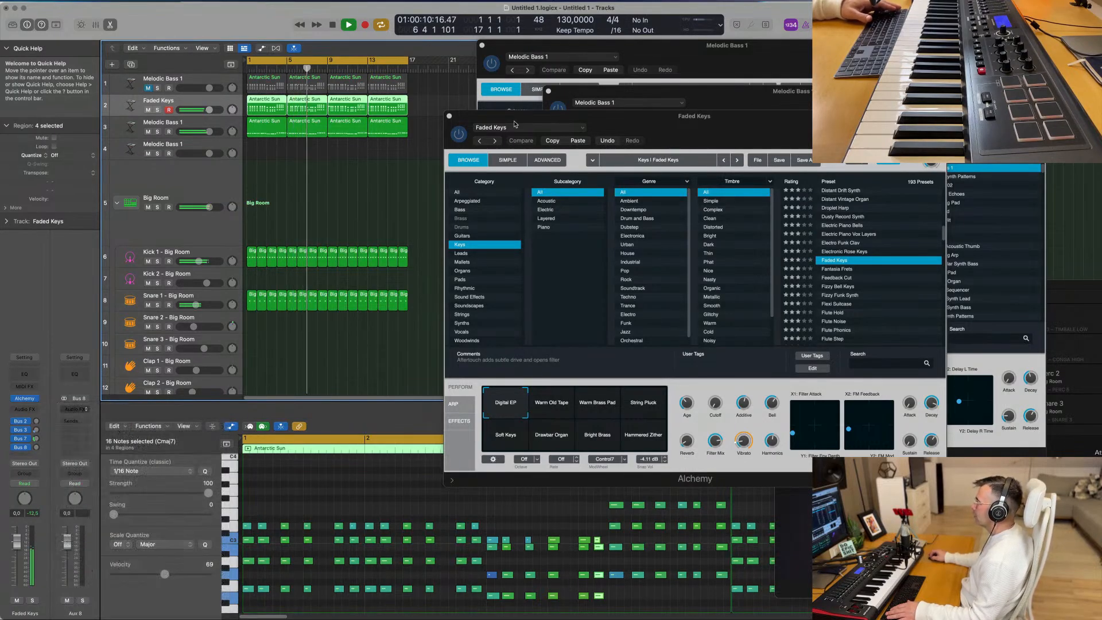
- Adjust the Faded Keys send level to Bus 8 during playback to feed the Stereo Delay
{"action": "key", "text": "space"}
{"action": "key", "text": "space"}
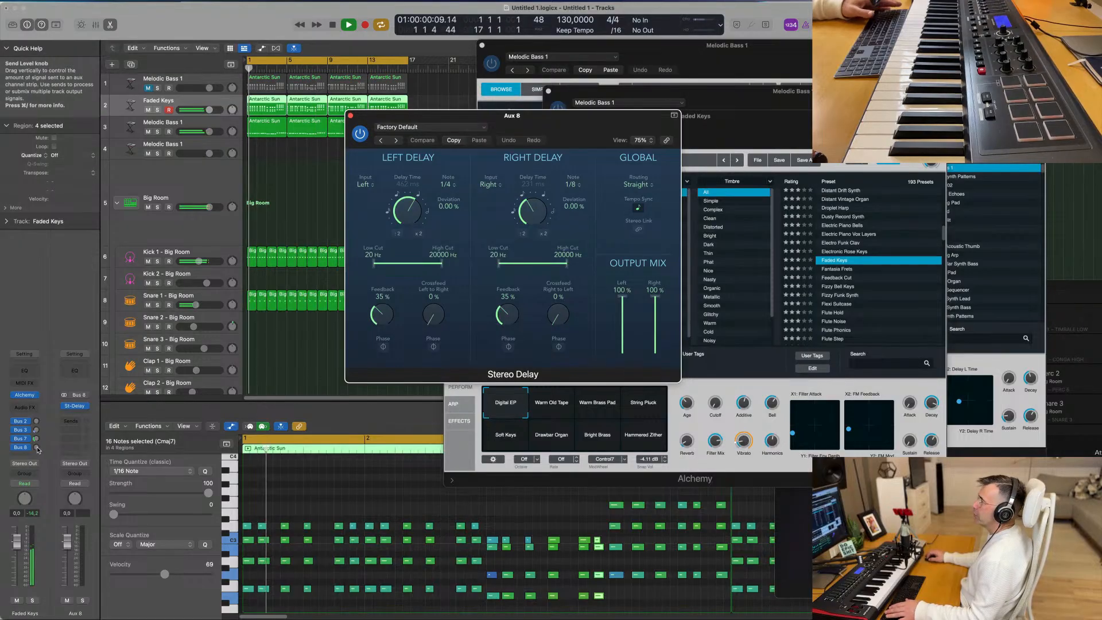
{"action": "mouse_move", "coordinate": [36, 447]}
{"action": "left_mouse_down"}
{"action": "mouse_move", "coordinate": [42, 423]}
{"action": "mouse_move", "coordinate": [38, 451]}
{"action": "left_mouse_up"}
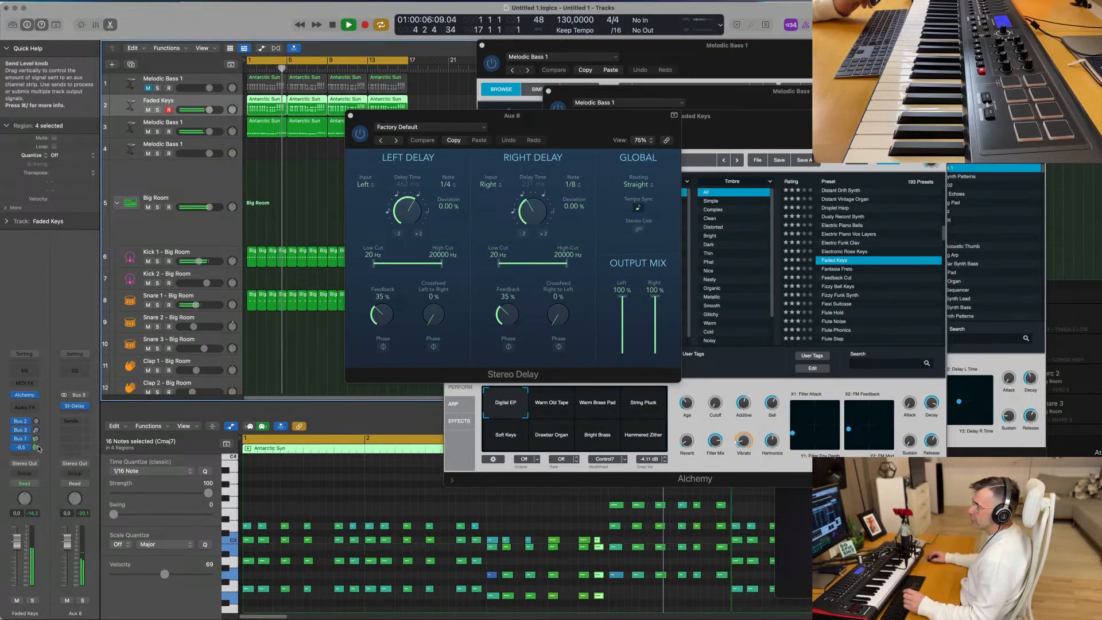
{"action": "left_click_drag", "start_coordinate": [360, 133], "coordinate": [335, 142]}
{"action": "left_click", "coordinate": [348, 136]}
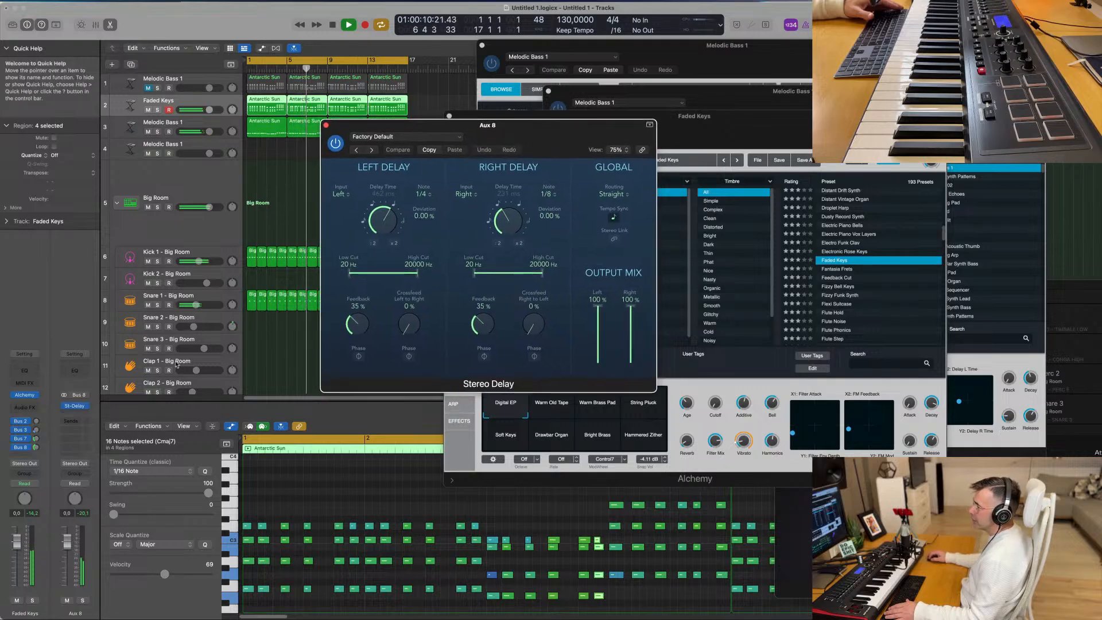
{"action": "left_click", "coordinate": [36, 447]}
- Set the Stereo Delay's low cuts to 650 Hz left and 730 Hz right, and close its window
{"action": "left_click_drag", "start_coordinate": [473, 276], "coordinate": [489, 278]}
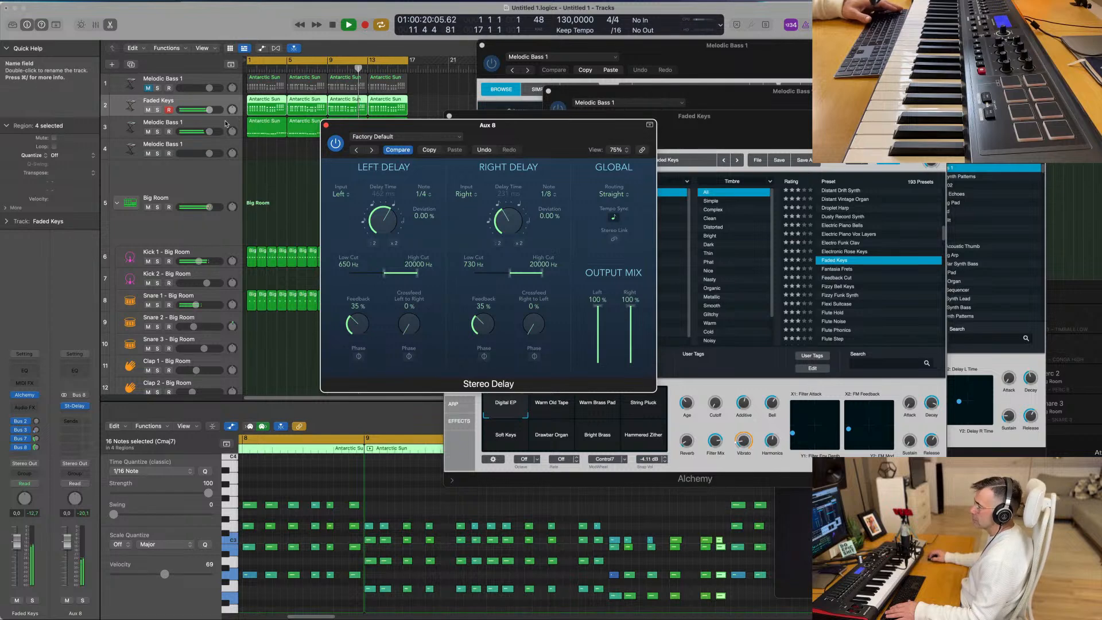
{"action": "left_click", "coordinate": [311, 130]}
{"action": "left_click", "coordinate": [326, 125]}
{"action": "key", "text": "Return"}
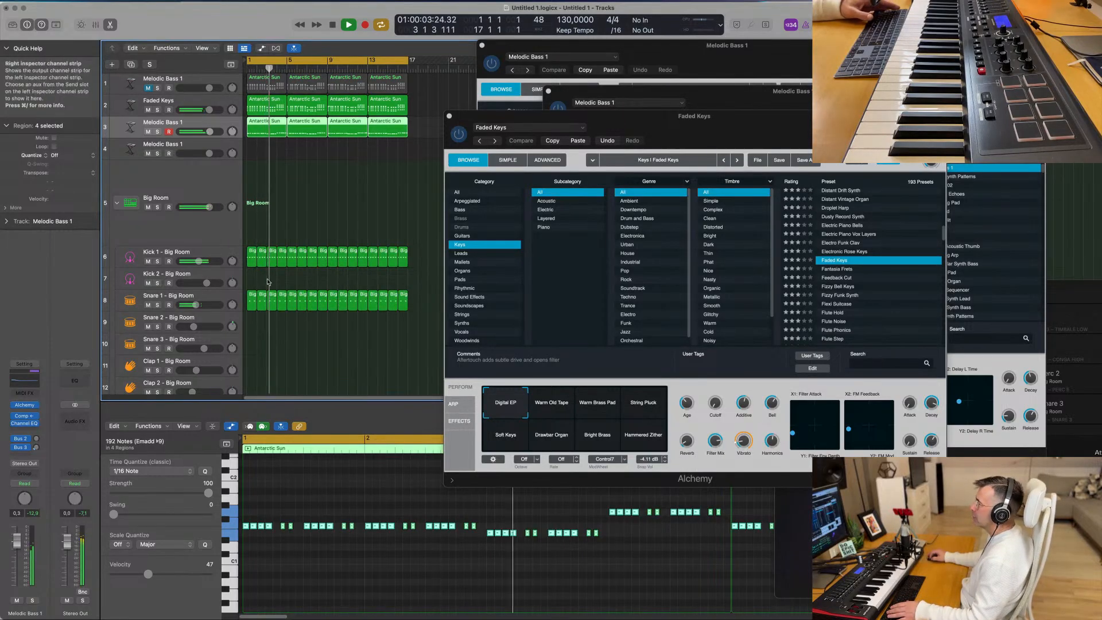
- Add a Bus 7 reverb send to the fourth track, the empty Melodic Bass 1, and raise its send level
{"action": "left_click", "coordinate": [329, 189]}
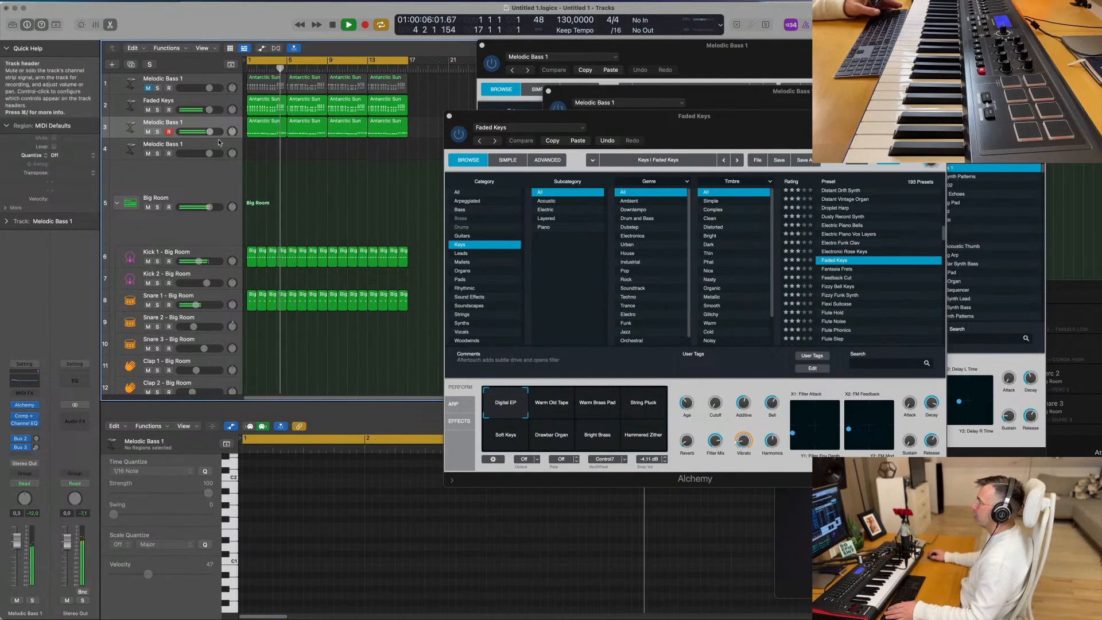
{"action": "left_click", "coordinate": [192, 144]}
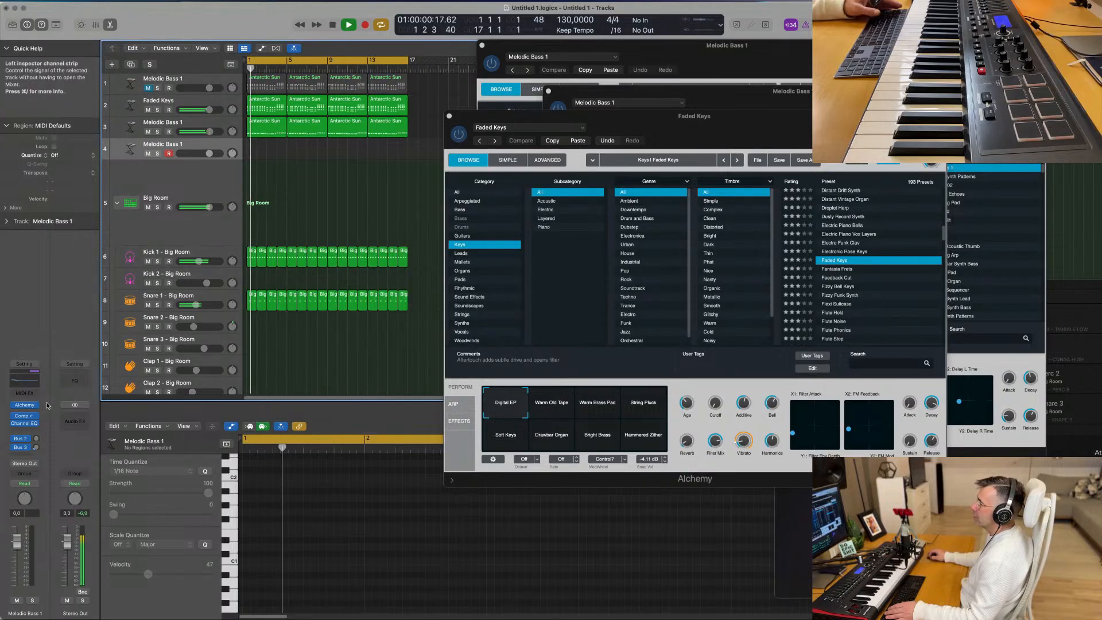
{"action": "left_click", "coordinate": [35, 448]}
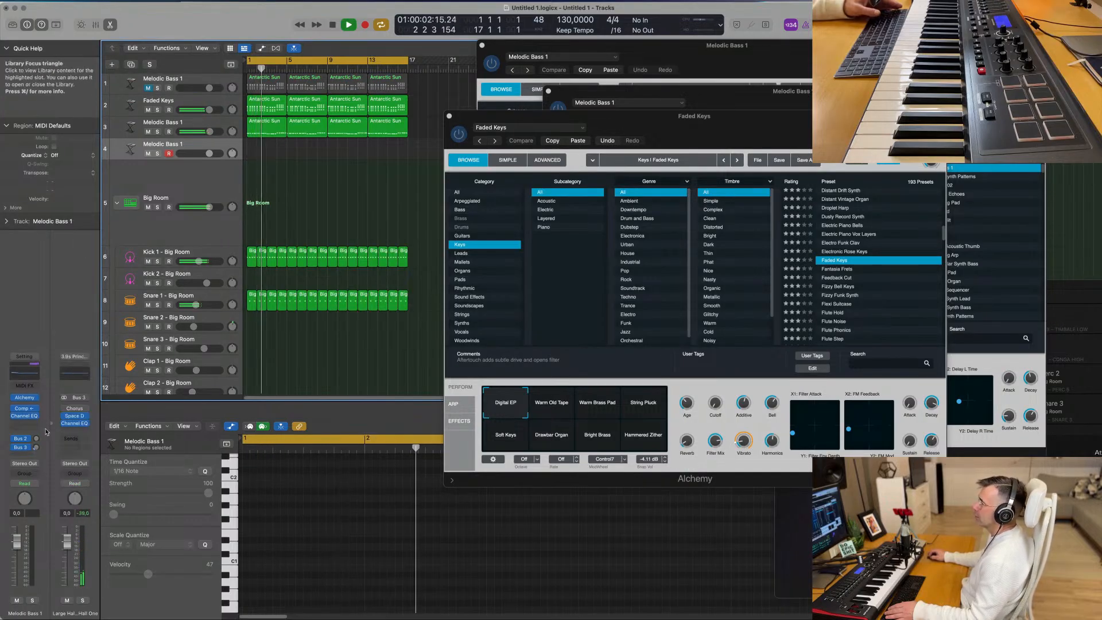
{"action": "left_click", "coordinate": [26, 454]}
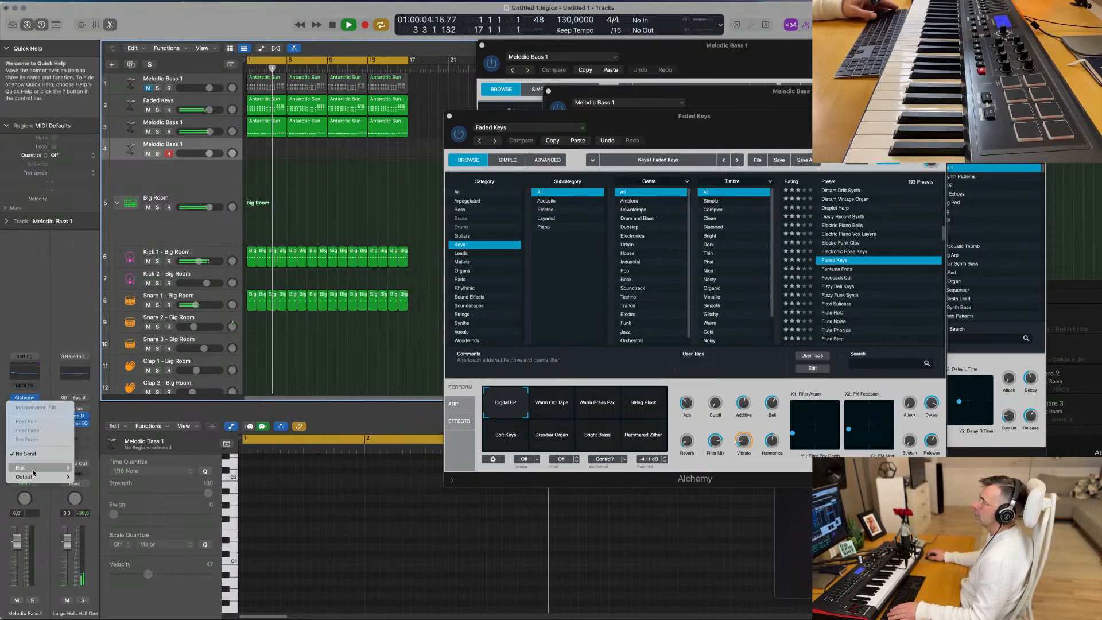
{"action": "mouse_move", "coordinate": [33, 473]}
{"action": "left_click", "coordinate": [125, 314]}
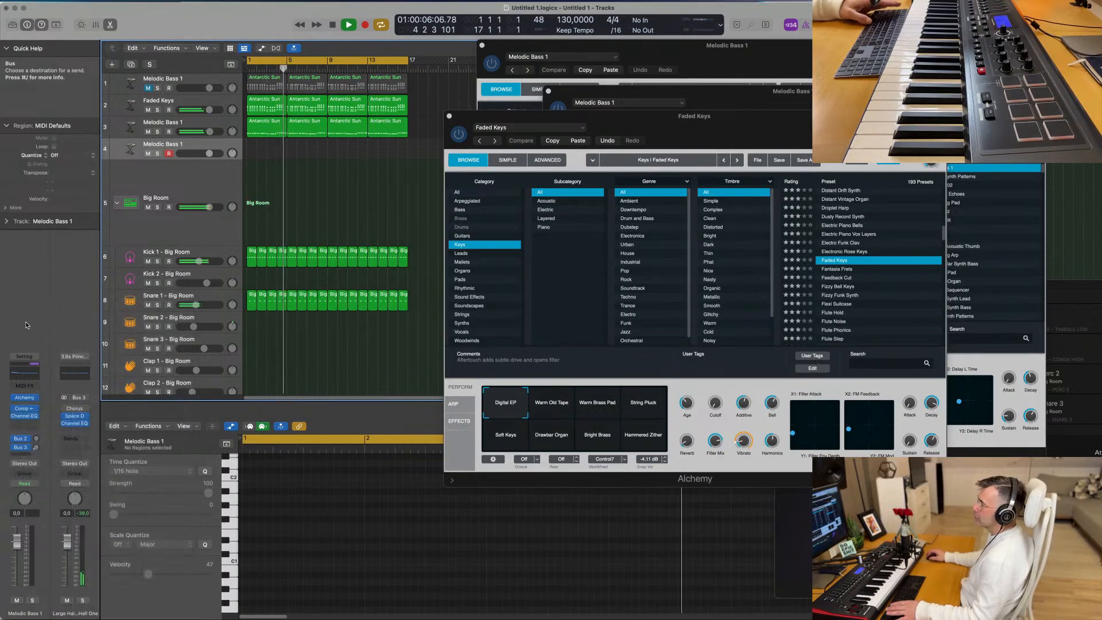
{"action": "left_click_drag", "start_coordinate": [37, 448], "coordinate": [40, 416]}
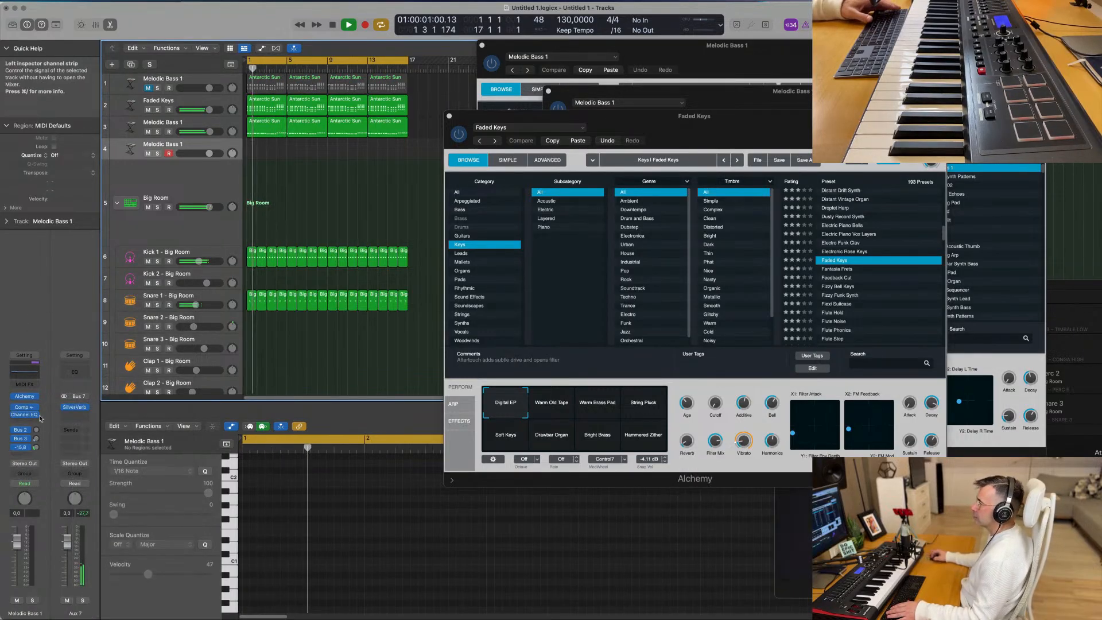
- Load the Gothic Bells preset from the Mallets category in the Faded Keys Alchemy, close its window and replay from the start
{"action": "left_click_drag", "start_coordinate": [823, 122], "coordinate": [755, 149]}
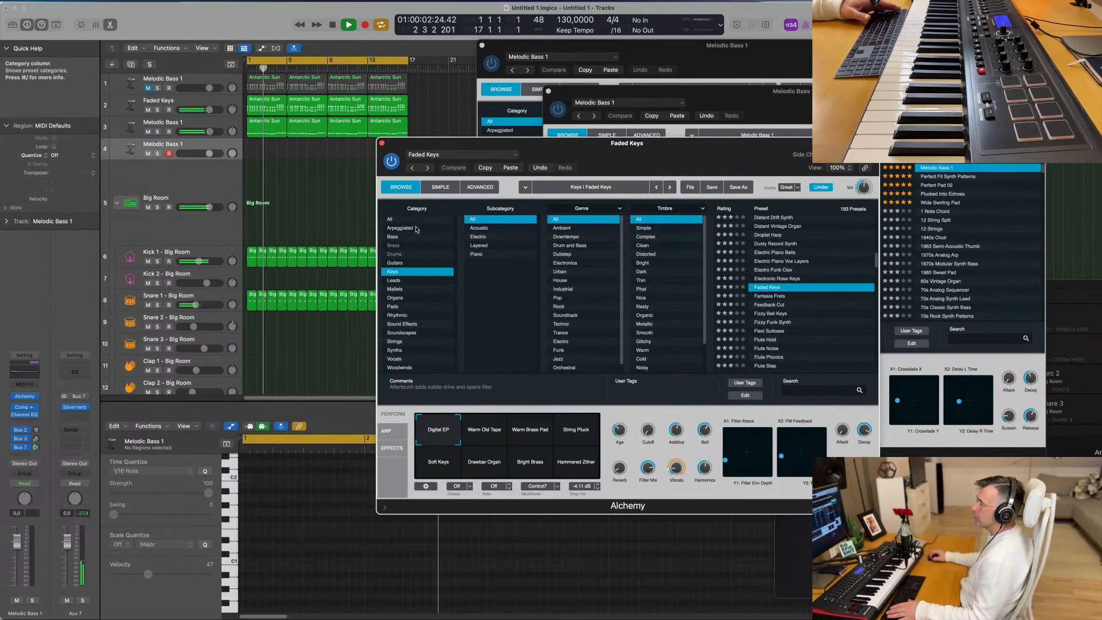
{"action": "left_click", "coordinate": [411, 290]}
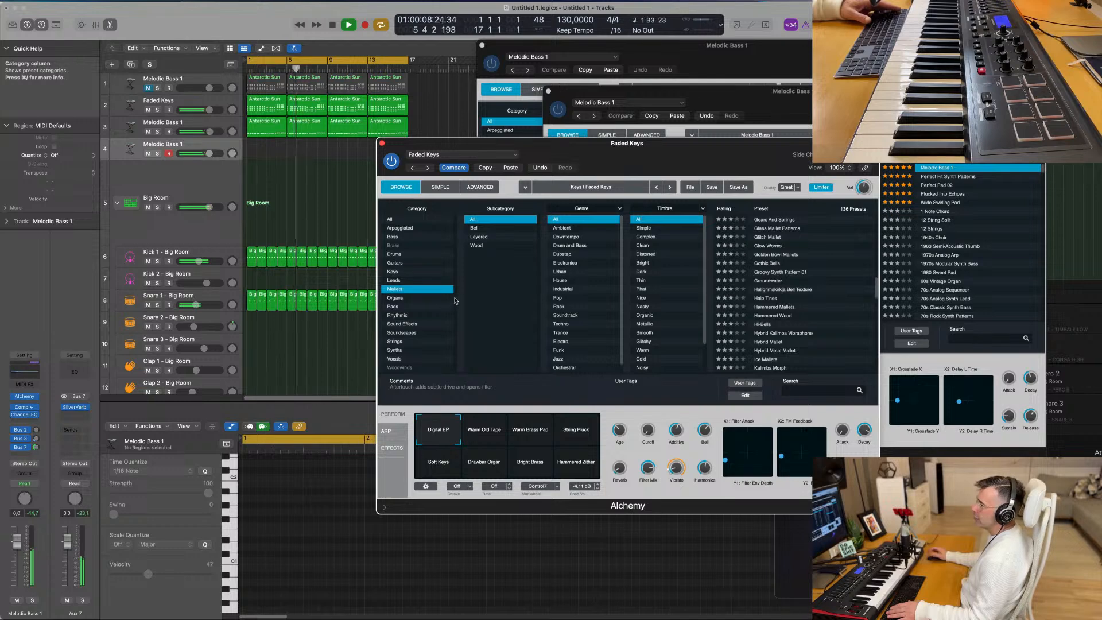
{"action": "left_click", "coordinate": [765, 266]}
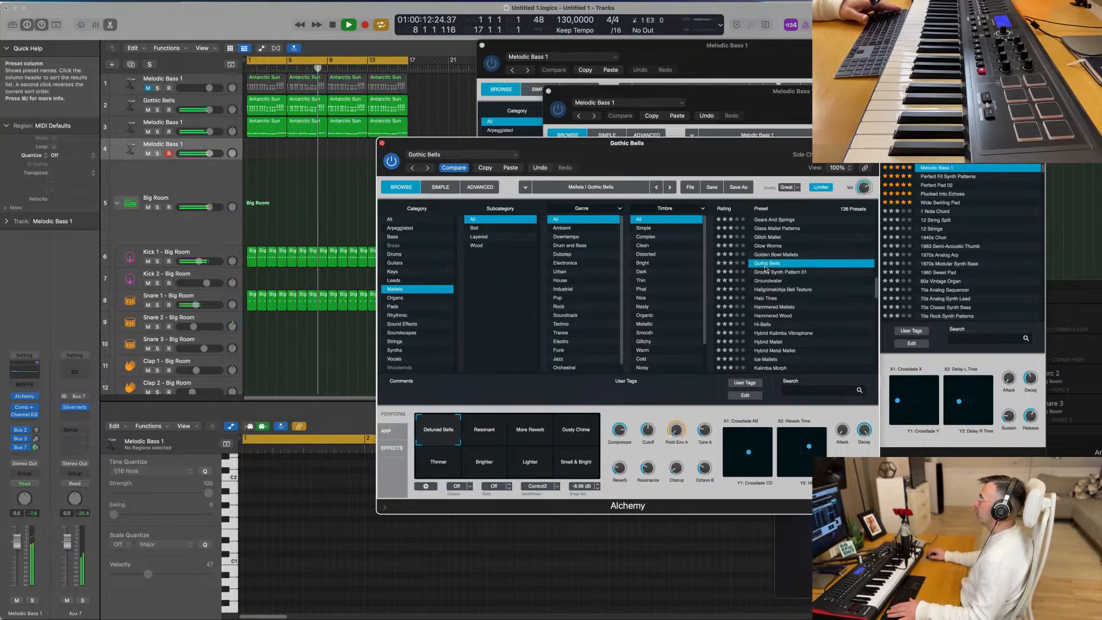
{"action": "key", "text": "space"}
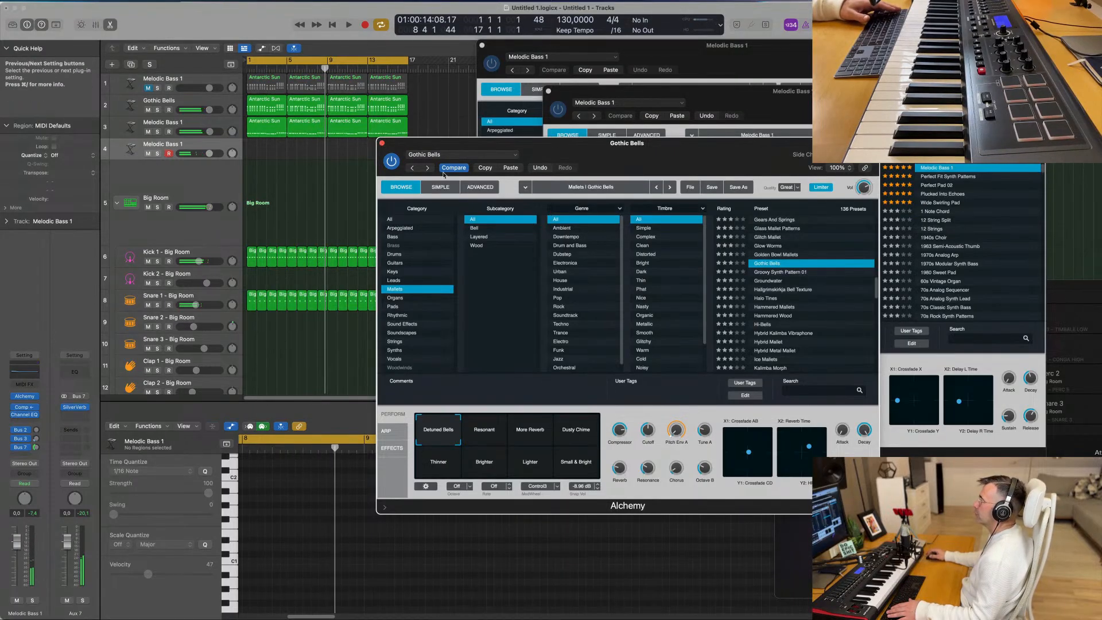
{"action": "left_click", "coordinate": [382, 143]}
{"action": "key", "text": "space"}
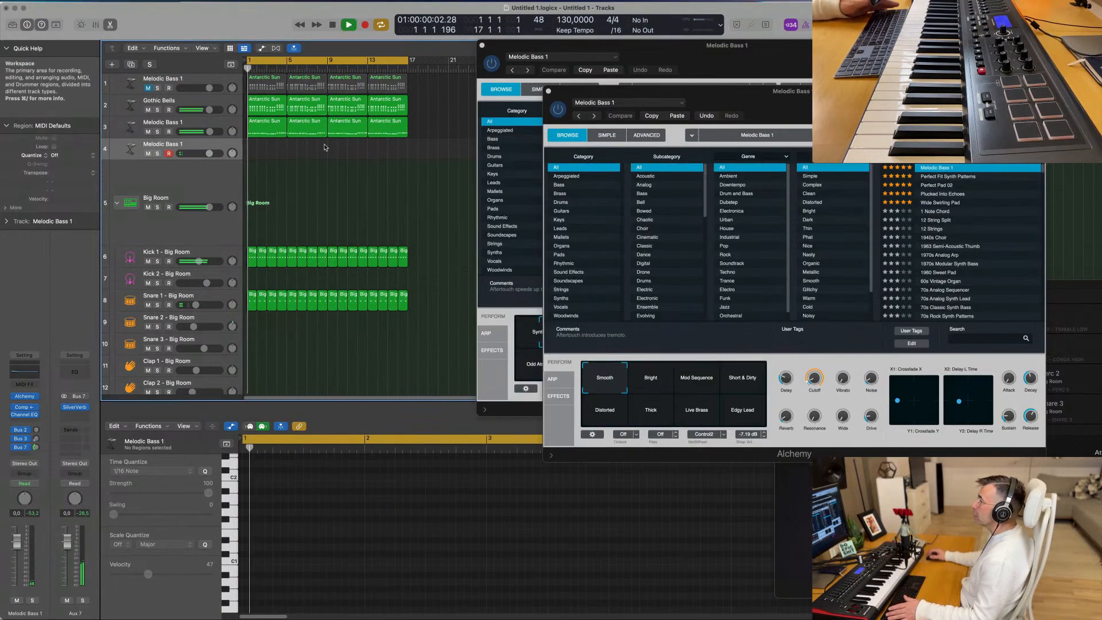
- Select the empty fourth track, restart playback and close the two remaining Melodic Bass 1 Alchemy windows
{"action": "left_click", "coordinate": [214, 125]}
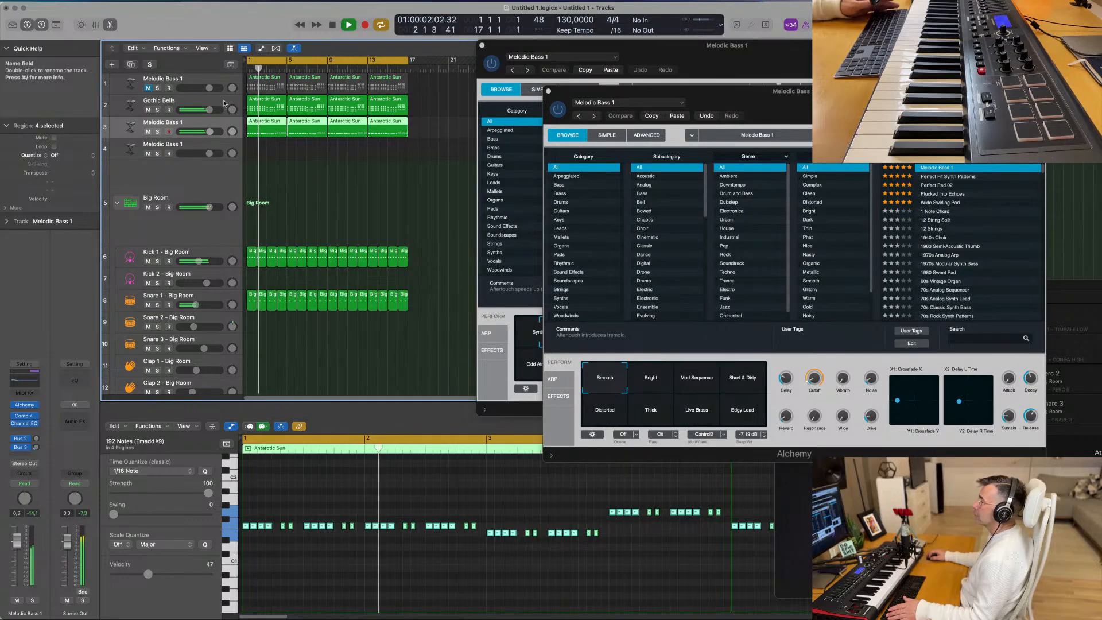
{"action": "left_click", "coordinate": [224, 103]}
{"action": "left_click", "coordinate": [223, 147]}
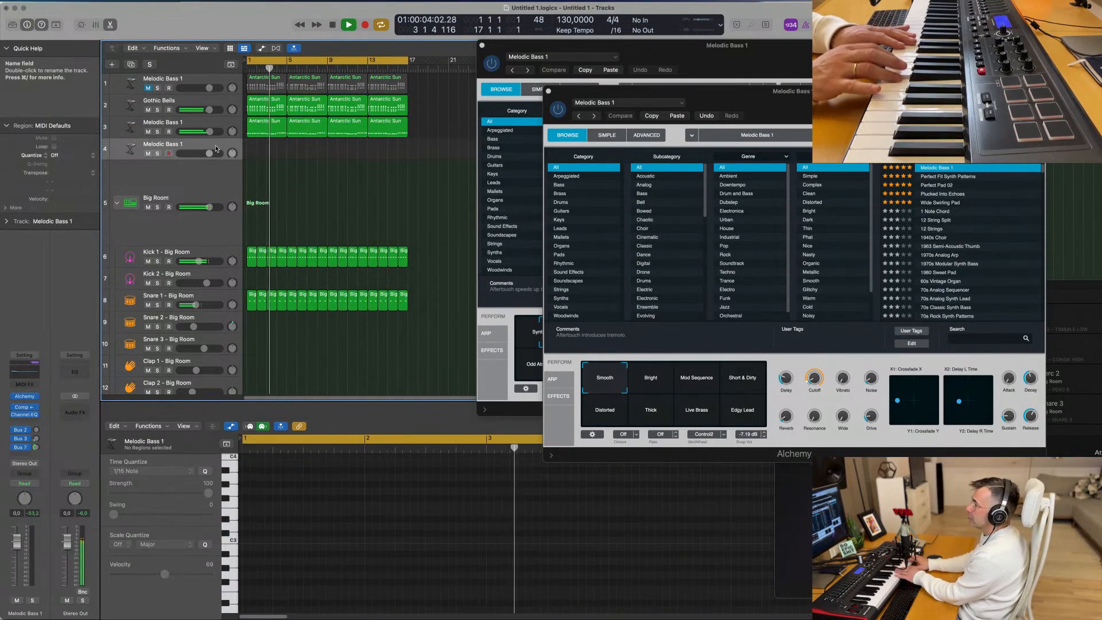
{"action": "key", "text": "space"}
{"action": "key", "text": "space"}
{"action": "left_click", "coordinate": [548, 91]}
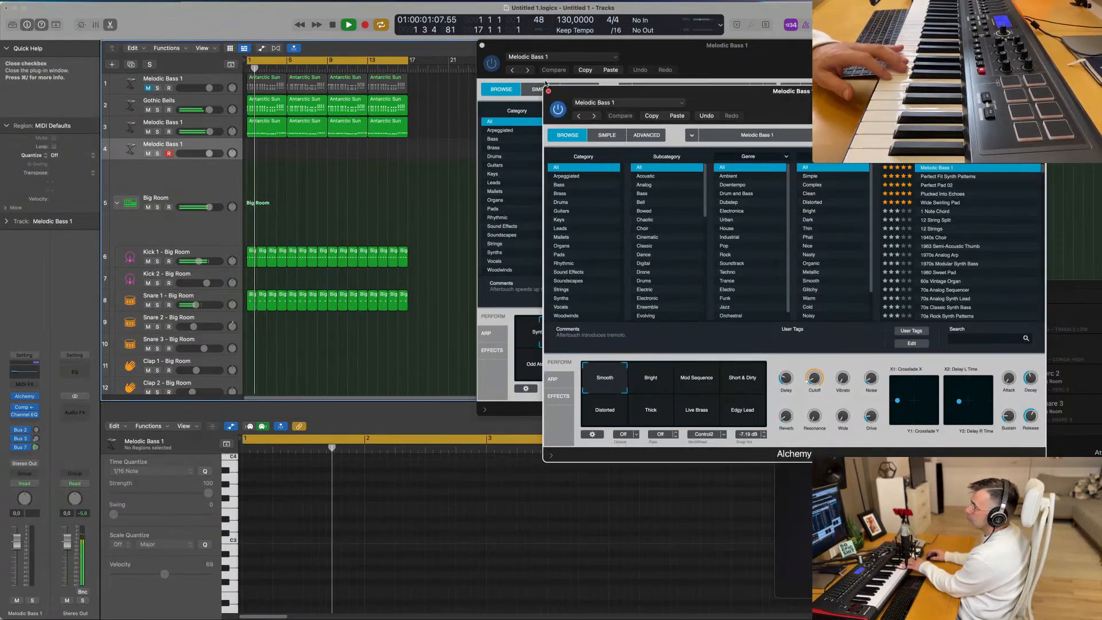
{"action": "left_click", "coordinate": [482, 45]}
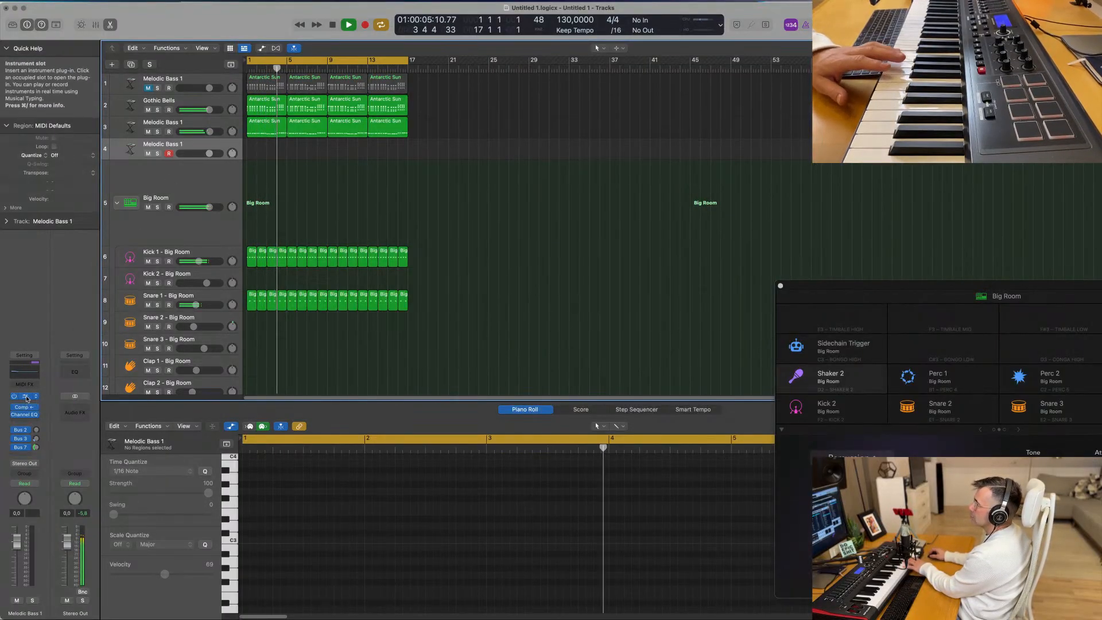
- Open the fourth track's Alchemy instrument, move its window clear of the track headers and raise the track volume slightly
{"action": "left_click_drag", "start_coordinate": [569, 160], "coordinate": [557, 160]}
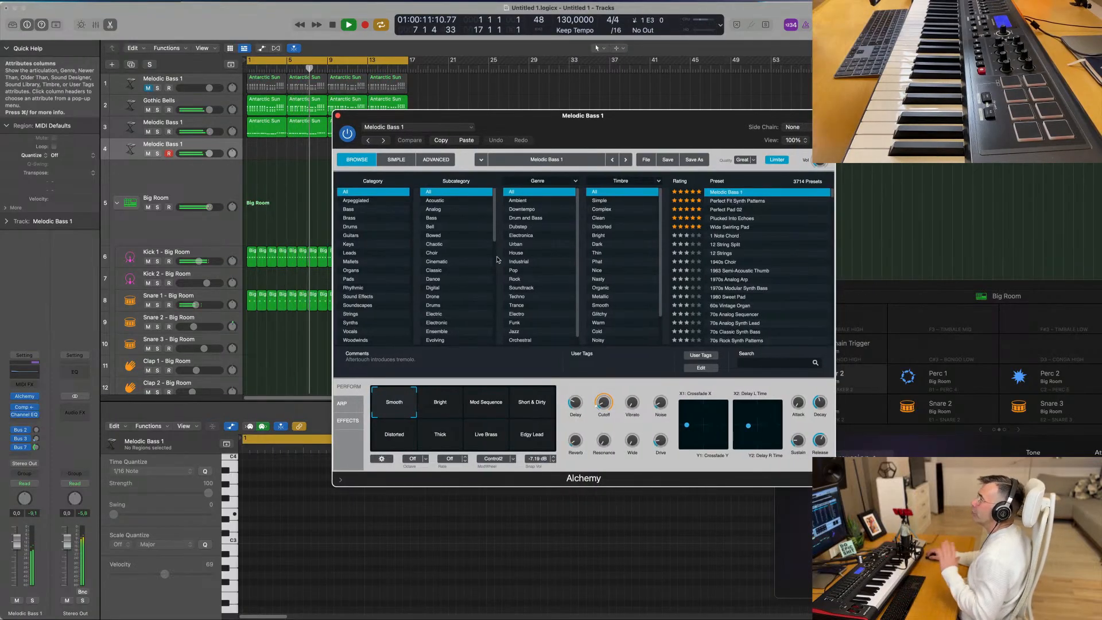
{"action": "left_click_drag", "start_coordinate": [632, 130], "coordinate": [651, 133]}
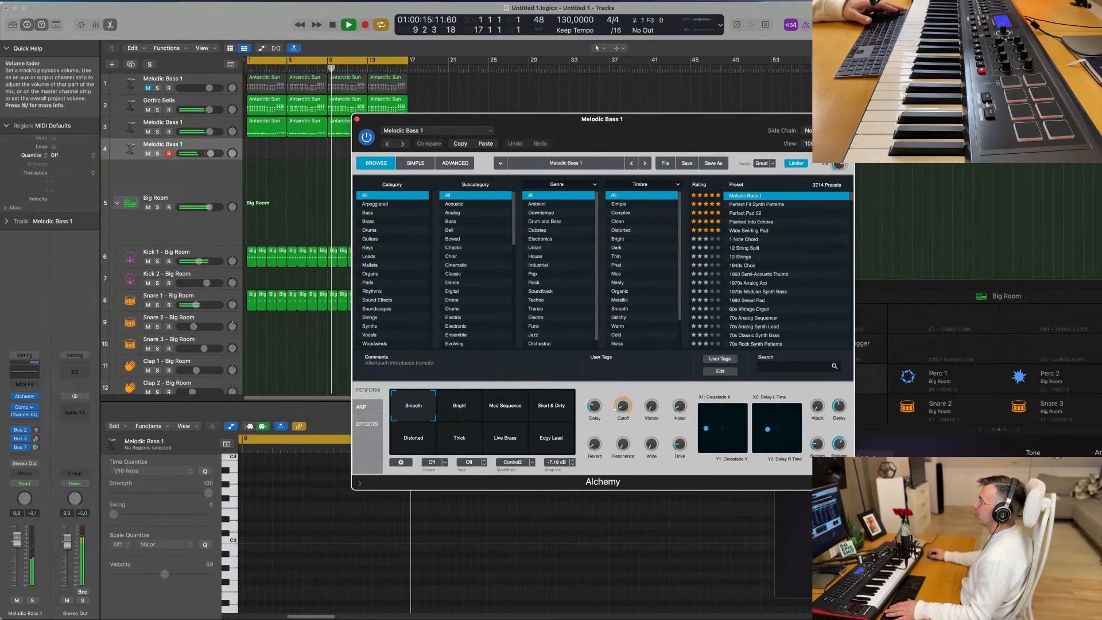
{"action": "left_click_drag", "start_coordinate": [17, 542], "coordinate": [16, 538]}
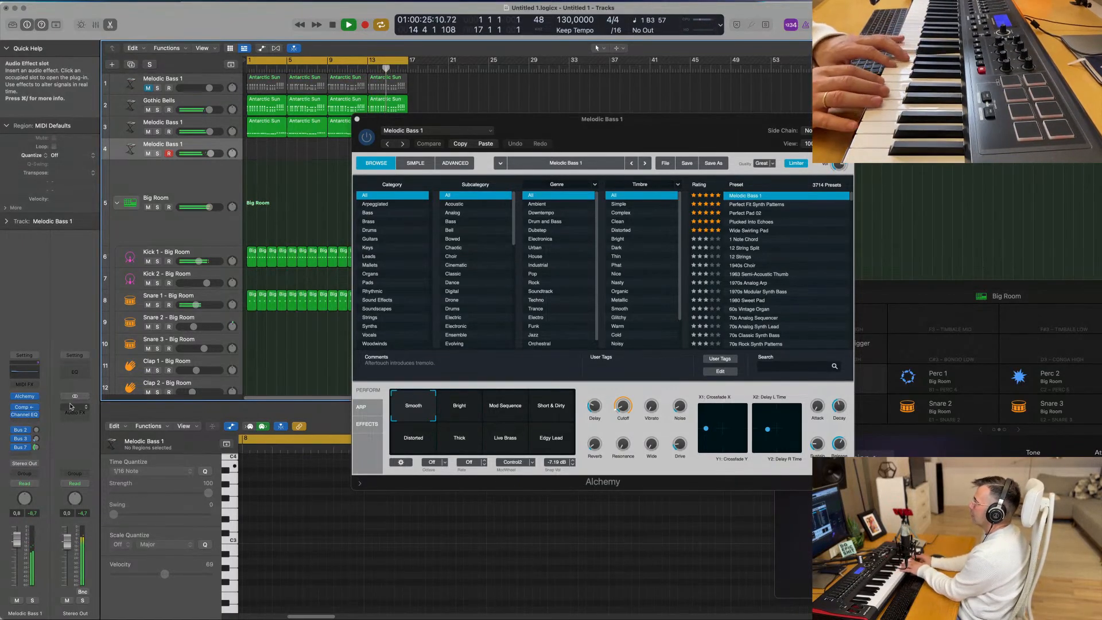
- Audition the Melodic Bass 1 snapshots Bright, Mod Sequence, Short & Dirty, Distorted and Thick over the playing arrangement
{"action": "left_click", "coordinate": [463, 410]}
{"action": "left_click", "coordinate": [516, 413]}
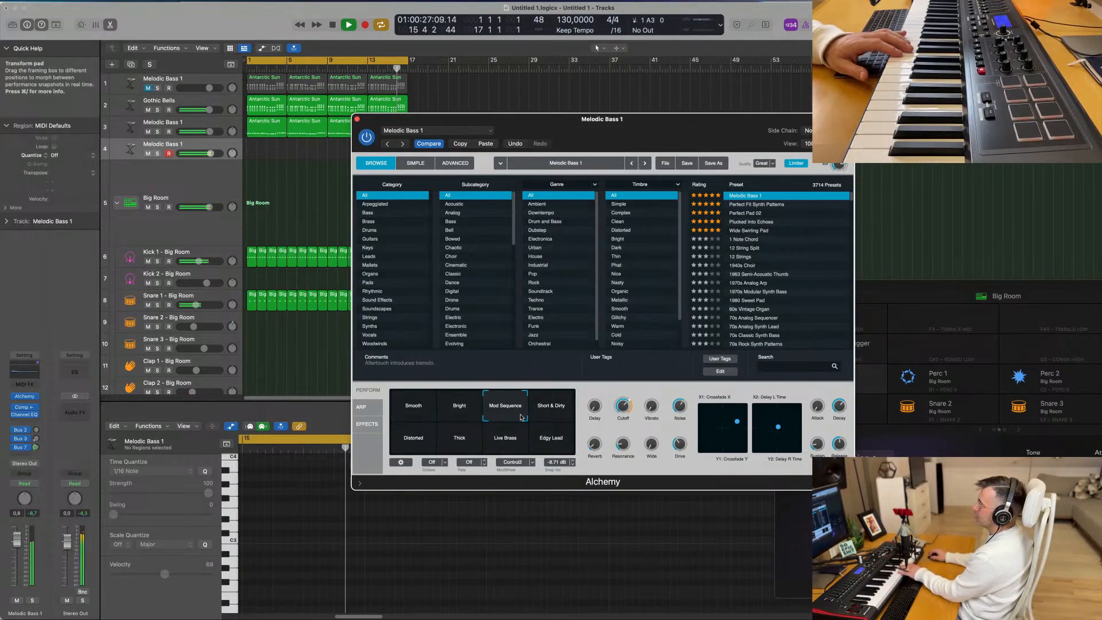
{"action": "left_click", "coordinate": [552, 412]}
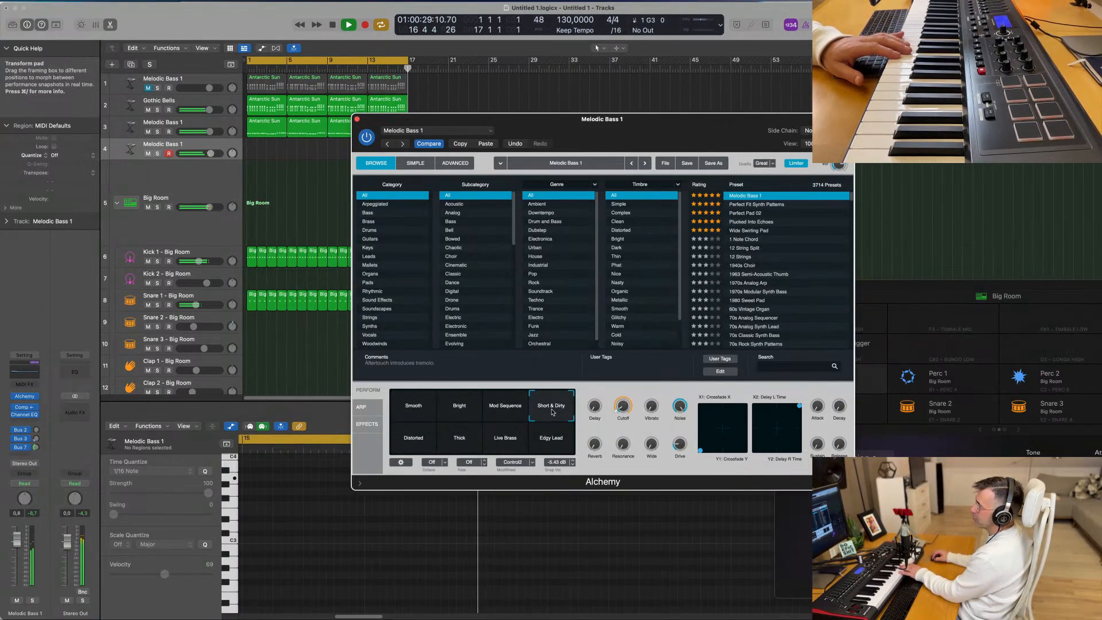
{"action": "left_click", "coordinate": [416, 451]}
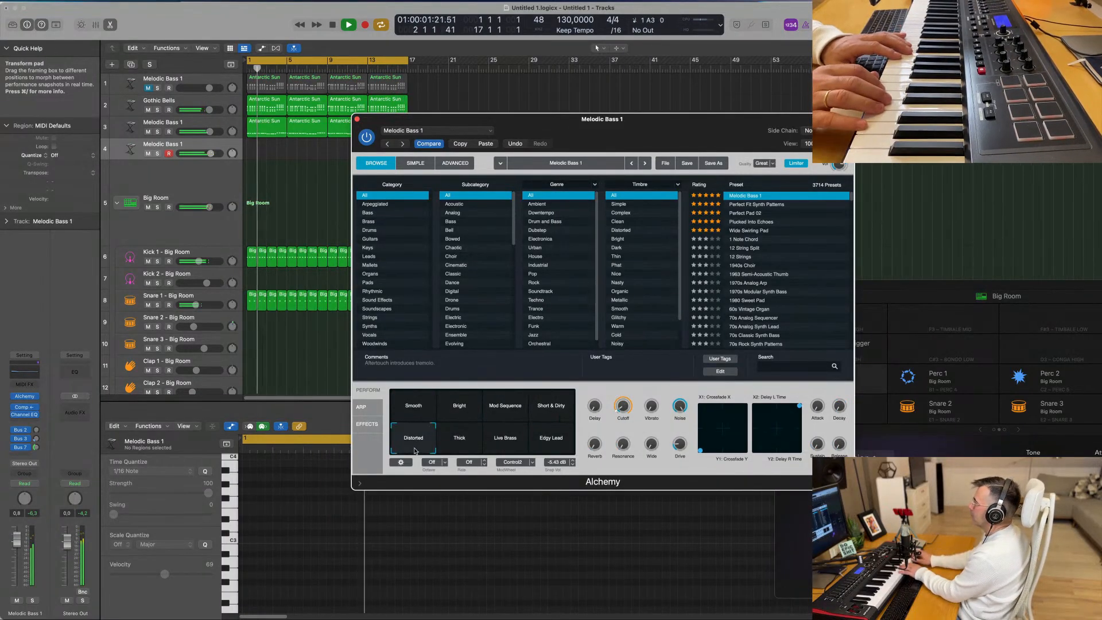
{"action": "left_click", "coordinate": [470, 448]}
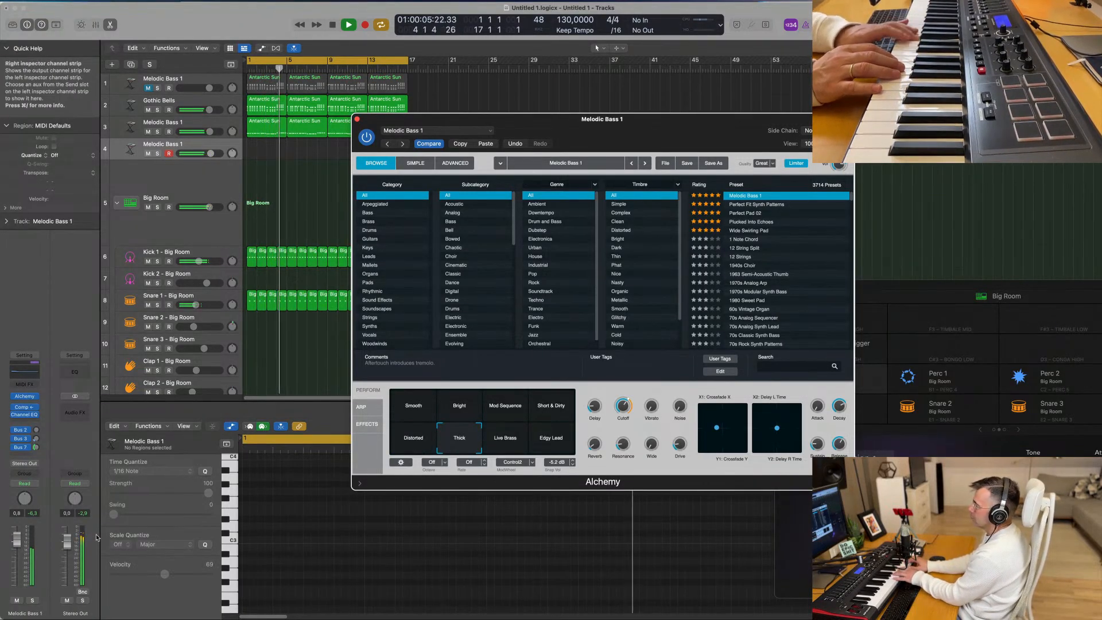
{"action": "key", "text": "space"}
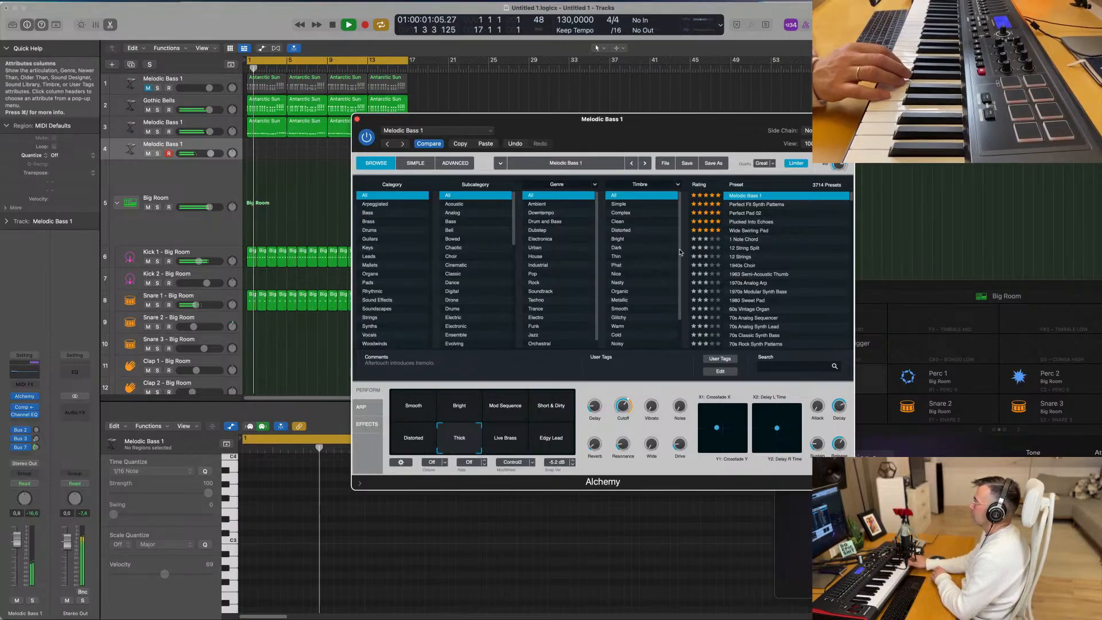
- Audition the Alloy, Canadian Crush and Contemporary Villain presets on the fourth track during playback
{"action": "scroll", "coordinate": [790, 237], "scroll_direction": "up", "scroll_amount": 5}
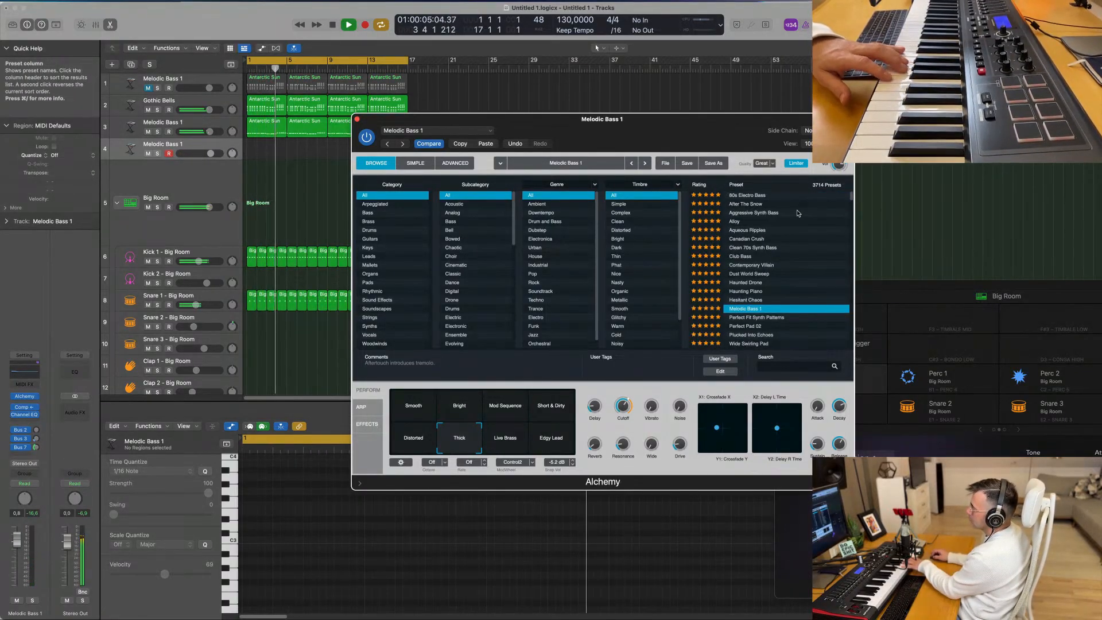
{"action": "left_click", "coordinate": [736, 222]}
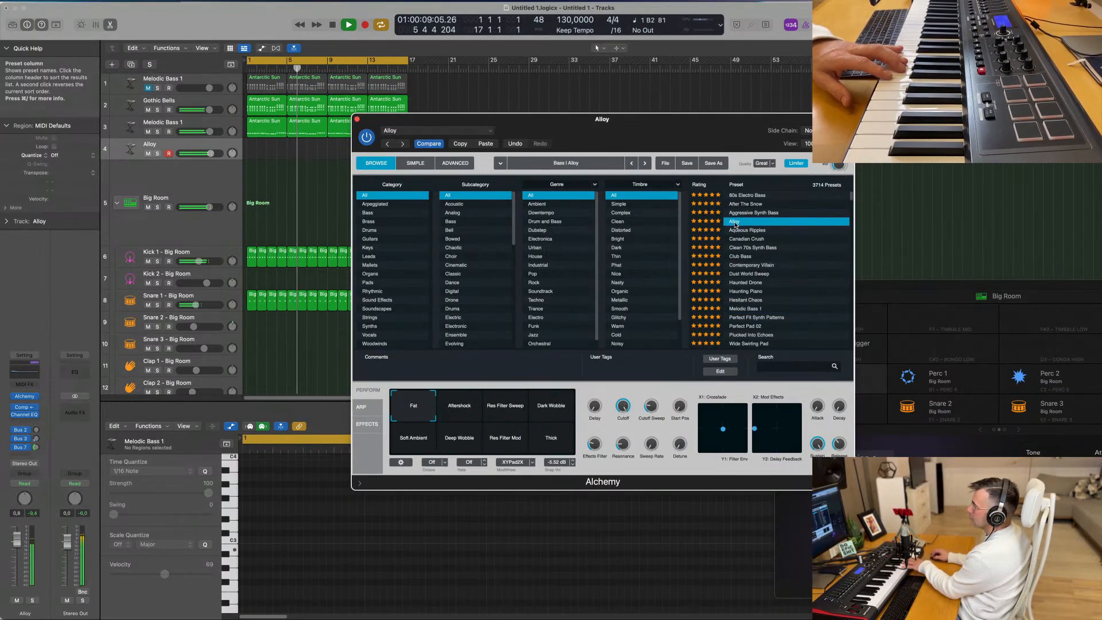
{"action": "left_click", "coordinate": [764, 239]}
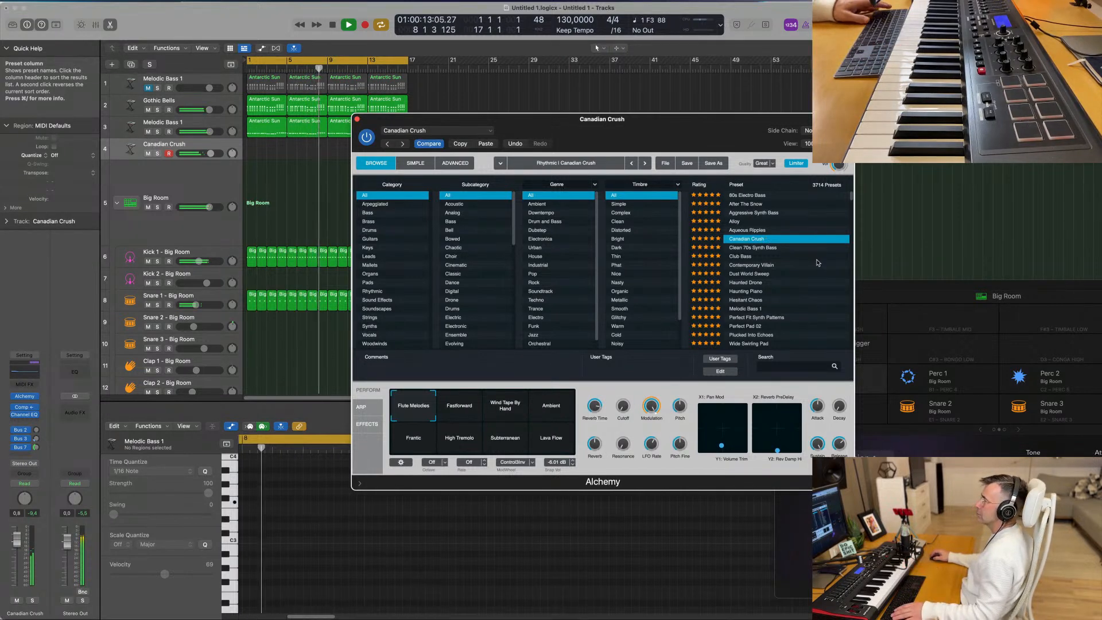
{"action": "scroll", "coordinate": [786, 247], "scroll_direction": "down", "scroll_amount": 2}
{"action": "left_click", "coordinate": [770, 248]}
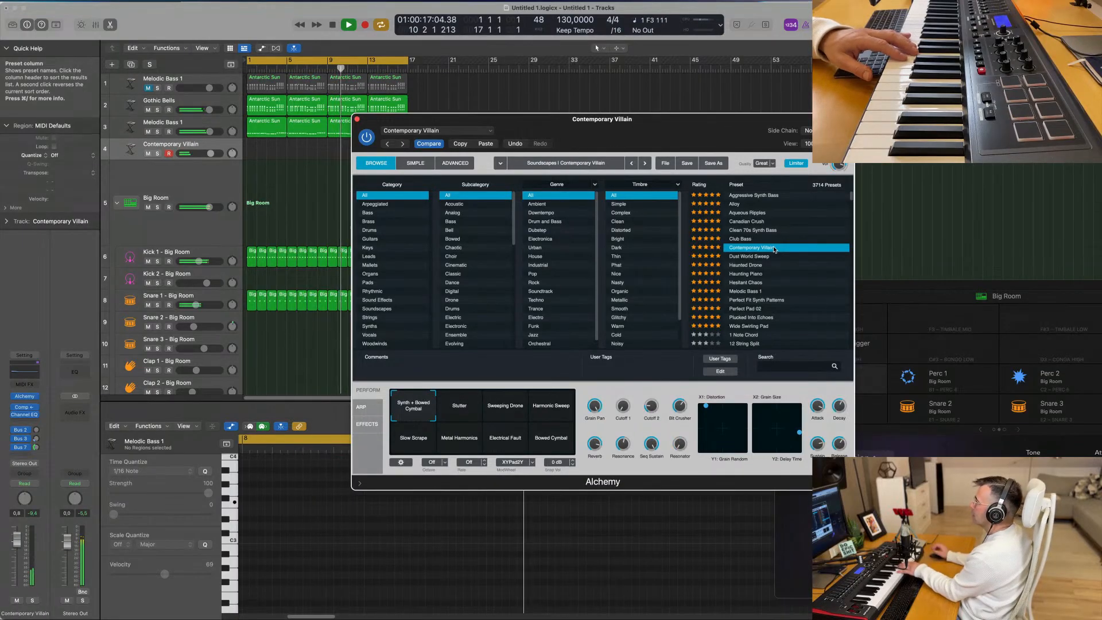
- Filter the presets to Leads and audition Airy Synth Lead and Analog Osmosis with its Thinner, Chorus and Thin snapshots
{"action": "left_click", "coordinate": [402, 256]}
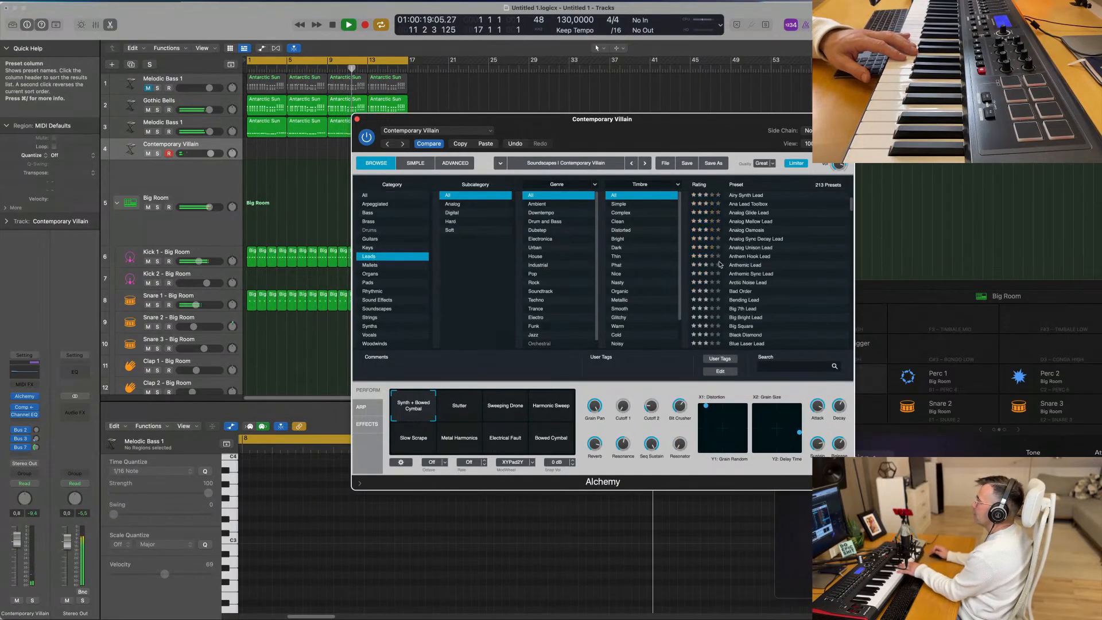
{"action": "left_click", "coordinate": [758, 198]}
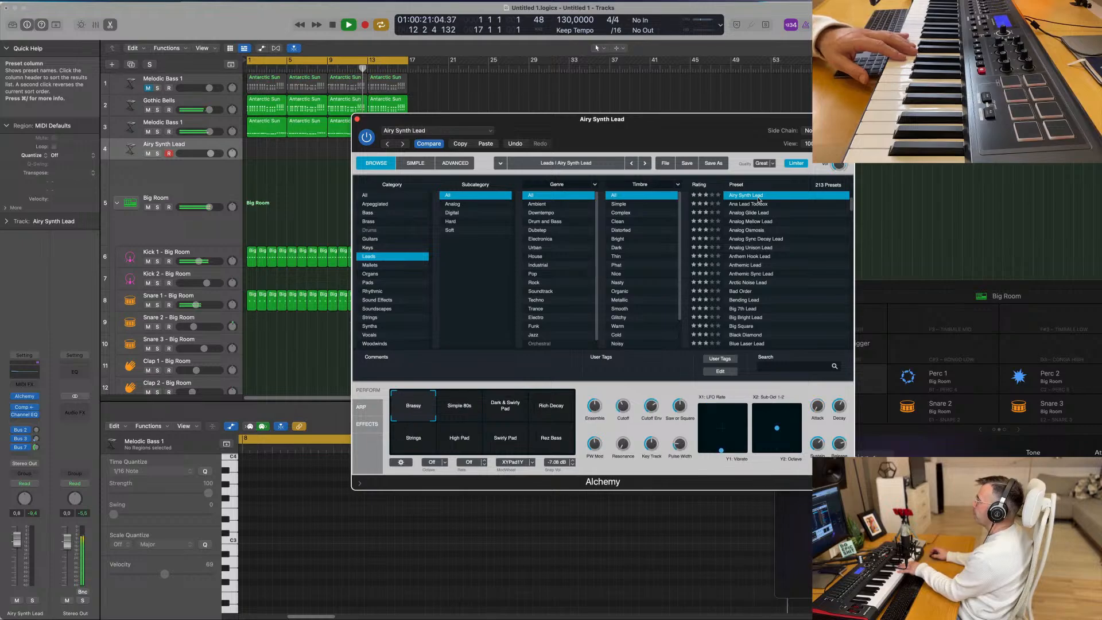
{"action": "left_click", "coordinate": [756, 231]}
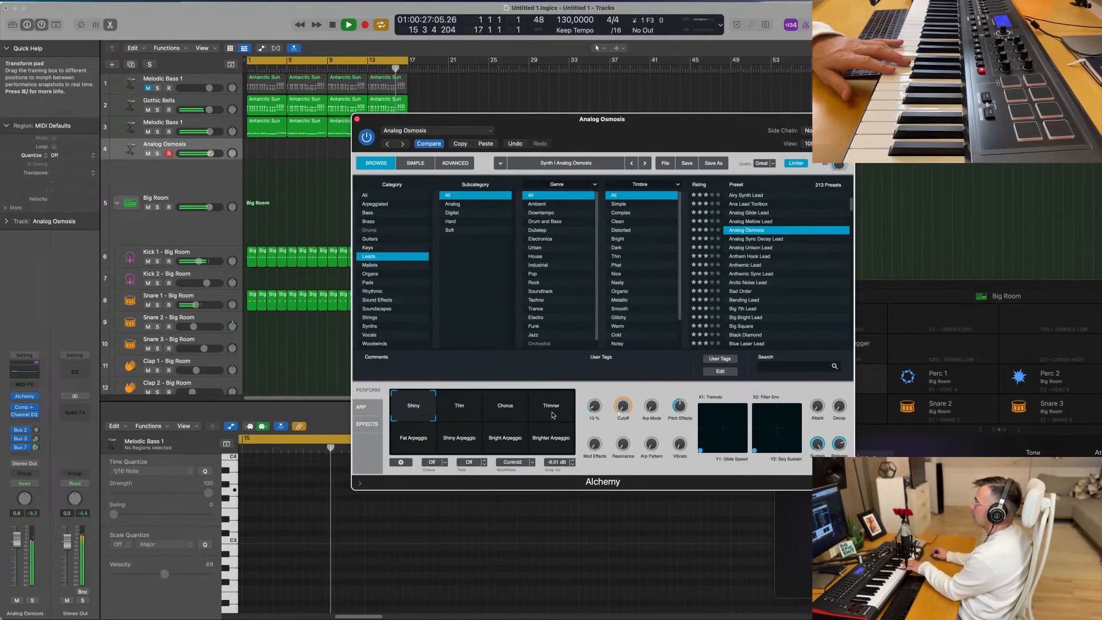
{"action": "left_click", "coordinate": [551, 408]}
{"action": "left_click", "coordinate": [498, 411]}
{"action": "left_click", "coordinate": [465, 408]}
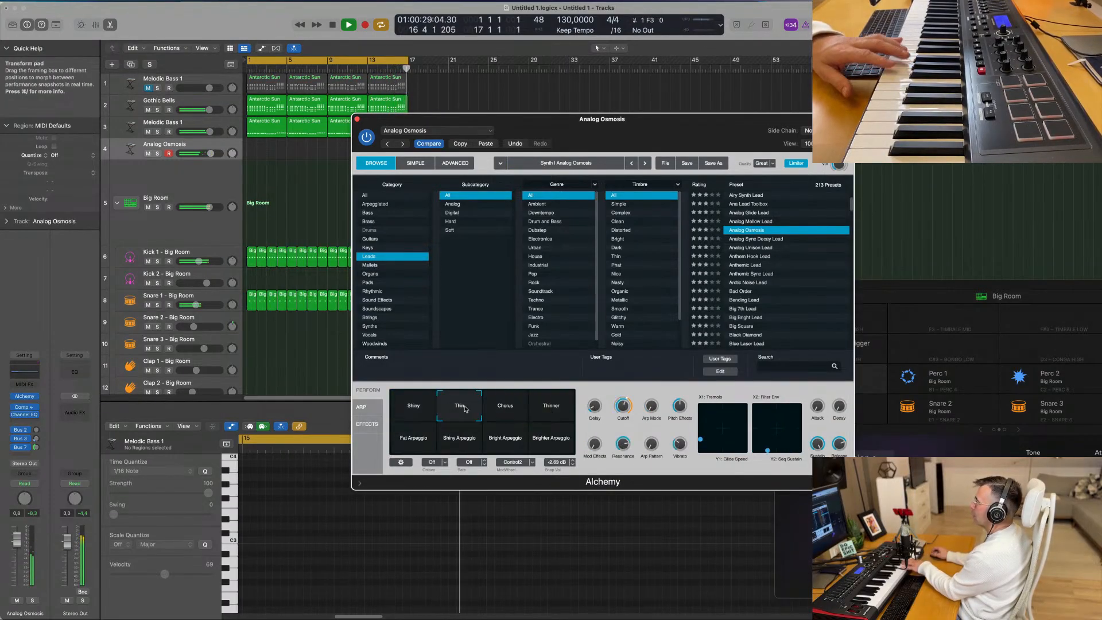
- Audition the Analog Sync Decay Lead, Anthem Hook Lead, Arctic Noise Lead, Big 7th Lead and Bending Lead presets during playback
{"action": "left_click", "coordinate": [768, 240]}
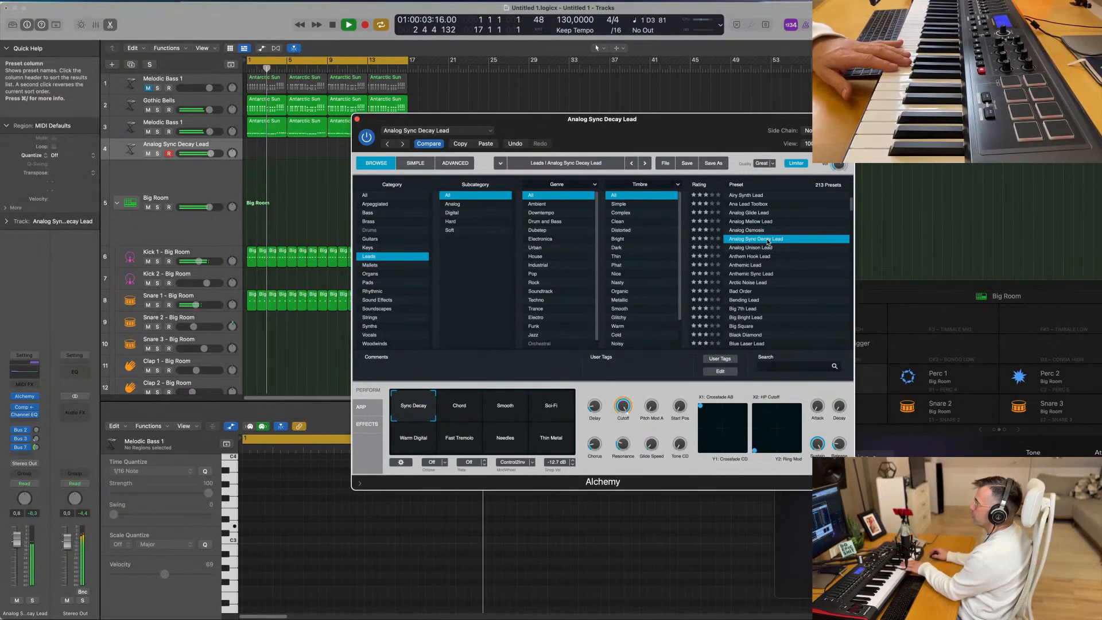
{"action": "left_click", "coordinate": [762, 255]}
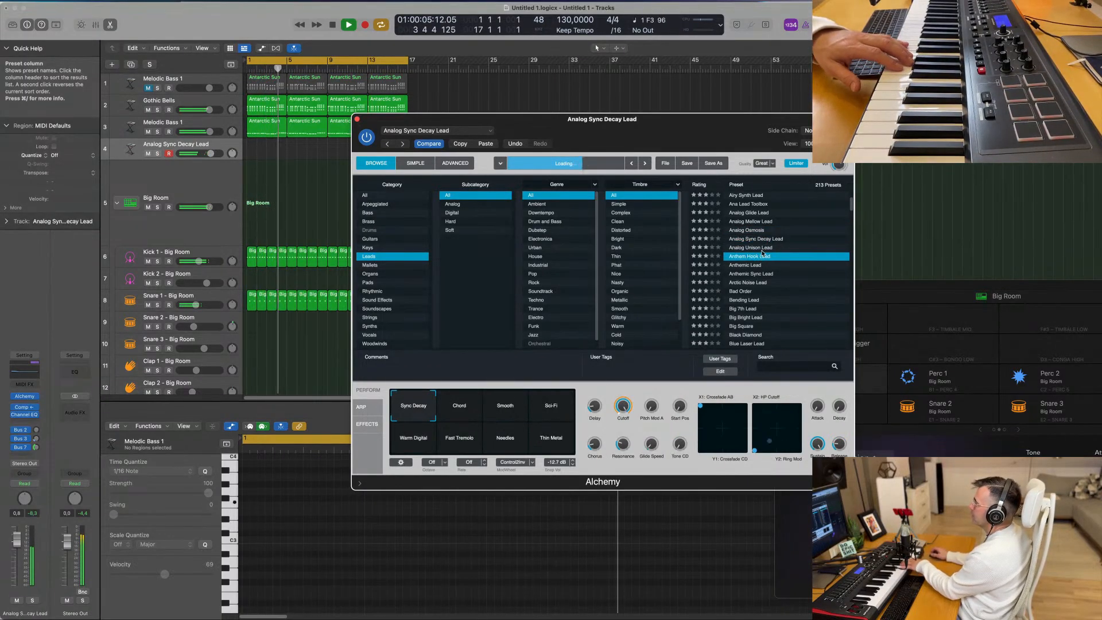
{"action": "left_click", "coordinate": [756, 283]}
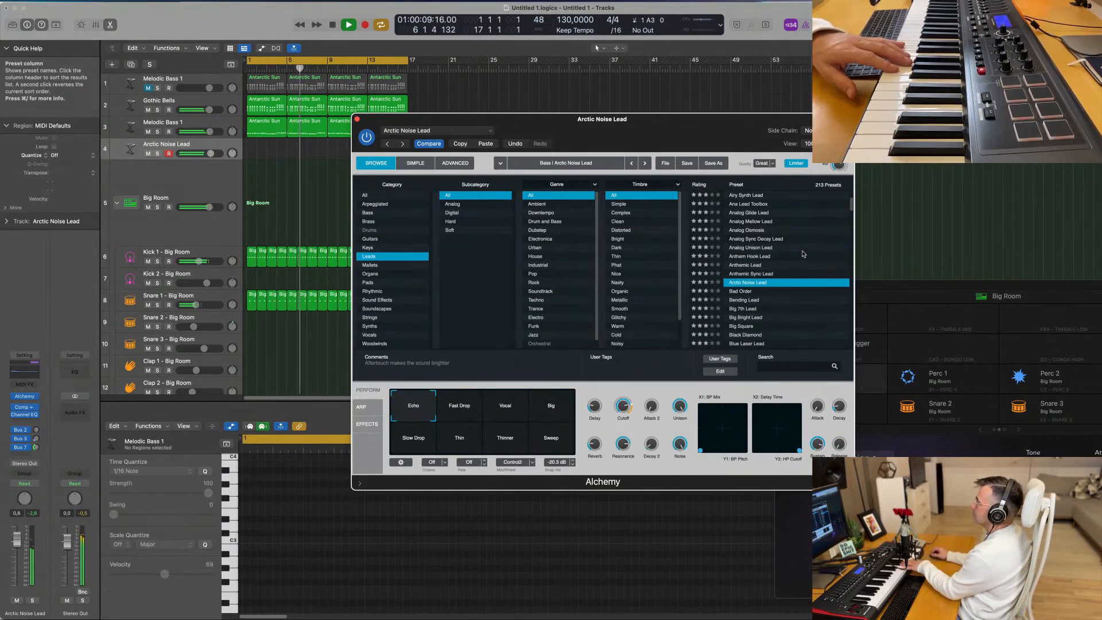
{"action": "scroll", "coordinate": [803, 290], "scroll_direction": "down", "scroll_amount": 3}
{"action": "left_click", "coordinate": [752, 268]}
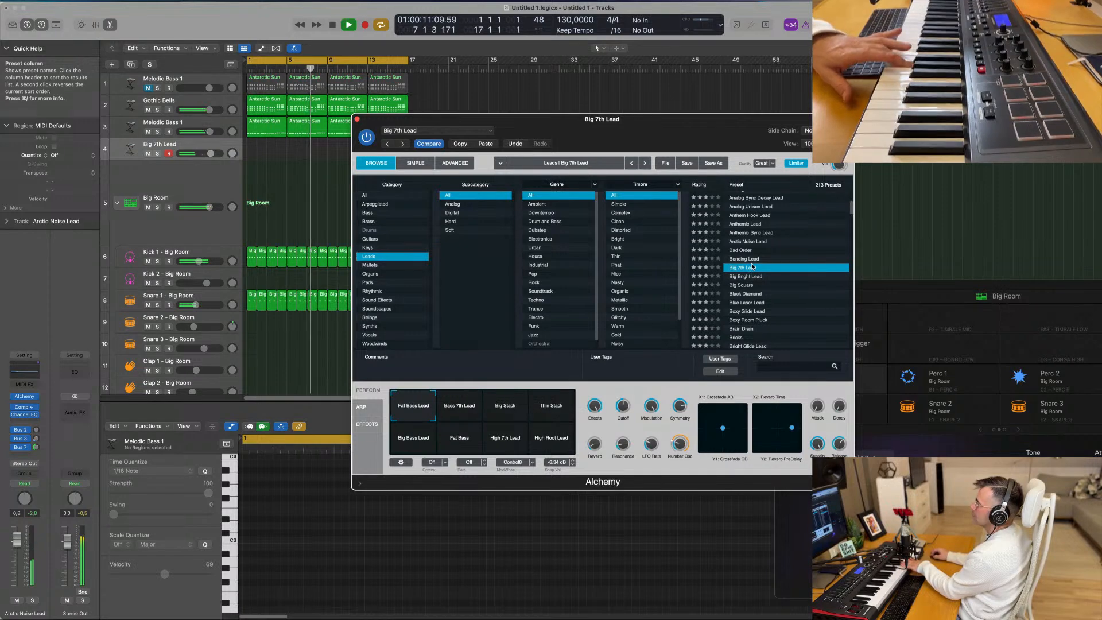
{"action": "left_click", "coordinate": [756, 260]}
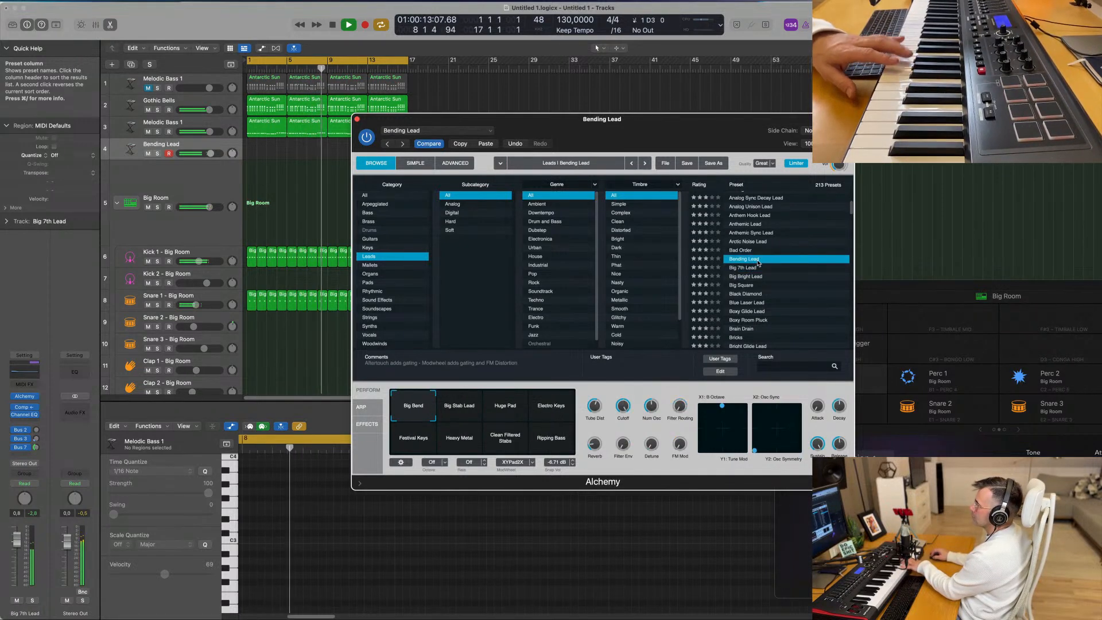
- Load the Black Diamond lead preset on the fourth track and switch it to the Detuned Plucks snapshot
{"action": "scroll", "coordinate": [819, 297], "scroll_direction": "down", "scroll_amount": 1}
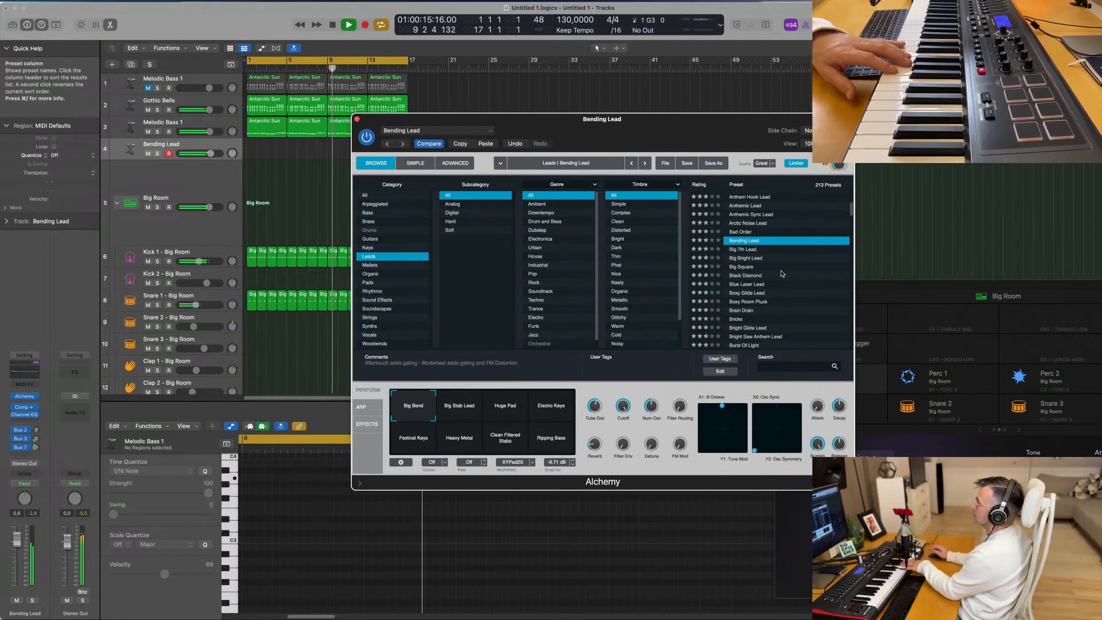
{"action": "left_click", "coordinate": [752, 276]}
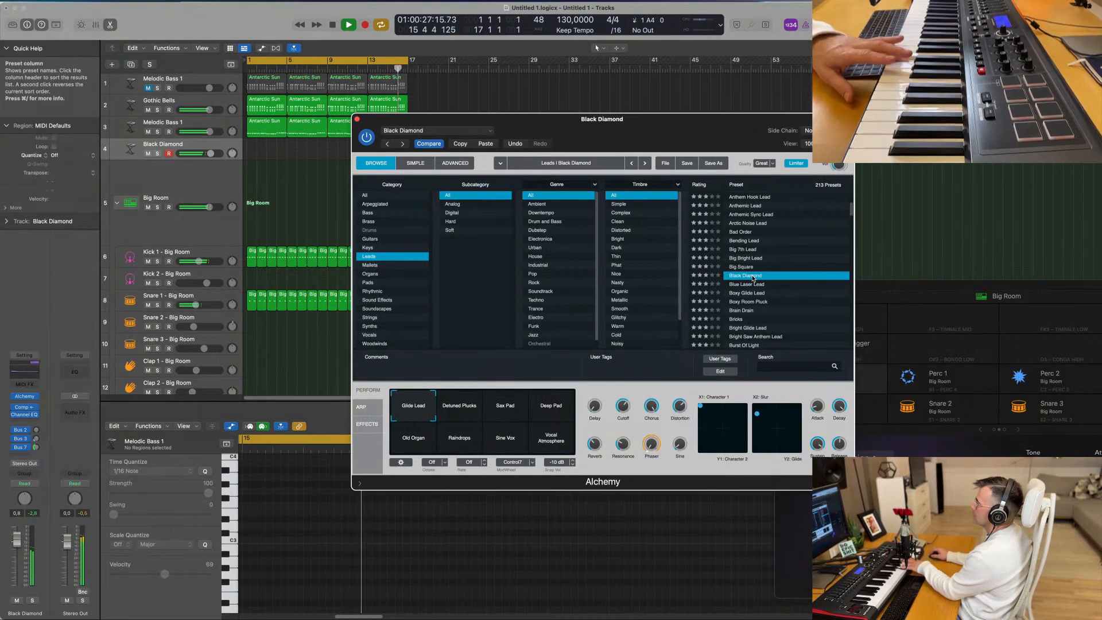
{"action": "left_click", "coordinate": [461, 408]}
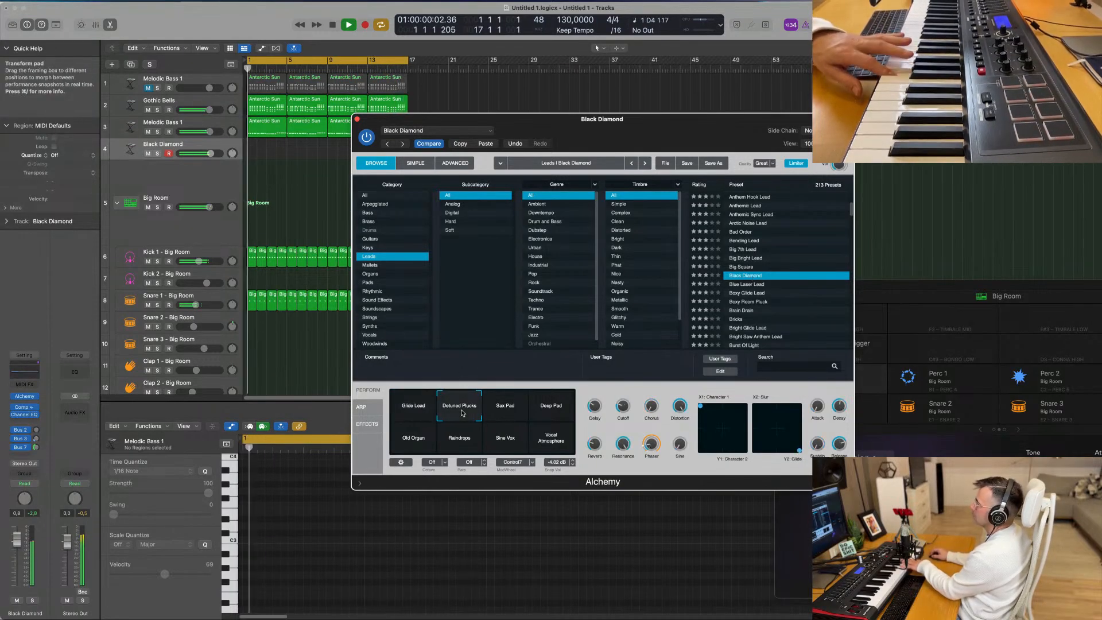
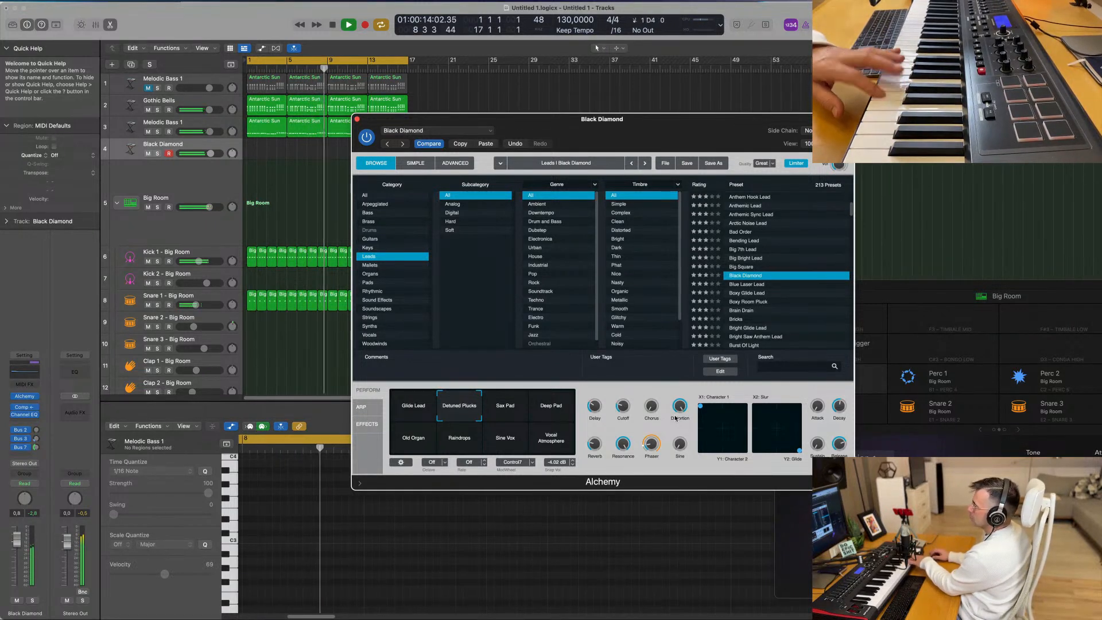
- Adjust the Black Diamond track's Bus 7 send level and record a two-bar melody on it from bar 1
{"action": "left_click", "coordinate": [35, 447]}
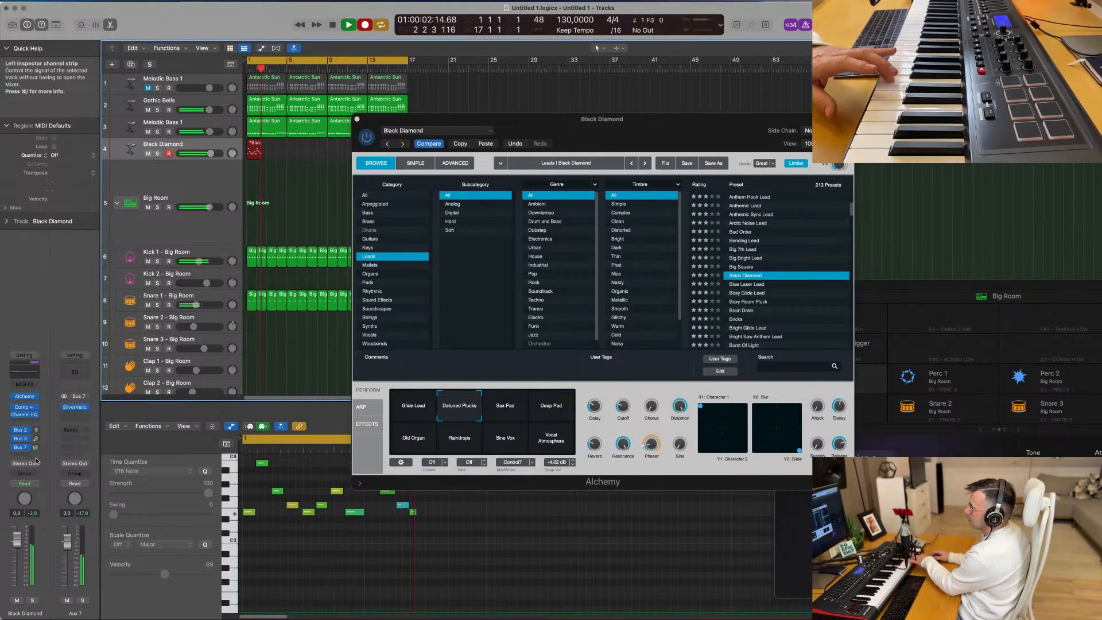
{"action": "key", "text": "space"}
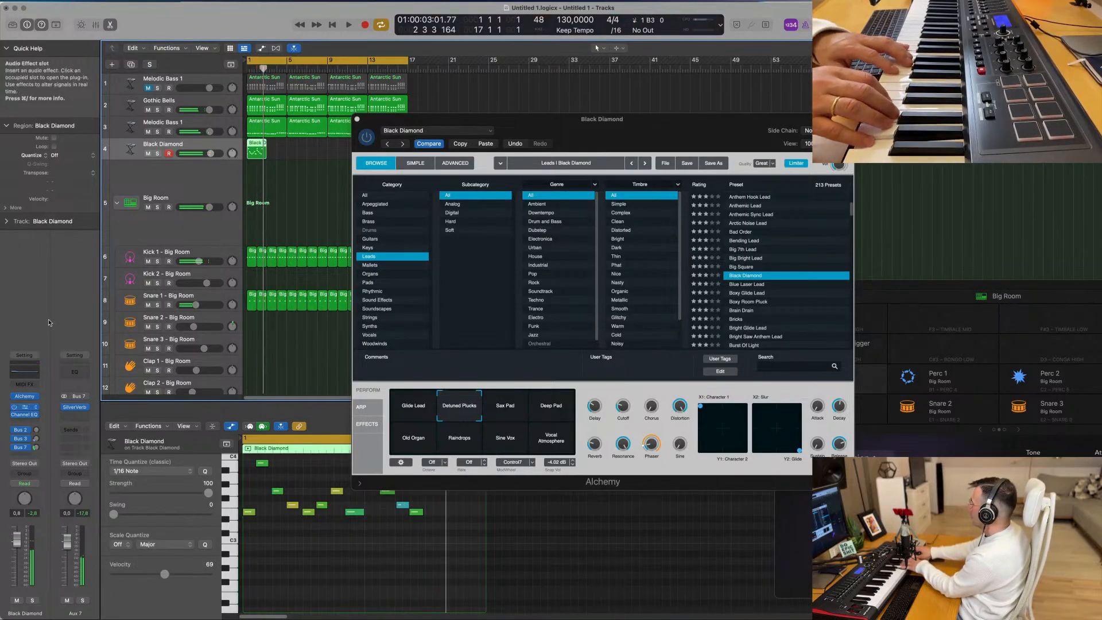
{"action": "left_click_drag", "start_coordinate": [535, 123], "coordinate": [769, 130]}
- Quantize all notes of the recorded Black Diamond melody to 1/16 notes and play it back
{"action": "left_click", "coordinate": [319, 539]}
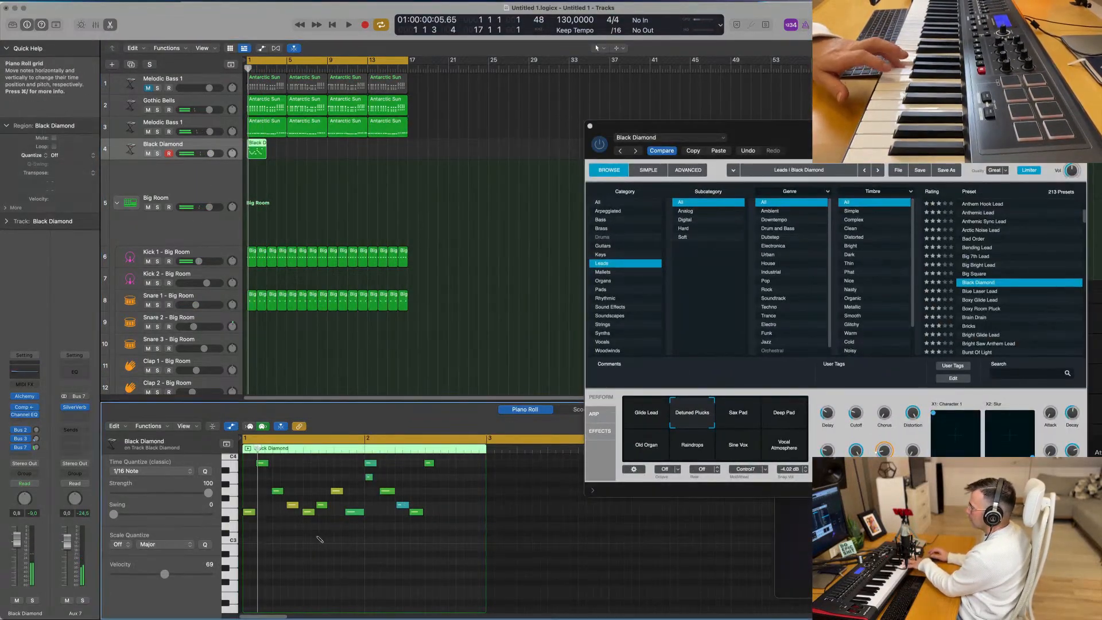
{"action": "key", "text": "super+a"}
{"action": "key", "text": "q"}
{"action": "key", "text": "space"}
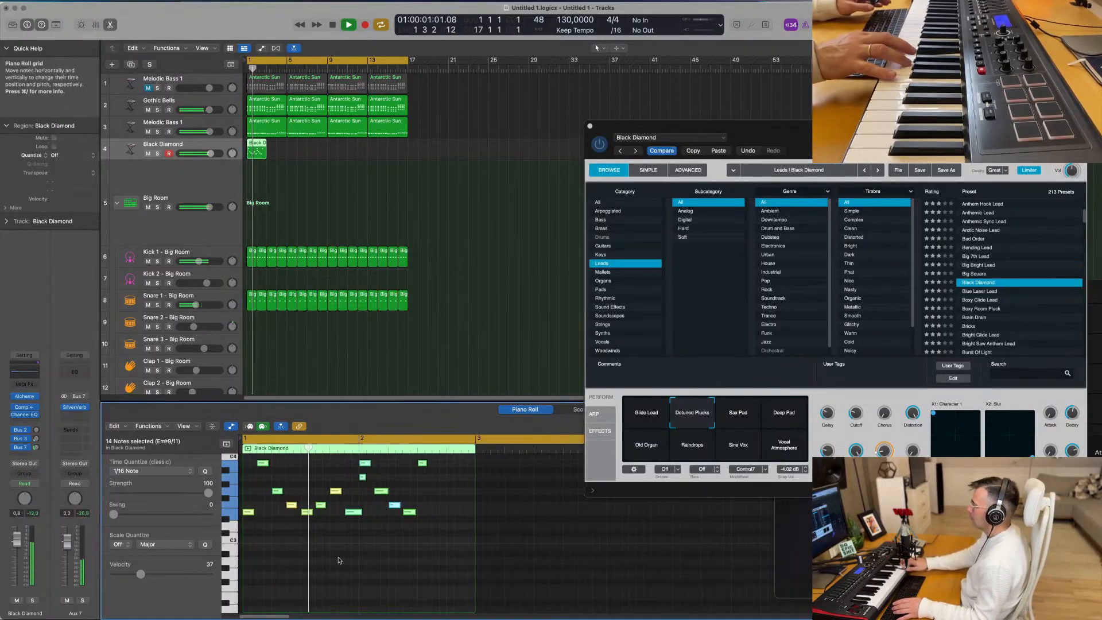
{"action": "key", "text": "space"}
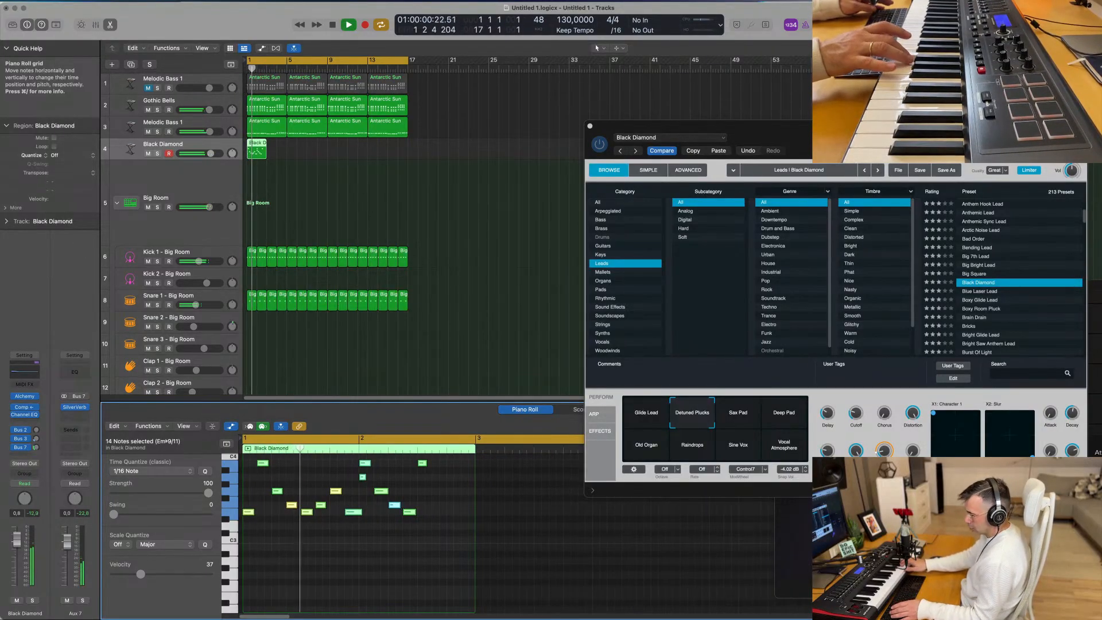
{"action": "left_click_drag", "start_coordinate": [363, 515], "coordinate": [362, 516]}
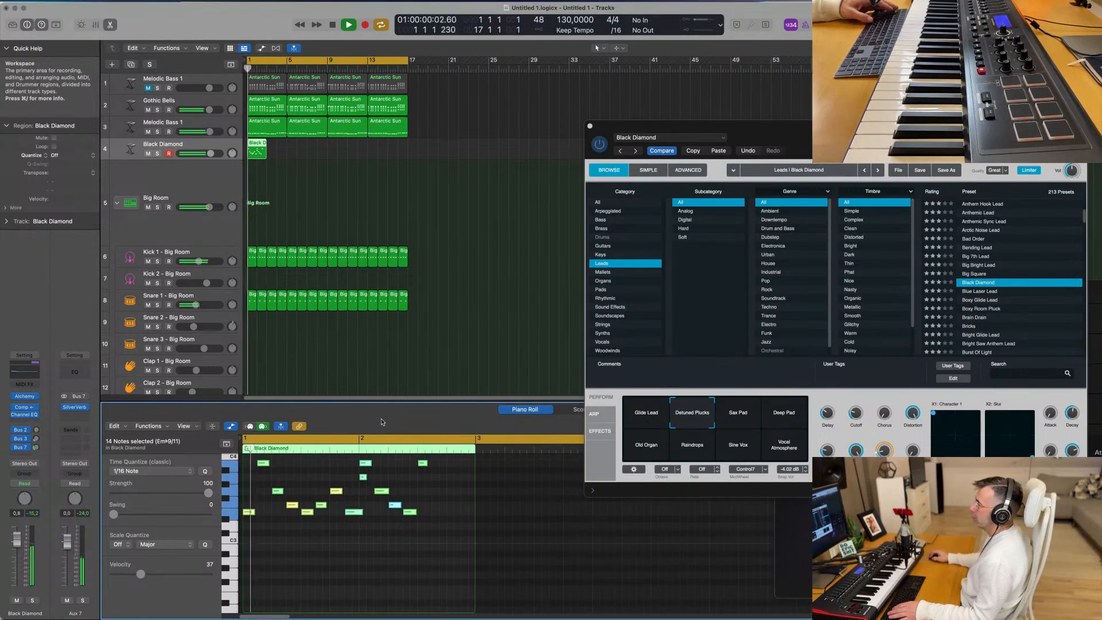
{"action": "key", "text": "space"}
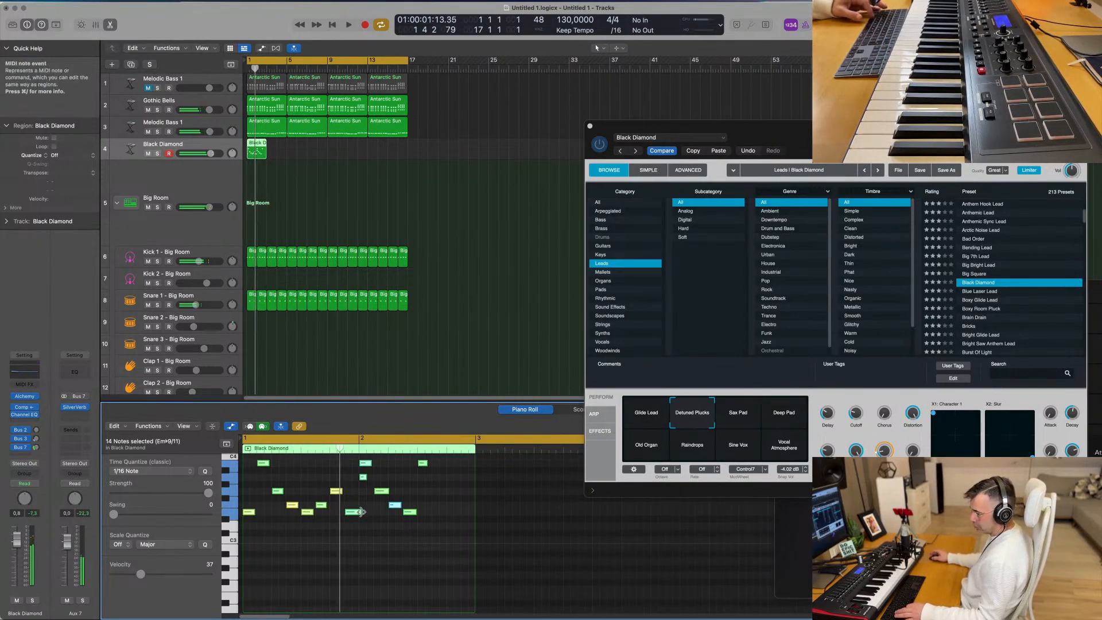
- Shorten the note running up to bar 2 in the melody and delete all notes after it
{"action": "left_click_drag", "start_coordinate": [361, 512], "coordinate": [359, 513]}
{"action": "key", "text": "super+z"}
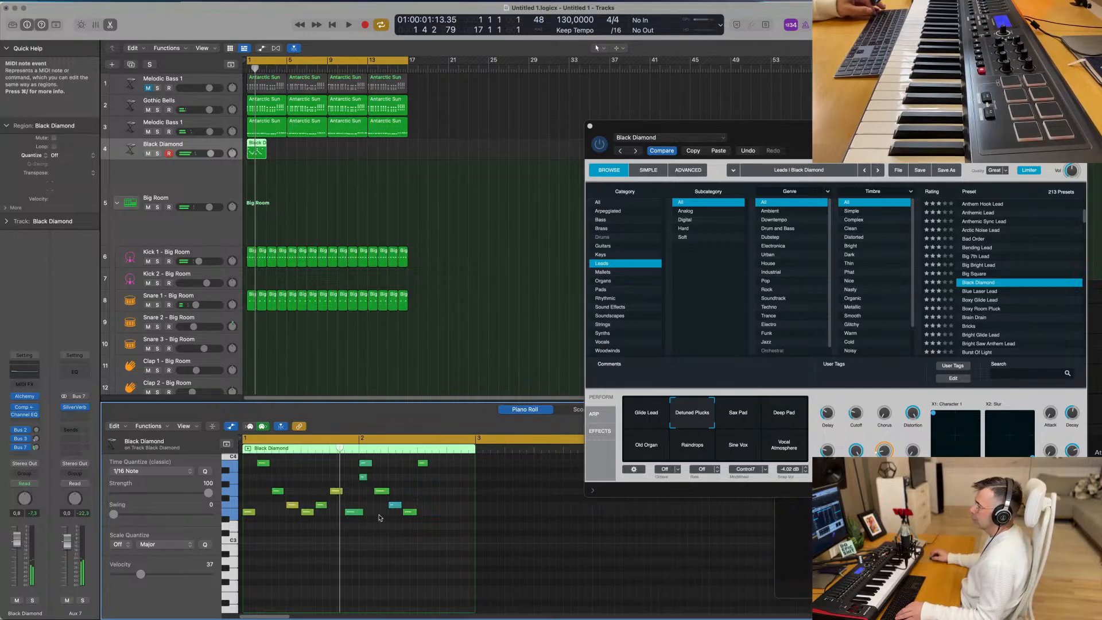
{"action": "left_click", "coordinate": [361, 512]}
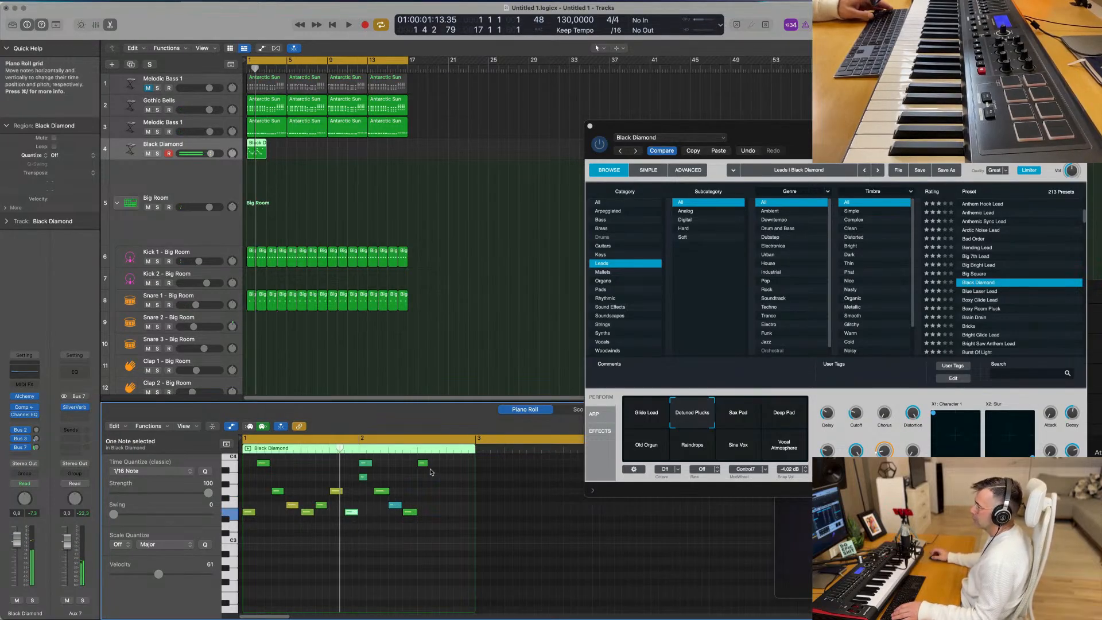
{"action": "left_click_drag", "start_coordinate": [440, 462], "coordinate": [363, 519]}
{"action": "key", "text": "Delete"}
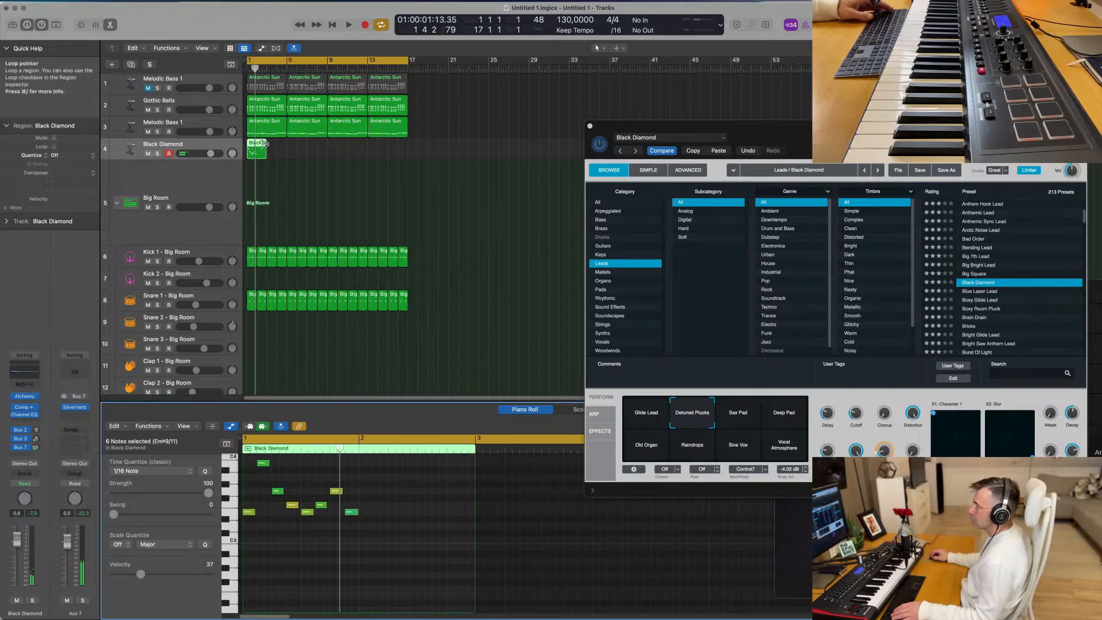
- Trim the Black Diamond region to one bar and play it briefly
{"action": "left_click_drag", "start_coordinate": [265, 153], "coordinate": [256, 155]}
{"action": "key", "text": "space"}
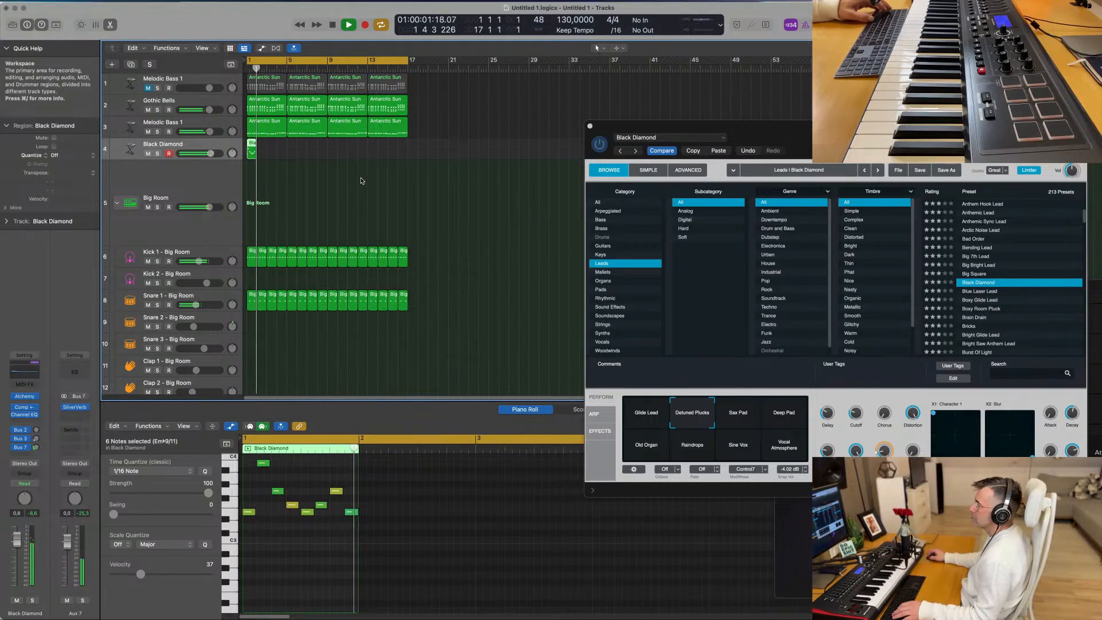
{"action": "key", "text": "space"}
- Repeat the one-bar Black Diamond region until it fills all 16 bars
{"action": "key", "text": "super+r"}
{"action": "key", "text": "super+r"}
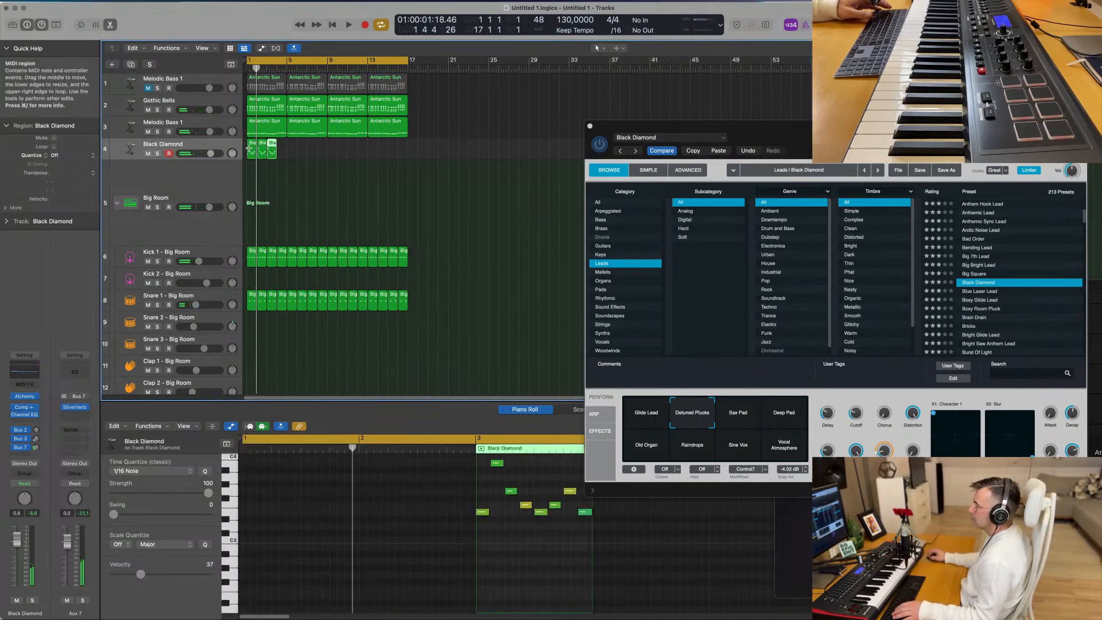
{"action": "key", "text": "super+r"}
{"action": "left_click_drag", "start_coordinate": [301, 151], "coordinate": [216, 156]}
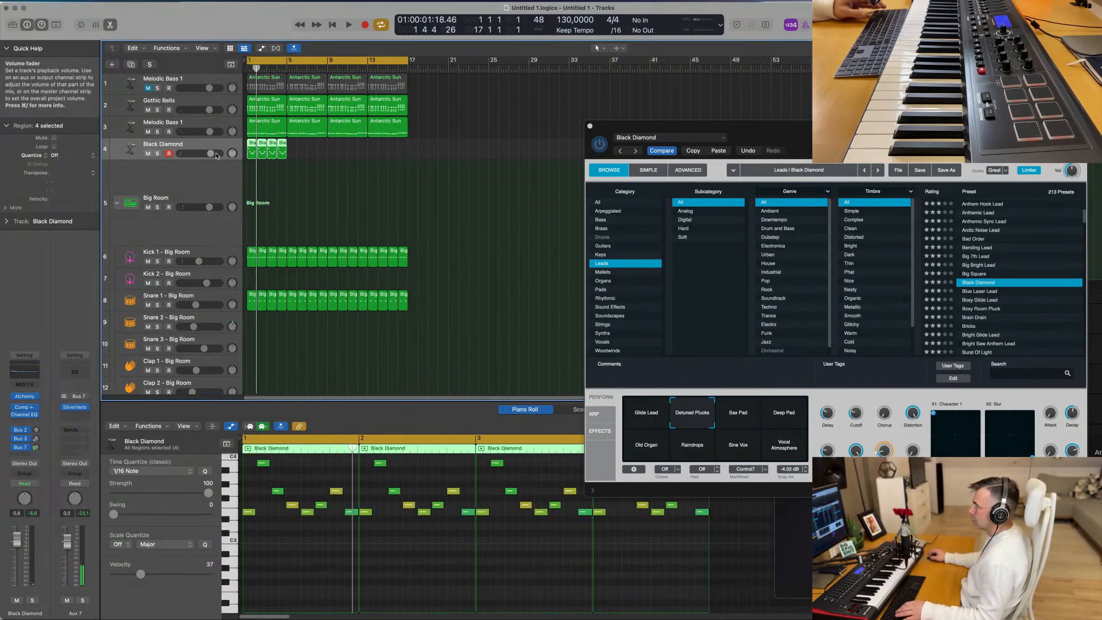
{"action": "key", "text": "super+r"}
{"action": "key", "text": "super+r"}
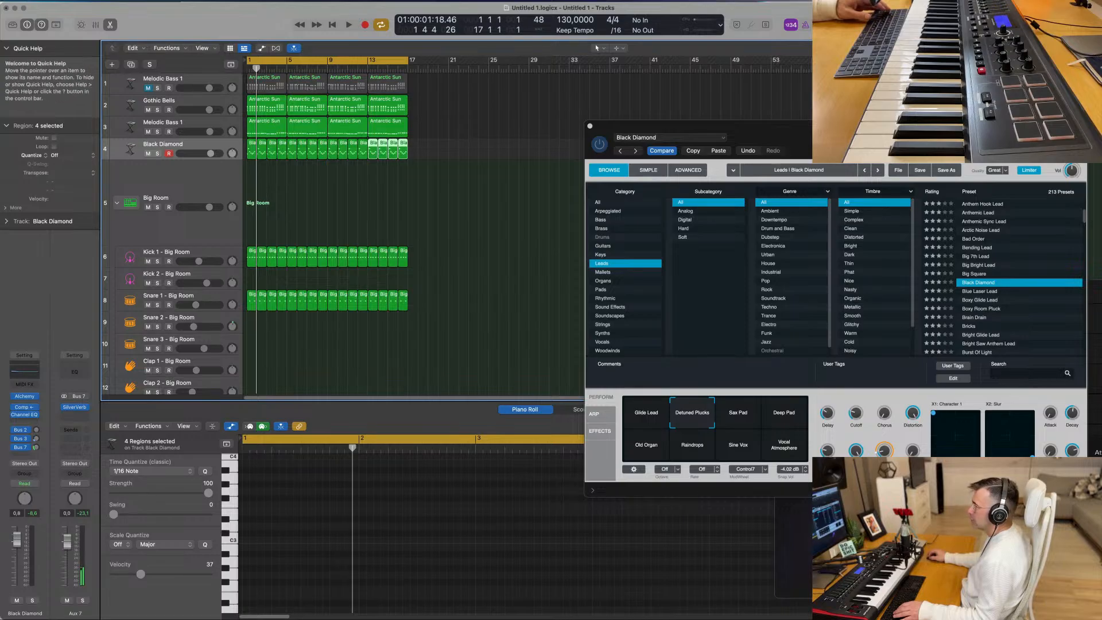
- Audition Black Diamond's Deep Pad, Sax Pad, Old Organ, Raindrops, Sine Vox, Vocal Atmosphere and Glide Lead snapshots during playback, finishing on Detuned Plucks
{"action": "left_click_drag", "start_coordinate": [910, 135], "coordinate": [724, 141]}
{"action": "key", "text": "space"}
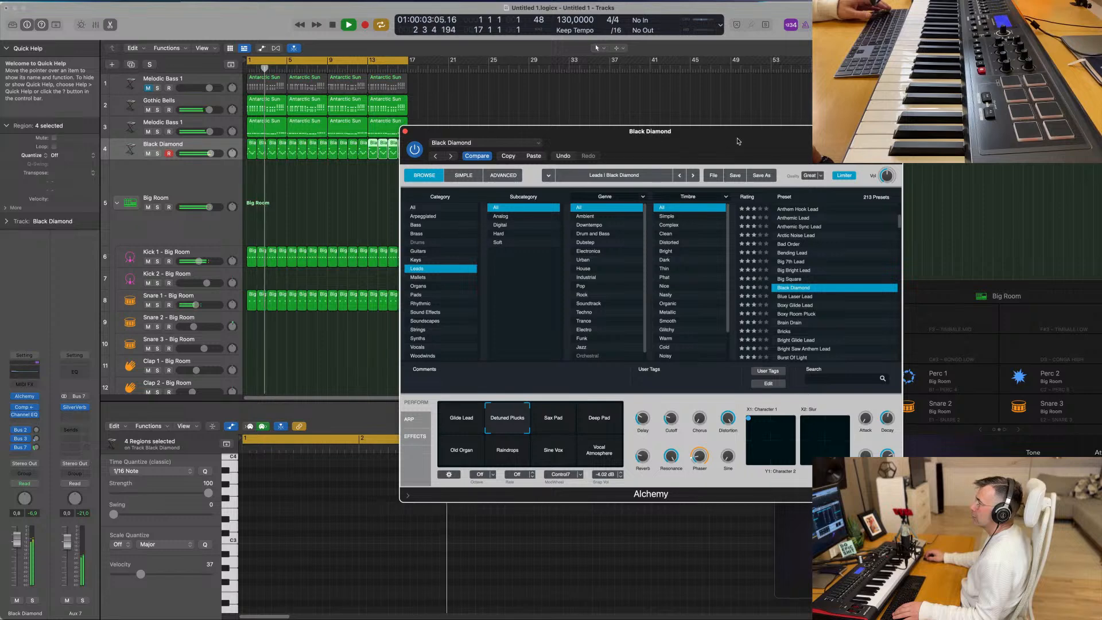
{"action": "left_click_drag", "start_coordinate": [738, 141], "coordinate": [707, 134]}
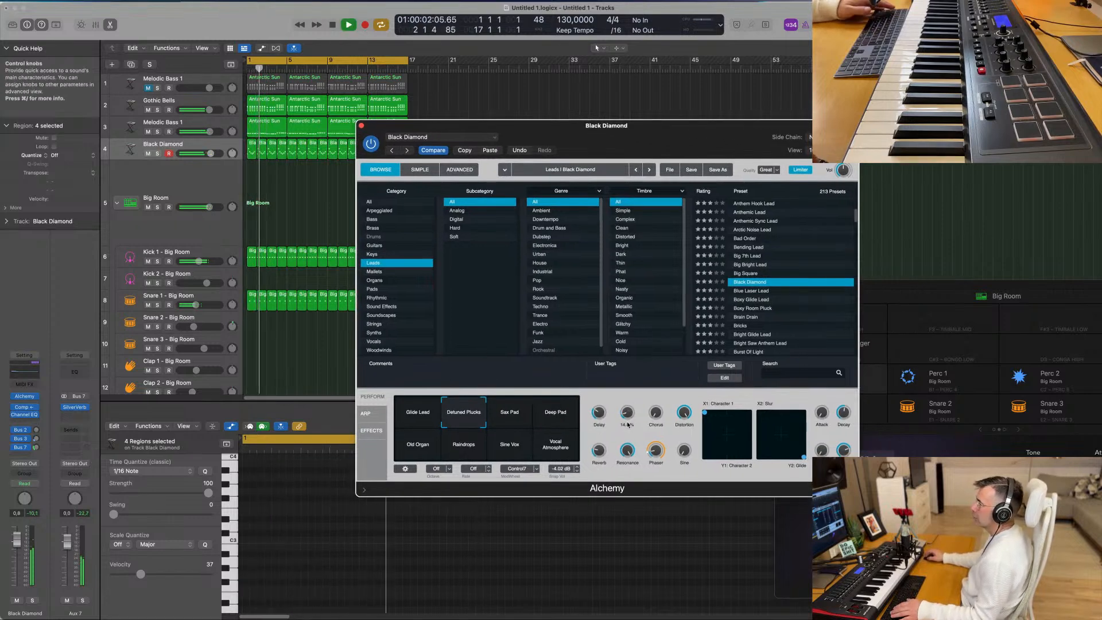
{"action": "left_click", "coordinate": [566, 414]}
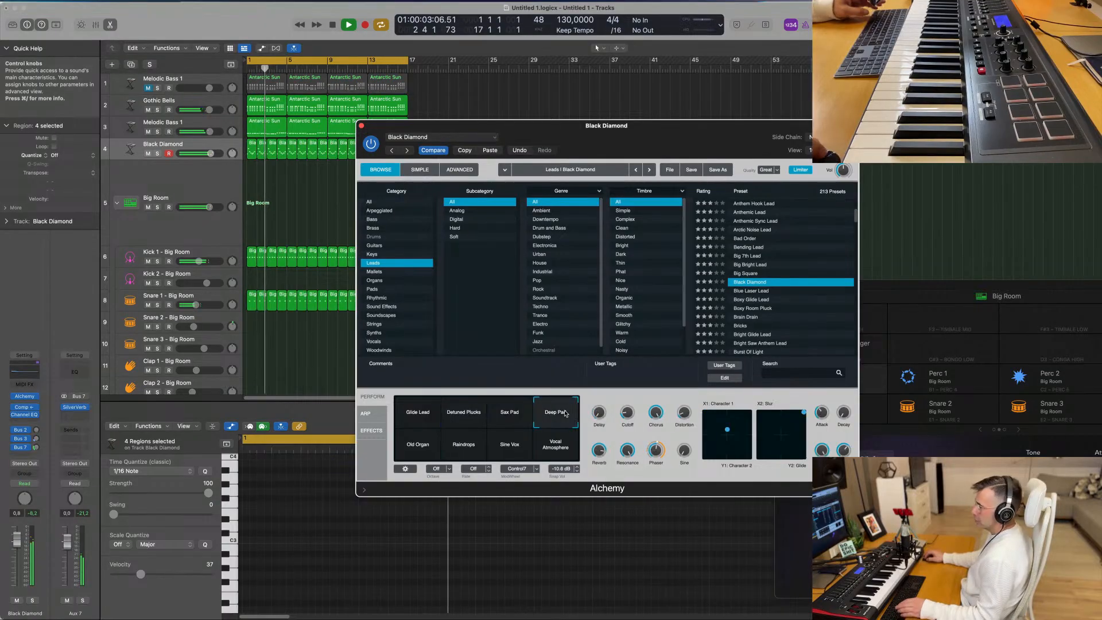
{"action": "left_click", "coordinate": [510, 414]}
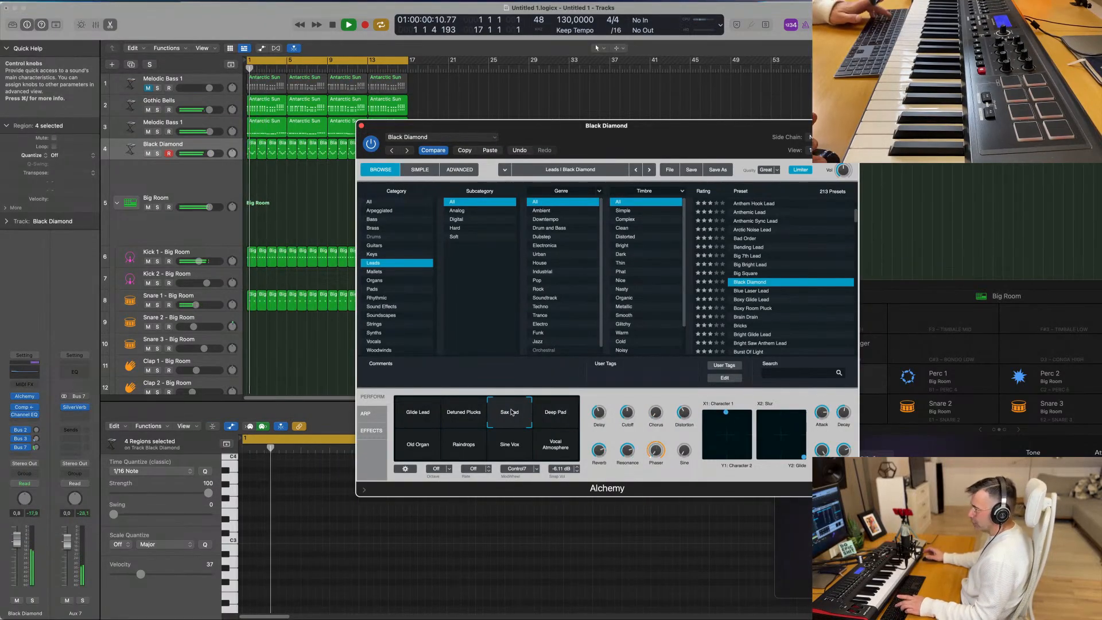
{"action": "left_click", "coordinate": [421, 445]}
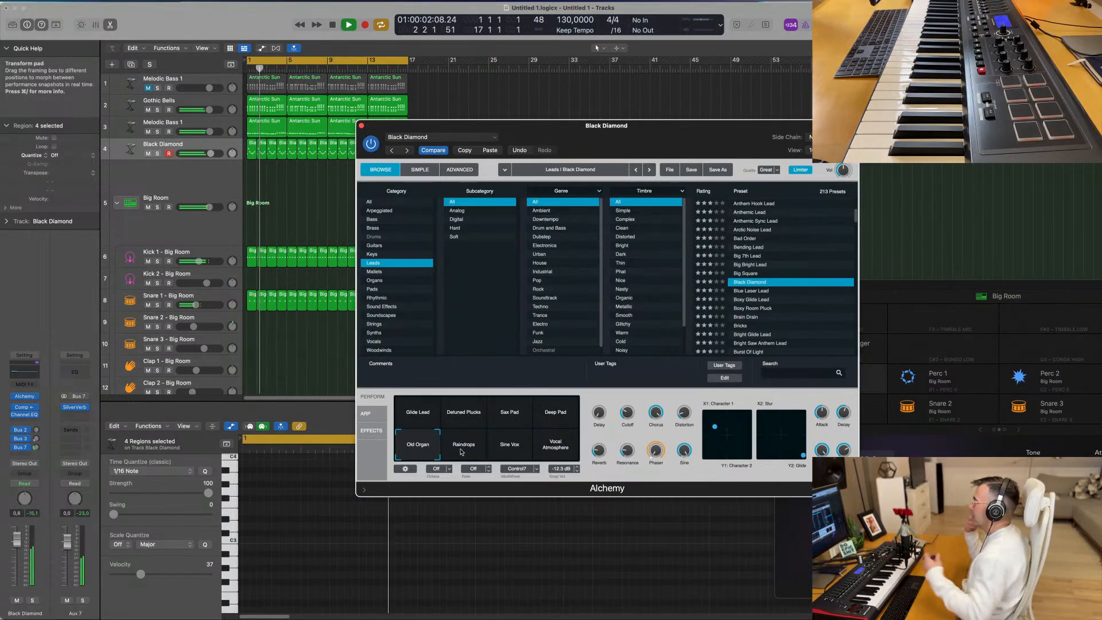
{"action": "left_click", "coordinate": [465, 447]}
{"action": "left_click", "coordinate": [508, 450]}
{"action": "left_click", "coordinate": [559, 443]}
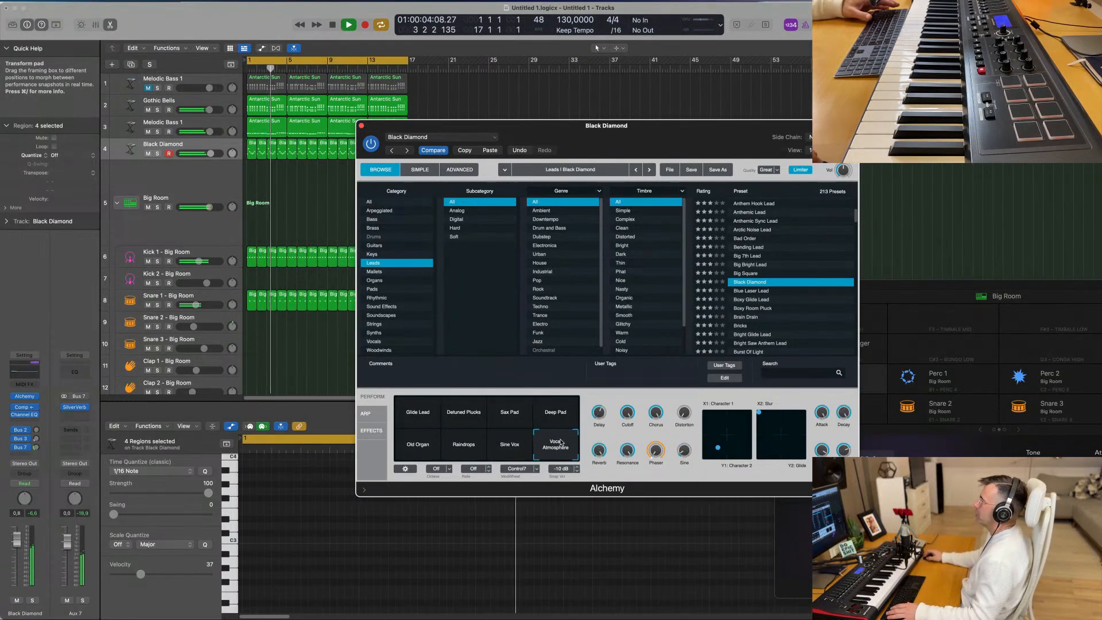
{"action": "left_click", "coordinate": [420, 410]}
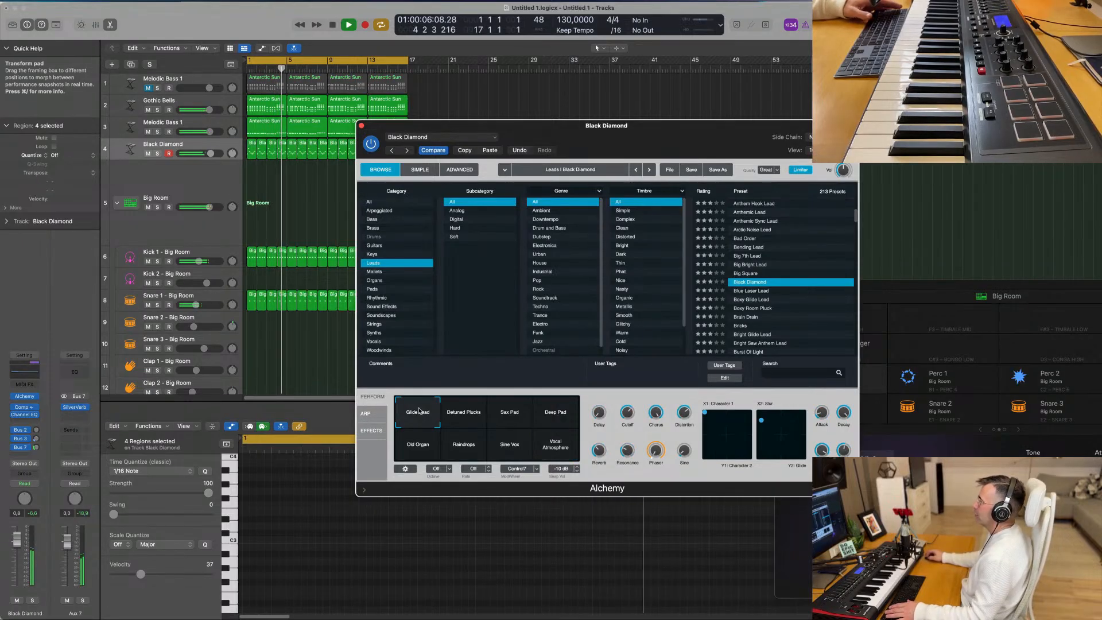
{"action": "left_click", "coordinate": [463, 412]}
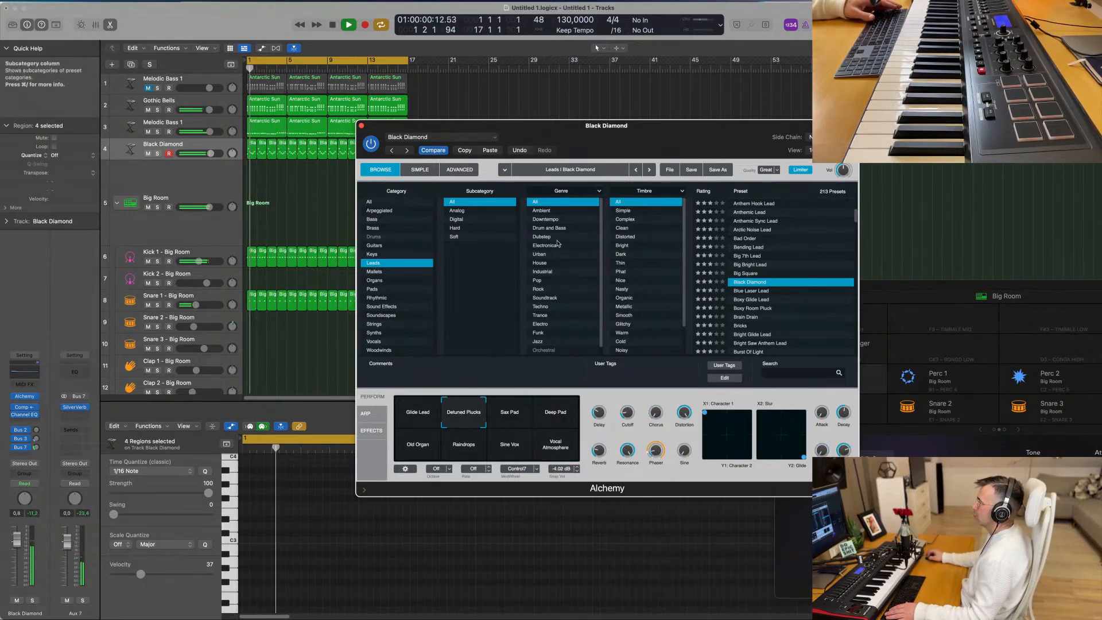
- Duplicate the Black Diamond track and copy its 16 lead regions onto the new fifth track
{"action": "left_click_drag", "start_coordinate": [642, 134], "coordinate": [783, 106]}
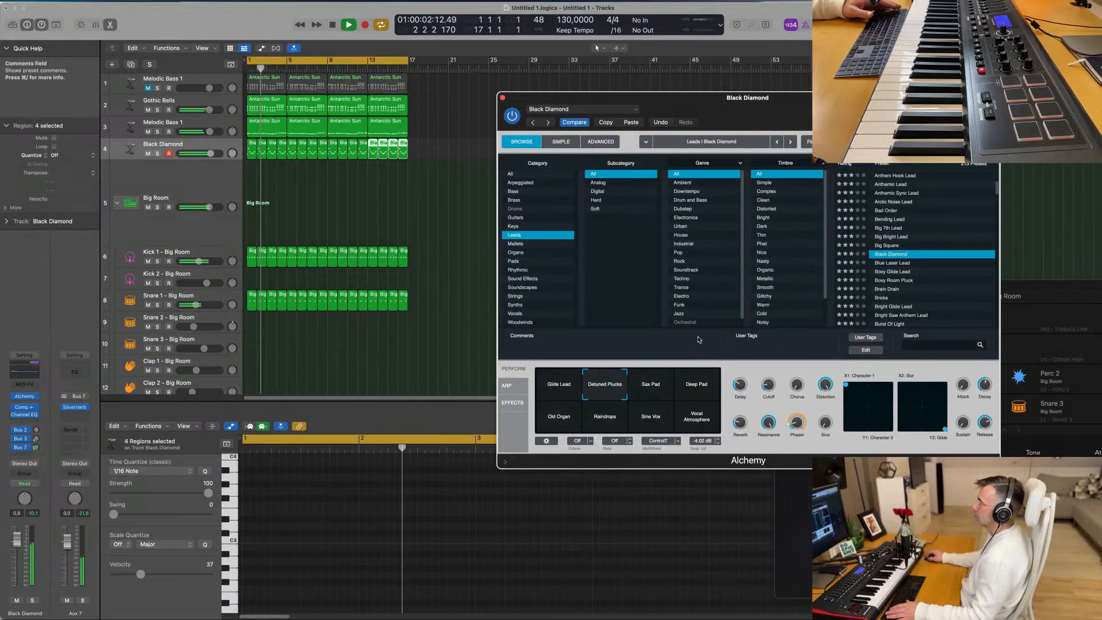
{"action": "key", "text": "Return"}
{"action": "left_click", "coordinate": [215, 142]}
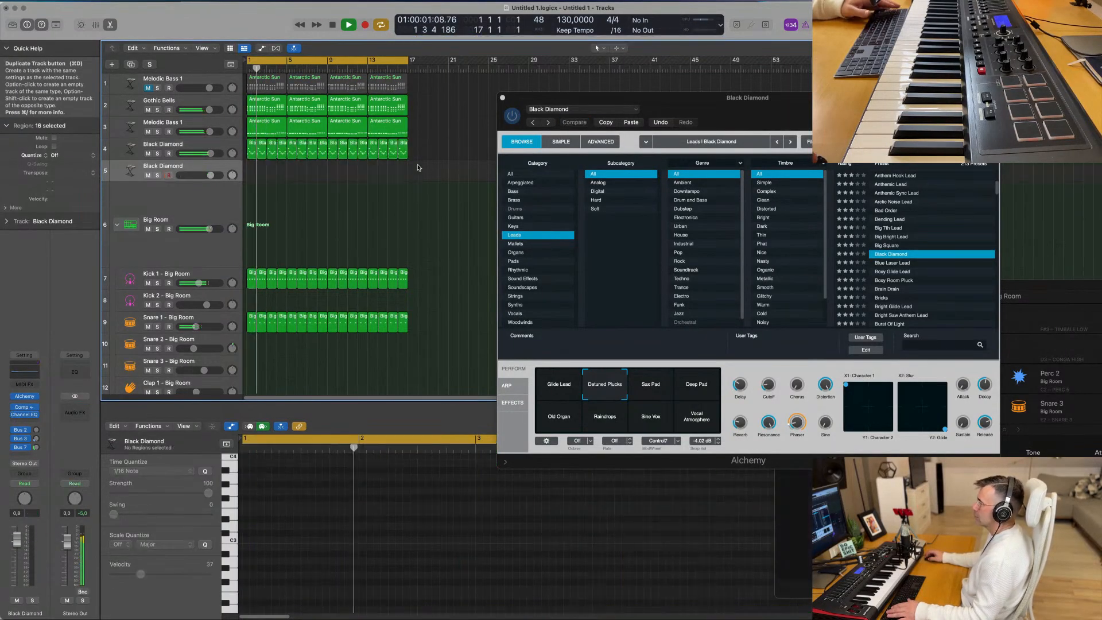
{"action": "key", "text": "super+d"}
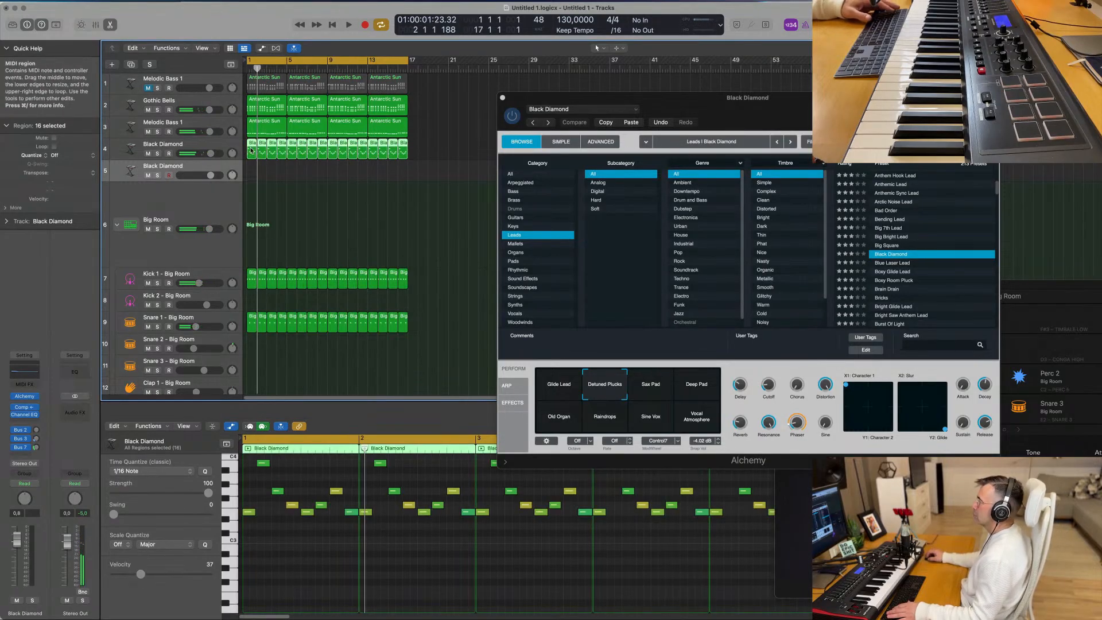
{"action": "left_click_drag", "start_coordinate": [251, 150], "coordinate": [250, 165]}
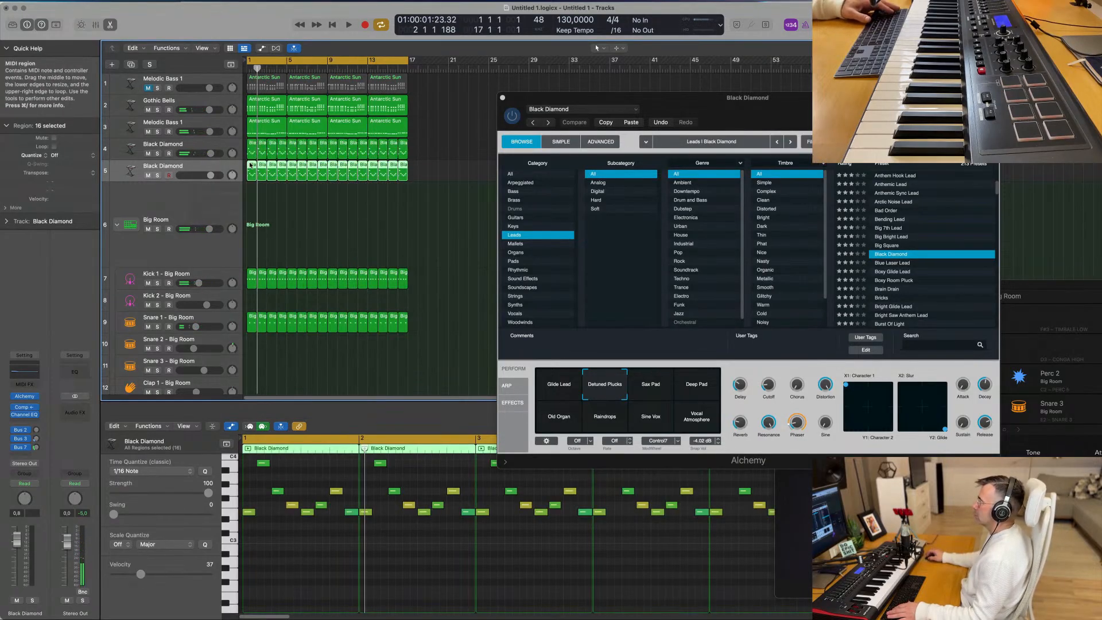
- Mute the original Black Diamond track, load the Classic lead preset in the duplicate's Alchemy and play the arrangement
{"action": "left_click", "coordinate": [148, 153]}
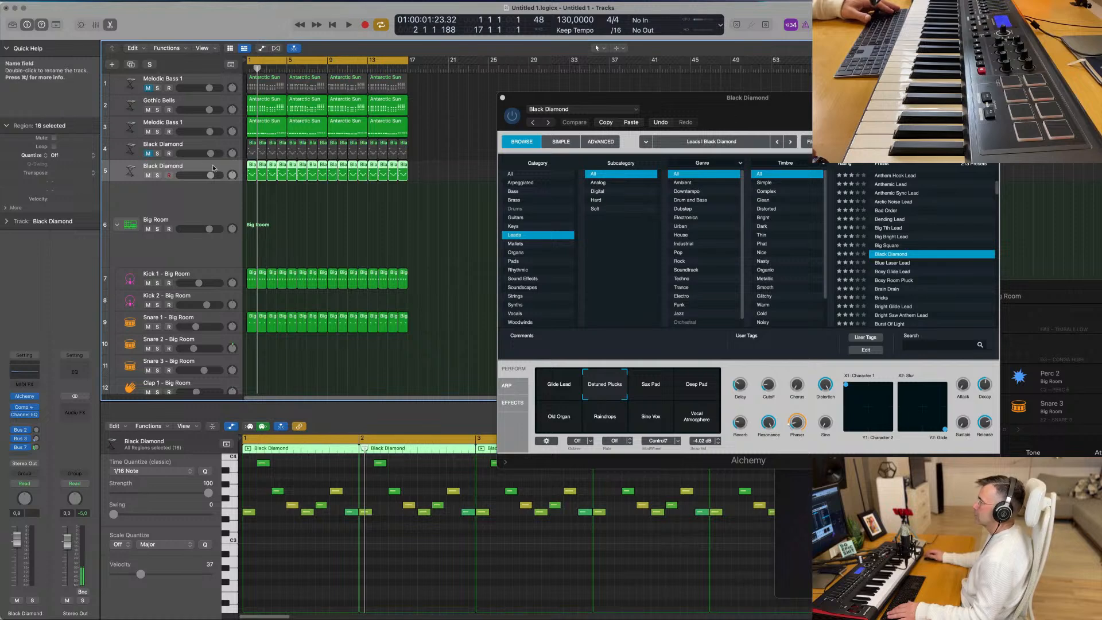
{"action": "left_click", "coordinate": [25, 397]}
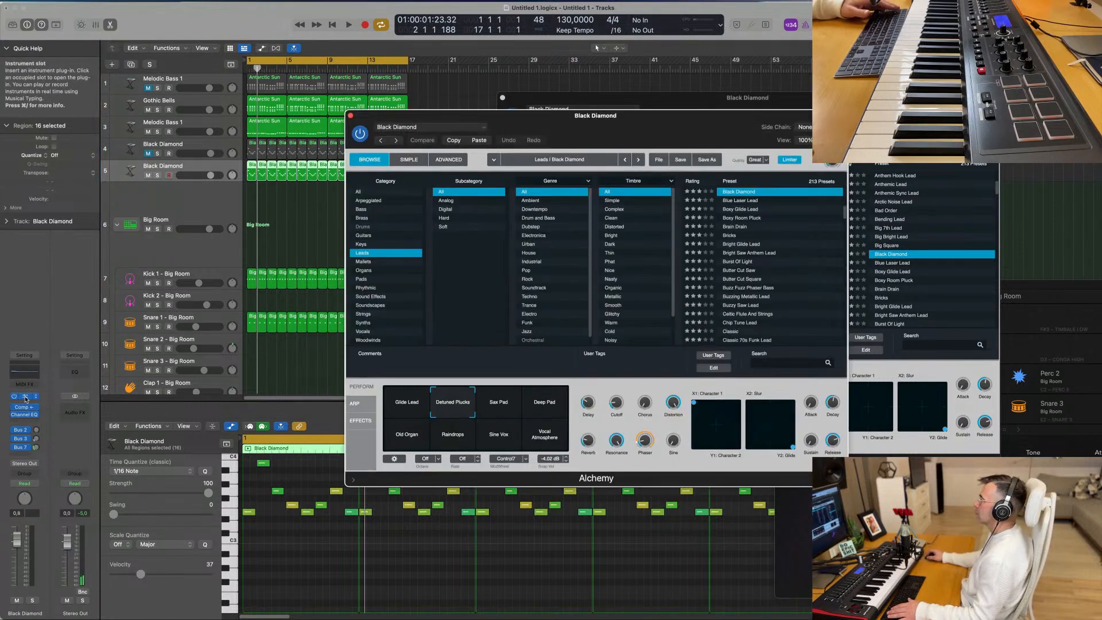
{"action": "key", "text": "space"}
{"action": "left_click_drag", "start_coordinate": [623, 119], "coordinate": [614, 118]}
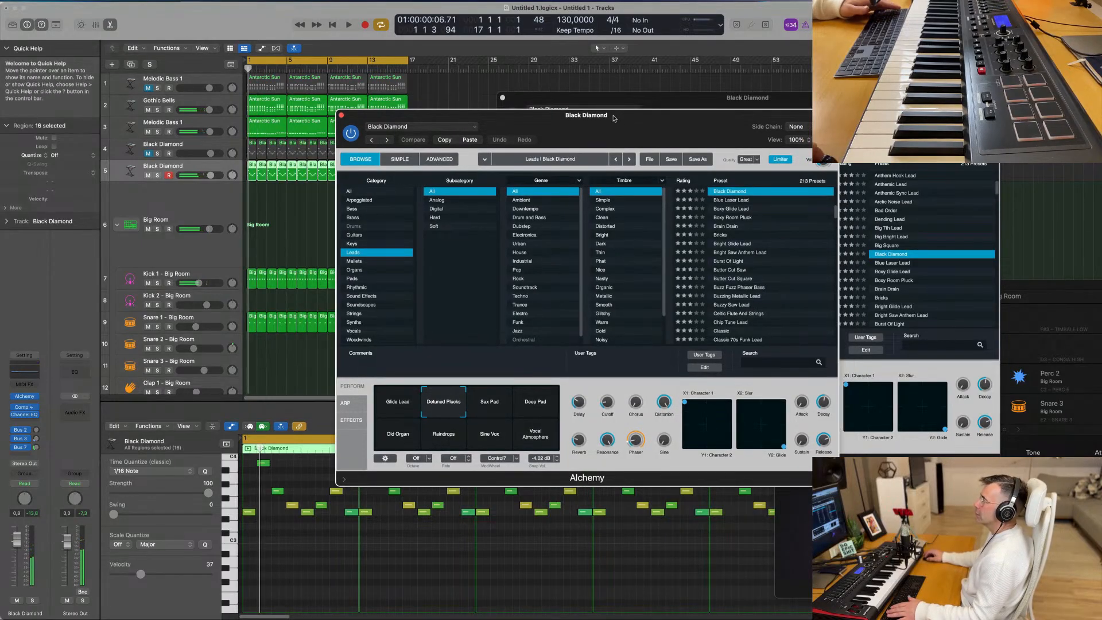
{"action": "scroll", "coordinate": [795, 257], "scroll_direction": "down", "scroll_amount": 2}
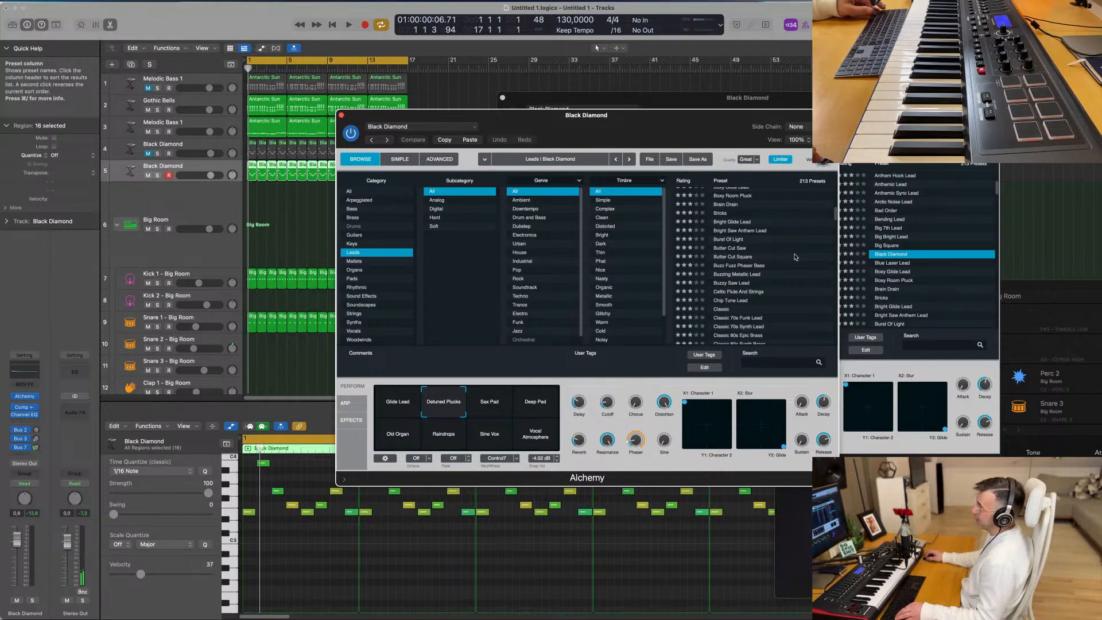
{"action": "scroll", "coordinate": [795, 256], "scroll_direction": "down", "scroll_amount": 3}
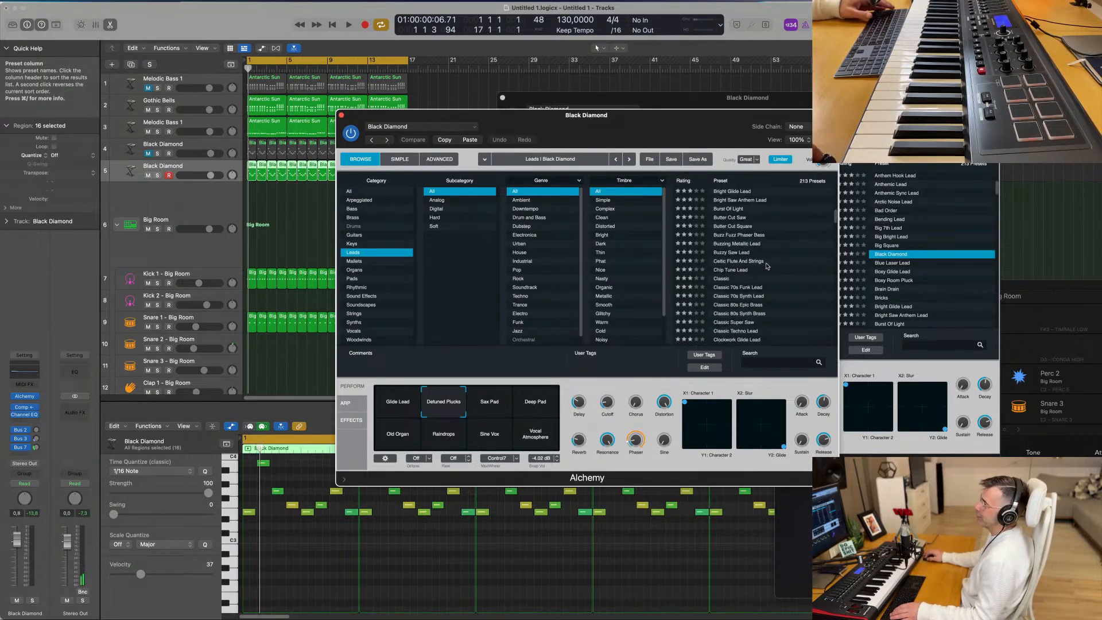
{"action": "left_click", "coordinate": [737, 278]}
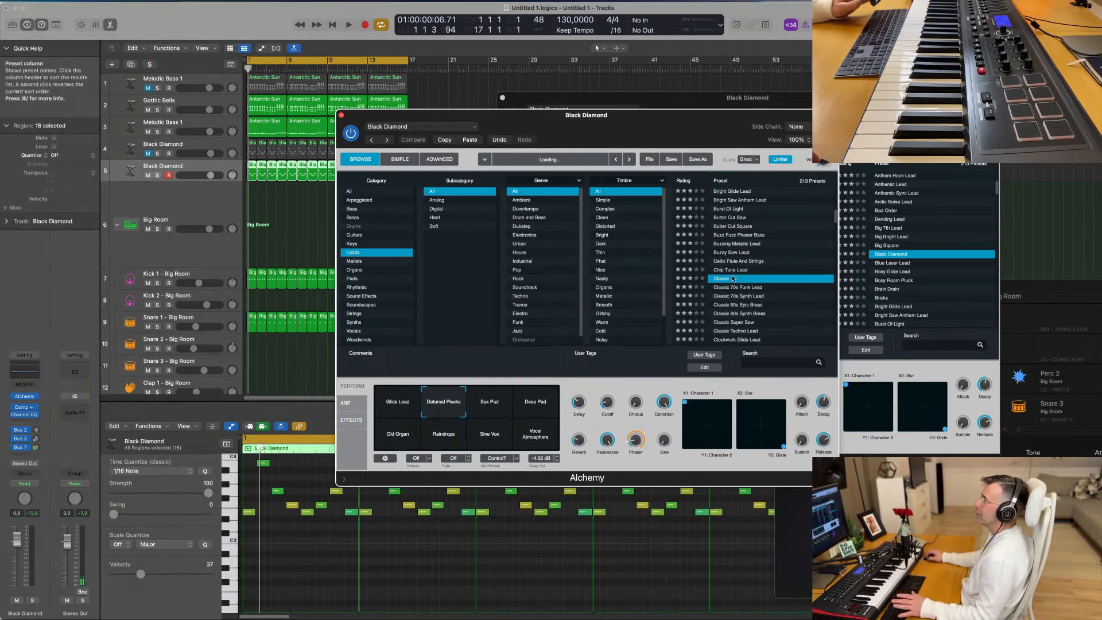
{"action": "key", "text": "space"}
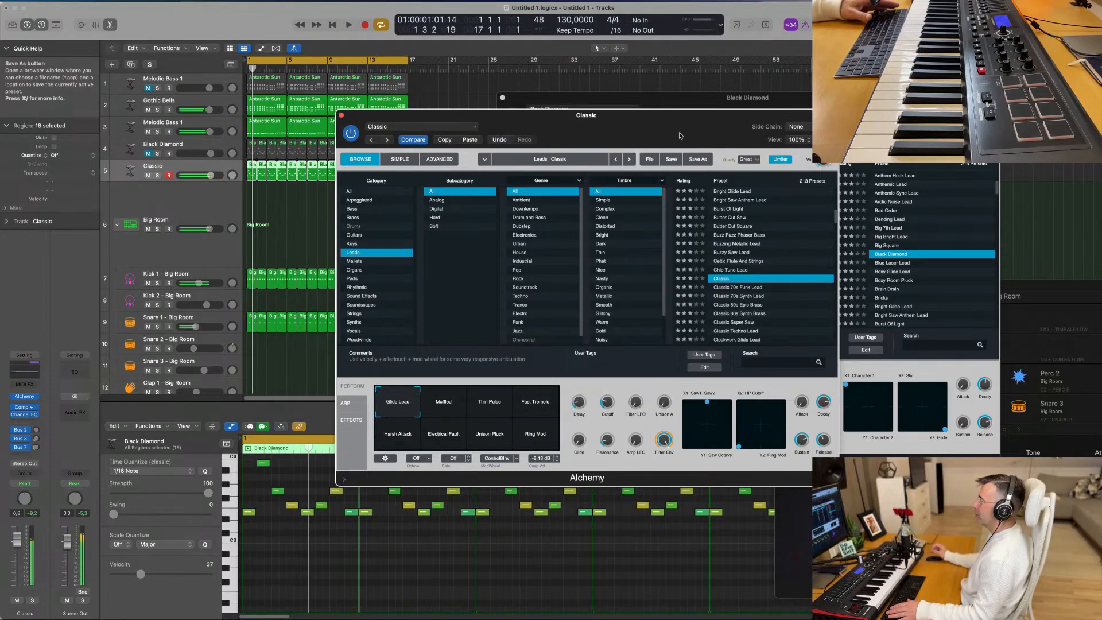
- Lower the Classic track's volume to -7.8 dB and set its Alchemy Cutoff to 0.0%
{"action": "left_click_drag", "start_coordinate": [666, 116], "coordinate": [697, 113]}
{"action": "left_click_drag", "start_coordinate": [17, 540], "coordinate": [17, 556]}
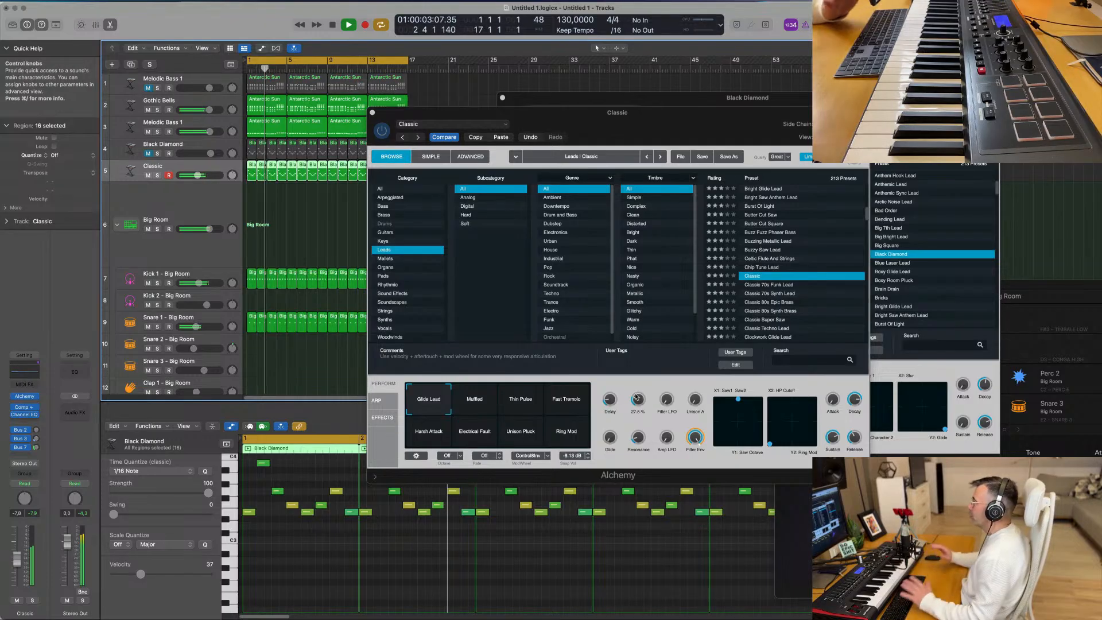
{"action": "left_click_drag", "start_coordinate": [638, 400], "coordinate": [638, 421]}
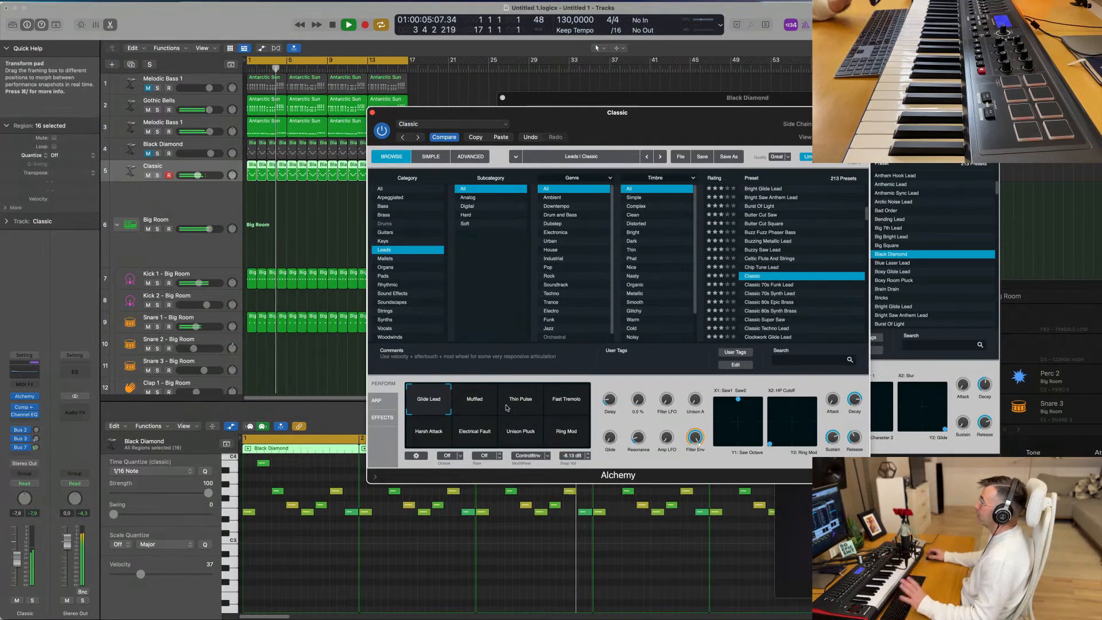
- Audition the Classic preset's snapshots from Muffled through Ring Mod, and morph between Glide Lead and Harsh Attack
{"action": "left_click", "coordinate": [453, 414]}
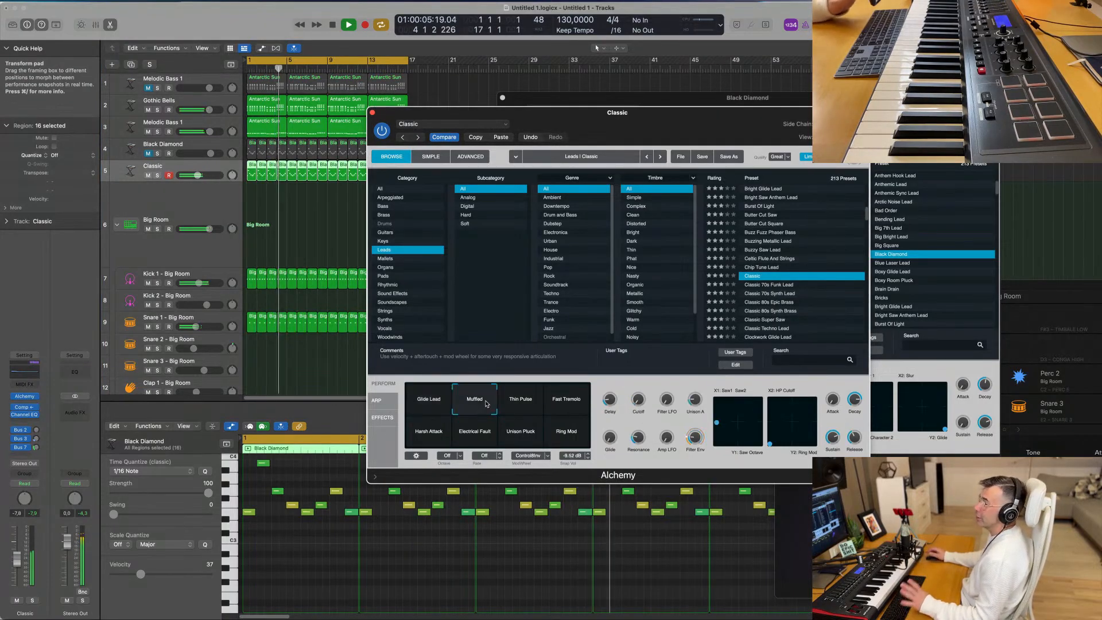
{"action": "left_click", "coordinate": [520, 405]}
{"action": "left_click", "coordinate": [570, 404]}
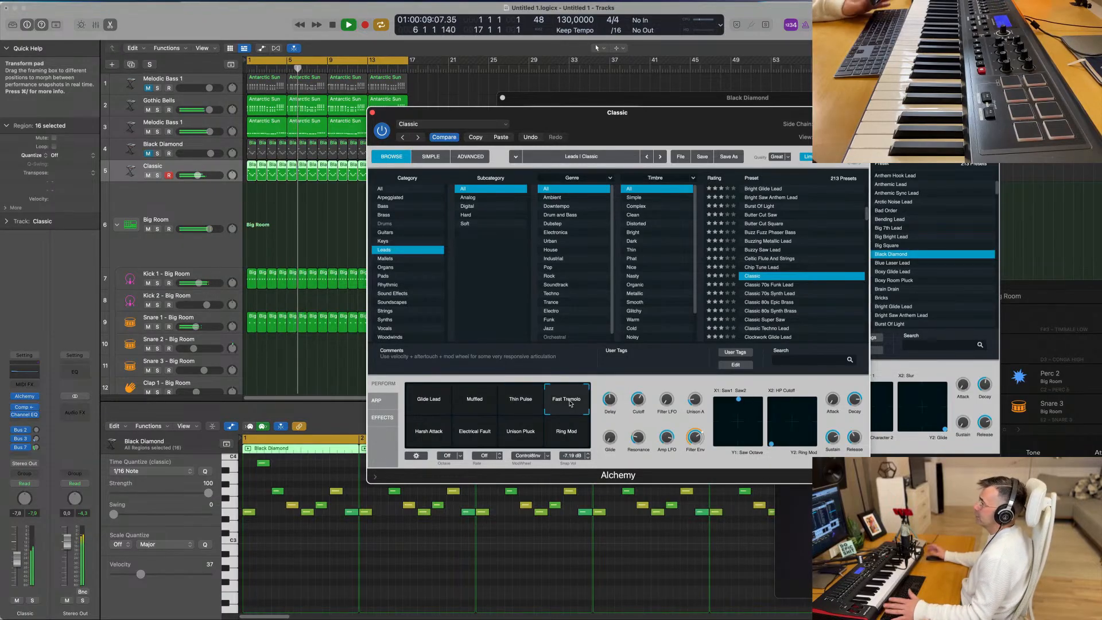
{"action": "left_click", "coordinate": [433, 438]}
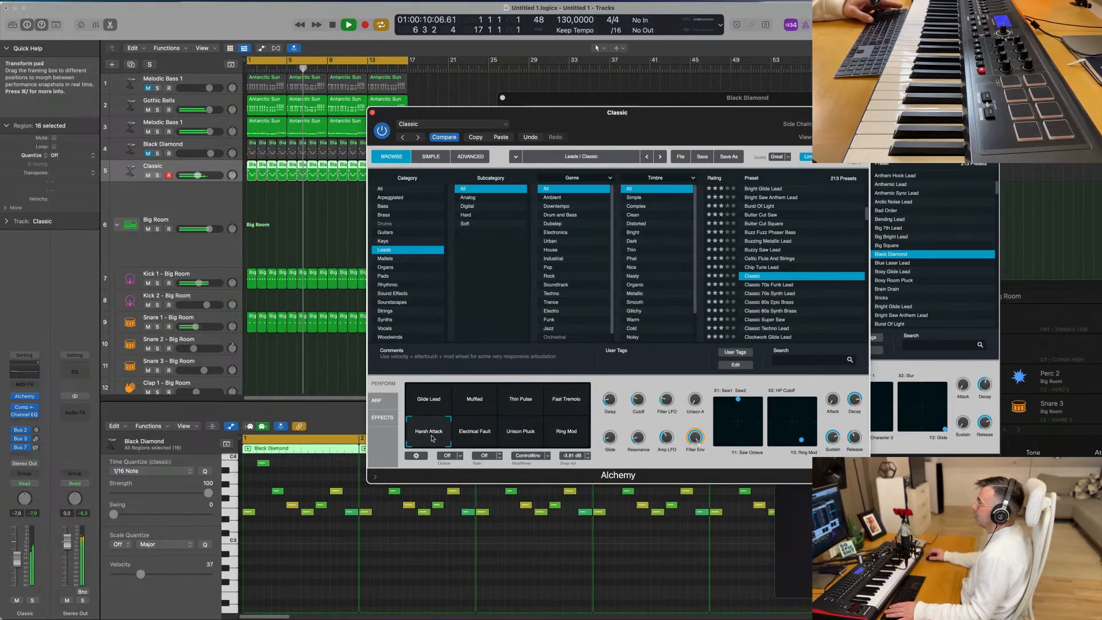
{"action": "left_click", "coordinate": [476, 438]}
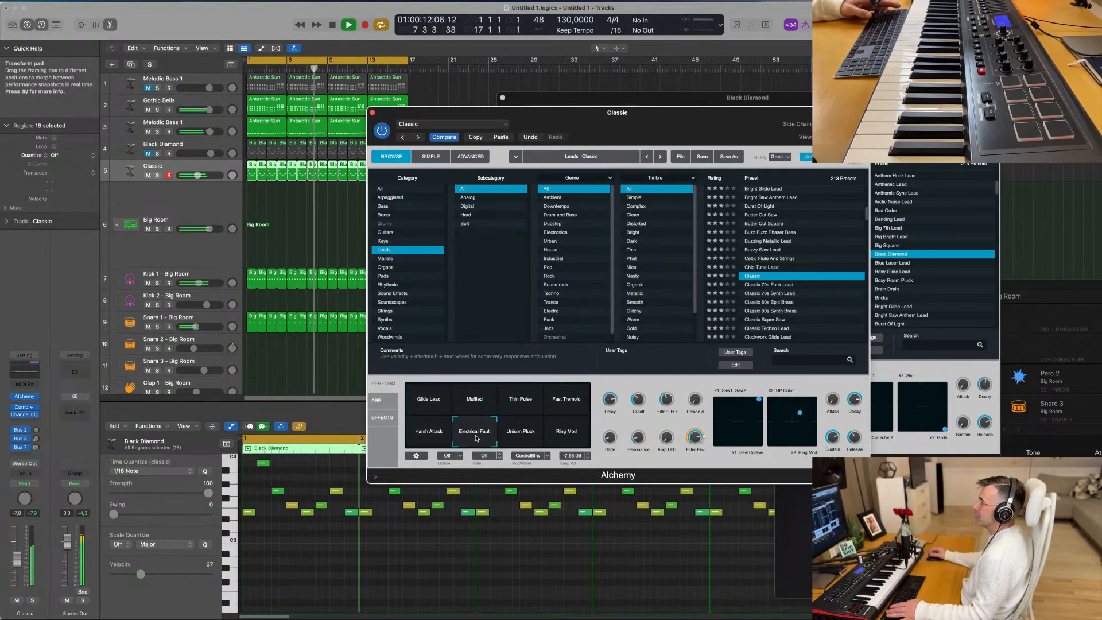
{"action": "left_click", "coordinate": [517, 437]}
{"action": "left_click", "coordinate": [565, 436]}
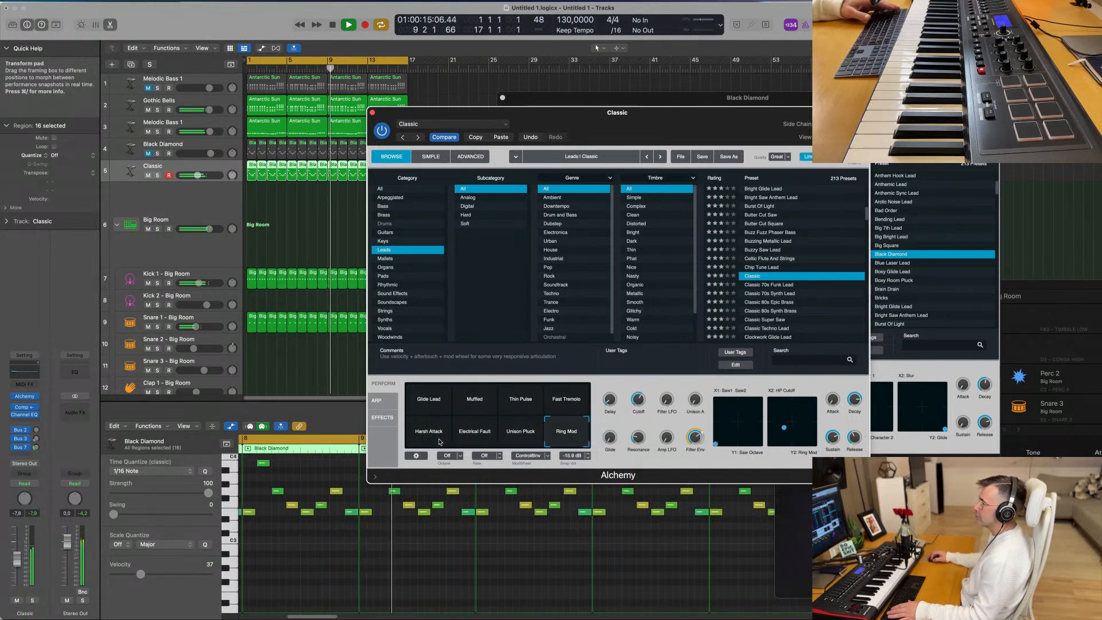
{"action": "left_click", "coordinate": [439, 441]}
{"action": "mouse_move", "coordinate": [440, 441]}
{"action": "left_mouse_down"}
{"action": "mouse_move", "coordinate": [439, 423]}
{"action": "mouse_move", "coordinate": [454, 426]}
{"action": "mouse_move", "coordinate": [429, 417]}
{"action": "mouse_move", "coordinate": [427, 426]}
{"action": "left_mouse_up"}
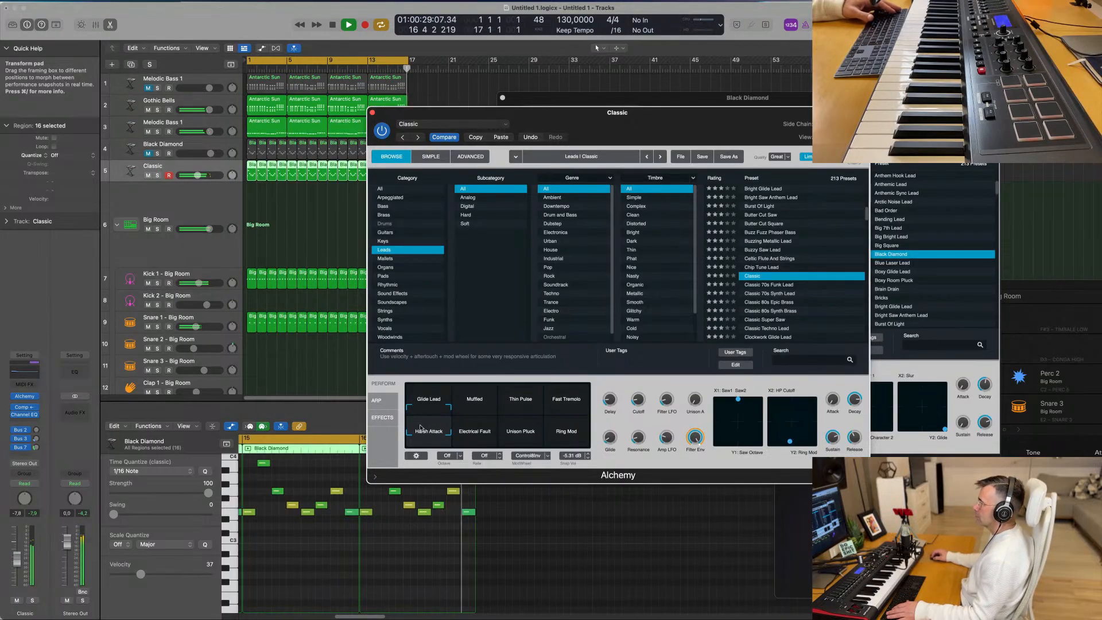
- Set the Classic track's volume to -8.6 dB while trying out Alchemy's Cutoff and Glide controls
{"action": "left_click_drag", "start_coordinate": [17, 559], "coordinate": [18, 562]}
{"action": "left_click_drag", "start_coordinate": [637, 400], "coordinate": [637, 428]}
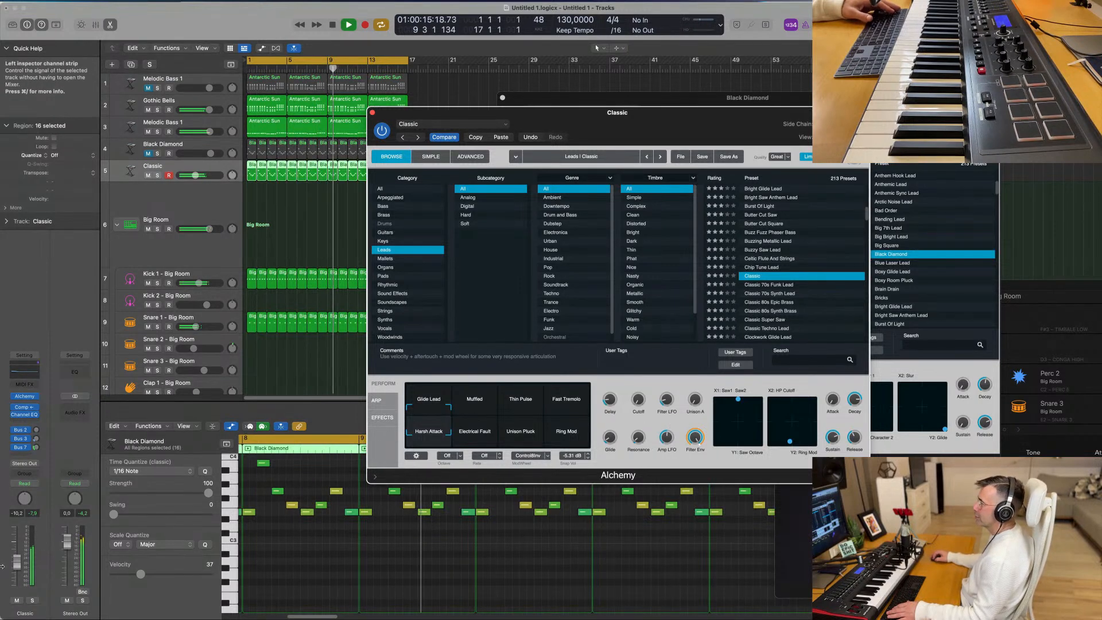
{"action": "left_click_drag", "start_coordinate": [17, 563], "coordinate": [17, 560]}
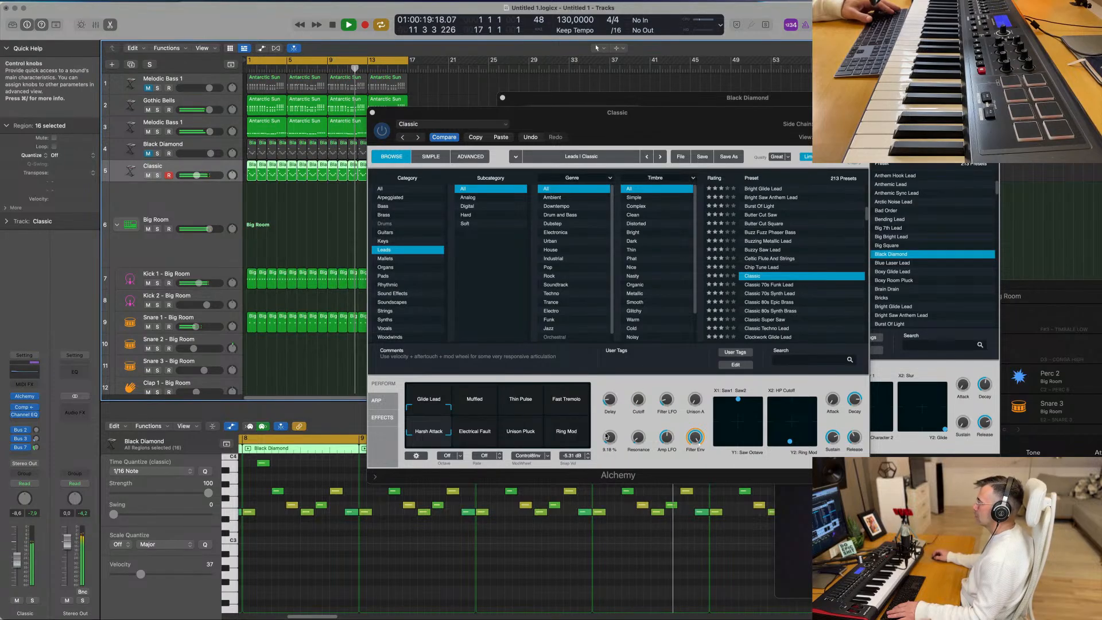
{"action": "left_click_drag", "start_coordinate": [606, 437], "coordinate": [607, 440]}
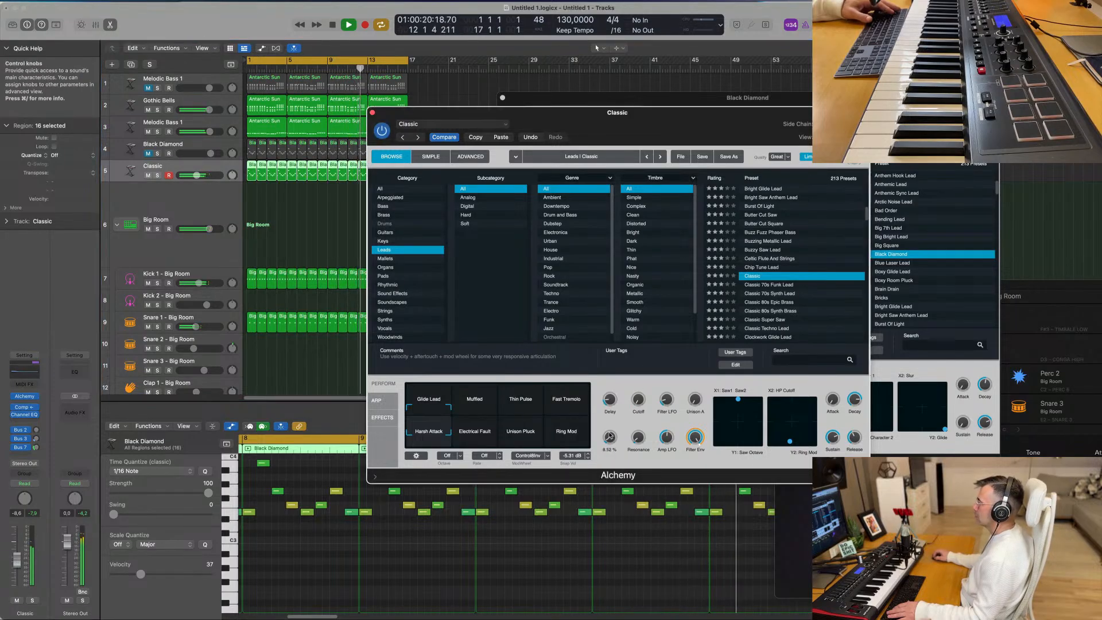
- Add a Bus 8 delay send to the Classic track and raise its send level to about -8 dB
{"action": "left_click", "coordinate": [21, 458]}
{"action": "mouse_move", "coordinate": [29, 468]}
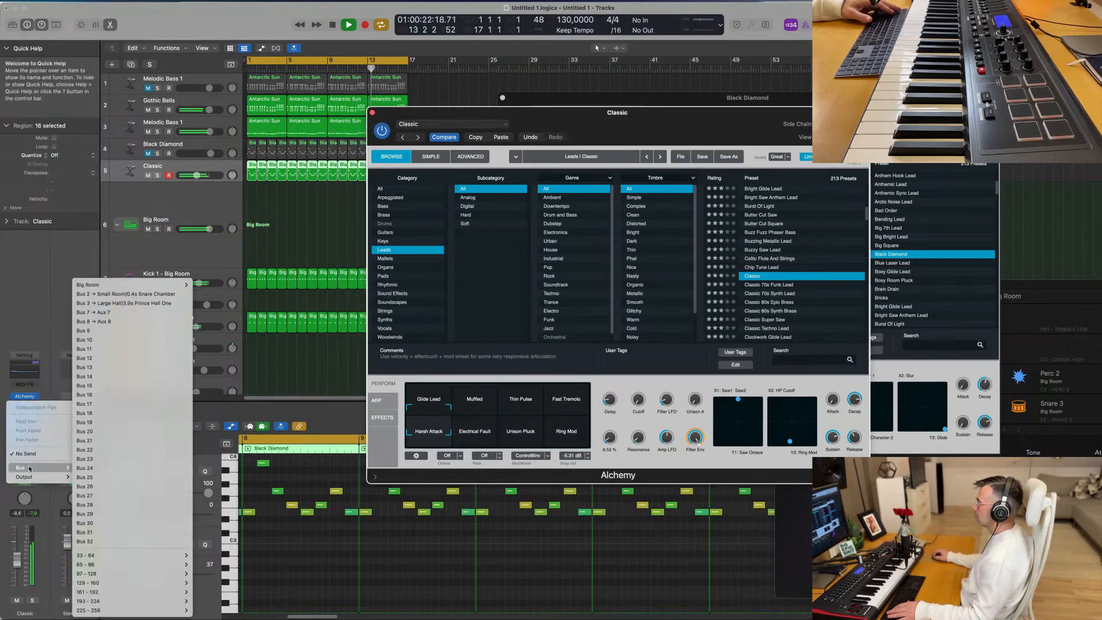
{"action": "left_click", "coordinate": [109, 320]}
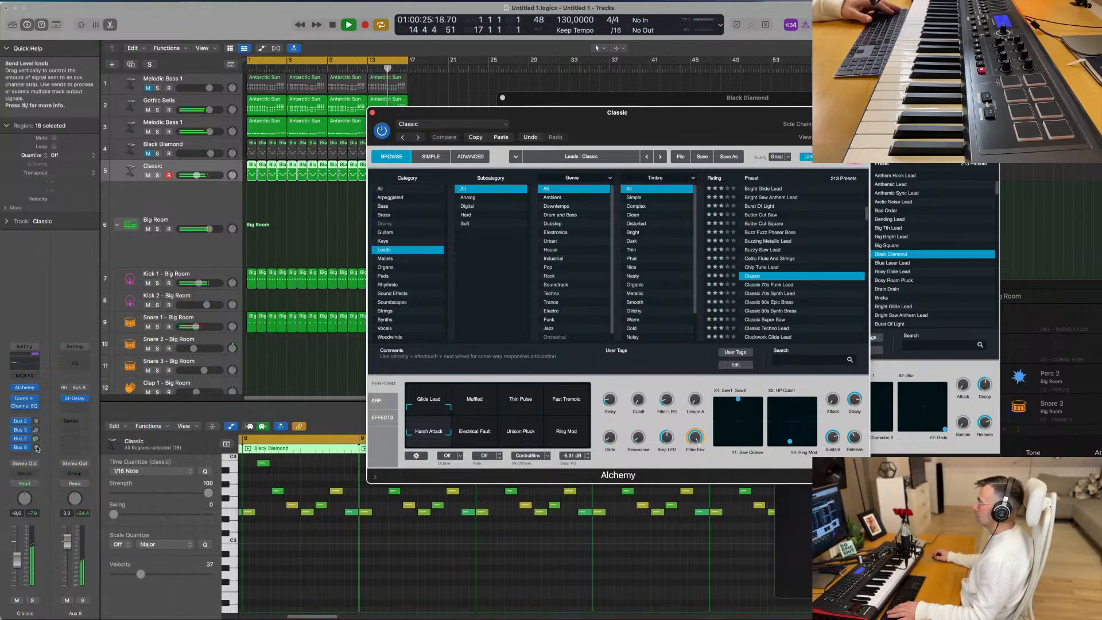
{"action": "left_click_drag", "start_coordinate": [35, 447], "coordinate": [38, 449]}
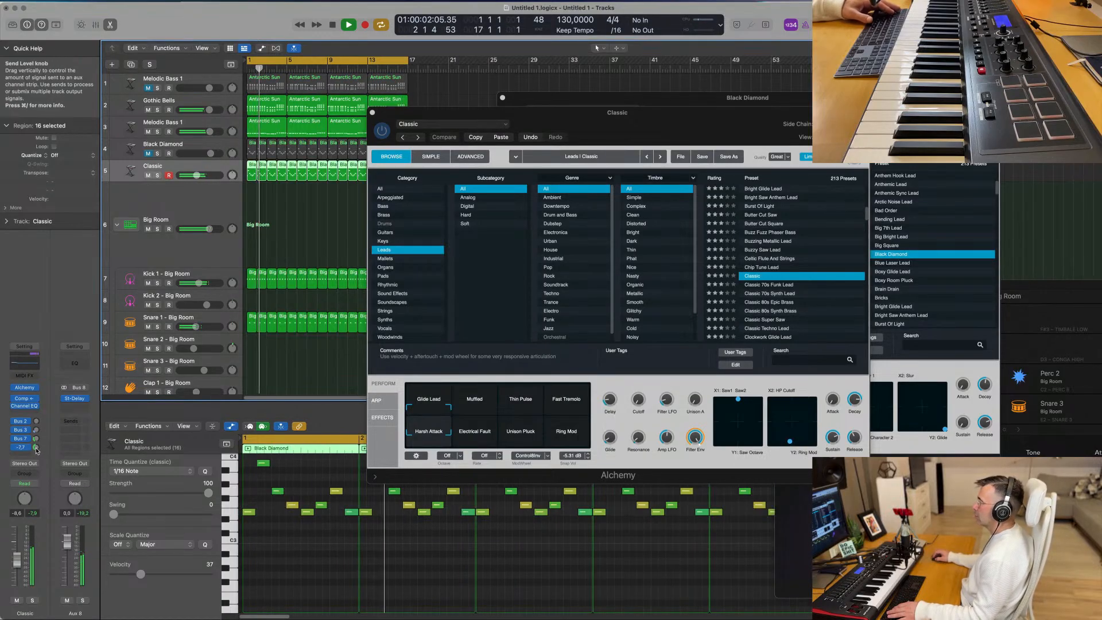
{"action": "left_click_drag", "start_coordinate": [36, 447], "coordinate": [38, 449]}
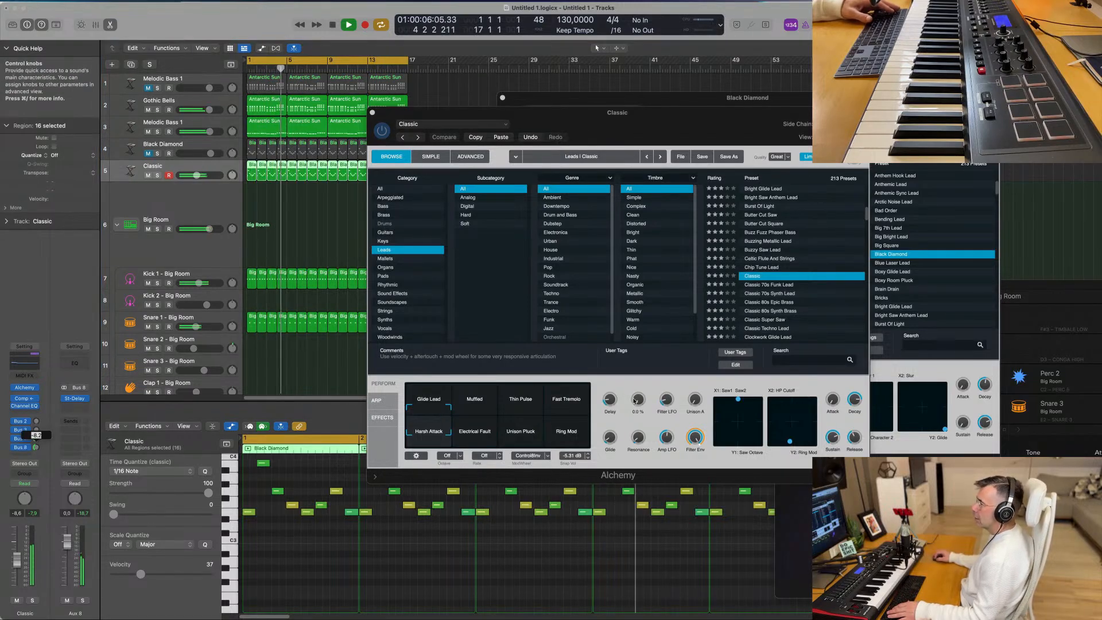
- Adjust the Classic preset's Cutoff and fine-tune its Saw and HP Cutoff/Ring Mod XY pads
{"action": "left_click", "coordinate": [635, 407]}
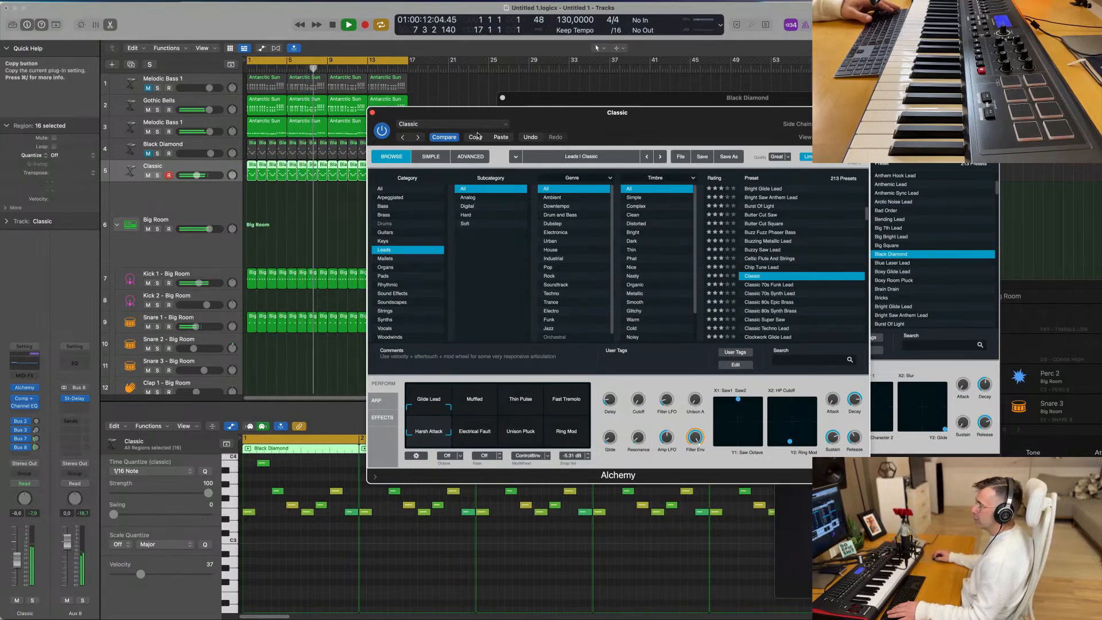
{"action": "mouse_move", "coordinate": [738, 400]}
{"action": "left_mouse_down"}
{"action": "mouse_move", "coordinate": [740, 445]}
{"action": "mouse_move", "coordinate": [732, 422]}
{"action": "mouse_move", "coordinate": [740, 405]}
{"action": "left_mouse_up"}
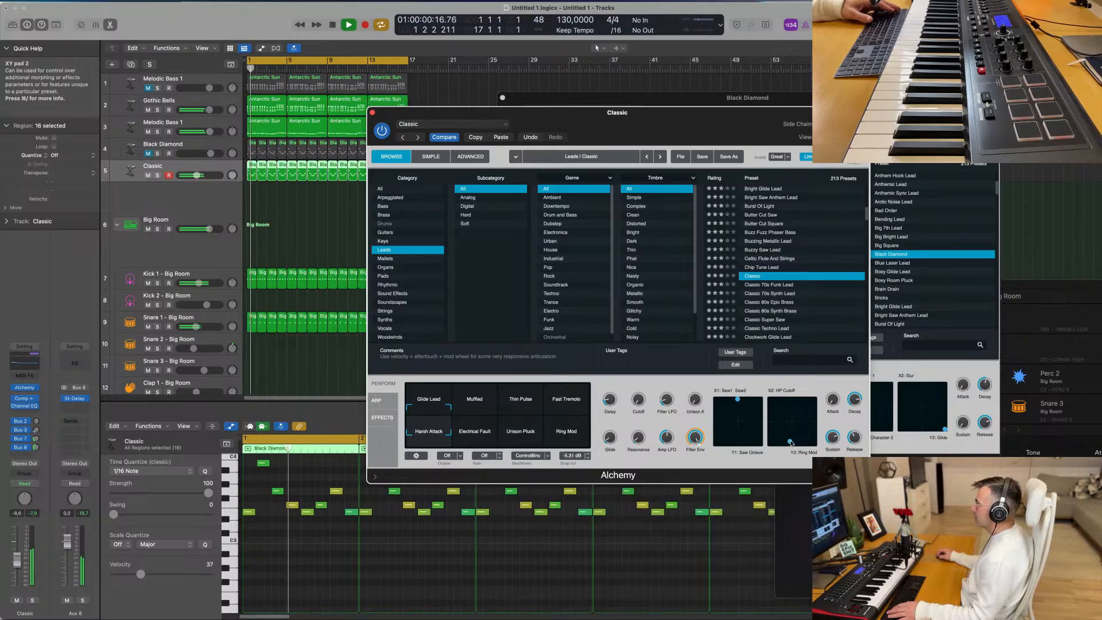
{"action": "mouse_move", "coordinate": [791, 442]}
{"action": "left_mouse_down"}
{"action": "mouse_move", "coordinate": [792, 406]}
{"action": "mouse_move", "coordinate": [781, 418]}
{"action": "mouse_move", "coordinate": [810, 448]}
{"action": "left_mouse_up"}
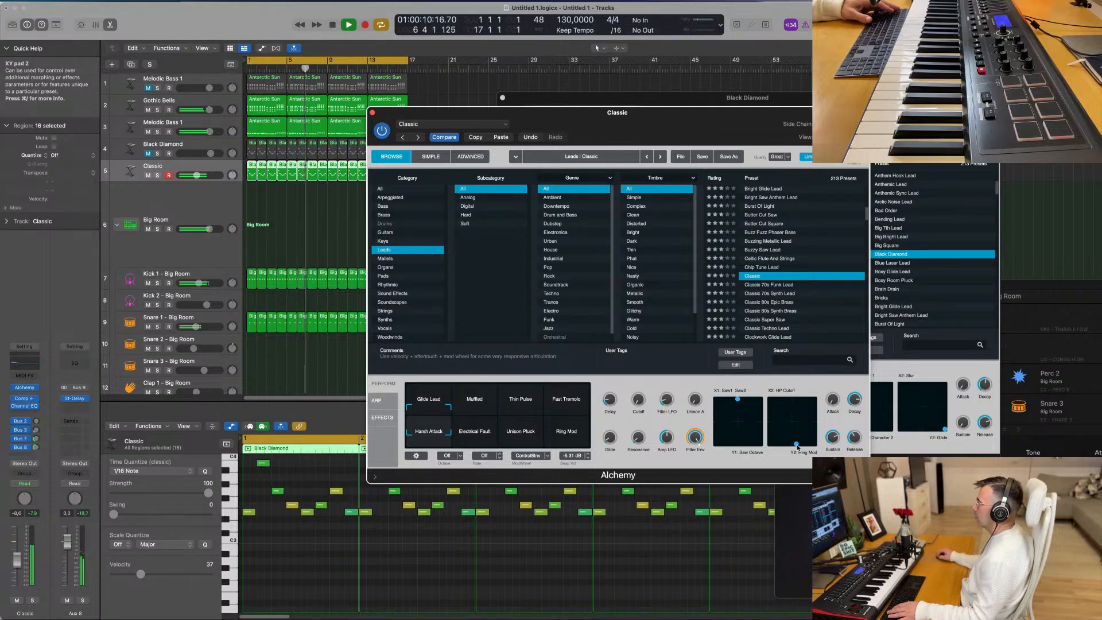
- Close the Classic instrument window and lower the Classic track's volume to -15.4 dB
{"action": "mouse_move", "coordinate": [602, 124]}
{"action": "left_mouse_down"}
{"action": "mouse_move", "coordinate": [571, 130]}
{"action": "mouse_move", "coordinate": [582, 129]}
{"action": "left_mouse_up"}
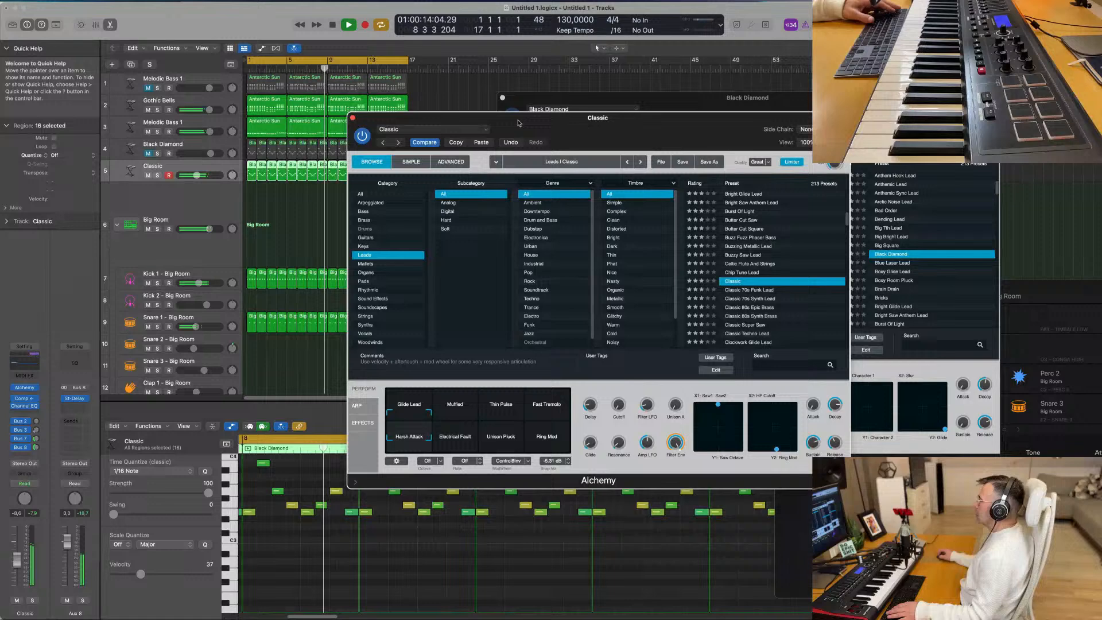
{"action": "left_click", "coordinate": [353, 118]}
{"action": "key", "text": "Return"}
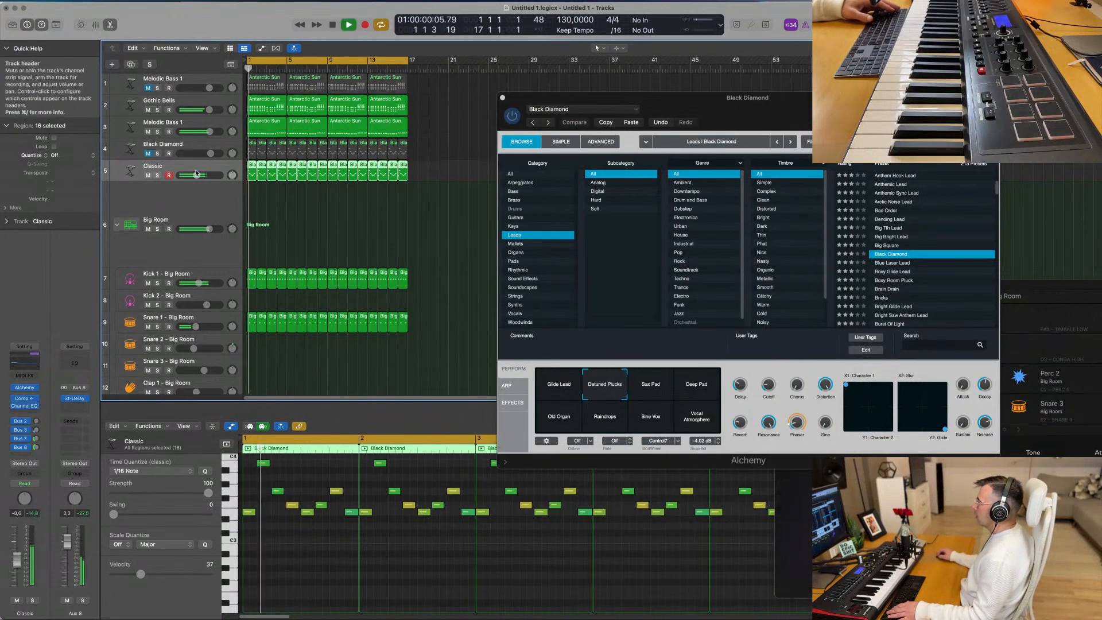
{"action": "left_click_drag", "start_coordinate": [17, 558], "coordinate": [16, 570]}
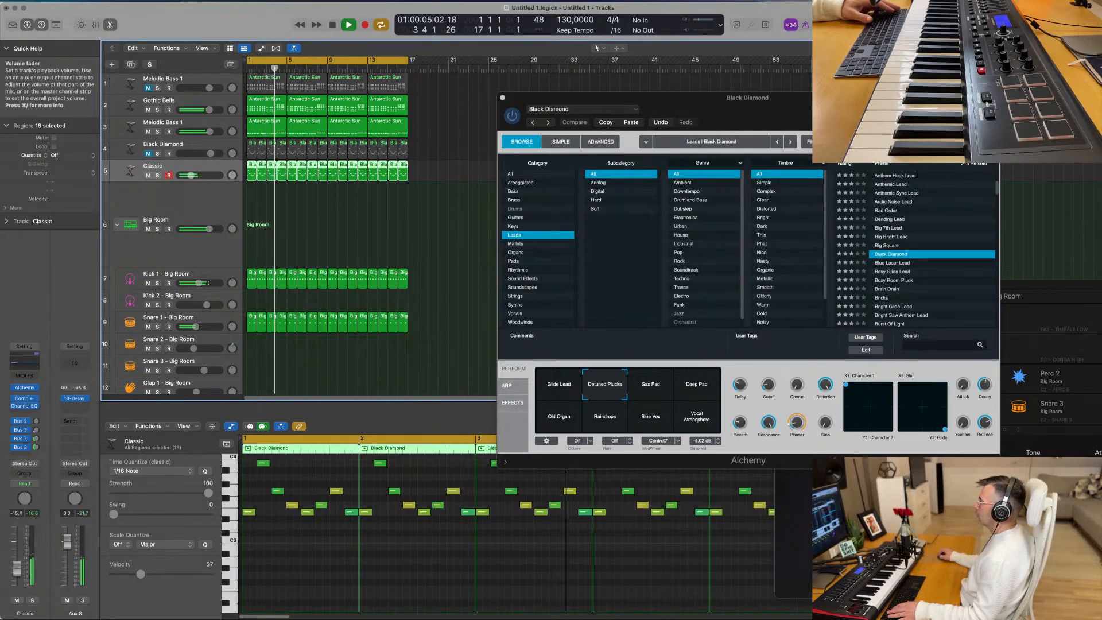
- Repeat all the arrangement's regions three times to fill 64 bars, close the Black Diamond instrument window and restart playback
{"action": "left_click", "coordinate": [391, 236]}
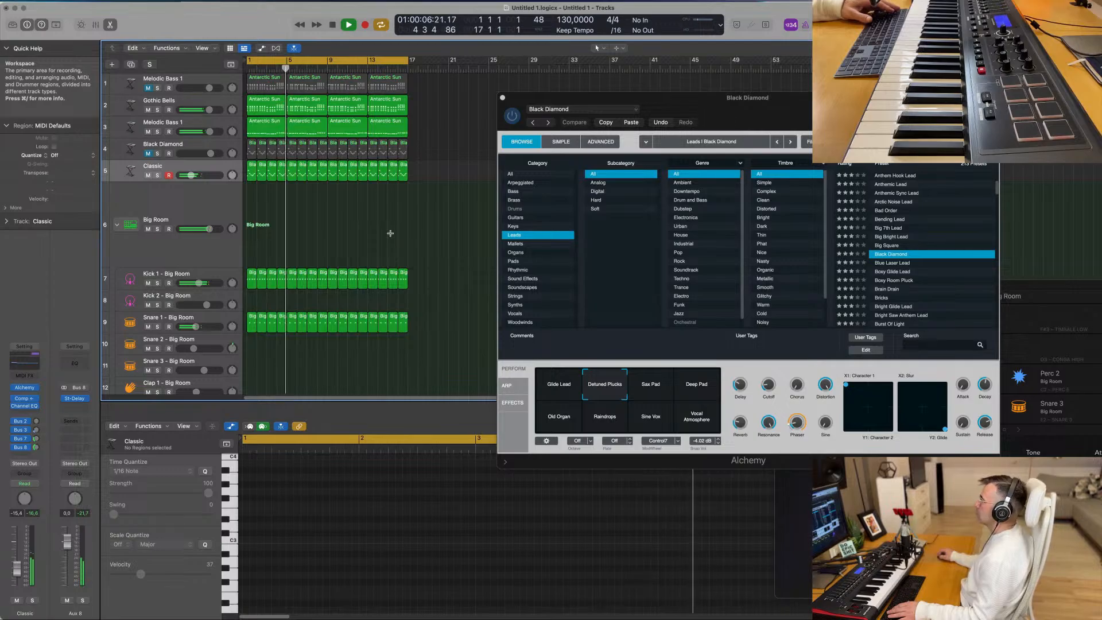
{"action": "key", "text": "super+a"}
{"action": "key", "text": "super+r"}
{"action": "key", "text": "super+r"}
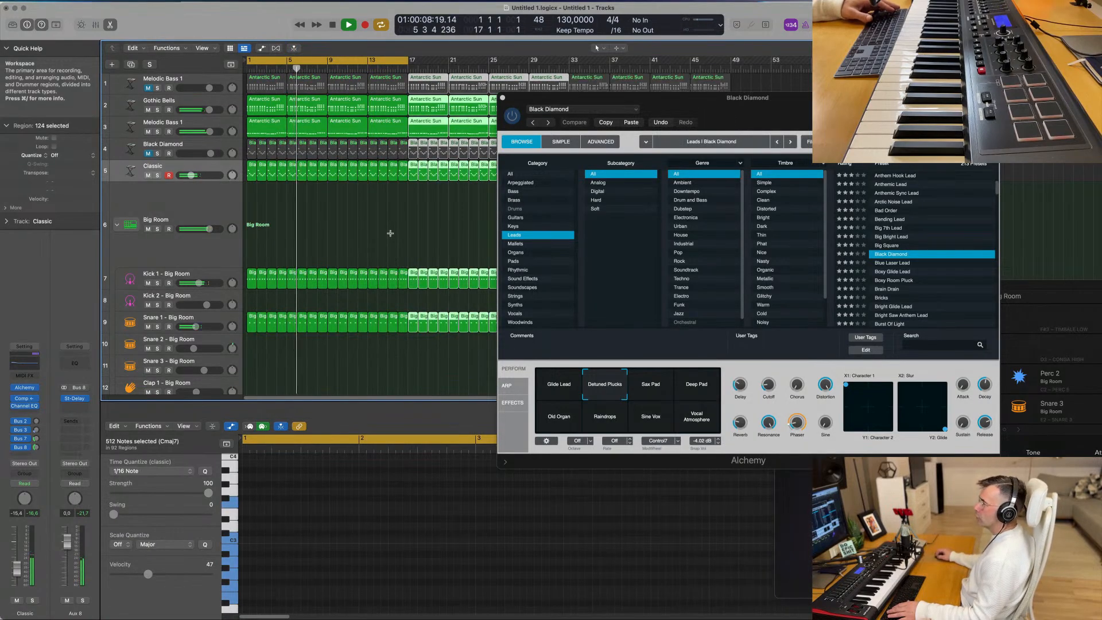
{"action": "key", "text": "super+r"}
{"action": "left_click", "coordinate": [250, 68]}
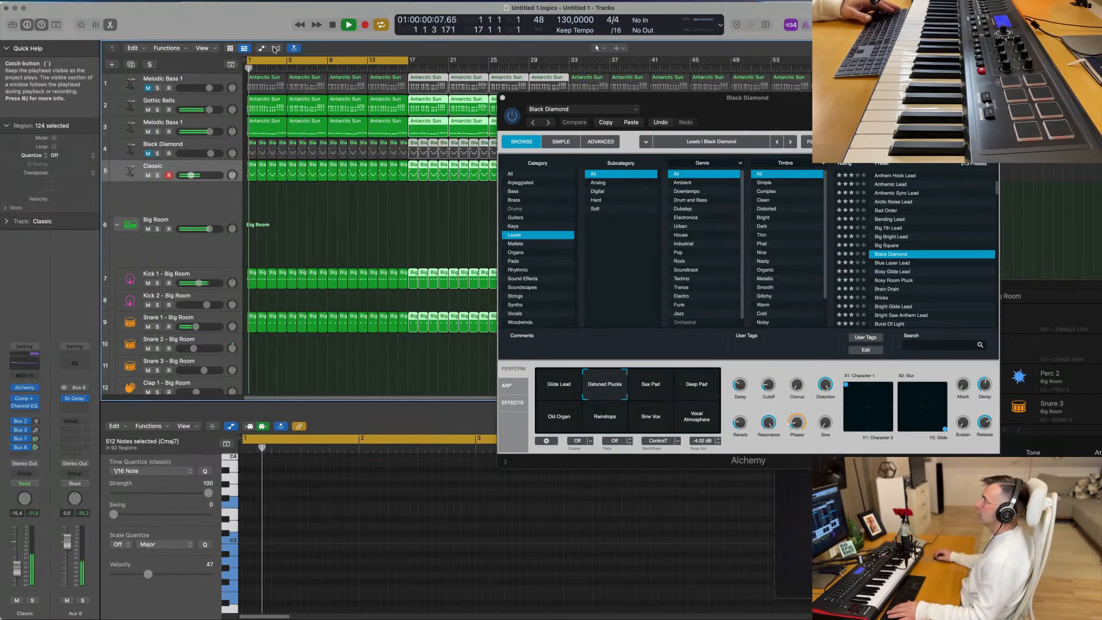
{"action": "left_click", "coordinate": [502, 97]}
{"action": "key", "text": "space"}
{"action": "key", "text": "space"}
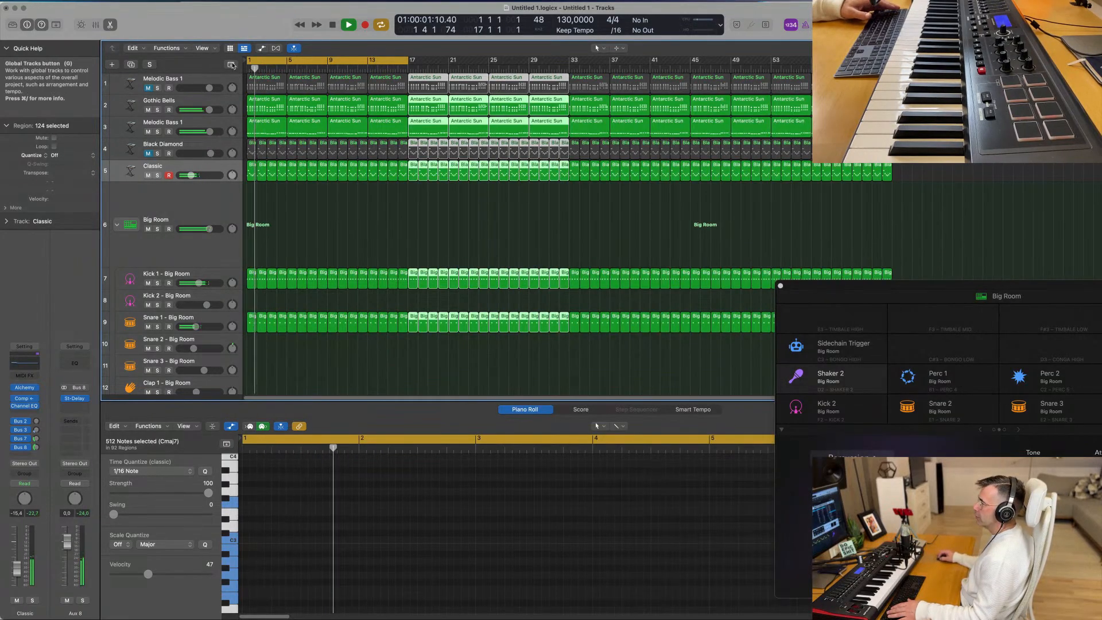
- Show the global tracks and add the secondary ruler above the arrangement
{"action": "left_click", "coordinate": [230, 64]}
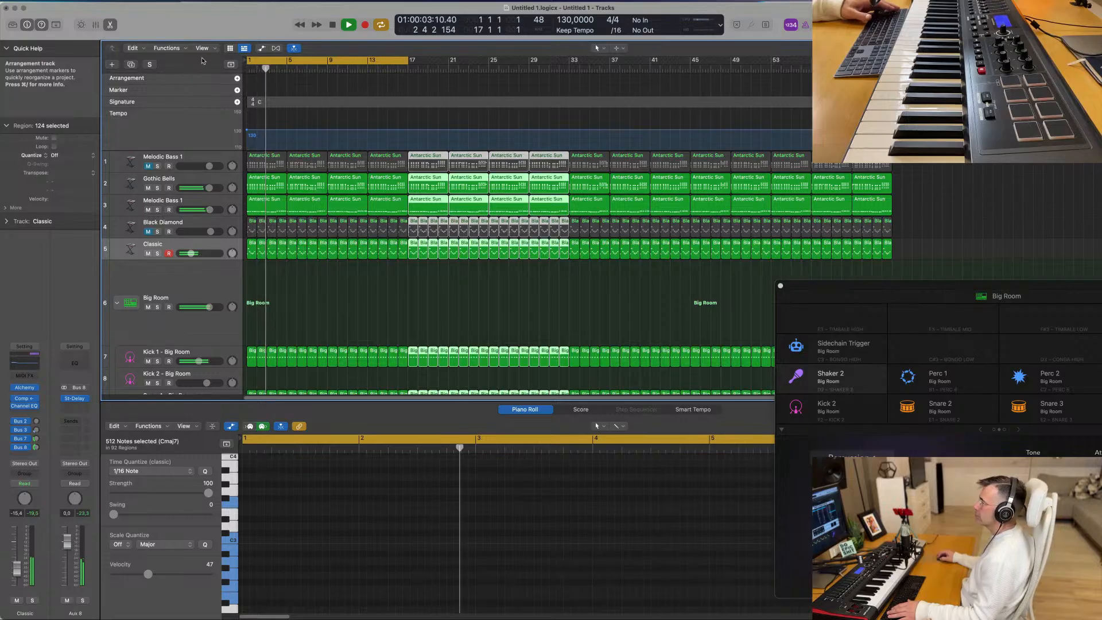
{"action": "left_click", "coordinate": [210, 48]}
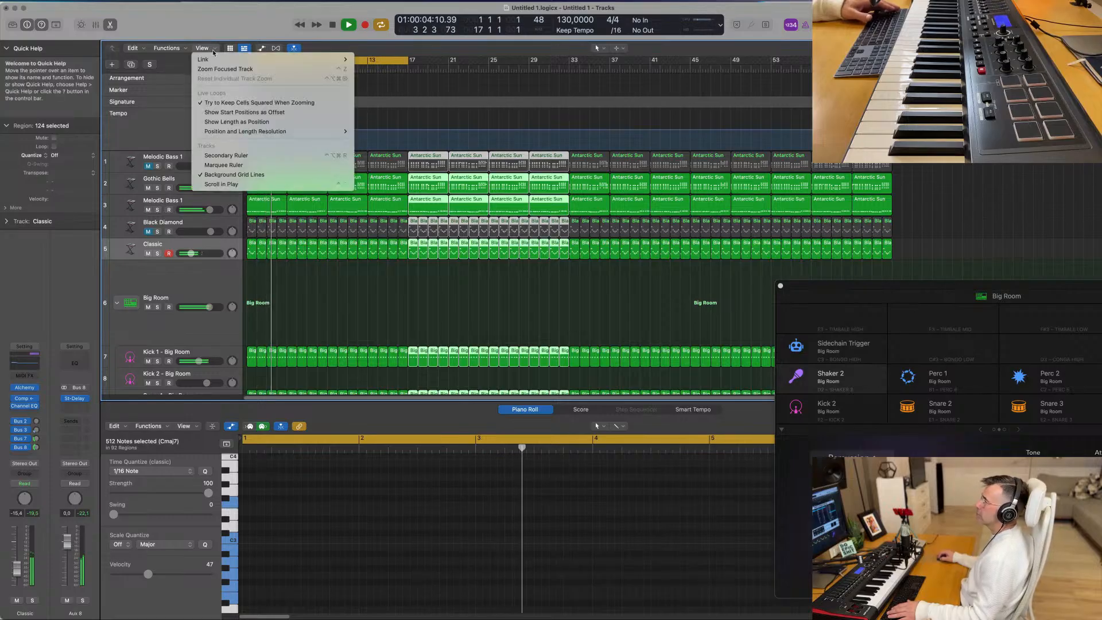
{"action": "left_click", "coordinate": [233, 155]}
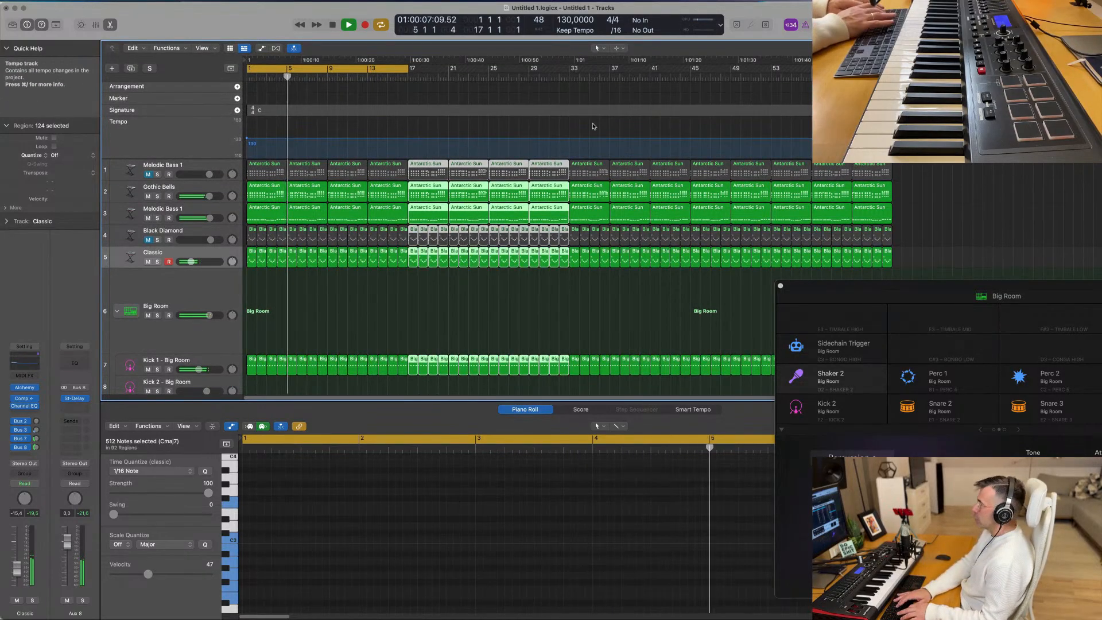
- Deselect the regions and extend the cycle range's end to bar 65
{"action": "left_click", "coordinate": [453, 304]}
{"action": "key", "text": "super+Left"}
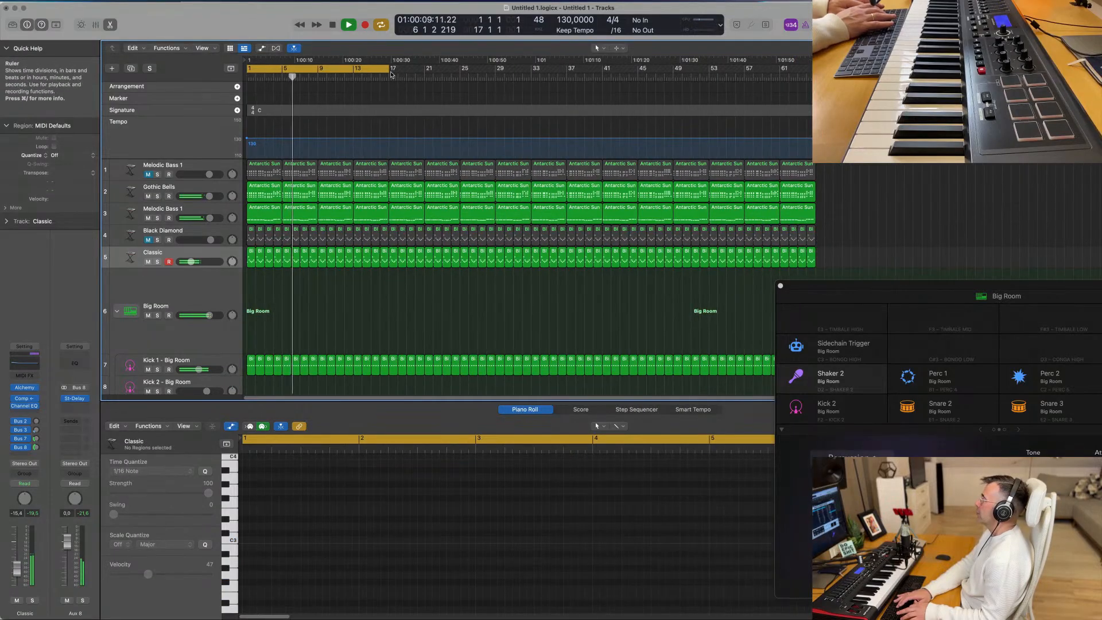
{"action": "left_click_drag", "start_coordinate": [390, 72], "coordinate": [819, 71]}
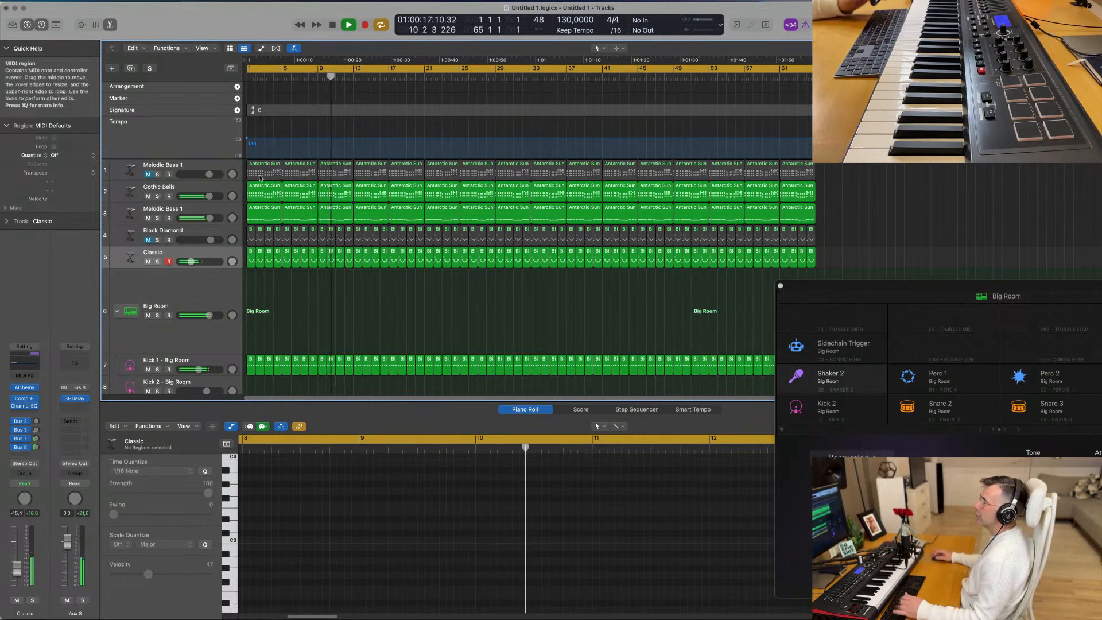
- Duplicate the Gothic Bells track, move its first Antarctic Sun region onto the new track and stop playback
{"action": "left_click", "coordinate": [227, 188]}
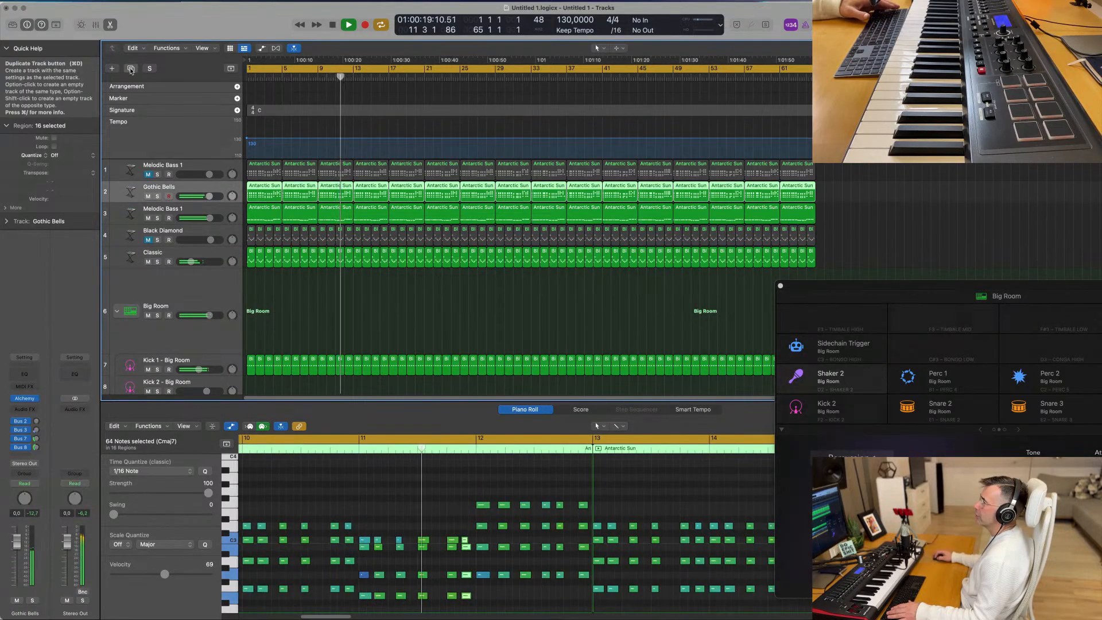
{"action": "left_click", "coordinate": [131, 69]}
{"action": "key", "text": "Return"}
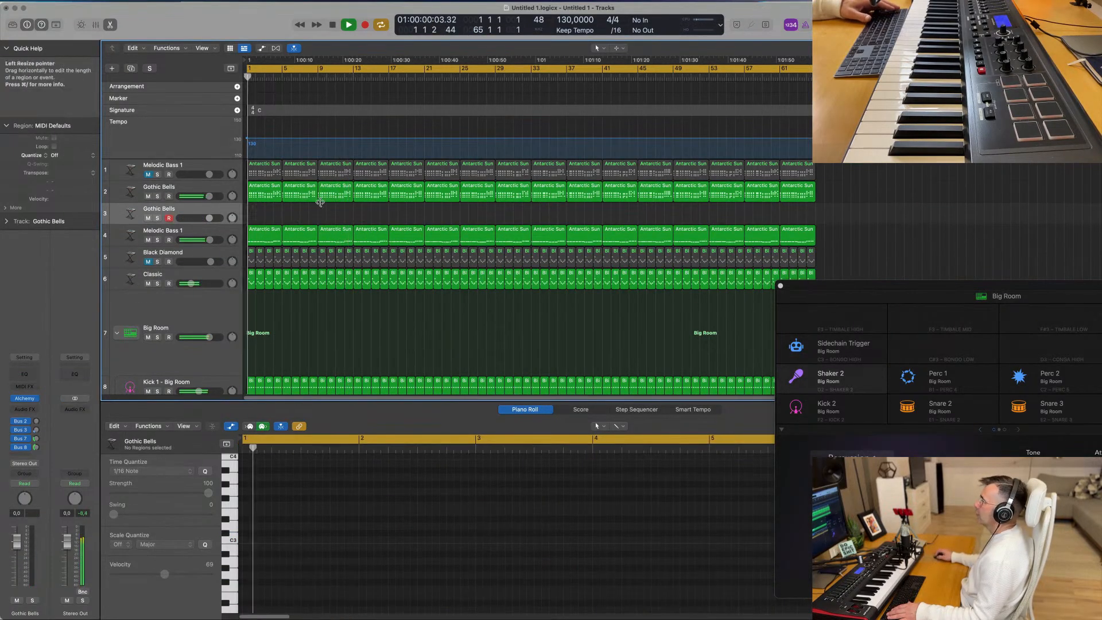
{"action": "left_click_drag", "start_coordinate": [262, 193], "coordinate": [261, 216]}
{"action": "key", "text": "space"}
- Delete the repeated notes after the first chord in the moved region and stretch that chord across bars 1 and 2
{"action": "scroll", "coordinate": [297, 504], "scroll_direction": "down", "scroll_amount": 2}
{"action": "left_click_drag", "start_coordinate": [257, 519], "coordinate": [445, 593]}
{"action": "key", "text": "Delete"}
{"action": "left_click_drag", "start_coordinate": [291, 505], "coordinate": [451, 582]}
- Delete the repeated chord notes in bars 3 and 4, keeping only the chord at the start of each bar
{"action": "scroll", "coordinate": [470, 522], "scroll_direction": "down", "scroll_amount": 1}
{"action": "left_click_drag", "start_coordinate": [476, 506], "coordinate": [552, 584]}
{"action": "key", "text": "Delete"}
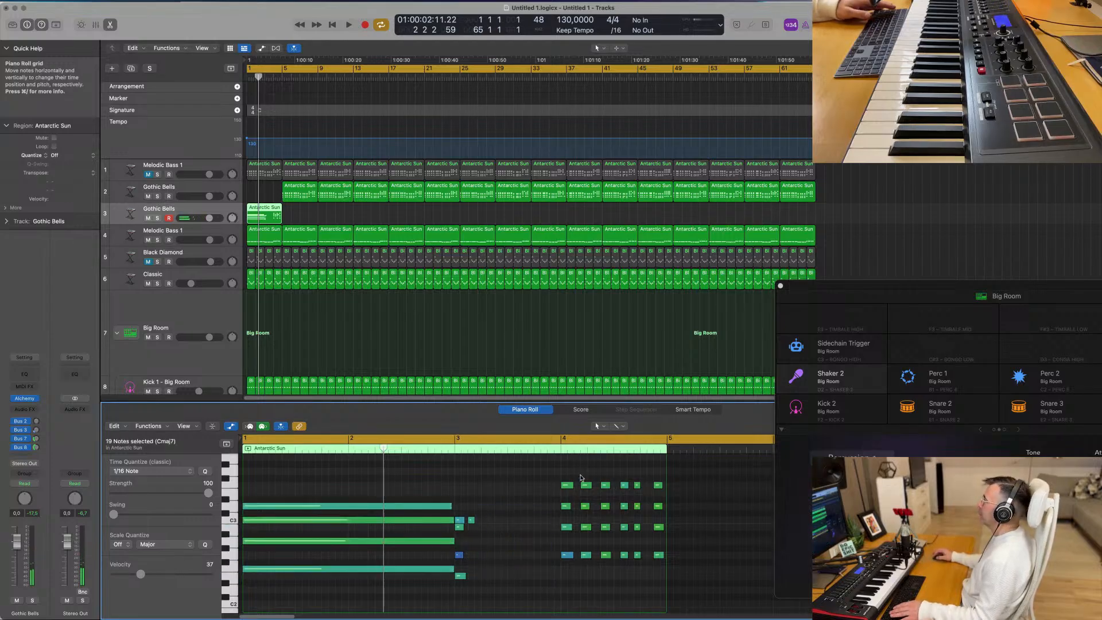
{"action": "left_click_drag", "start_coordinate": [581, 478], "coordinate": [678, 574]}
{"action": "key", "text": "Delete"}
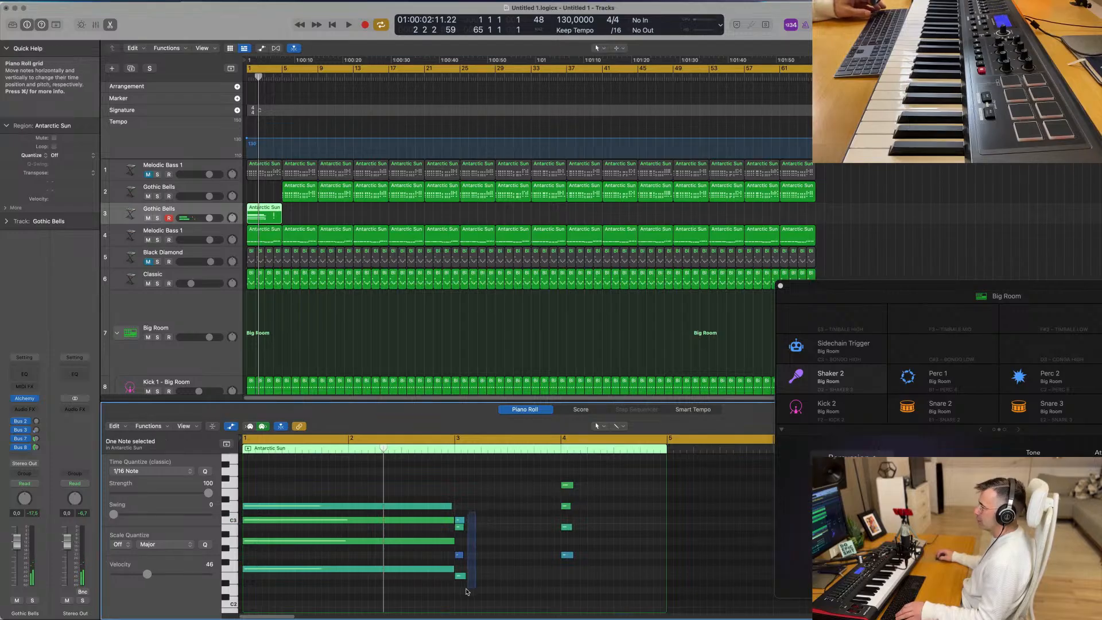
- Remove the stray note in bar 3 and lengthen the chords in bars 3 and 4 to about one bar each
{"action": "left_click_drag", "start_coordinate": [459, 594], "coordinate": [556, 580]}
{"action": "left_click_drag", "start_coordinate": [588, 476], "coordinate": [560, 576]}
{"action": "left_click_drag", "start_coordinate": [571, 484], "coordinate": [663, 488]}
{"action": "left_click_drag", "start_coordinate": [406, 470], "coordinate": [579, 499]}
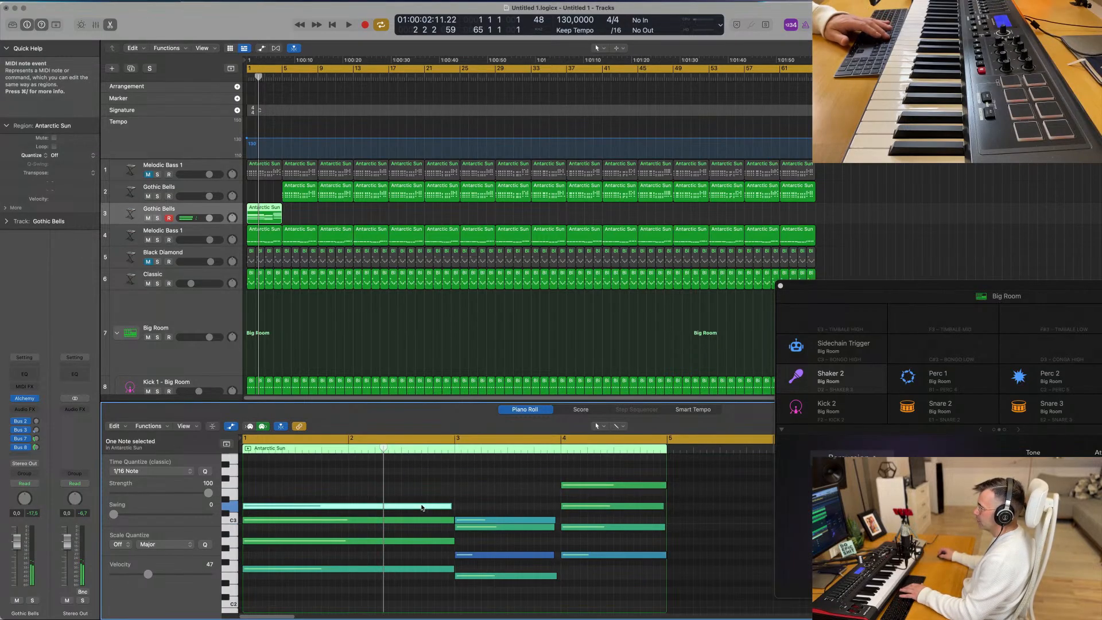
- Copy the top D3 note of the opening two-bar chord up to F3 and play back the result
{"action": "left_click", "coordinate": [422, 507]}
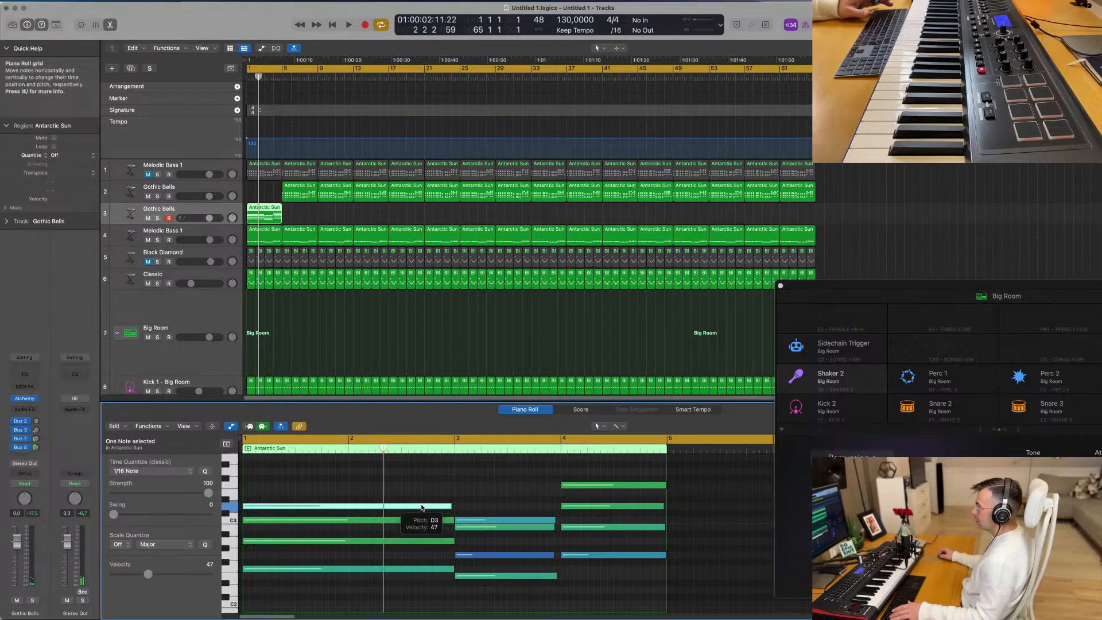
{"action": "left_click_drag", "start_coordinate": [422, 507], "coordinate": [422, 508]}
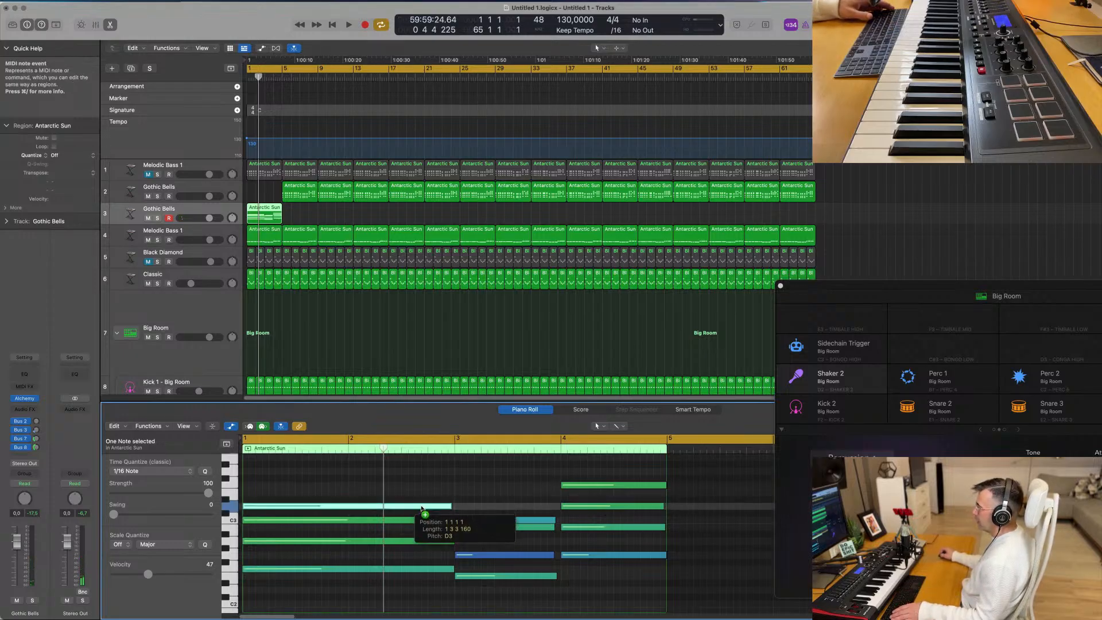
{"action": "mouse_move", "coordinate": [421, 508]}
{"action": "left_mouse_down"}
{"action": "mouse_move", "coordinate": [424, 468]}
{"action": "mouse_move", "coordinate": [418, 509]}
{"action": "mouse_move", "coordinate": [417, 490]}
{"action": "left_mouse_up"}
{"action": "scroll", "coordinate": [419, 483], "scroll_direction": "up", "scroll_amount": 1}
{"action": "key", "text": "space"}
- Copy the top notes of the bar 3 and bar 4 chords three semitones higher, playing back the changes
{"action": "key", "text": "space"}
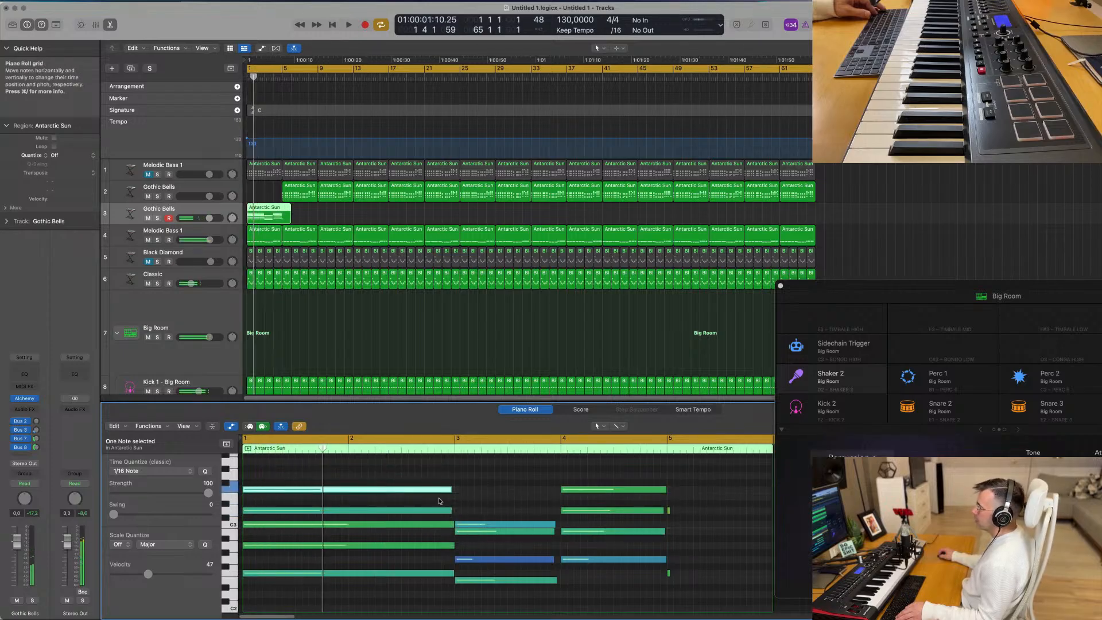
{"action": "left_click", "coordinate": [512, 526]}
{"action": "left_click_drag", "start_coordinate": [514, 527], "coordinate": [515, 506]}
{"action": "key", "text": "space"}
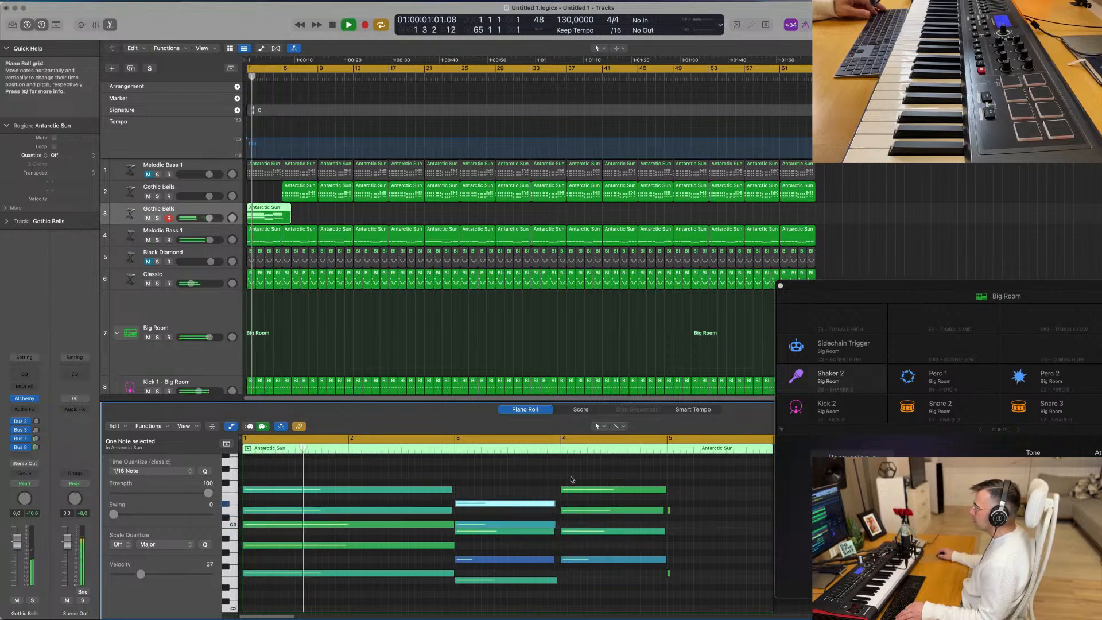
{"action": "key", "text": "space"}
{"action": "left_click_drag", "start_coordinate": [587, 489], "coordinate": [587, 471]}
{"action": "key", "text": "space"}
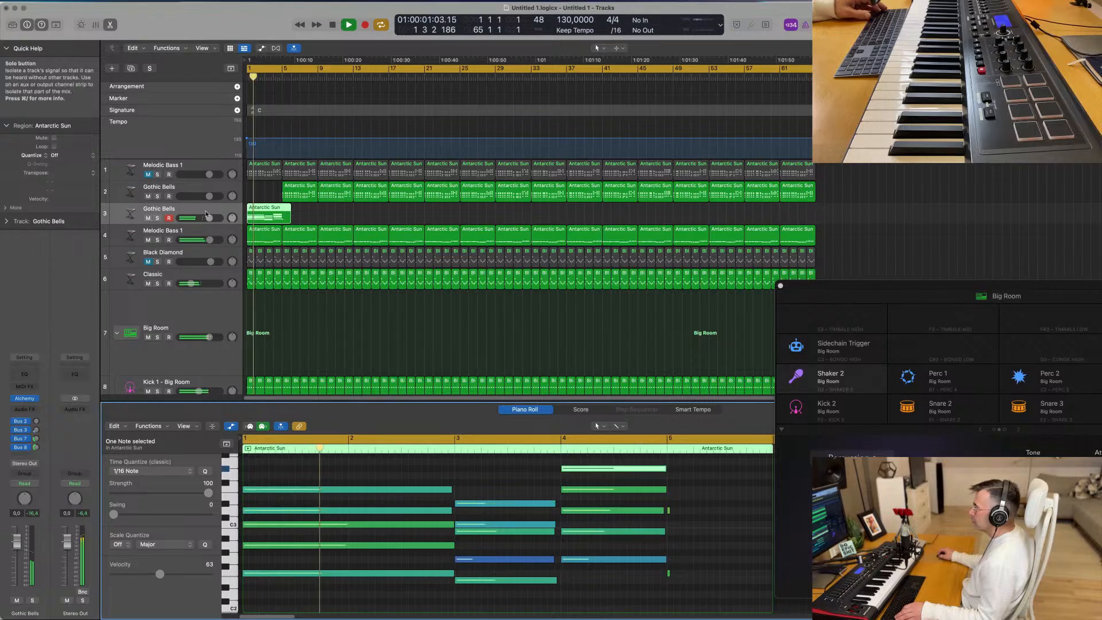
- Solo the second Gothic Bells track and raise the added top notes in bars 3 and 4 by one semitone each
{"action": "left_click", "coordinate": [157, 219]}
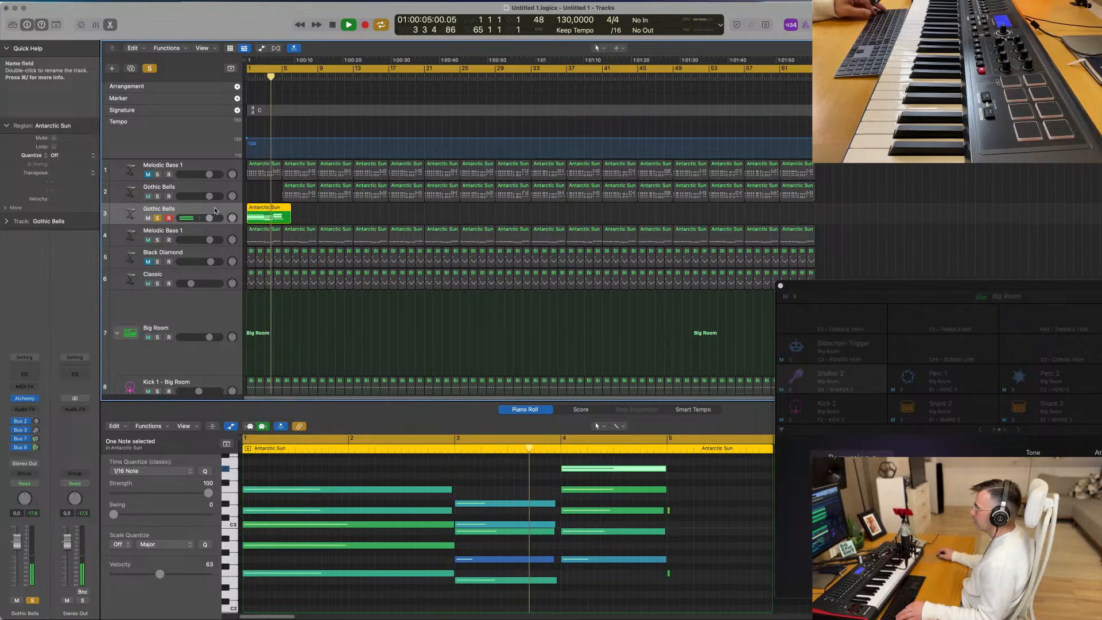
{"action": "key", "text": "space"}
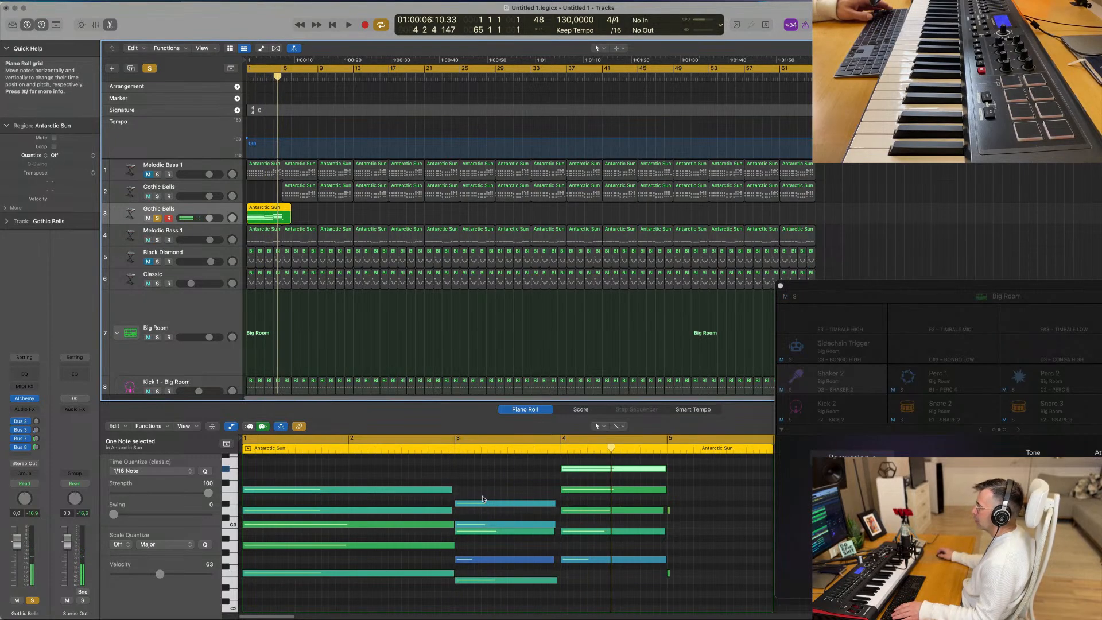
{"action": "left_click_drag", "start_coordinate": [482, 498], "coordinate": [482, 492]}
{"action": "left_click", "coordinate": [583, 468]}
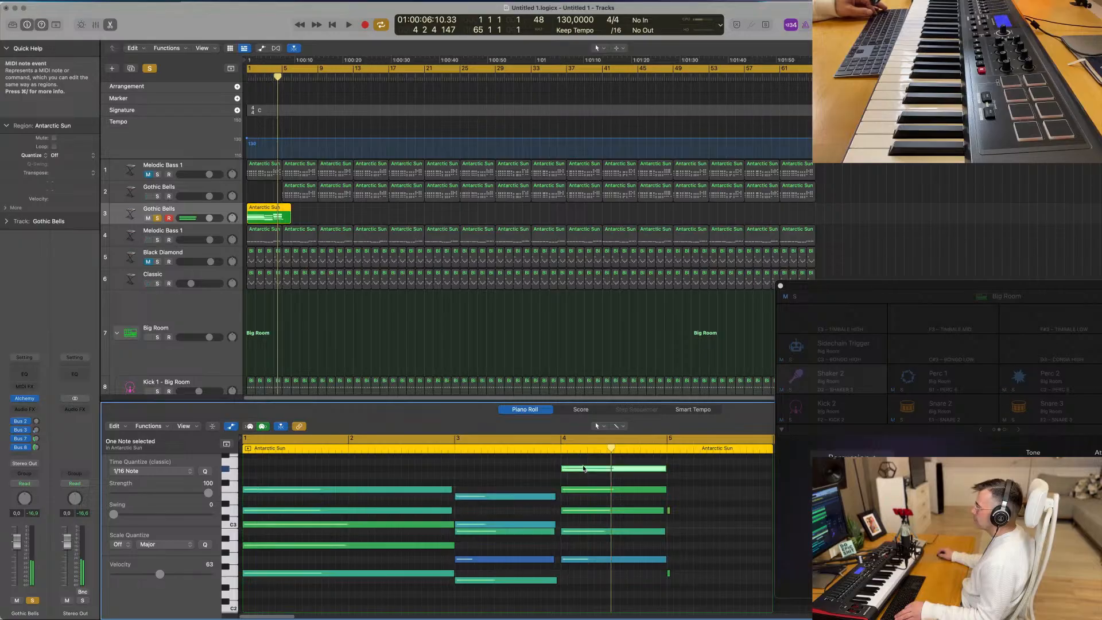
{"action": "left_click_drag", "start_coordinate": [584, 468], "coordinate": [584, 461]}
{"action": "key", "text": "space"}
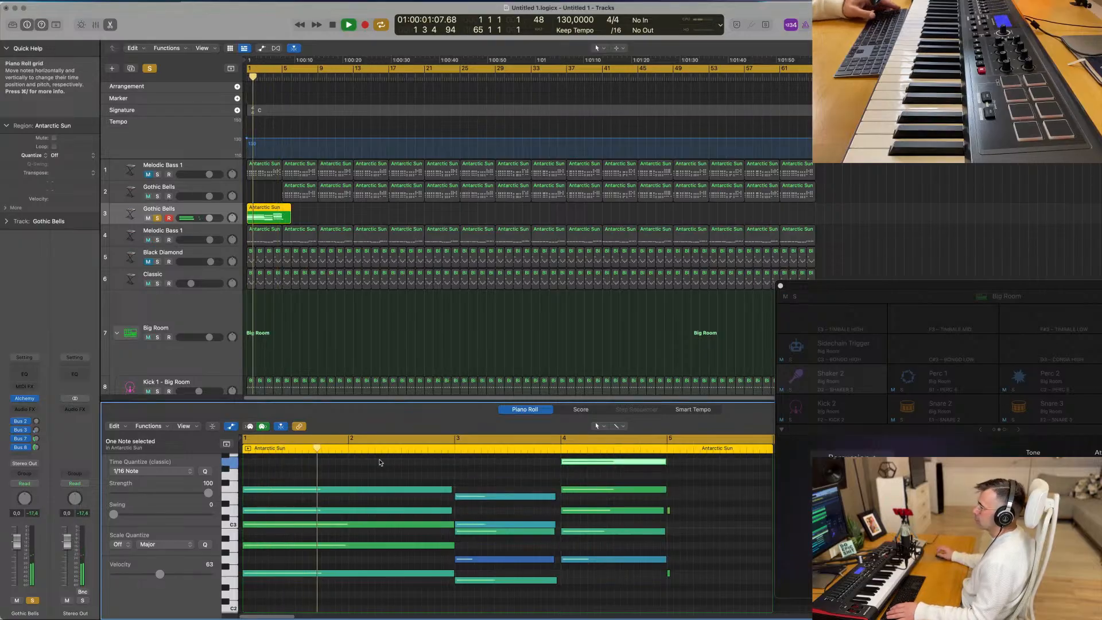
- Delete the two short stray notes at bar 5, stop playback and select the track's Antarctic Sun region
{"action": "scroll", "coordinate": [345, 462], "scroll_direction": "down", "scroll_amount": 2}
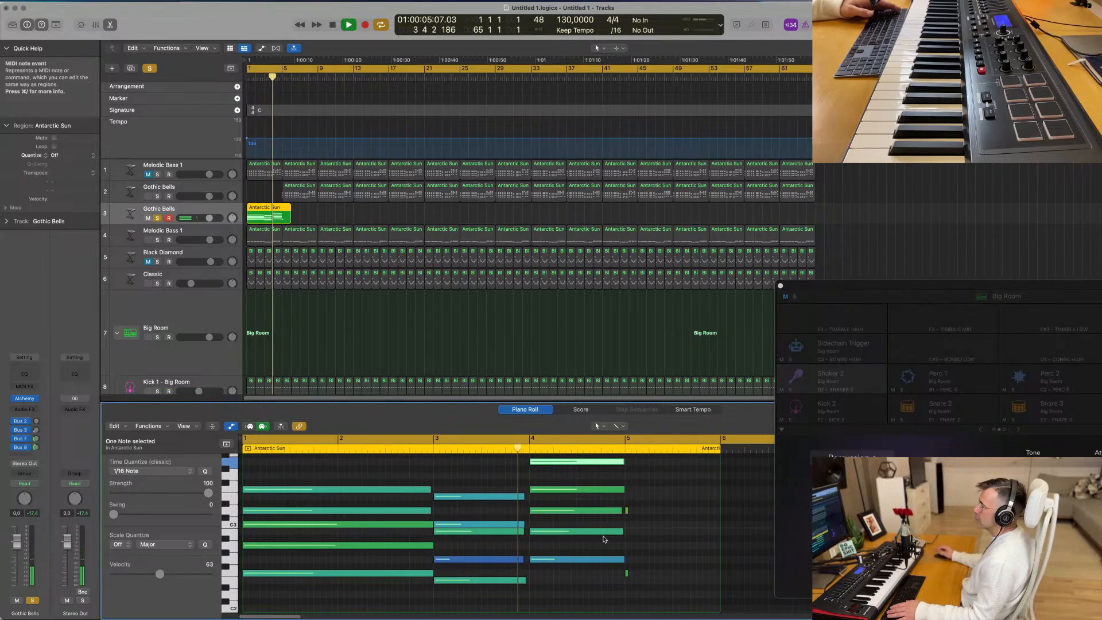
{"action": "left_click_drag", "start_coordinate": [651, 492], "coordinate": [627, 586]}
{"action": "key", "text": "Delete"}
{"action": "key", "text": "Return"}
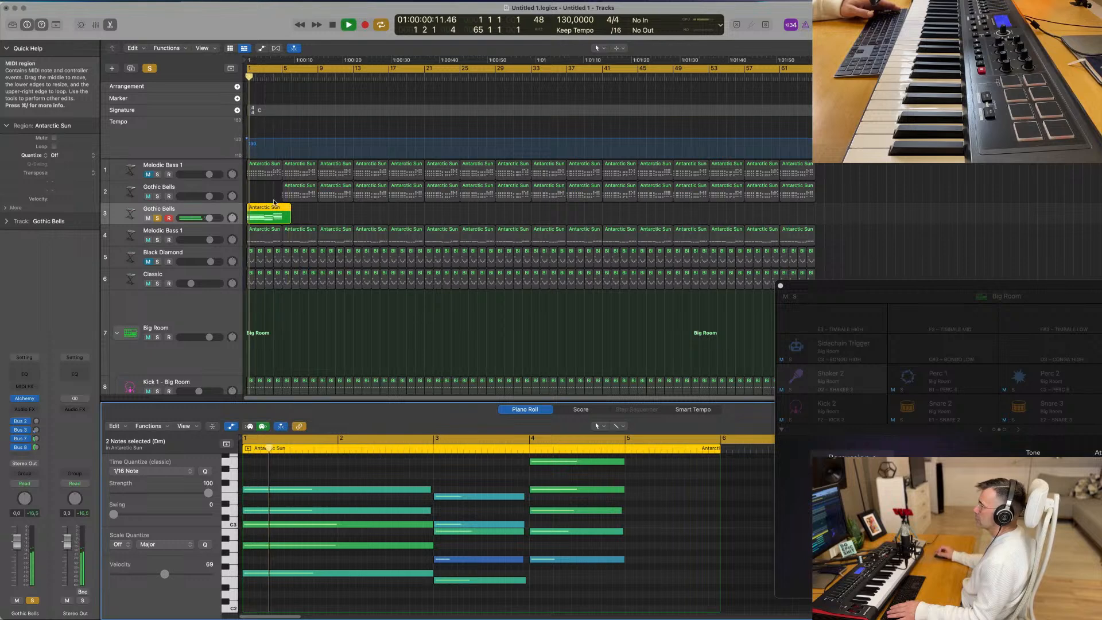
{"action": "key", "text": "space"}
{"action": "left_click_drag", "start_coordinate": [298, 196], "coordinate": [232, 212]}
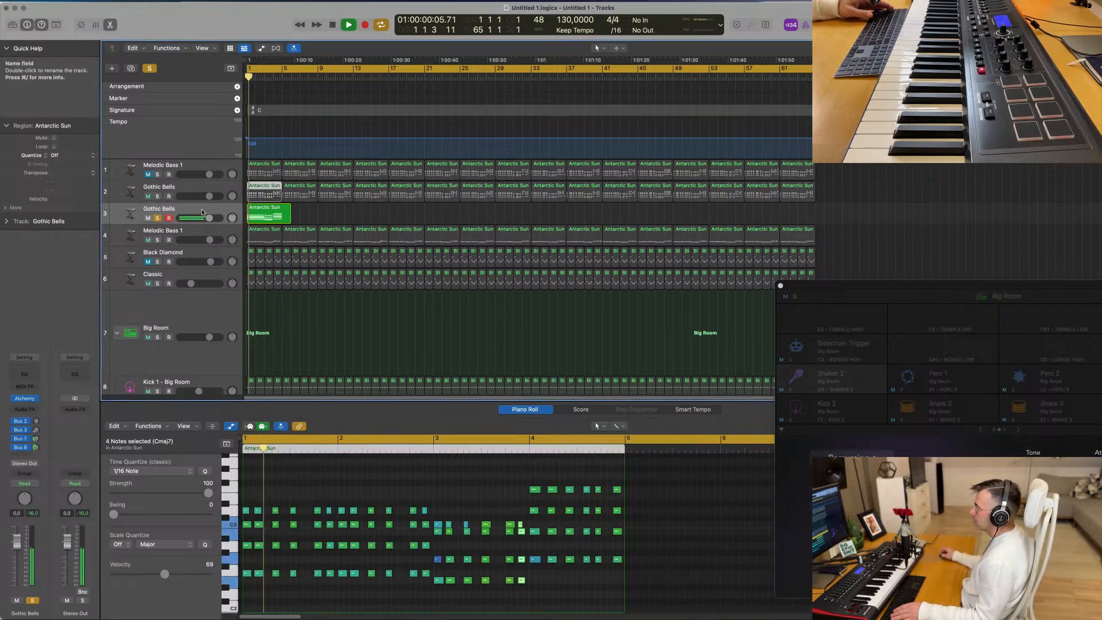
- Open the soloed track's Alchemy instrument, show the Pads category and play the chords with the Atlantean Bells preset
{"action": "left_click", "coordinate": [26, 401]}
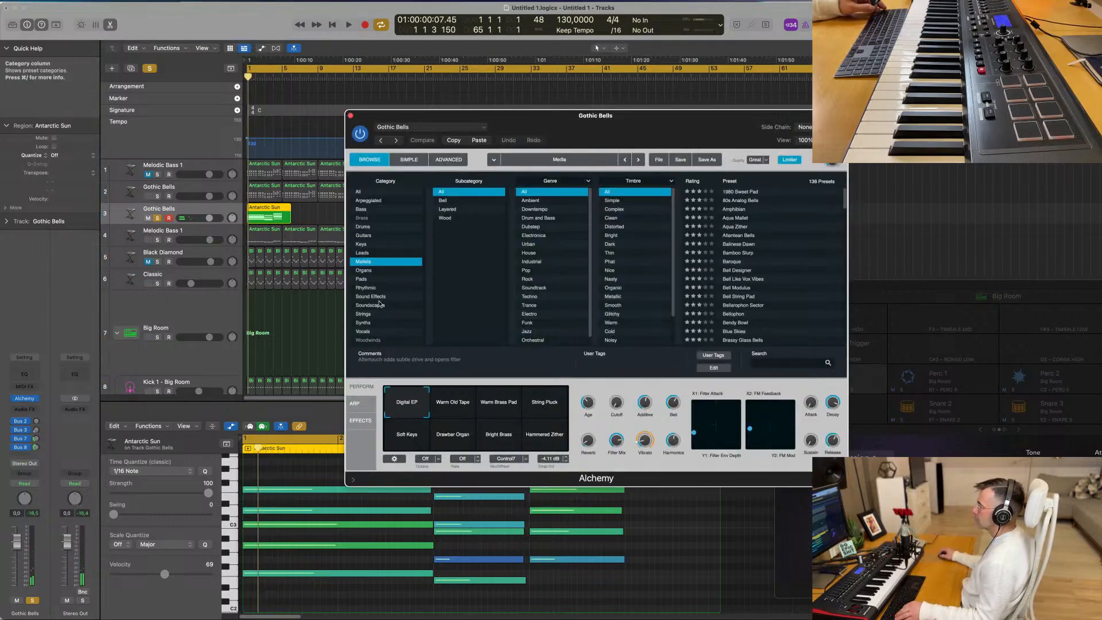
{"action": "left_click", "coordinate": [363, 279]}
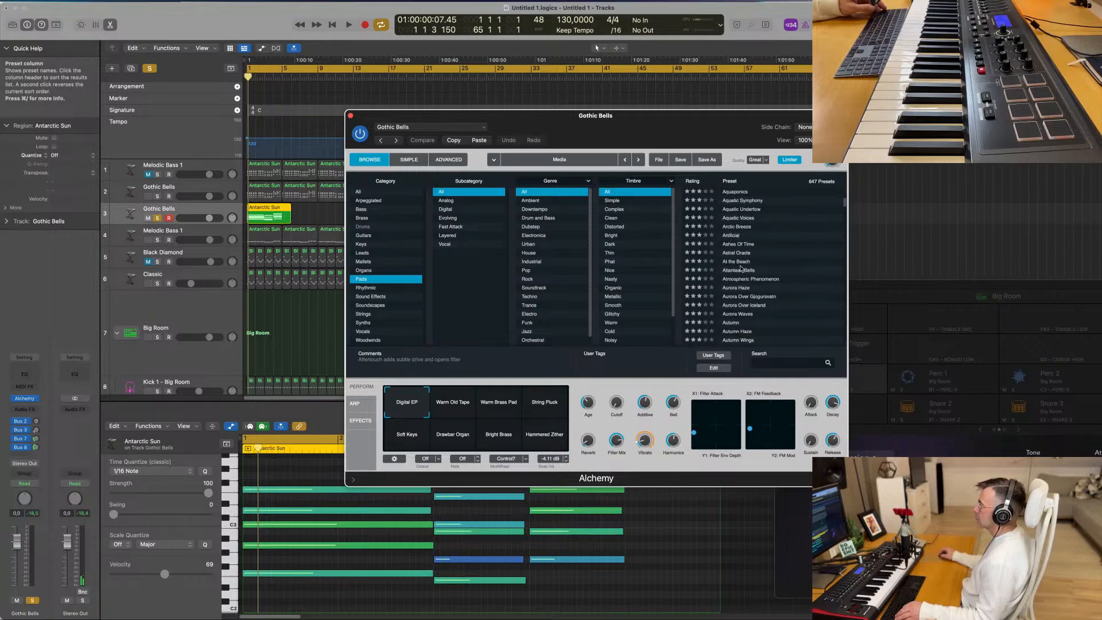
{"action": "left_click", "coordinate": [755, 271]}
{"action": "left_click_drag", "start_coordinate": [687, 119], "coordinate": [730, 113]}
{"action": "key", "text": "space"}
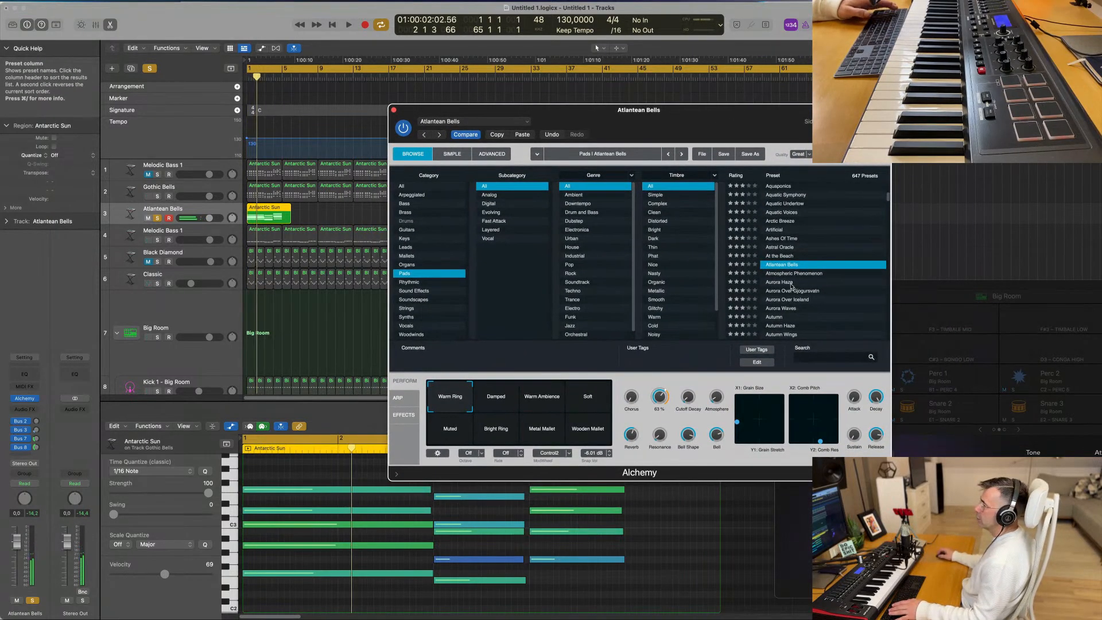
- Audition the Aurora Haze, Autumn Haze and Before The Storm pad presets on the chords
{"action": "left_click", "coordinate": [787, 282]}
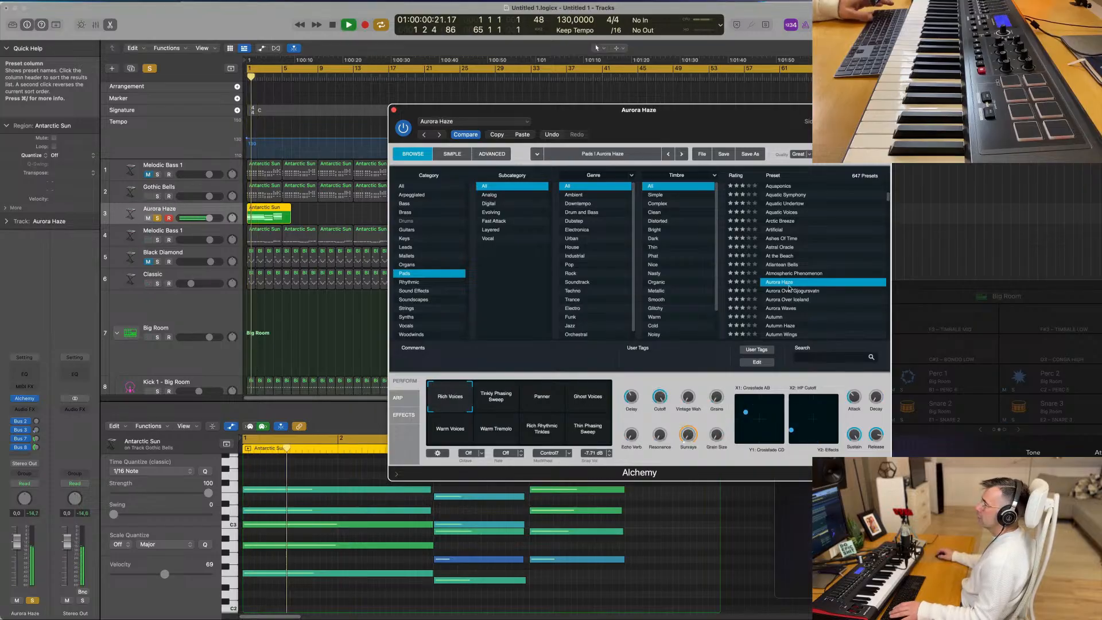
{"action": "scroll", "coordinate": [798, 299], "scroll_direction": "down", "scroll_amount": 2}
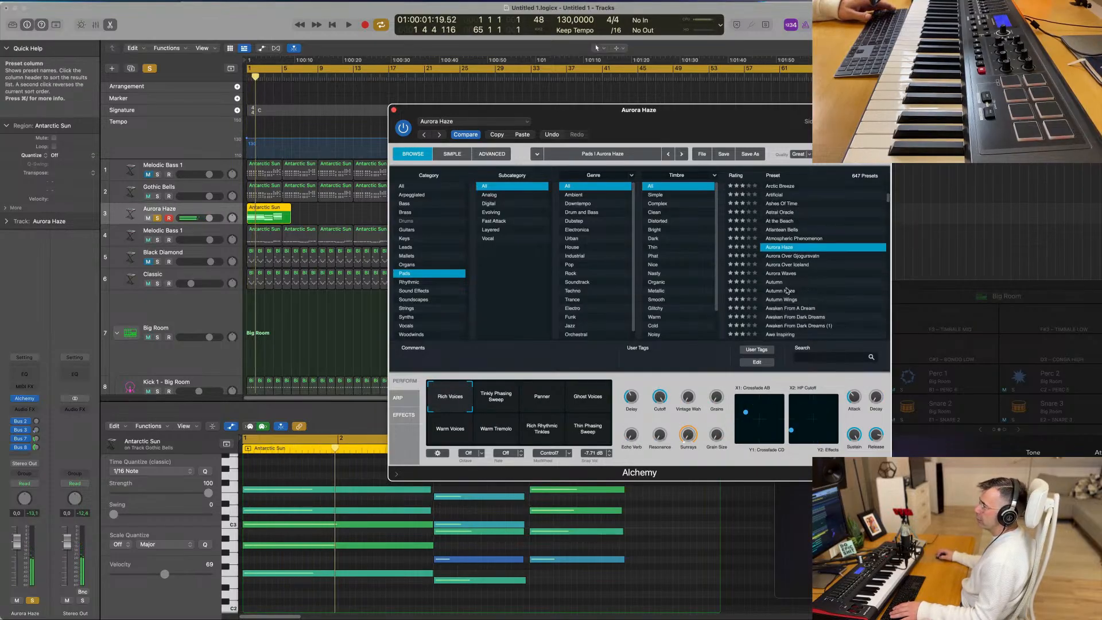
{"action": "left_click", "coordinate": [784, 291]}
{"action": "key", "text": "space"}
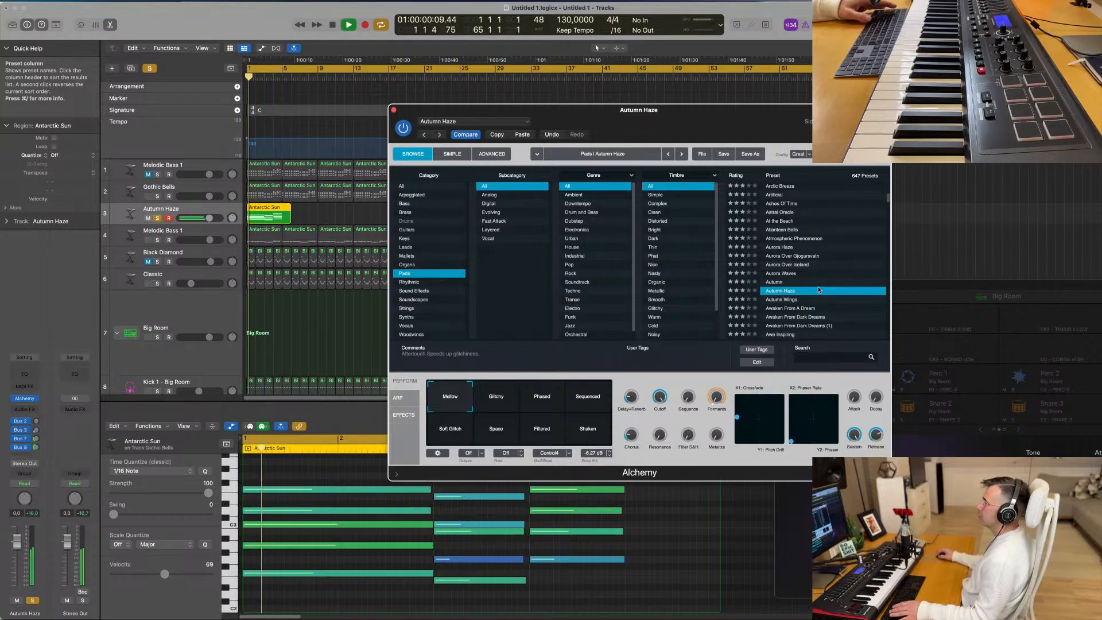
{"action": "scroll", "coordinate": [827, 287], "scroll_direction": "down", "scroll_amount": 2}
{"action": "scroll", "coordinate": [826, 287], "scroll_direction": "down", "scroll_amount": 4}
{"action": "left_click", "coordinate": [785, 275]}
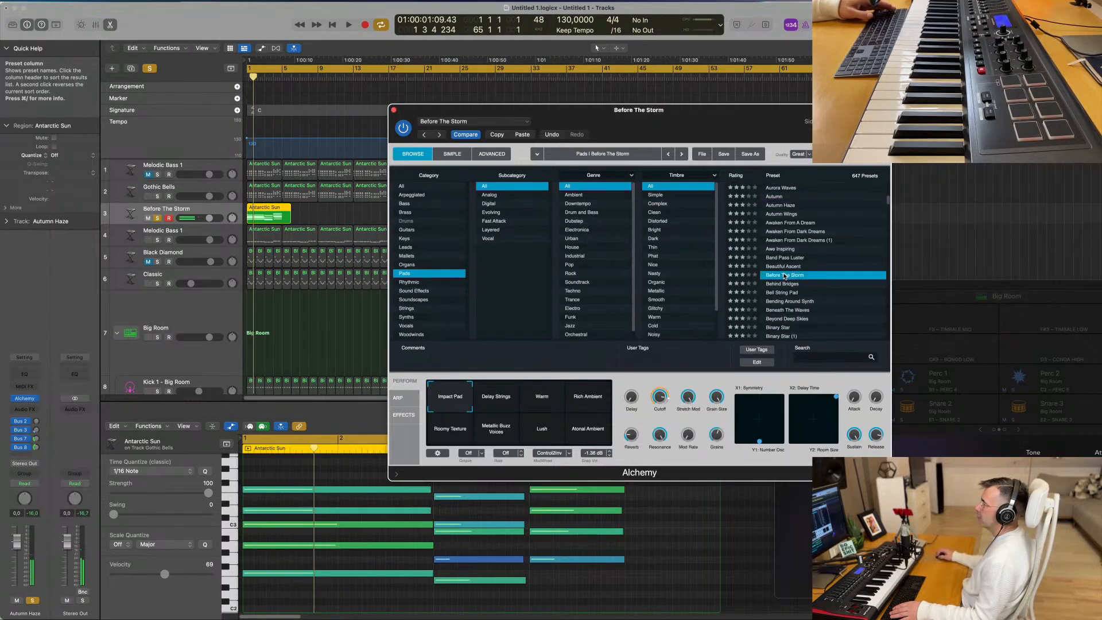
- Audition the Bell String Pad, Can Of Worms and Catalyst pad presets on the chords
{"action": "scroll", "coordinate": [798, 274], "scroll_direction": "down", "scroll_amount": 2}
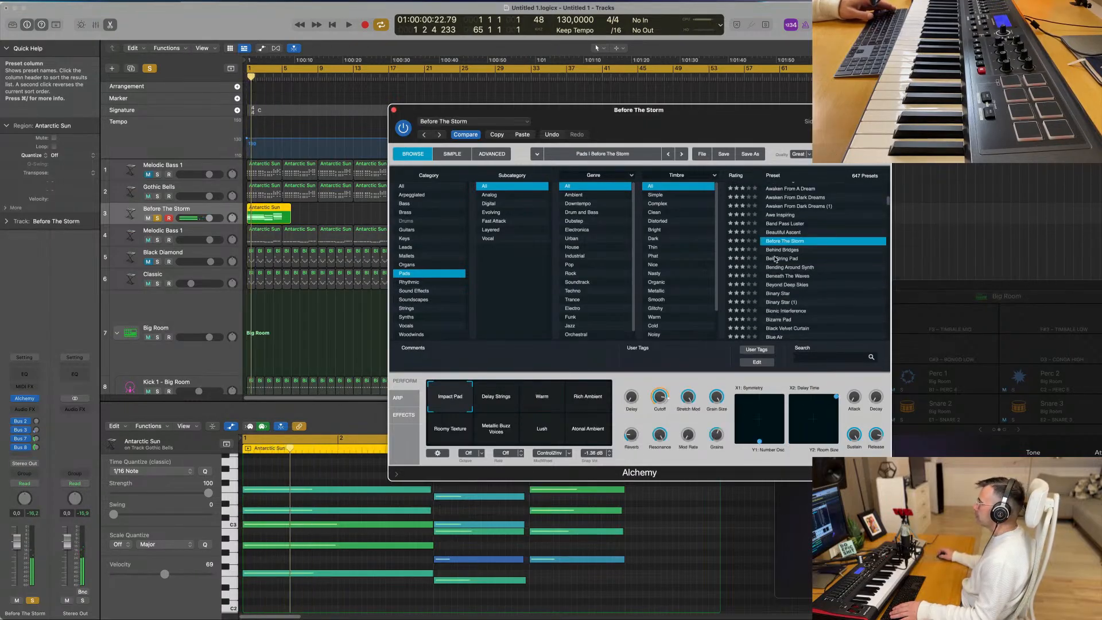
{"action": "left_click", "coordinate": [775, 259]}
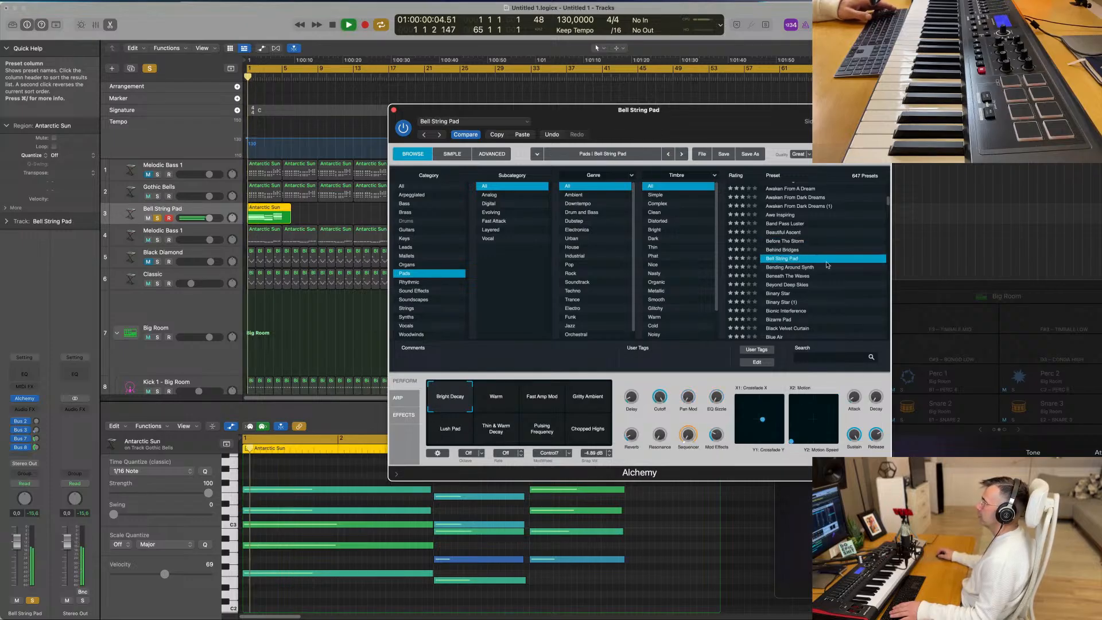
{"action": "scroll", "coordinate": [836, 291], "scroll_direction": "down", "scroll_amount": 5}
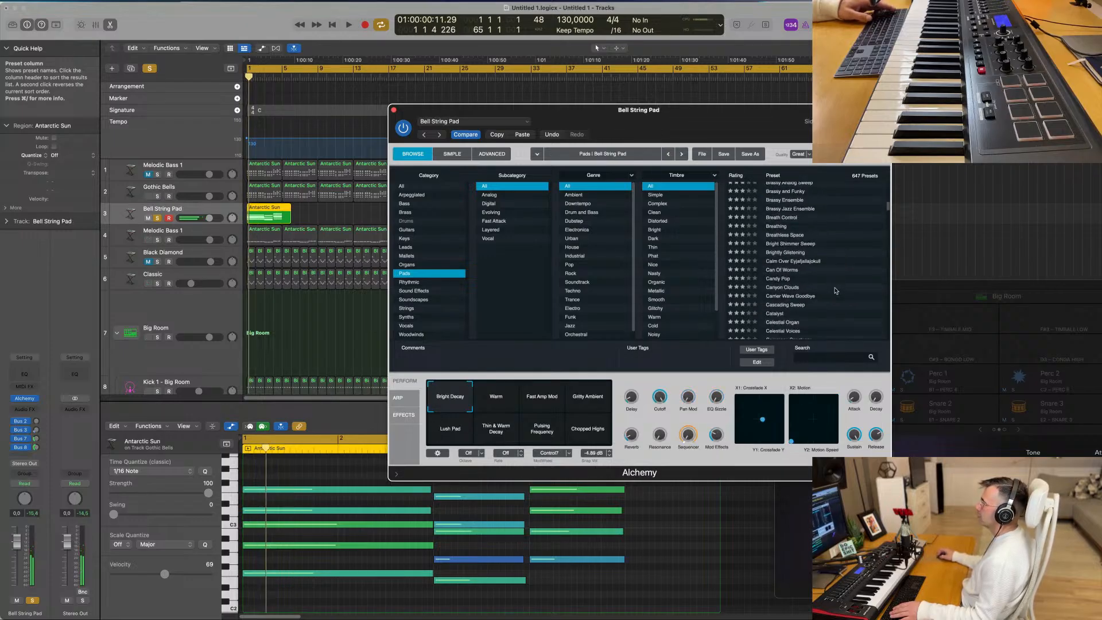
{"action": "left_click", "coordinate": [795, 275]}
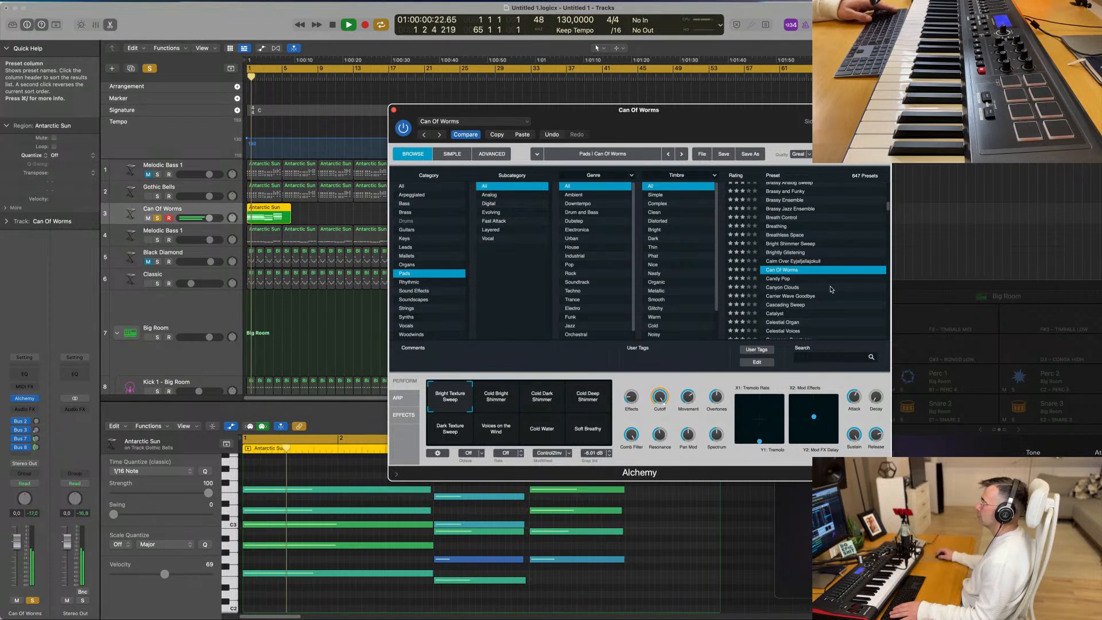
{"action": "scroll", "coordinate": [831, 289], "scroll_direction": "down", "scroll_amount": 2}
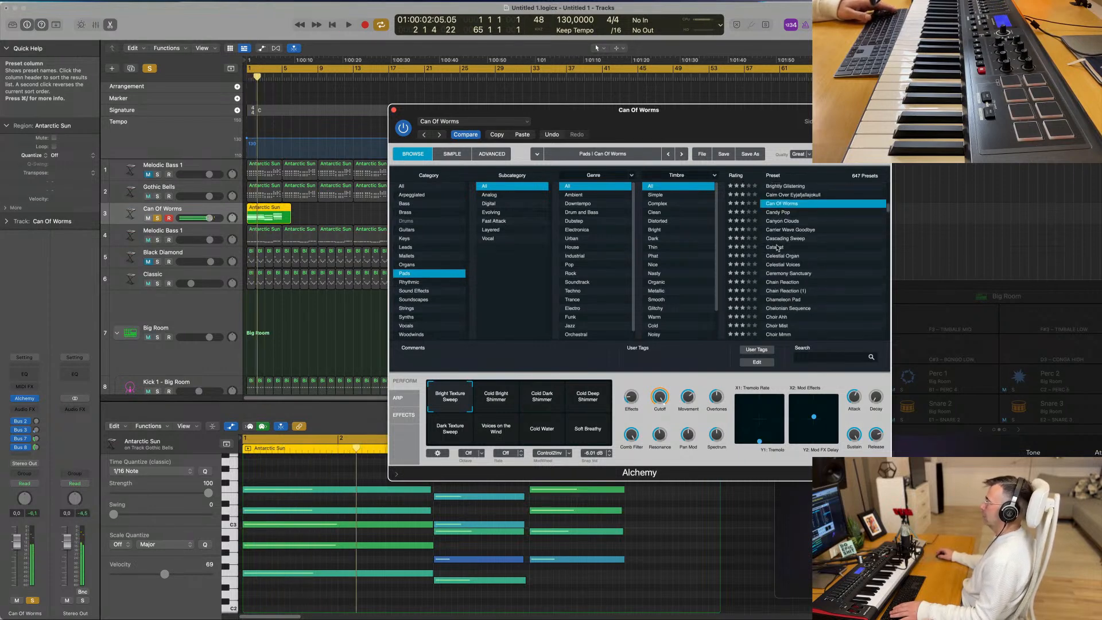
{"action": "left_click", "coordinate": [778, 247]}
{"action": "key", "text": "space"}
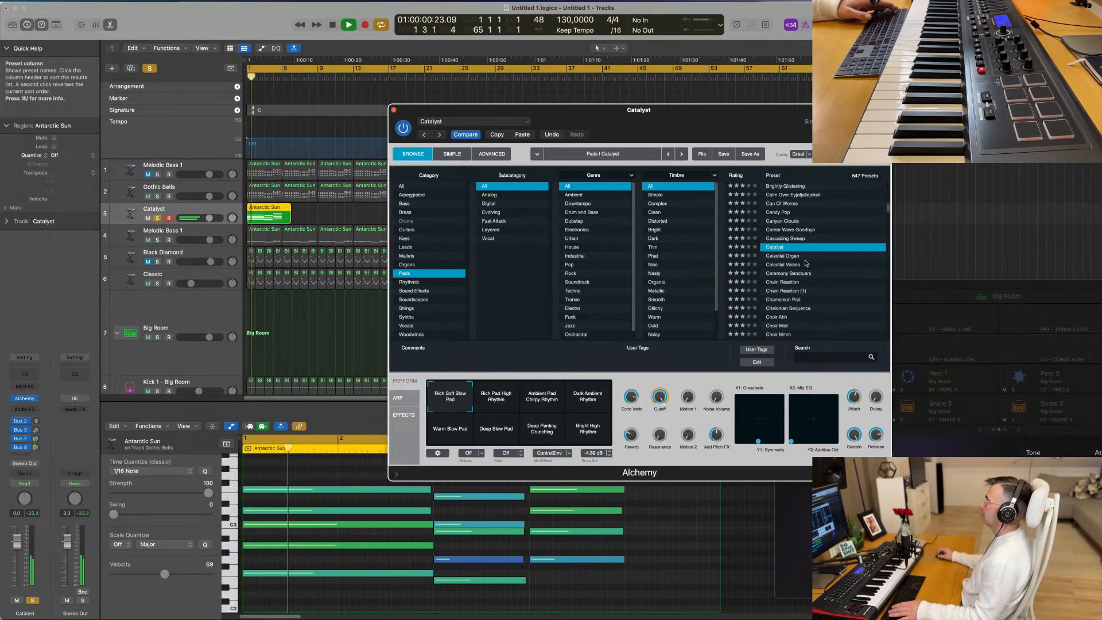
- Load the Chain Reaction pad preset, stop playback and take the track out of solo
{"action": "scroll", "coordinate": [808, 263], "scroll_direction": "down", "scroll_amount": 1}
{"action": "left_click", "coordinate": [801, 262]}
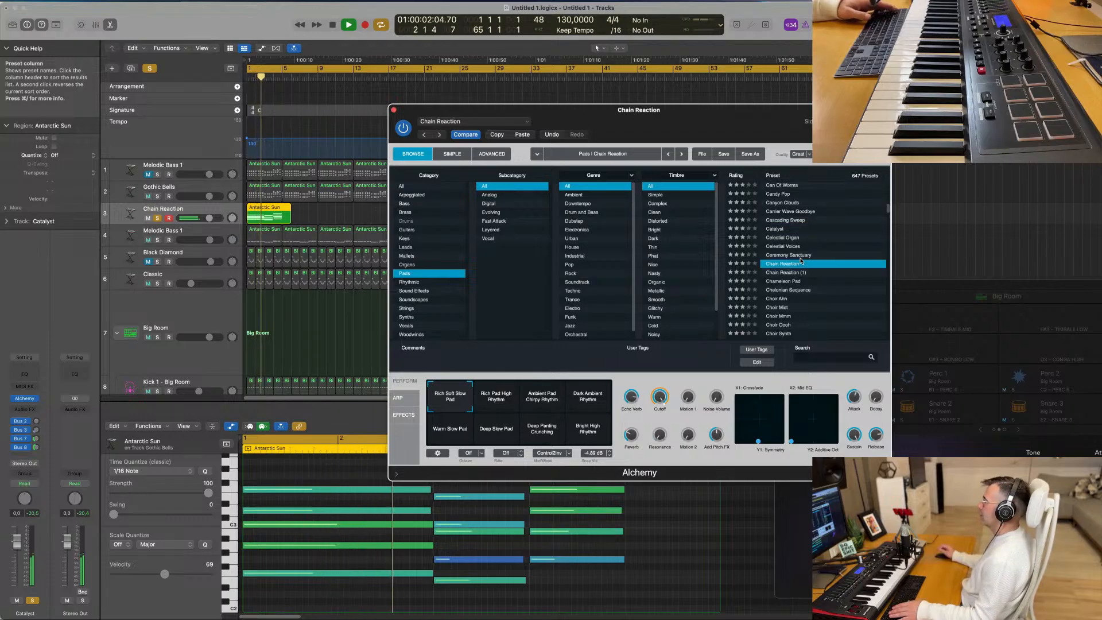
{"action": "scroll", "coordinate": [814, 267], "scroll_direction": "down", "scroll_amount": 1}
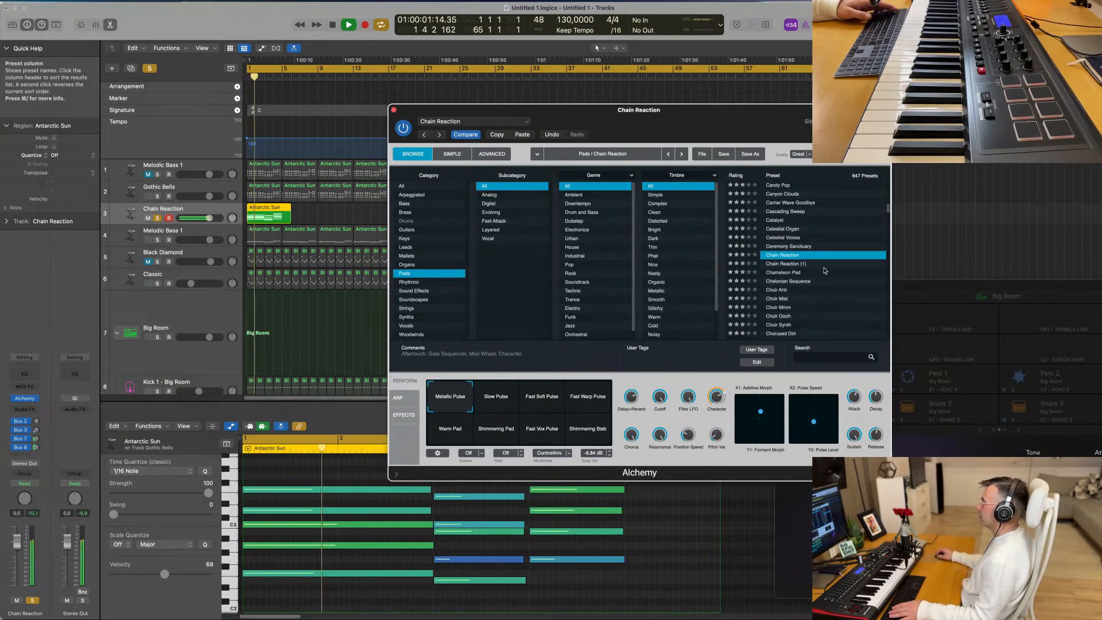
{"action": "scroll", "coordinate": [825, 270], "scroll_direction": "down", "scroll_amount": 2}
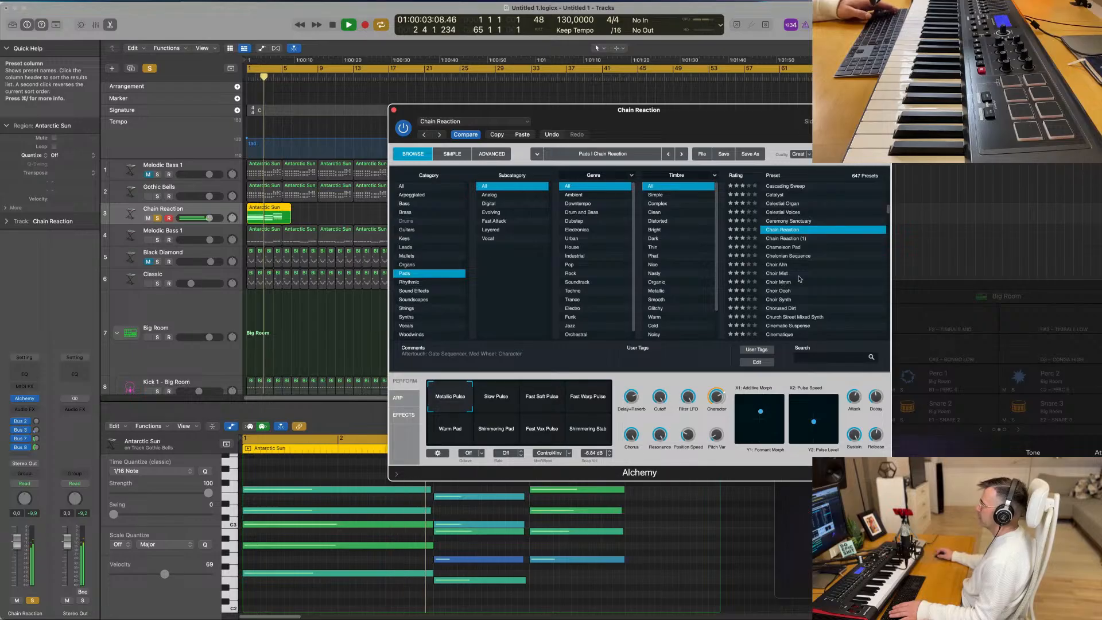
{"action": "left_click", "coordinate": [799, 279]}
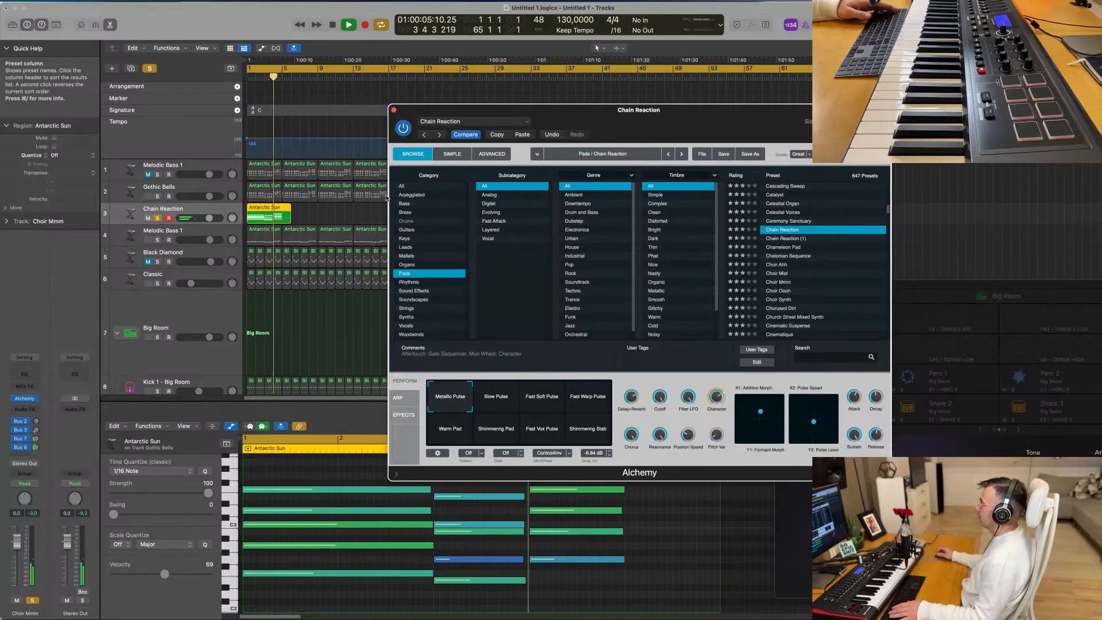
{"action": "key", "text": "space"}
{"action": "left_click", "coordinate": [157, 219]}
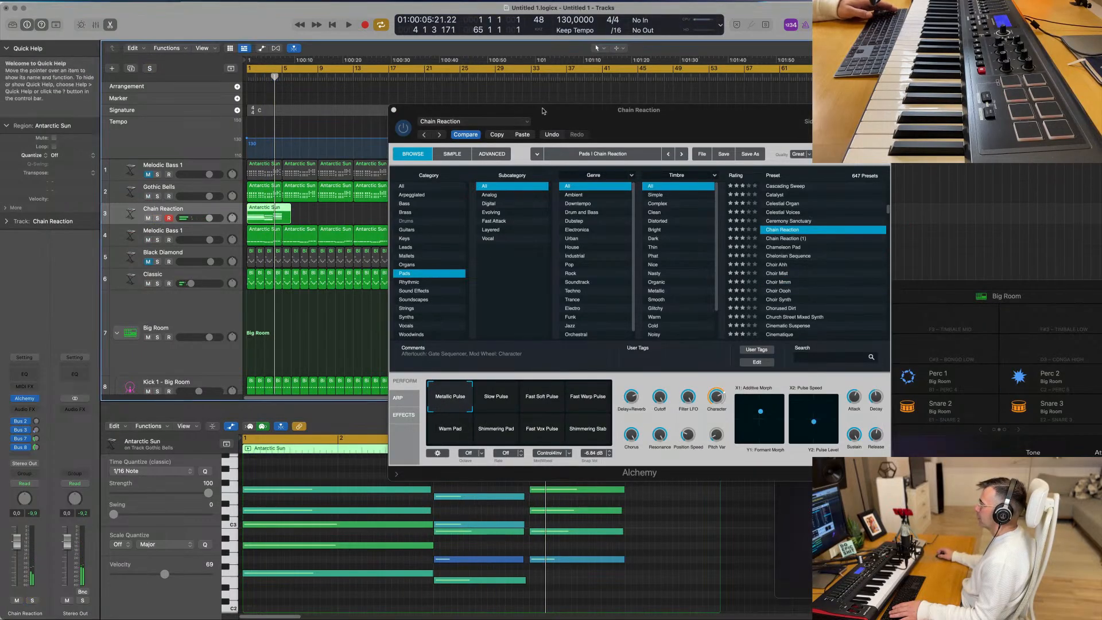
- Play the full mix, lower the Chain Reaction track's volume to -4.3 dB and select the Slow Pulse variation
{"action": "left_click_drag", "start_coordinate": [543, 111], "coordinate": [706, 122]}
{"action": "key", "text": "space"}
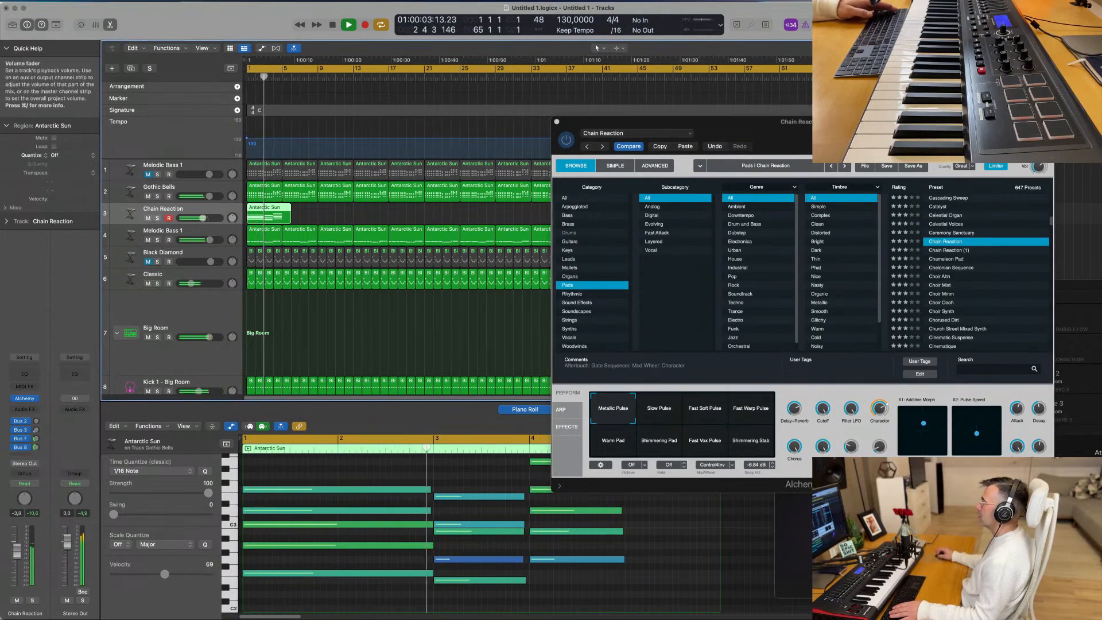
{"action": "left_click", "coordinate": [668, 409]}
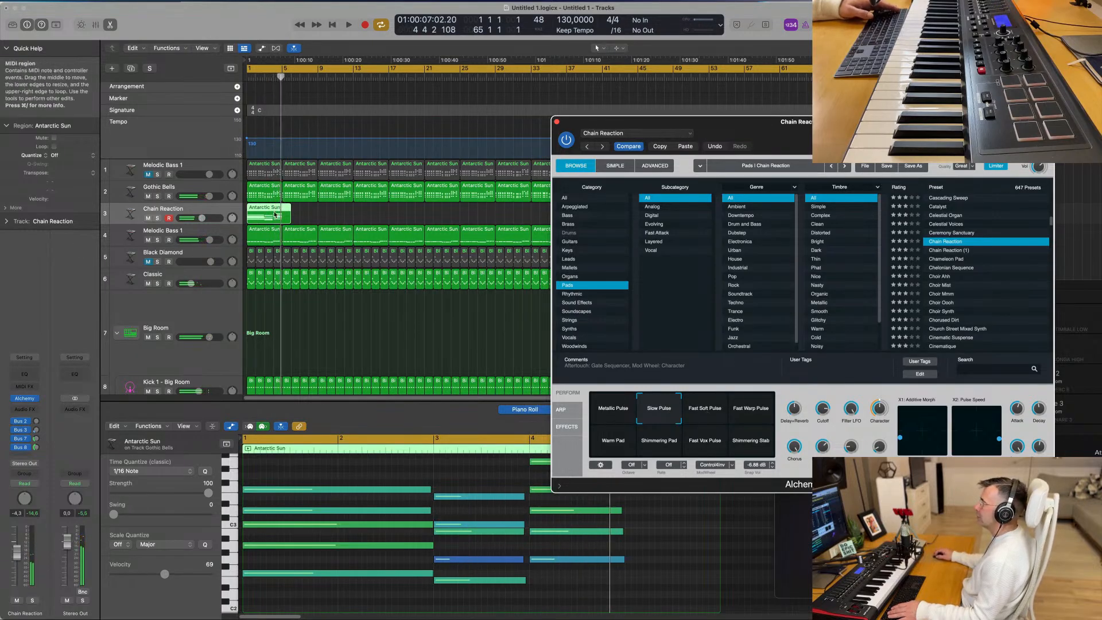
- Delete the leftover piece of the Chain Reaction region after bar 4 and select Alchemy's Fast Soft Pulse variation
{"action": "left_click_drag", "start_coordinate": [284, 210], "coordinate": [286, 213]}
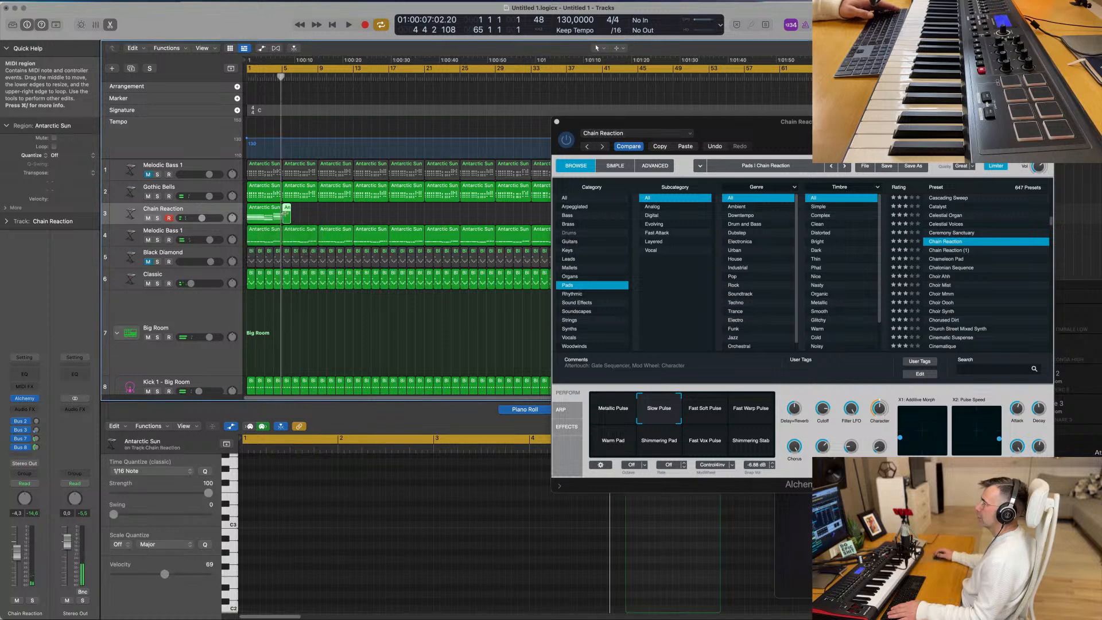
{"action": "key", "text": "Delete"}
{"action": "key", "text": "space"}
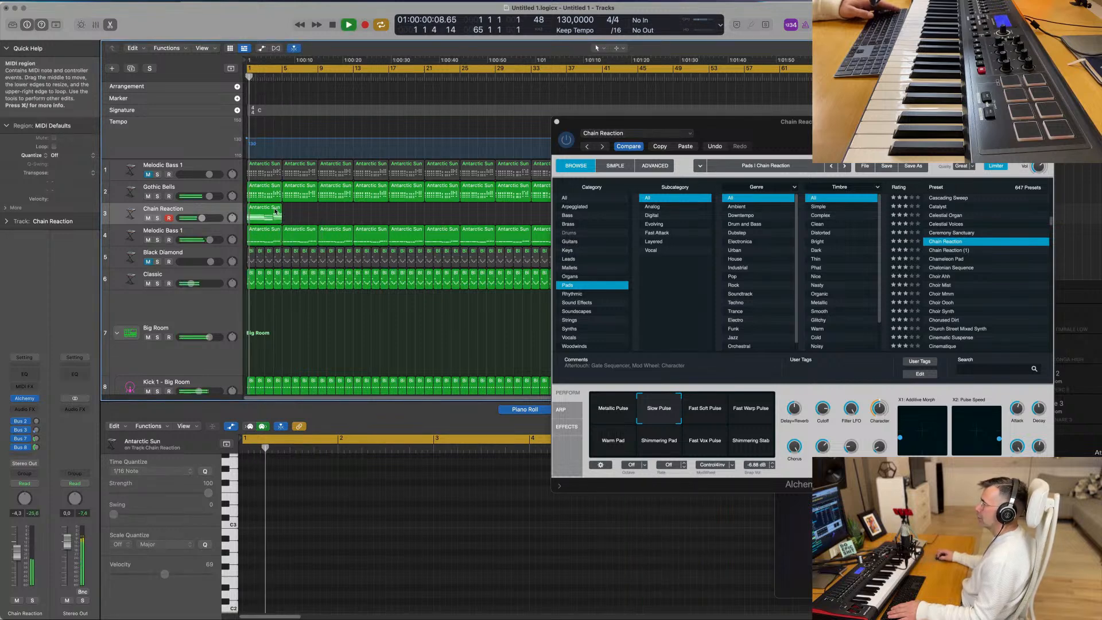
{"action": "left_click", "coordinate": [266, 214]}
{"action": "left_click", "coordinate": [711, 413]}
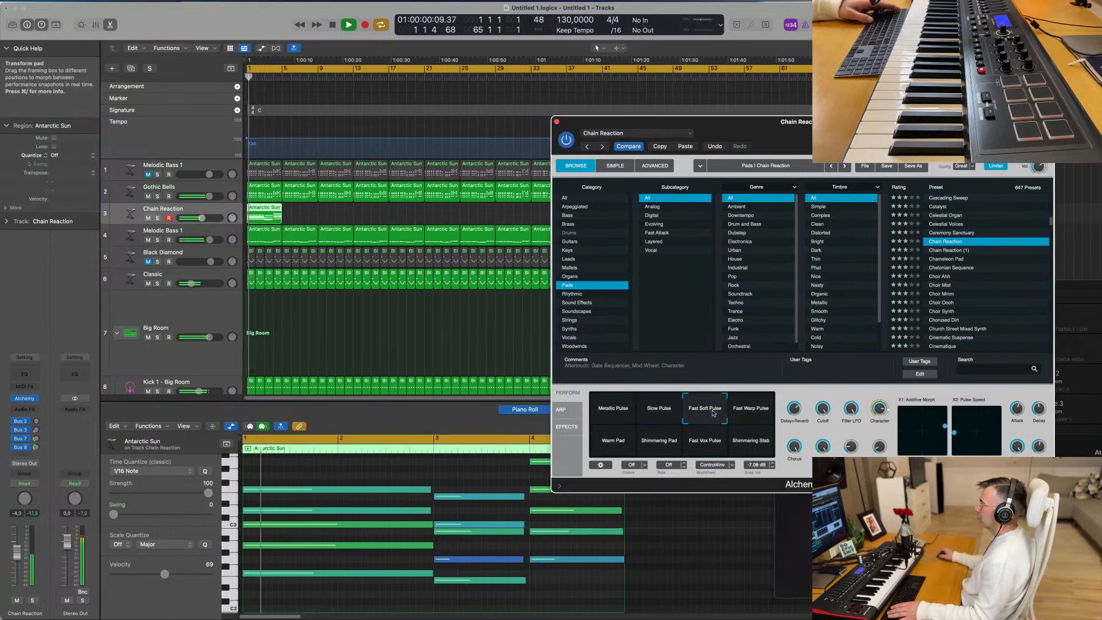
- Audition Alchemy's Fast Warp Pulse, Warm Pad, Shimmering Pad and Fast Vox Pulse variations within the full mix
{"action": "left_click", "coordinate": [748, 410]}
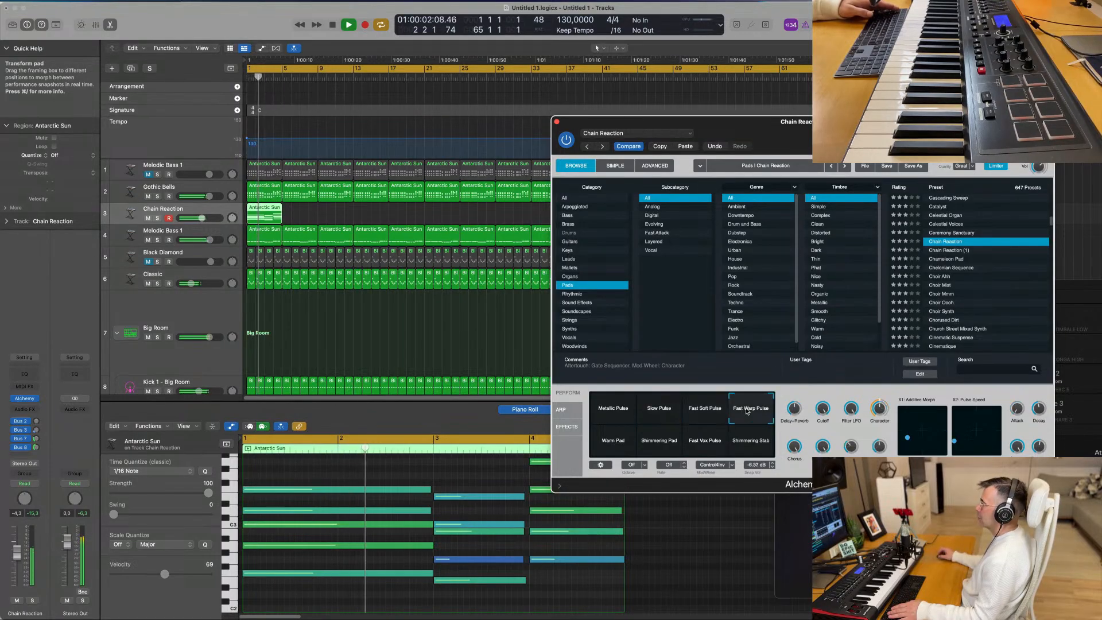
{"action": "left_click", "coordinate": [624, 443]}
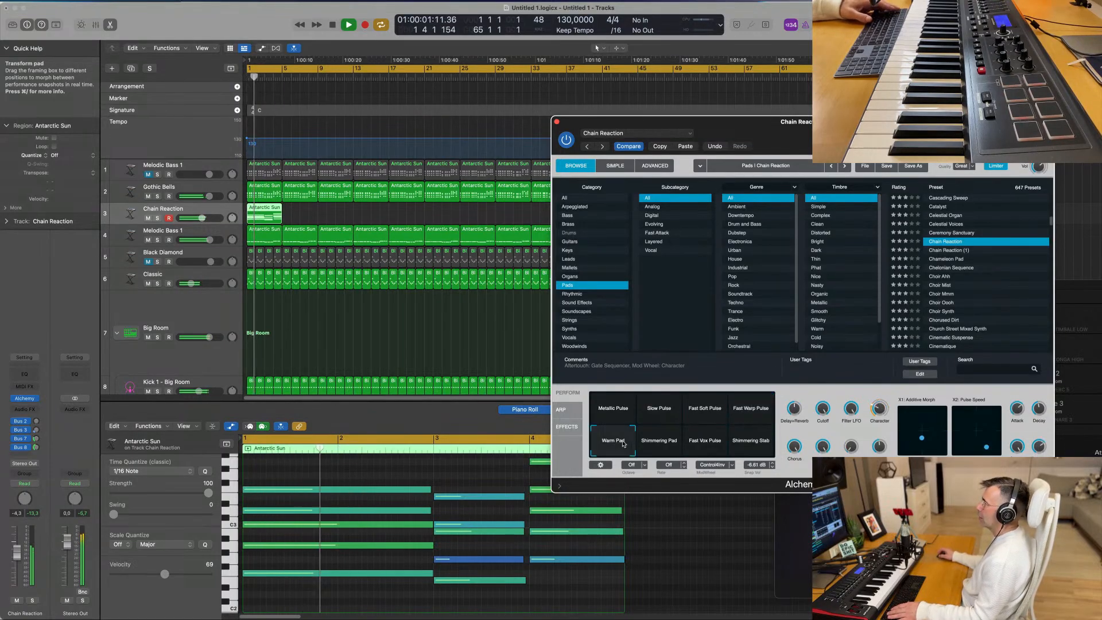
{"action": "left_click", "coordinate": [33, 601]}
{"action": "left_click", "coordinate": [33, 600]}
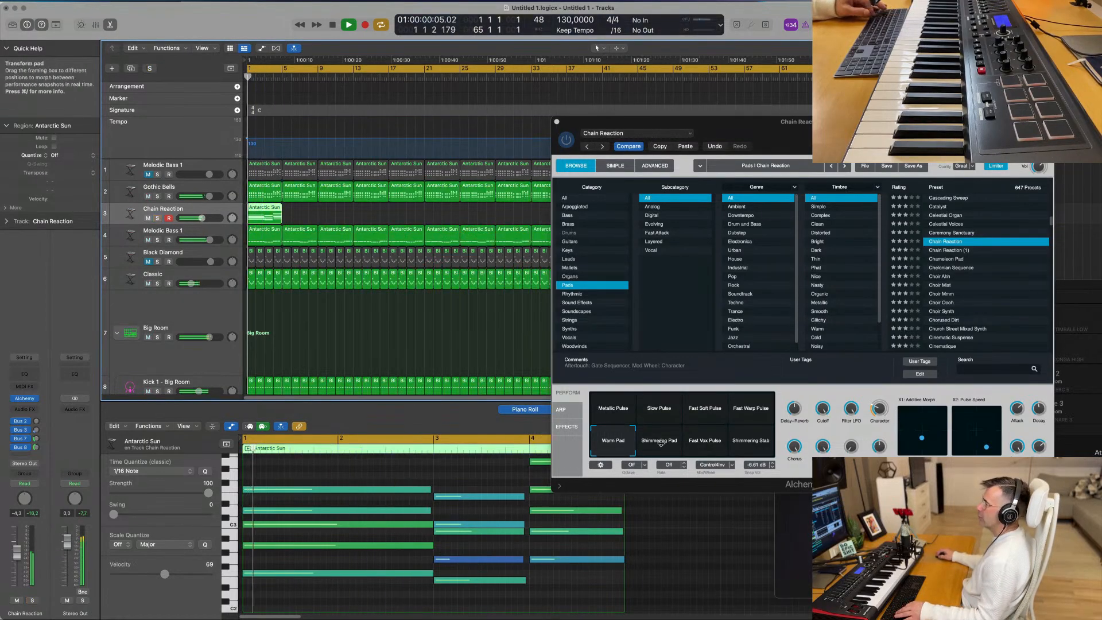
{"action": "left_click", "coordinate": [657, 442]}
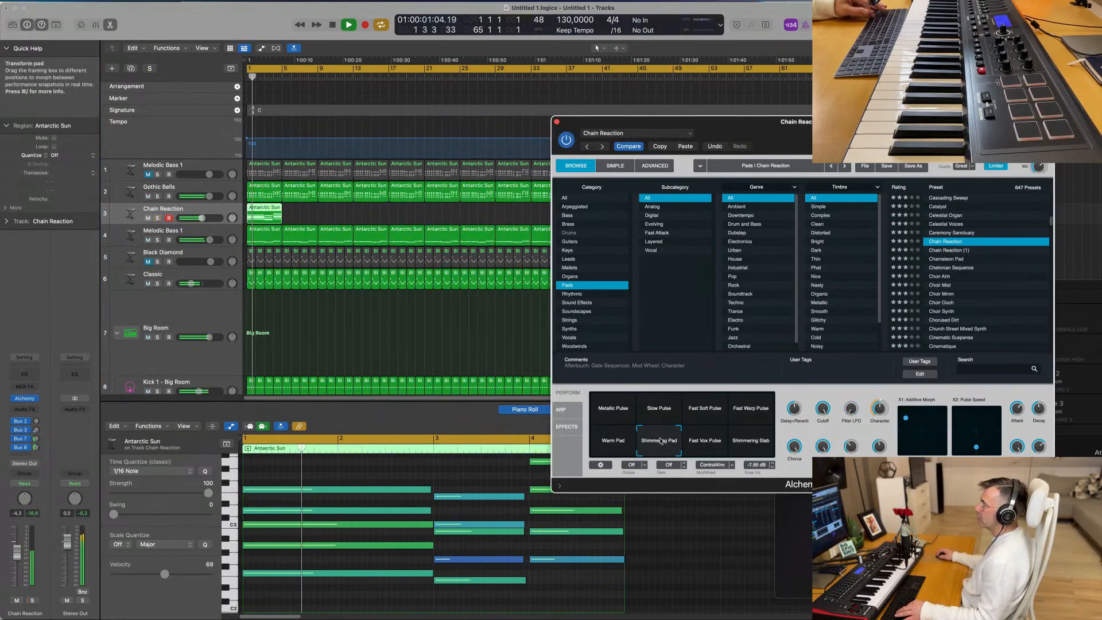
{"action": "left_click", "coordinate": [707, 441]}
{"action": "key", "text": "space"}
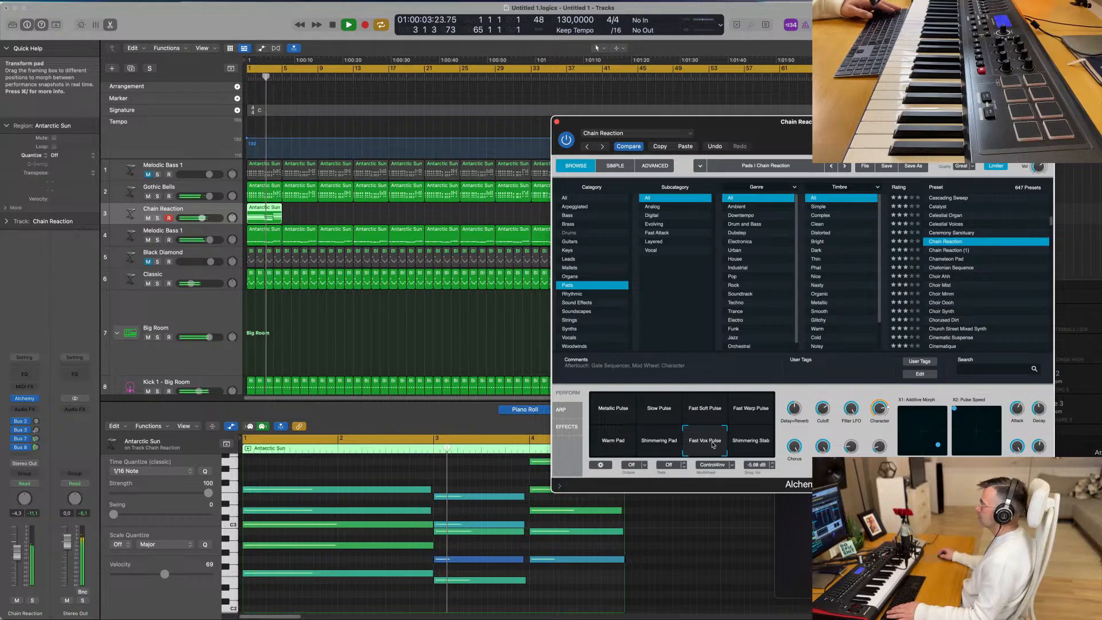
- Compare Alchemy's Shimmering Stab, Slow Pulse and Fast Soft Pulse variations against the full mix
{"action": "key", "text": "space"}
{"action": "left_click", "coordinate": [752, 444]}
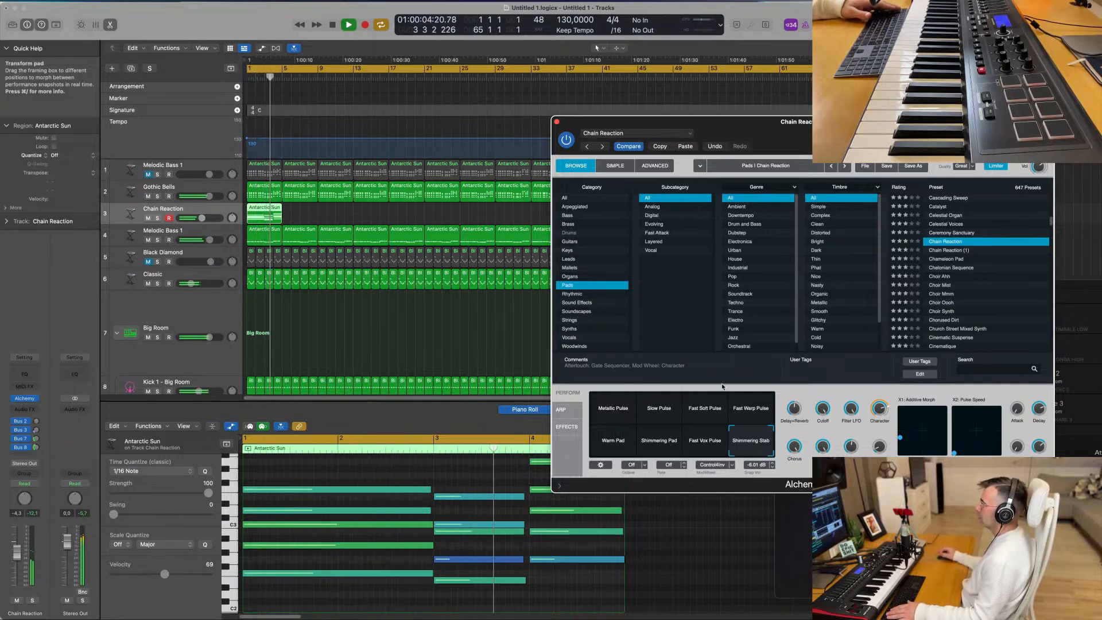
{"action": "left_click", "coordinate": [649, 411]}
{"action": "key", "text": "space"}
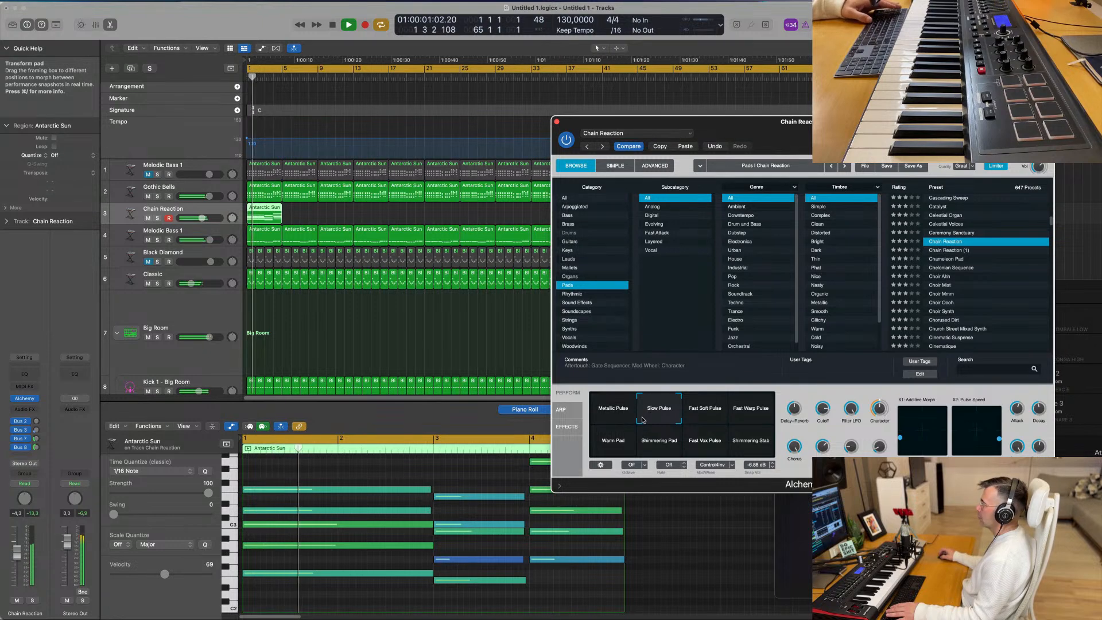
{"action": "left_click", "coordinate": [704, 416]}
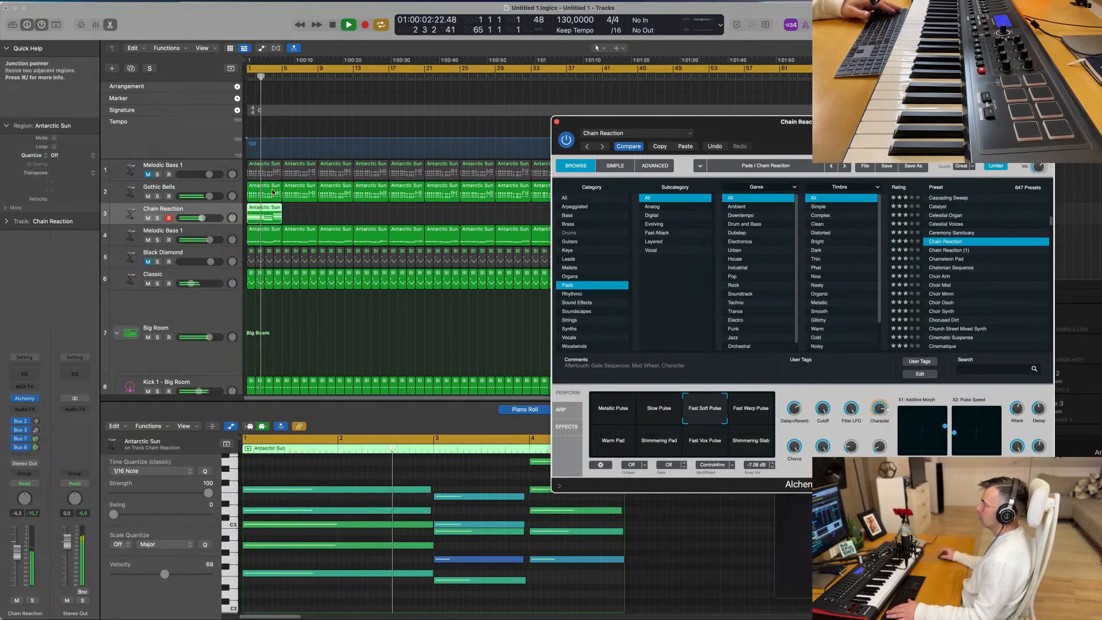
{"action": "key", "text": "space"}
- Solo Chain Reaction, compare Slow Pulse with Metallic Pulse and keep Metallic Pulse, then unsolo the track and stop playback
{"action": "left_click", "coordinate": [157, 218]}
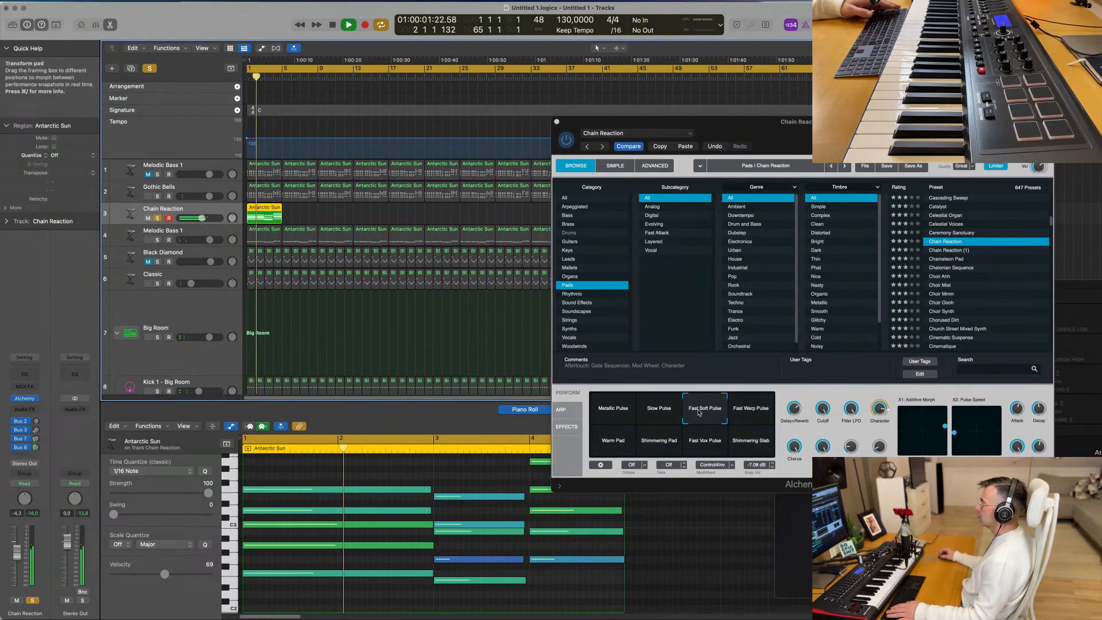
{"action": "left_click", "coordinate": [663, 411]}
{"action": "left_click", "coordinate": [617, 411]}
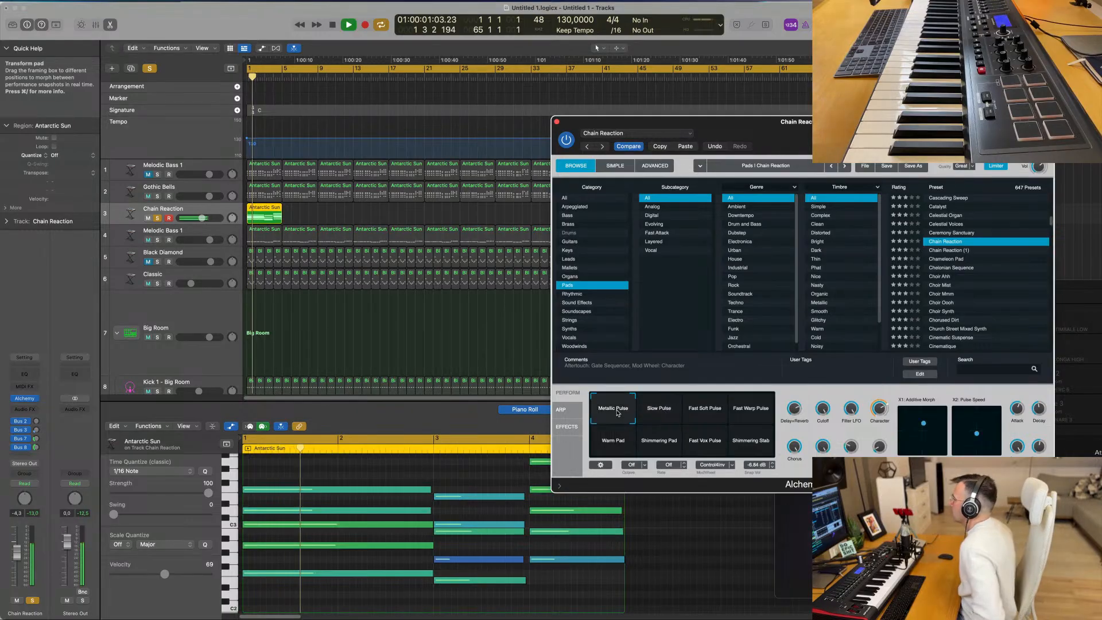
{"action": "left_click", "coordinate": [157, 218]}
{"action": "left_click", "coordinate": [304, 220]}
{"action": "key", "text": "space"}
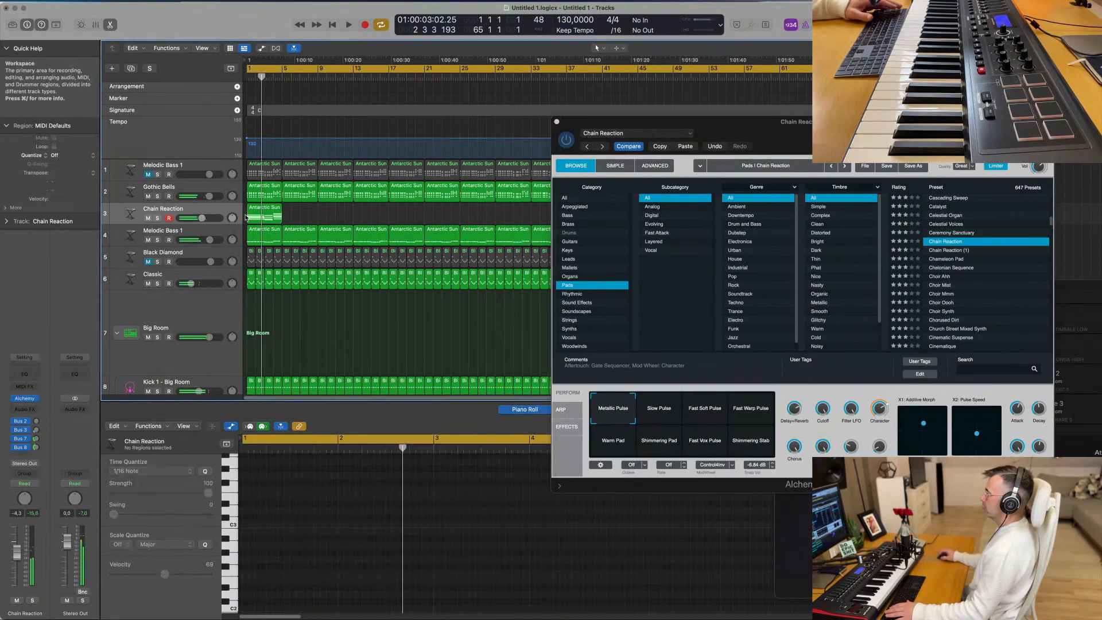
- Repeat the four-bar Chain Reaction region until it fills the arrangement up to bar 65
{"action": "left_click", "coordinate": [251, 214]}
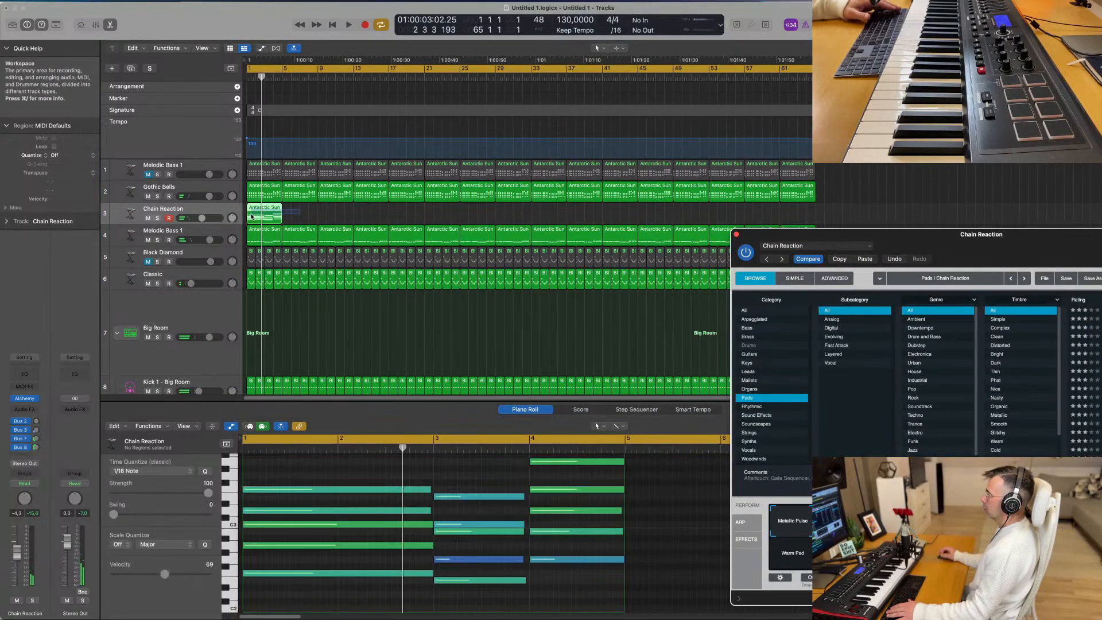
{"action": "key", "text": "super+r"}
{"action": "key", "text": "super+r"}
{"action": "key", "text": "super+r"}
{"action": "key", "text": "super+r"}
{"action": "key", "text": "super+r"}
{"action": "key", "text": "super+r"}
{"action": "key", "text": "super+r"}
{"action": "key", "text": "super+r"}
{"action": "key", "text": "super+r"}
{"action": "key", "text": "super+r"}
{"action": "key", "text": "super+r"}
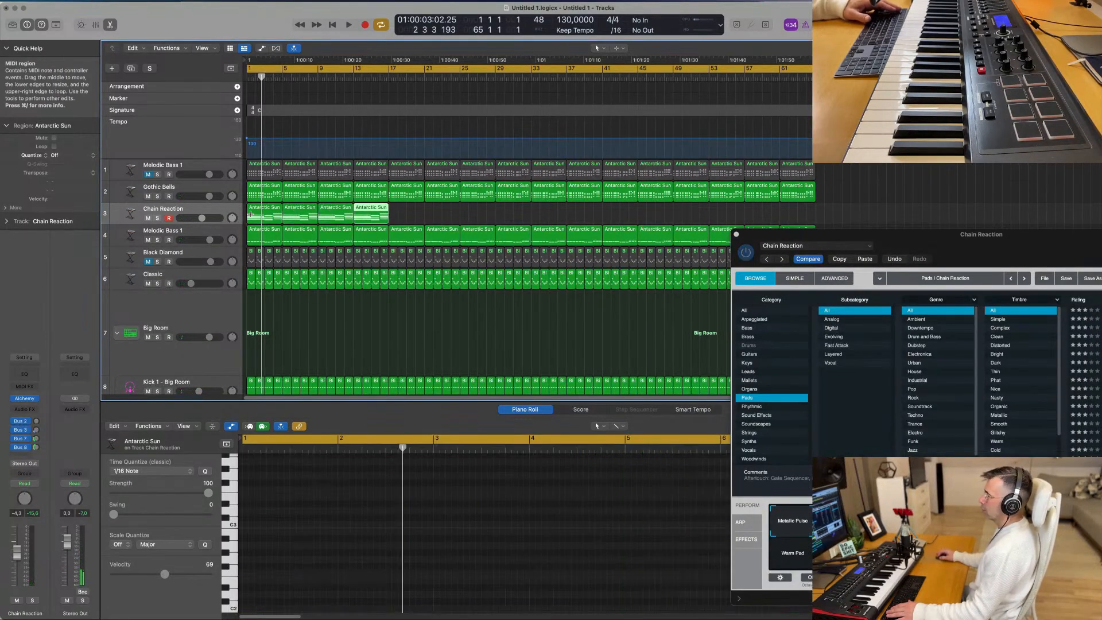
{"action": "key", "text": "super+r"}
{"action": "key", "text": "super+r"}
{"action": "key", "text": "super+r"}
{"action": "key", "text": "super+r"}
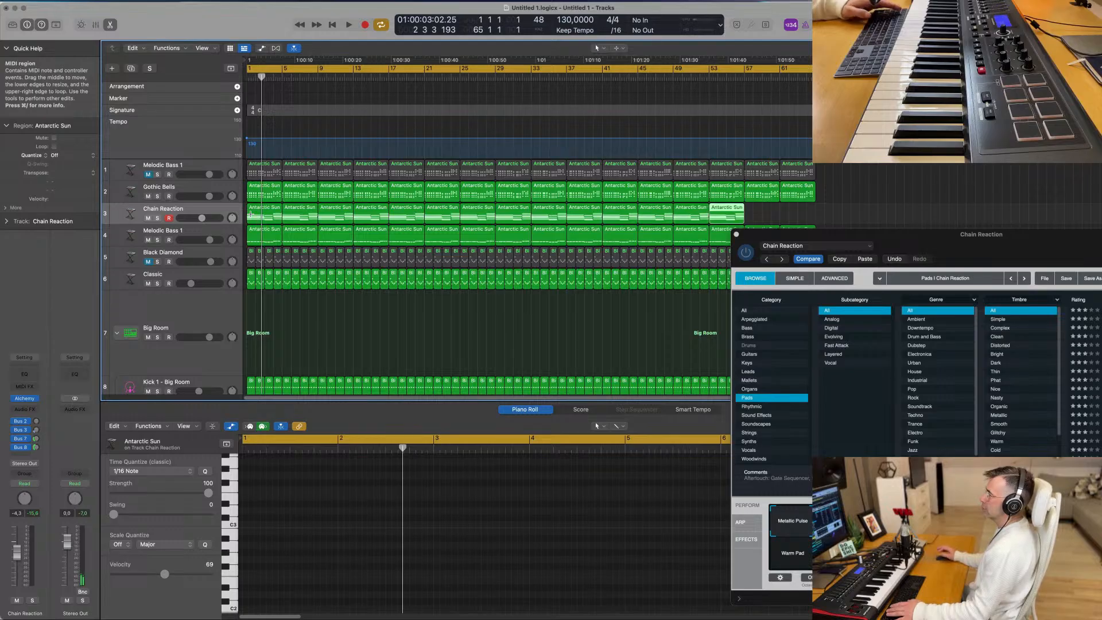
- Play from the start, close the Chain Reaction instrument window and lower the track's volume to -5.9 dB
{"action": "key", "text": "Return"}
{"action": "key", "text": "space"}
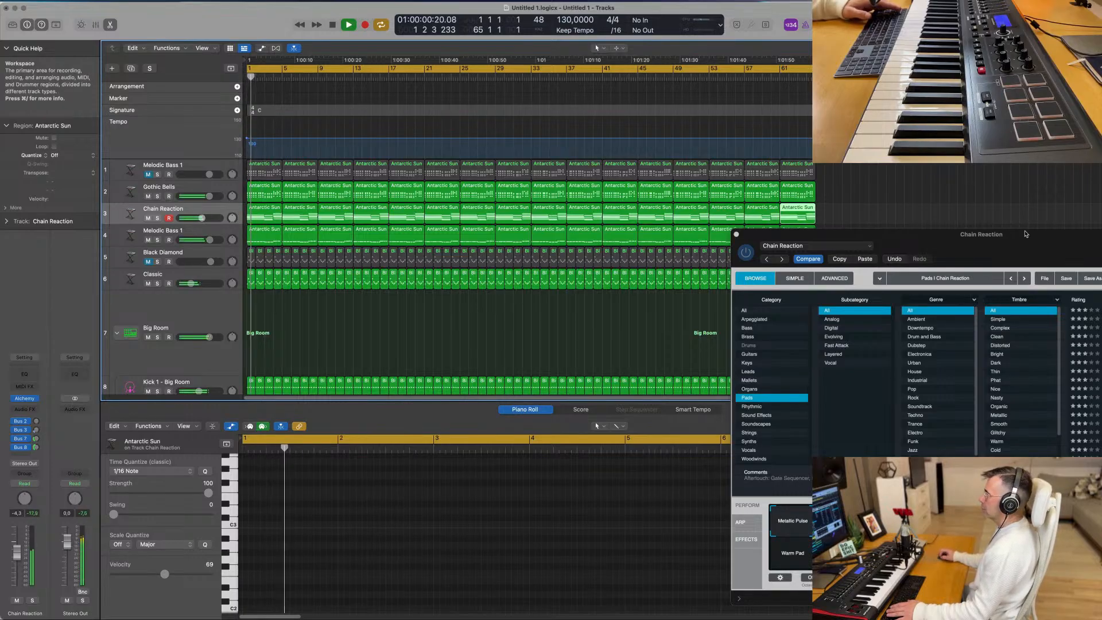
{"action": "left_click_drag", "start_coordinate": [1026, 234], "coordinate": [636, 132]}
{"action": "left_click", "coordinate": [345, 132]}
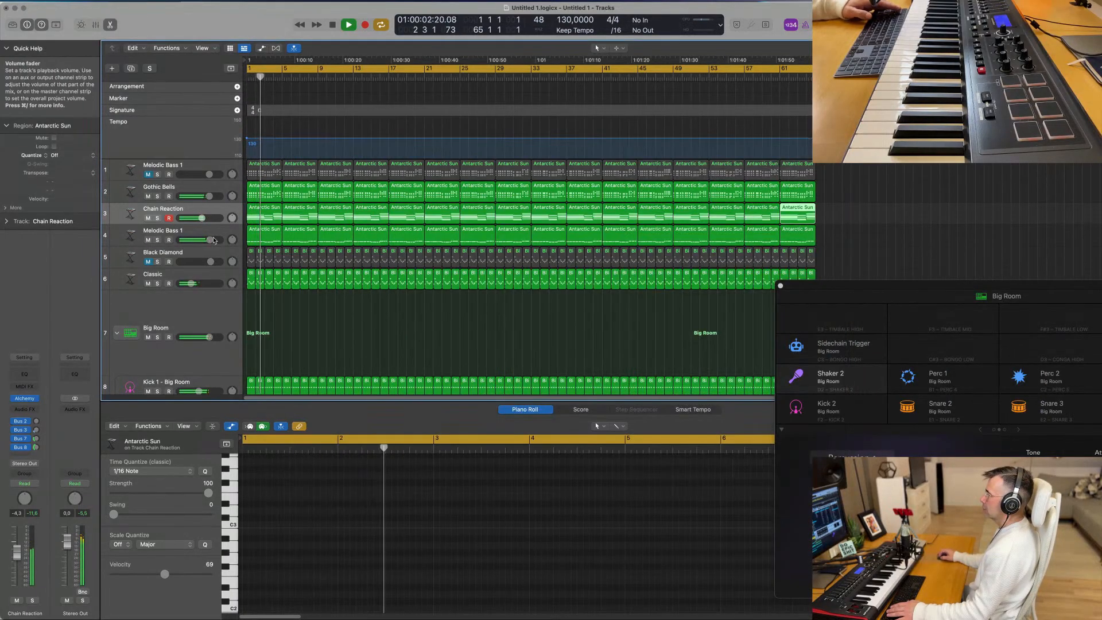
{"action": "left_click", "coordinate": [213, 217]}
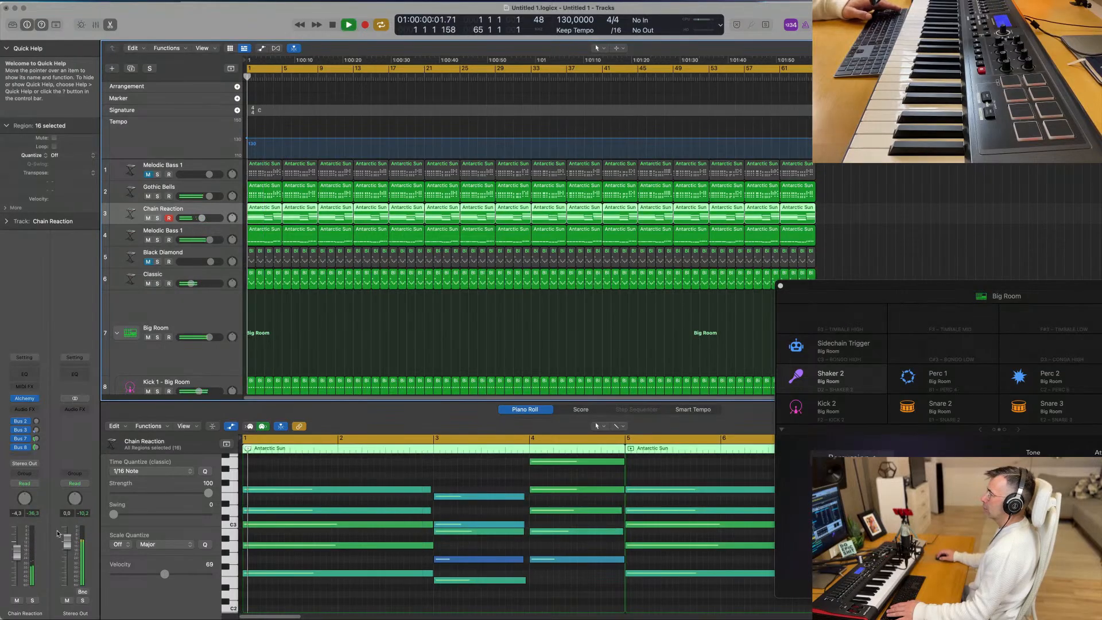
- Add a Channel EQ to the Chain Reaction track with a low cut at 282 Hz and close its window
{"action": "left_click", "coordinate": [35, 376]}
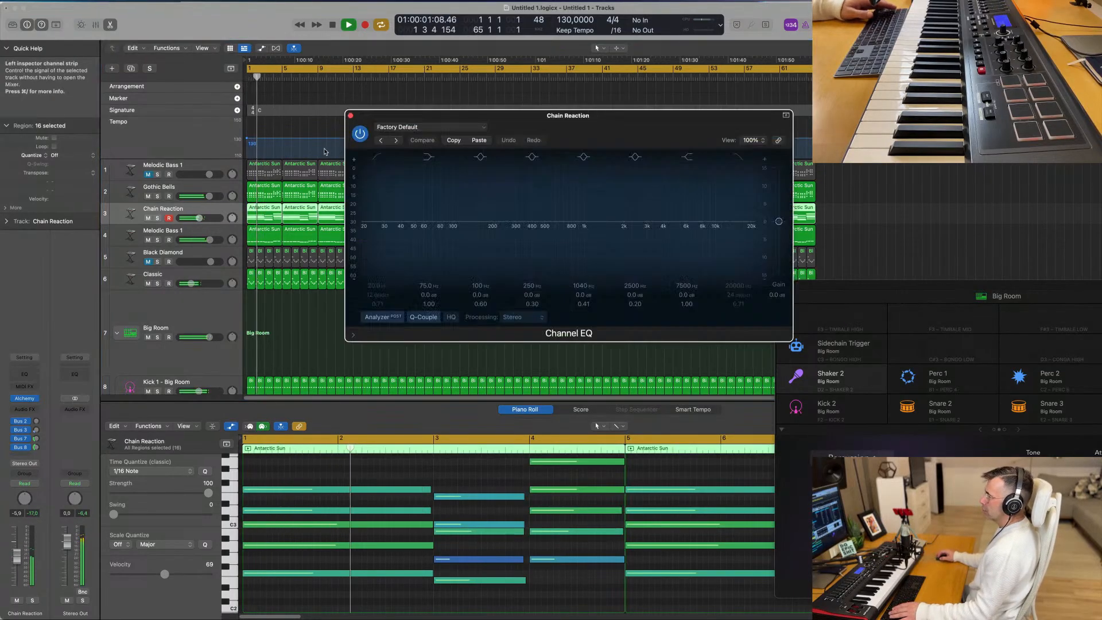
{"action": "left_click_drag", "start_coordinate": [472, 219], "coordinate": [506, 228]}
{"action": "key", "text": "space"}
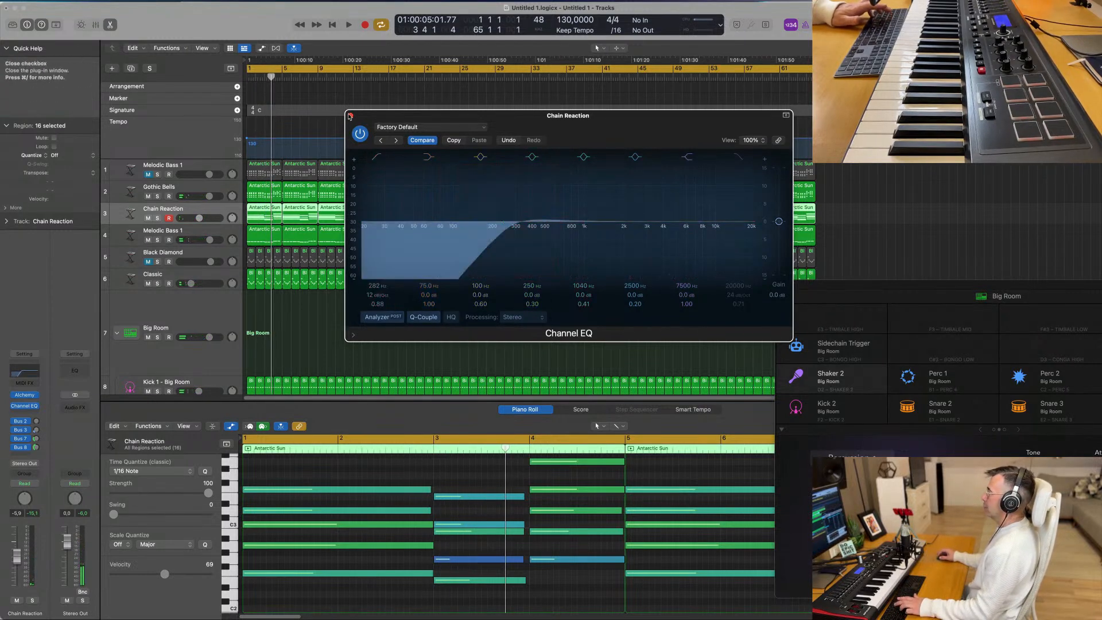
{"action": "left_click", "coordinate": [350, 115]}
- Play the mix to check the filtered pad with the whole arrangement in view and no regions selected
{"action": "key", "text": "space"}
{"action": "left_click", "coordinate": [361, 334]}
{"action": "scroll", "coordinate": [359, 332], "scroll_direction": "down", "scroll_amount": 3}
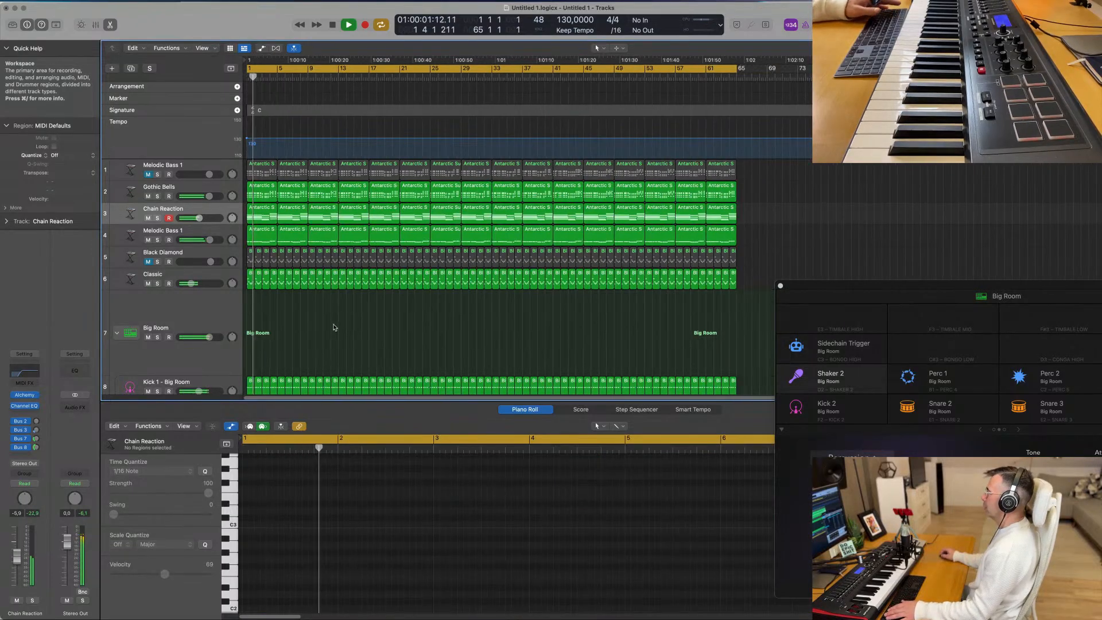
{"action": "scroll", "coordinate": [334, 327], "scroll_direction": "down", "scroll_amount": 1}
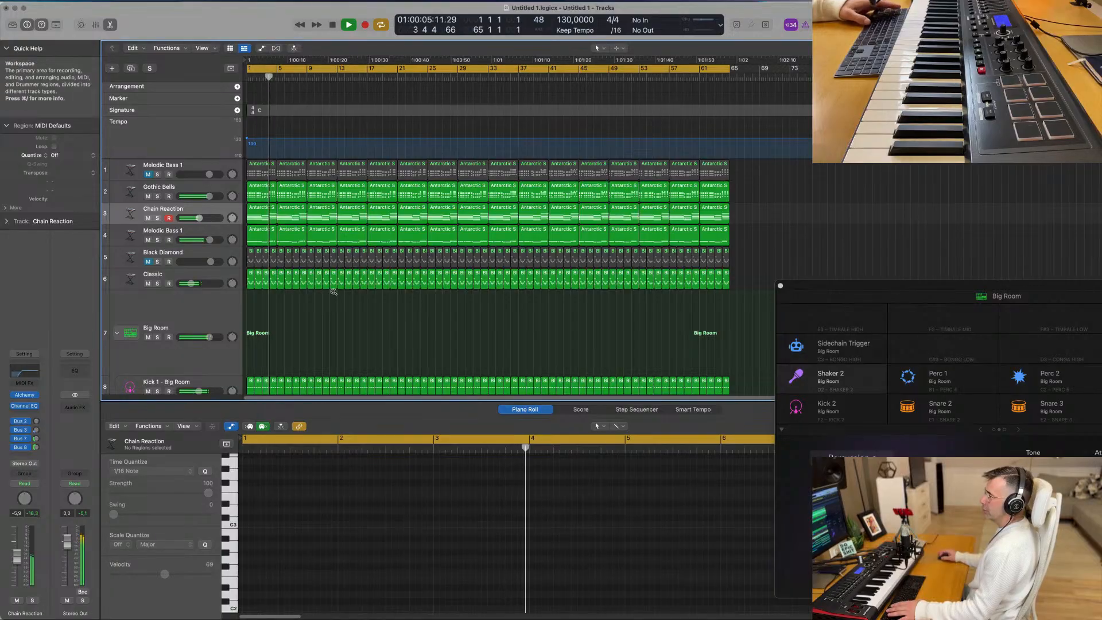
{"action": "scroll", "coordinate": [339, 274], "scroll_direction": "up", "scroll_amount": 2}
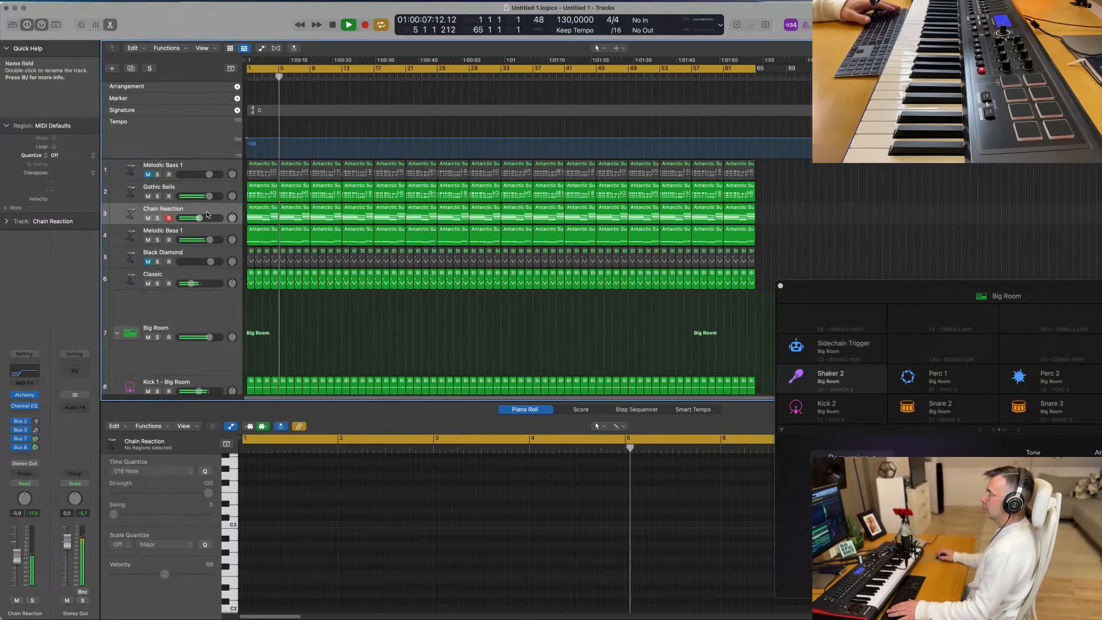
- Stop playback and set the sound quality of Chain Reaction's Alchemy instrument to Good
{"action": "left_click", "coordinate": [133, 214]}
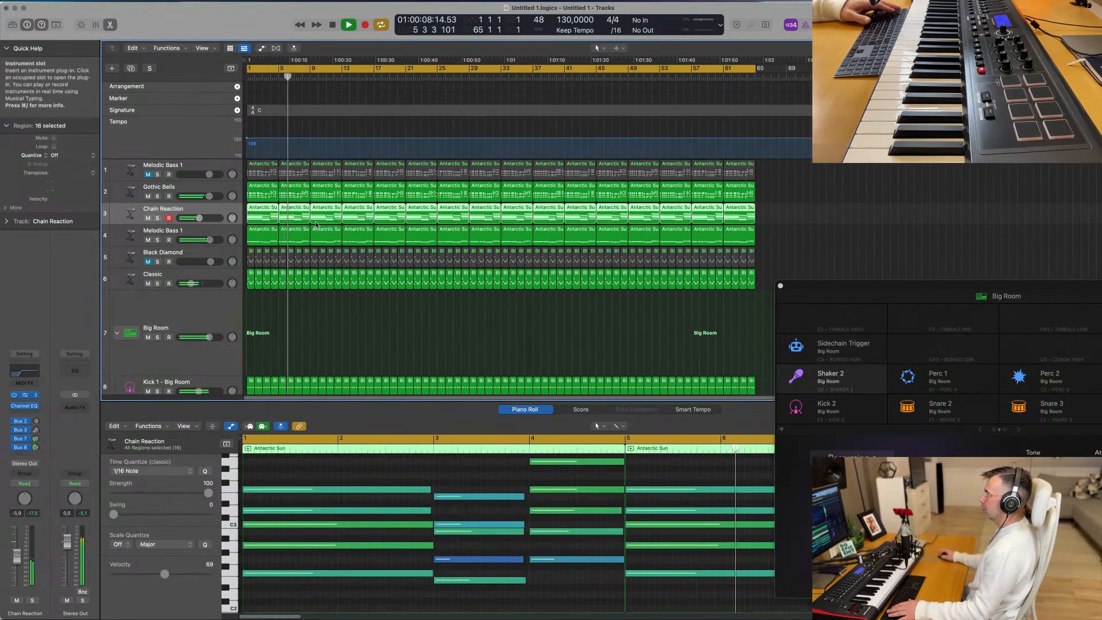
{"action": "key", "text": "space"}
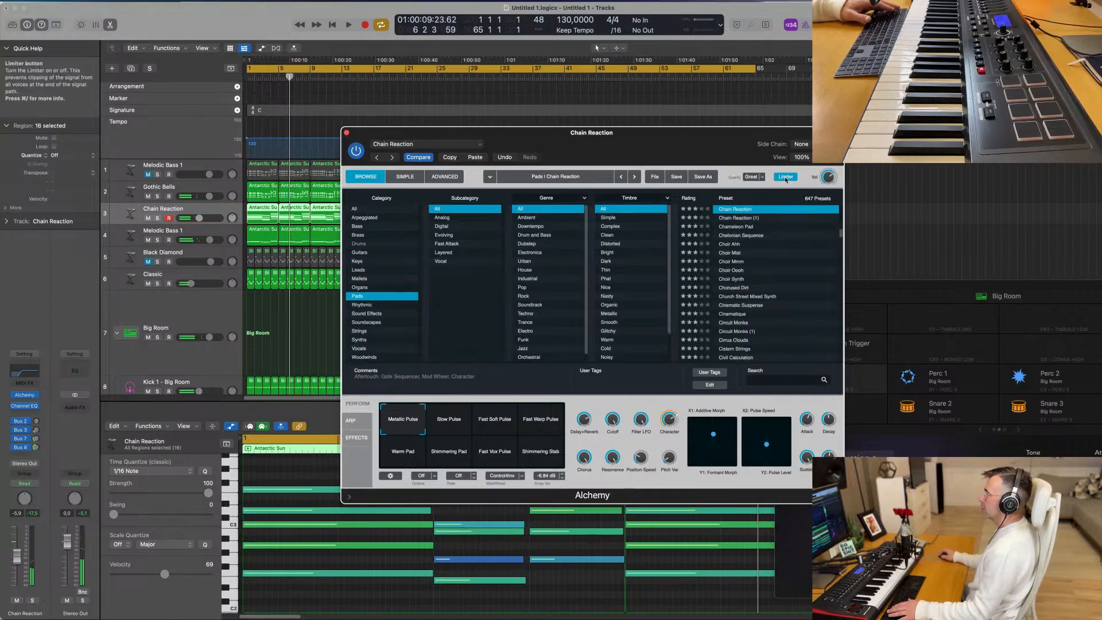
{"action": "left_click", "coordinate": [763, 177]}
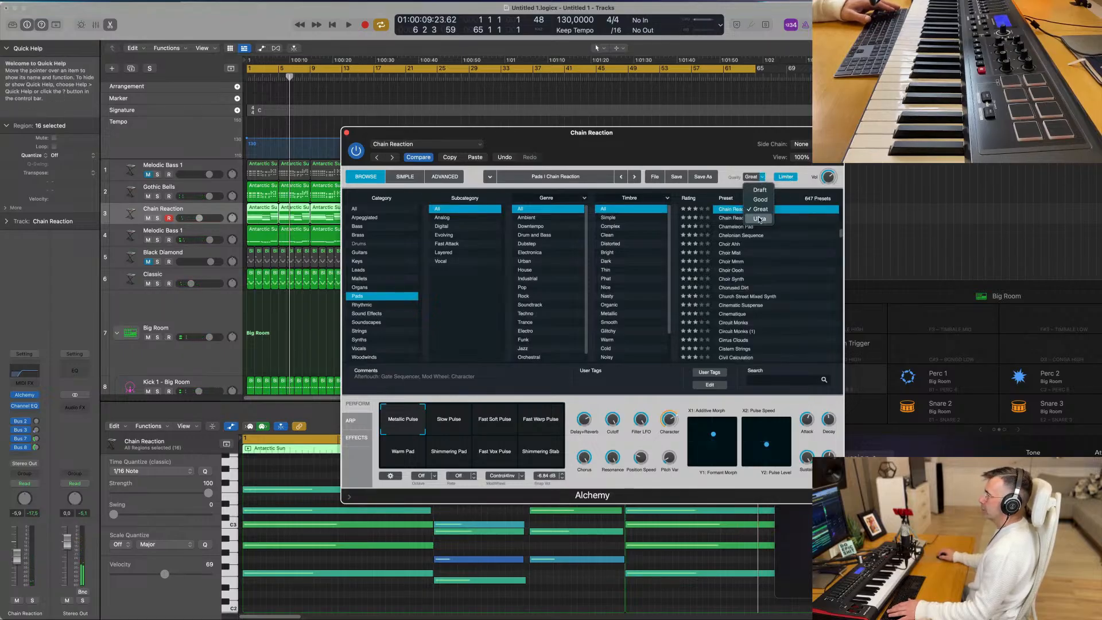
{"action": "left_click", "coordinate": [761, 200]}
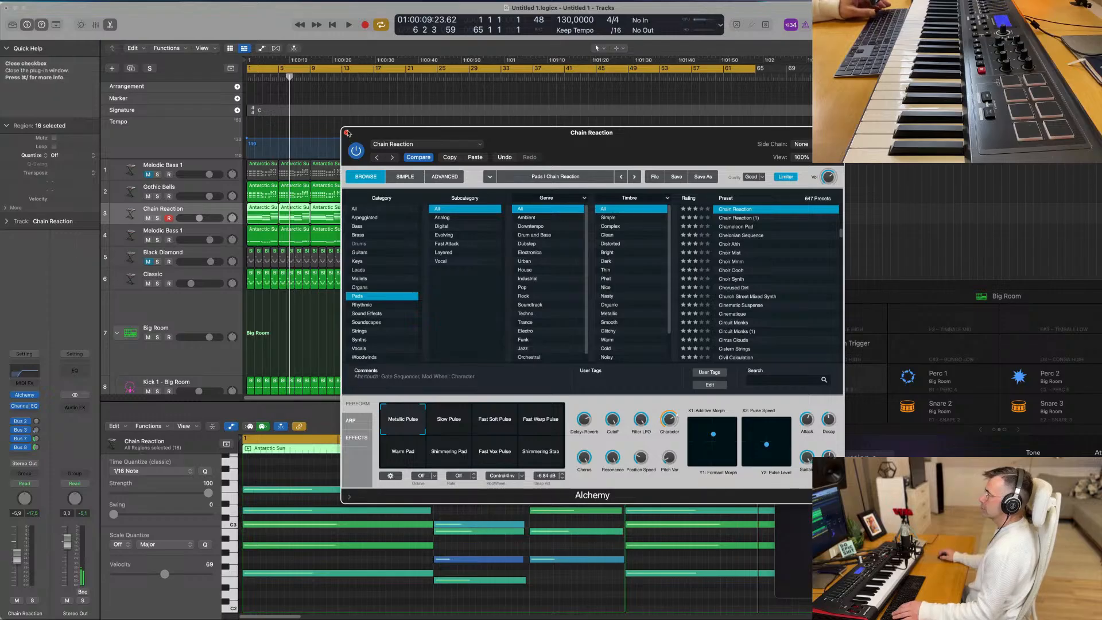
{"action": "left_click", "coordinate": [346, 133]}
- Play the mix, lower the Chain Reaction track's volume to -7.2 dB and reduce the height of all tracks
{"action": "key", "text": "space"}
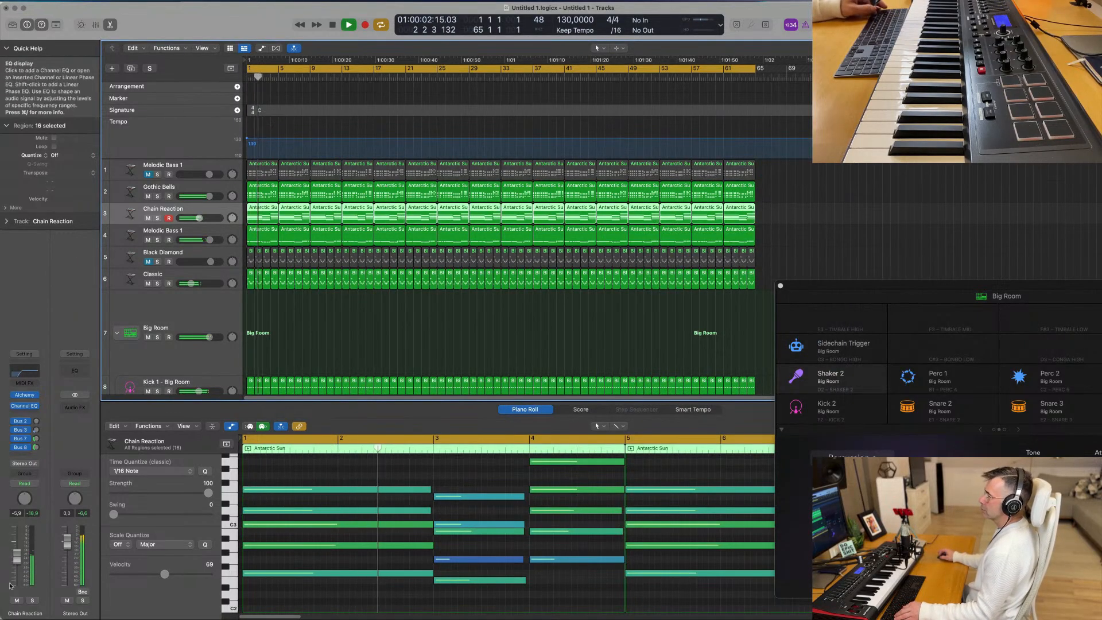
{"action": "left_click_drag", "start_coordinate": [18, 561], "coordinate": [18, 564]}
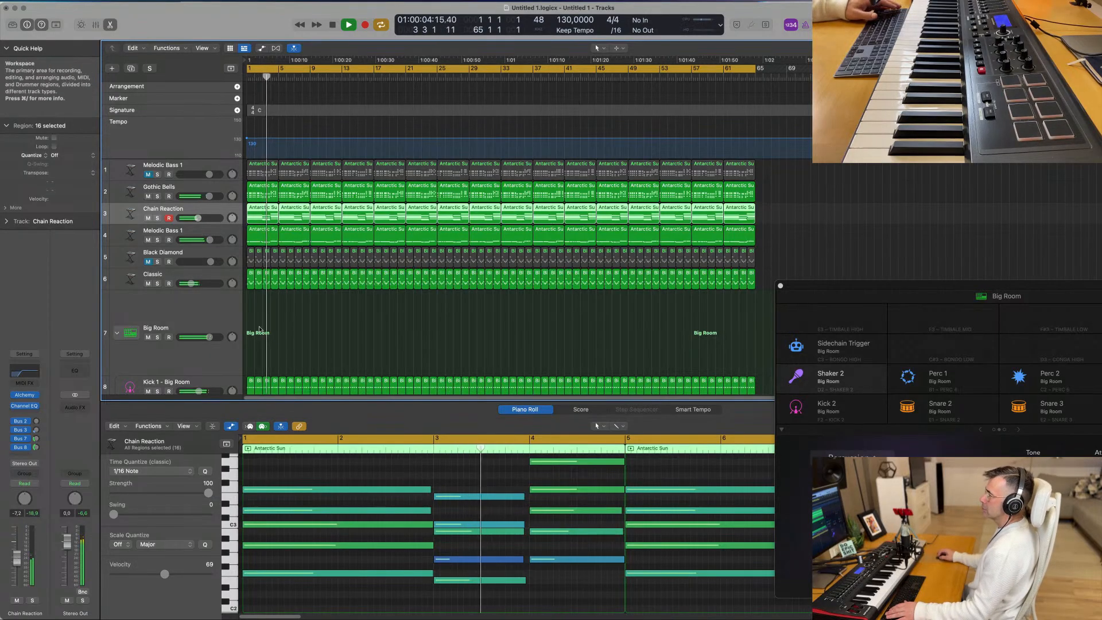
{"action": "scroll", "coordinate": [332, 328], "scroll_direction": "down", "scroll_amount": 4}
{"action": "scroll", "coordinate": [329, 300], "scroll_direction": "up", "scroll_amount": 5}
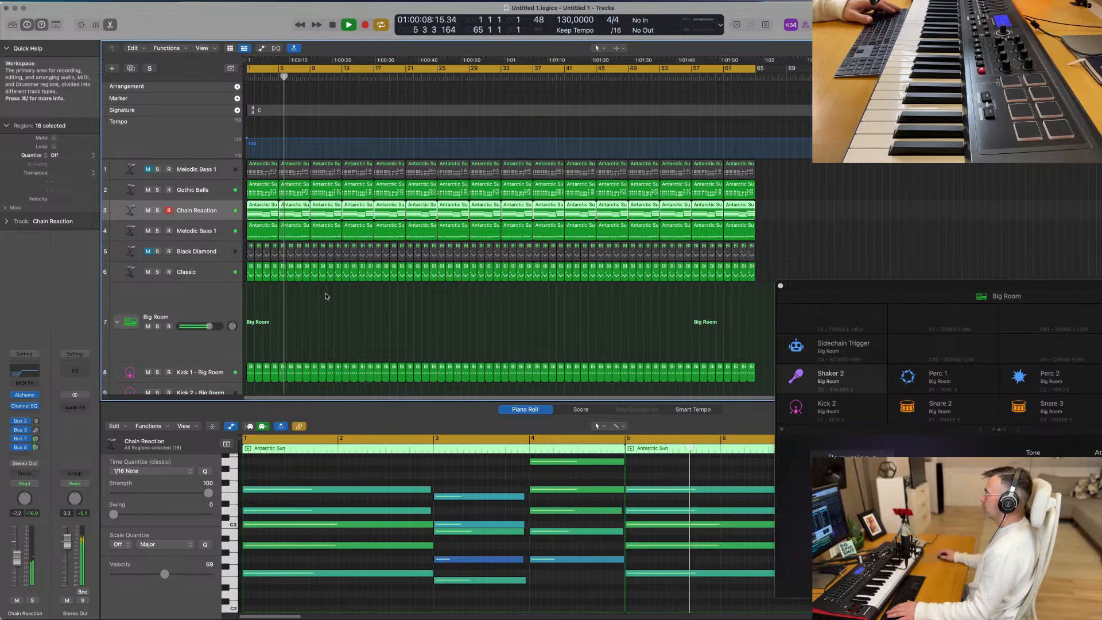
{"action": "key", "text": "space"}
{"action": "scroll", "coordinate": [342, 307], "scroll_direction": "down", "scroll_amount": 3}
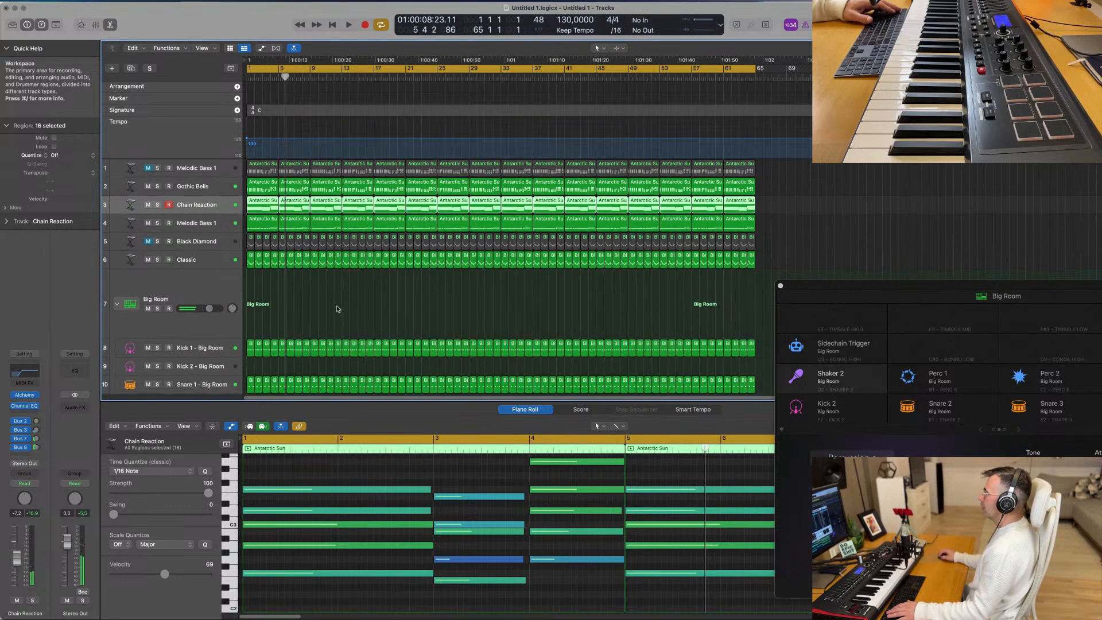
{"action": "scroll", "coordinate": [355, 296], "scroll_direction": "down", "scroll_amount": 2}
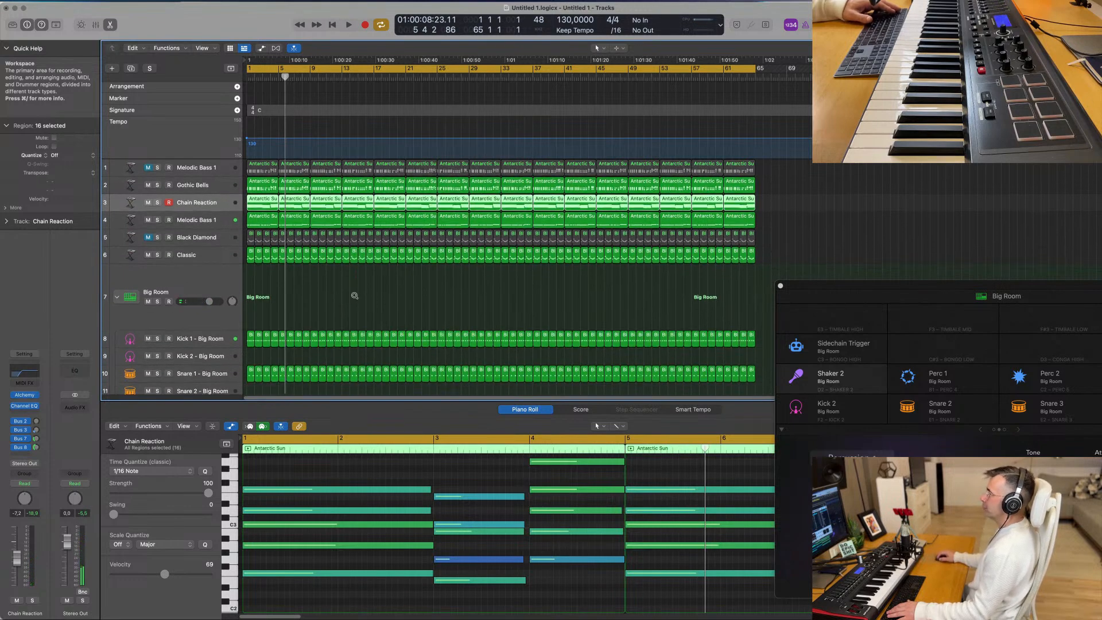
- Deselect the regions, listen to the arrangement from the start, return to bar 1 and select the Classic track
{"action": "left_click", "coordinate": [355, 295]}
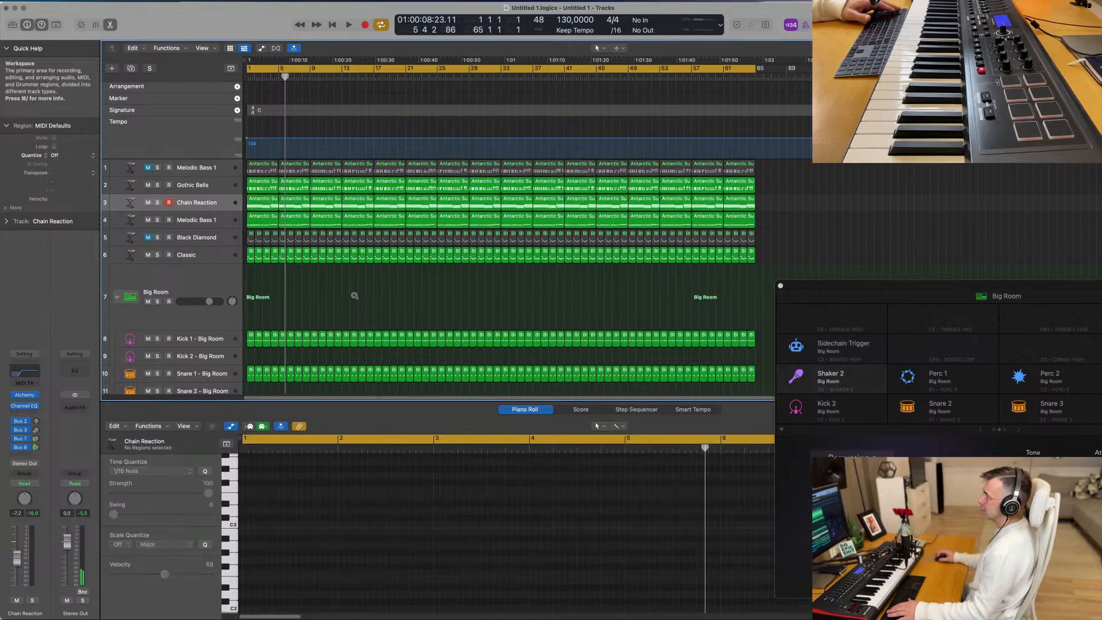
{"action": "key", "text": "Return"}
{"action": "key", "text": "space"}
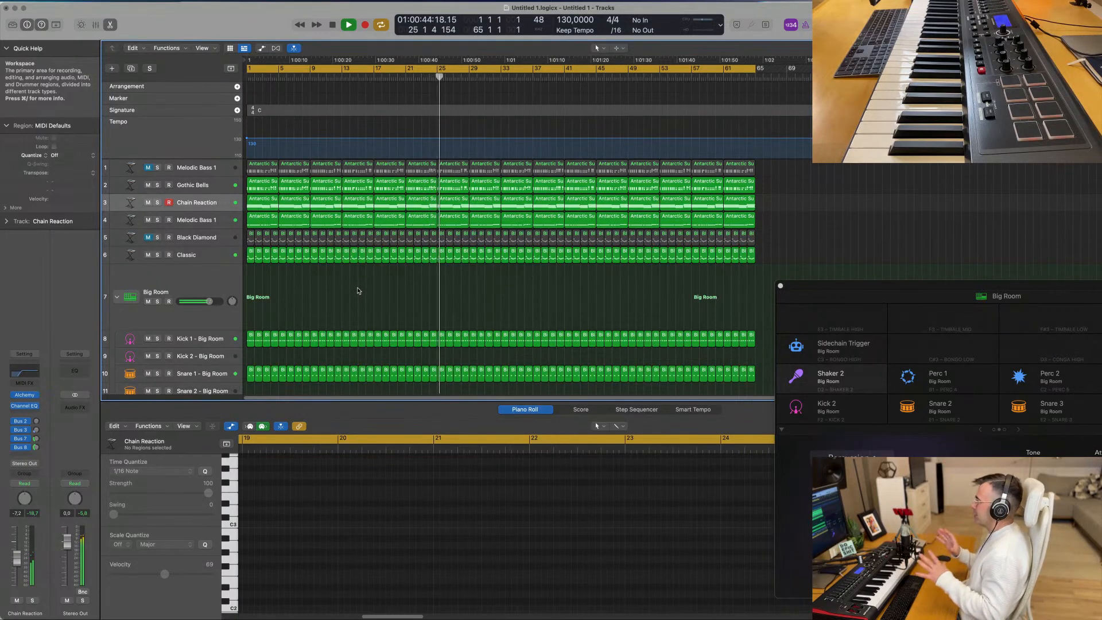
{"action": "key", "text": "Return"}
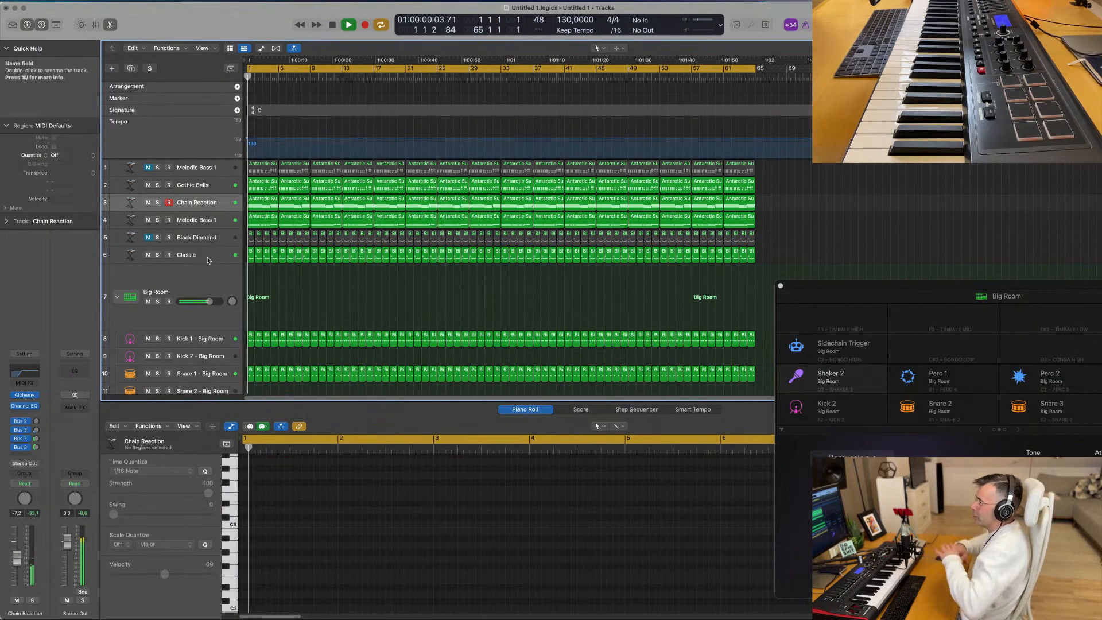
{"action": "left_click", "coordinate": [207, 255]}
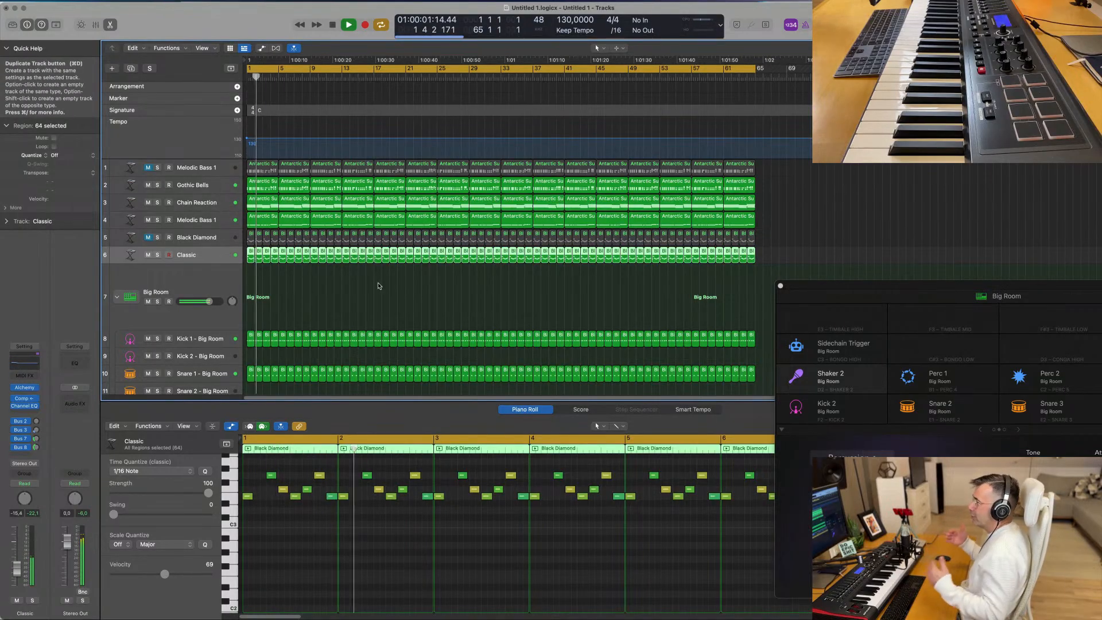
- Duplicate the Classic track, make the new empty track taller and open its Alchemy instrument
{"action": "key", "text": "super+d"}
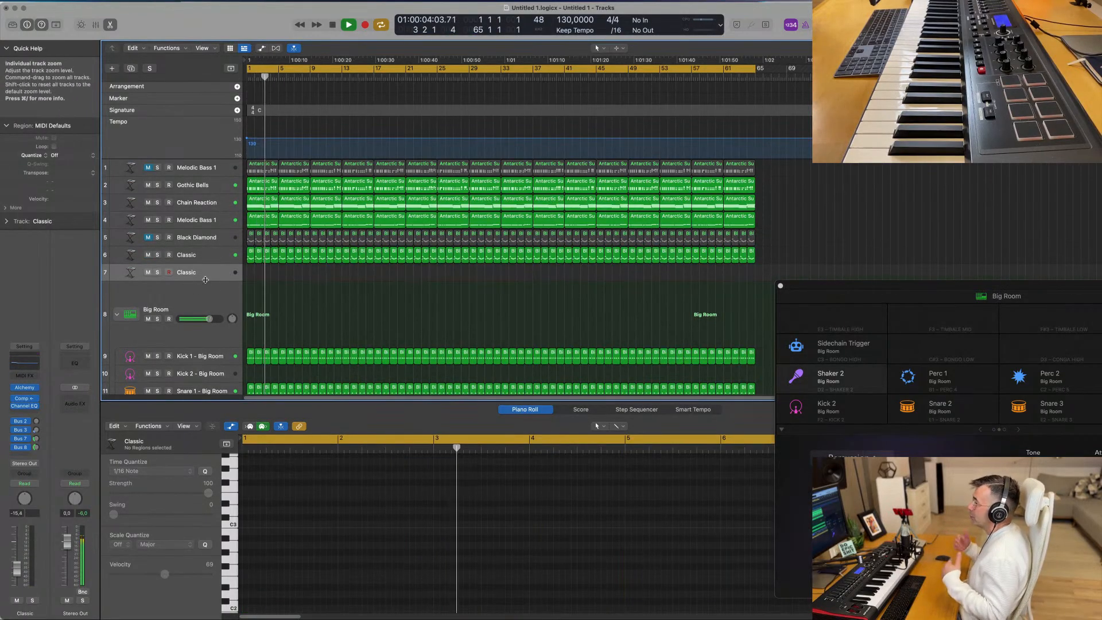
{"action": "left_click_drag", "start_coordinate": [204, 297], "coordinate": [204, 320]}
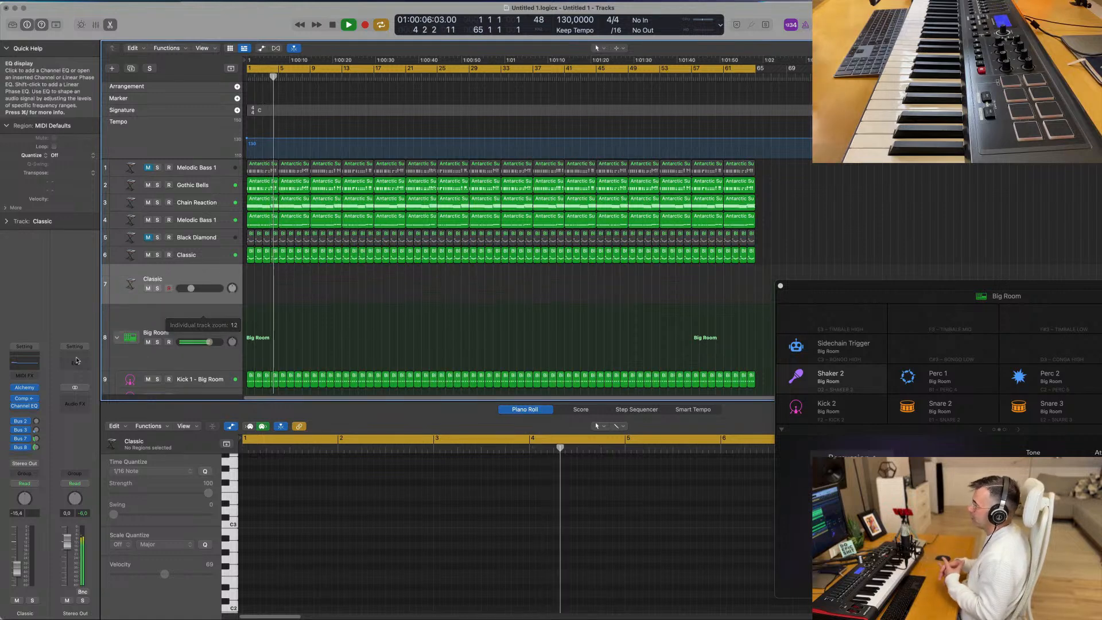
{"action": "left_click", "coordinate": [27, 388]}
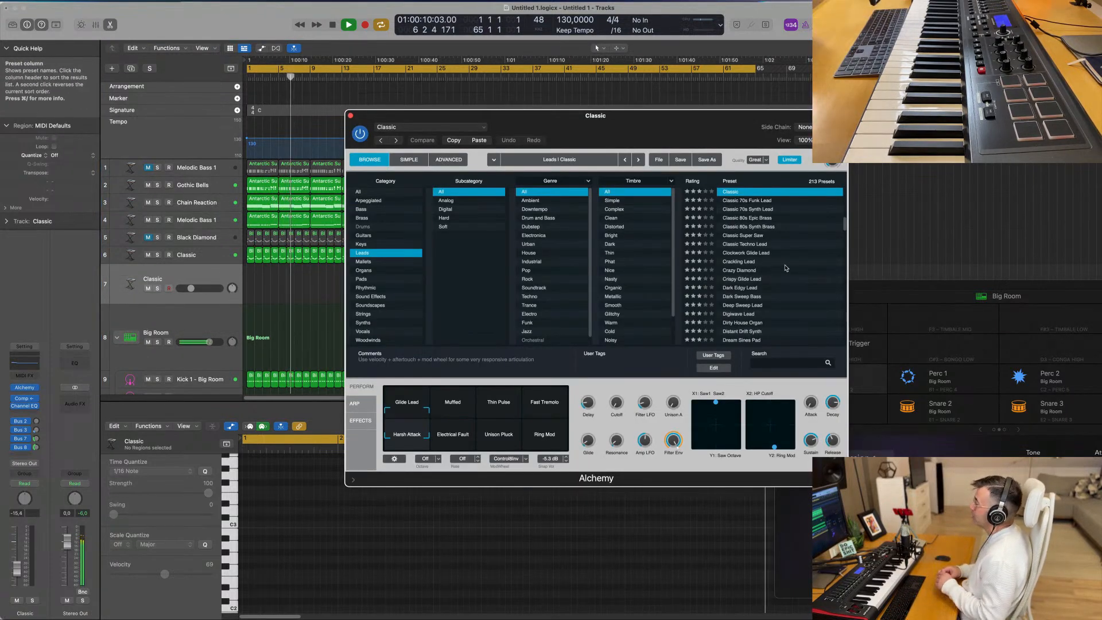
- Audition Alchemy's Classic 80s Epic Brass and Crazy Diamond lead presets and raise the new track's volume to -4.3 dB
{"action": "left_click", "coordinate": [807, 218]}
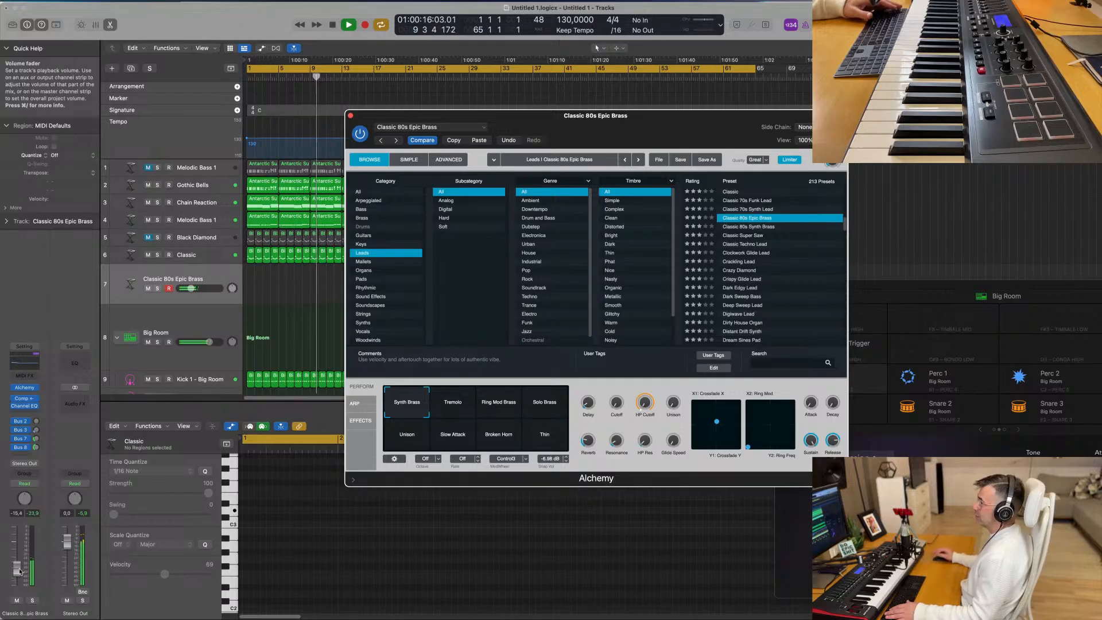
{"action": "left_click_drag", "start_coordinate": [17, 567], "coordinate": [16, 560]}
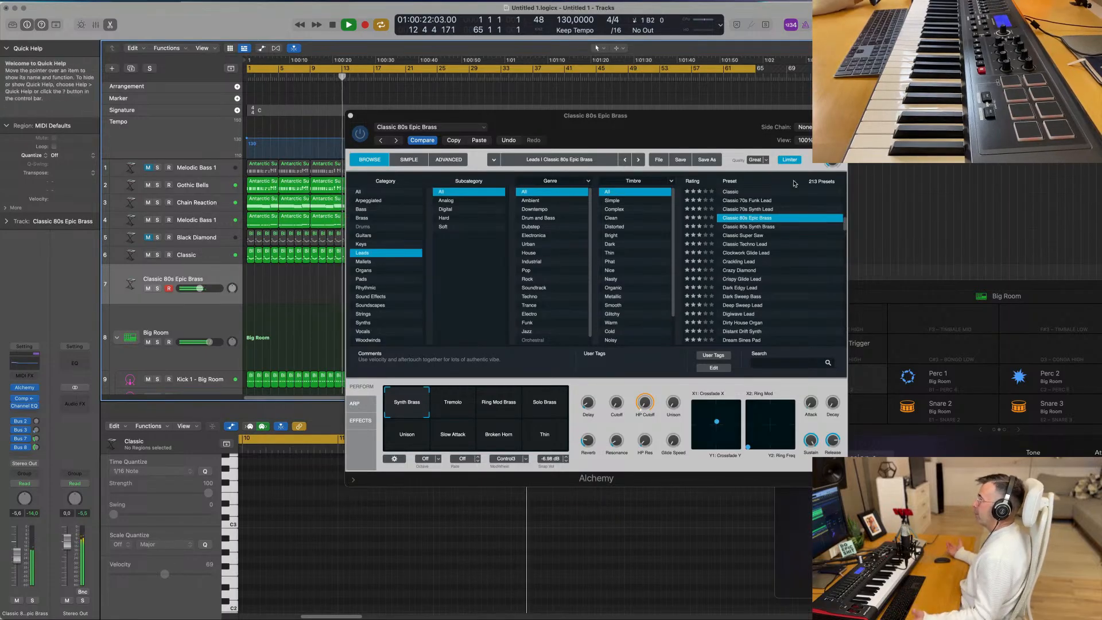
{"action": "left_click", "coordinate": [745, 270]}
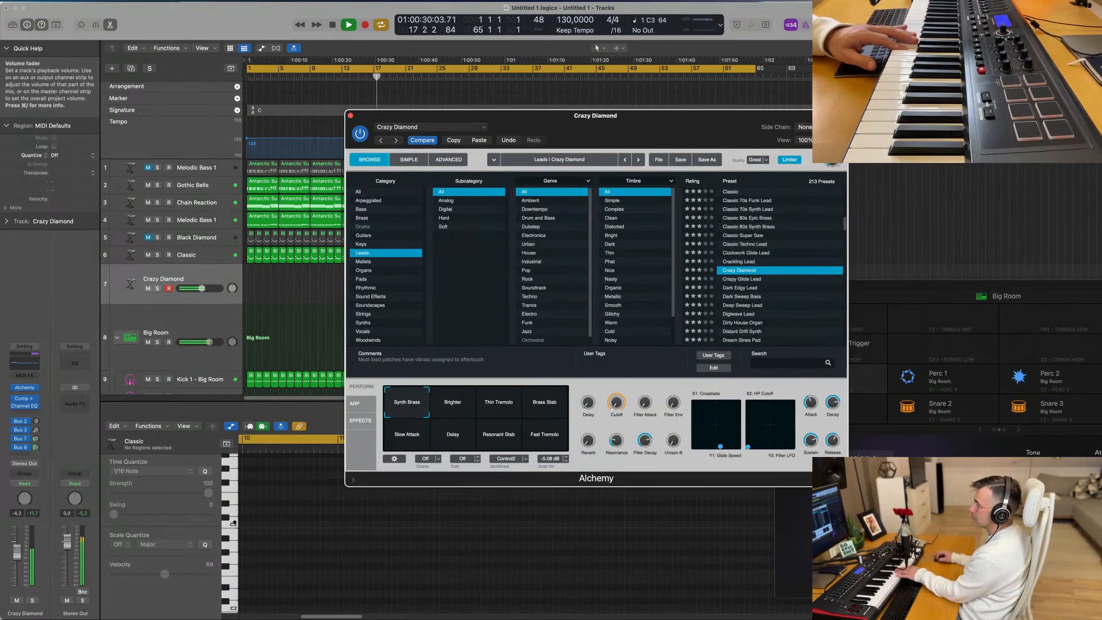
{"action": "left_click", "coordinate": [285, 475]}
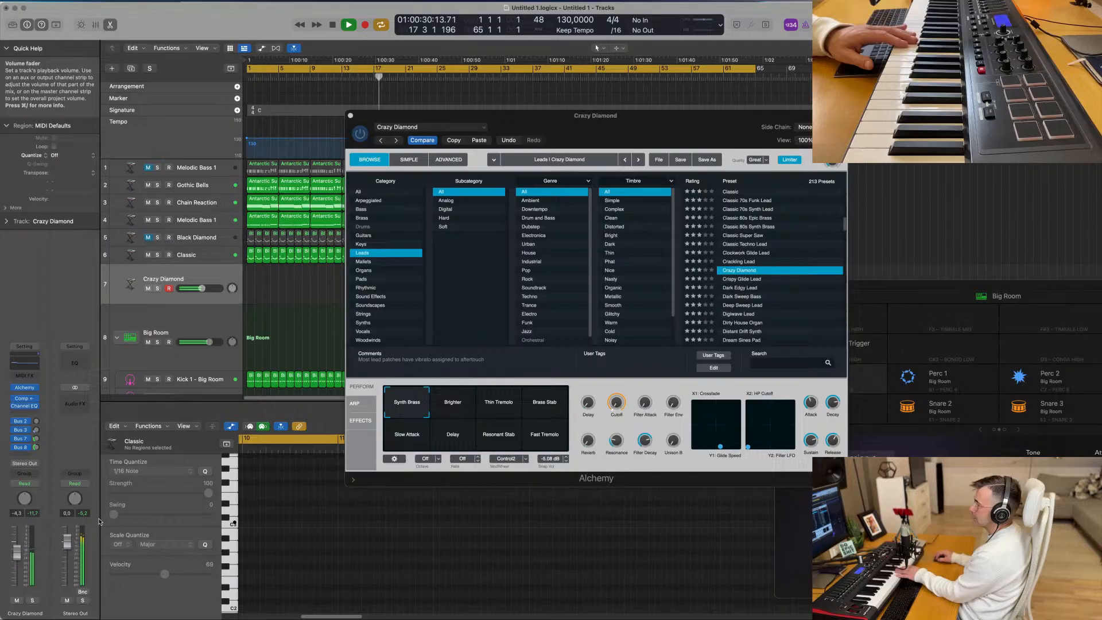
- Audition Crazy Diamond's Thin Tremolo, Brass Stab, Slow Attack and Delay variations and lower the track's volume to -6.4 dB
{"action": "left_click", "coordinate": [461, 414]}
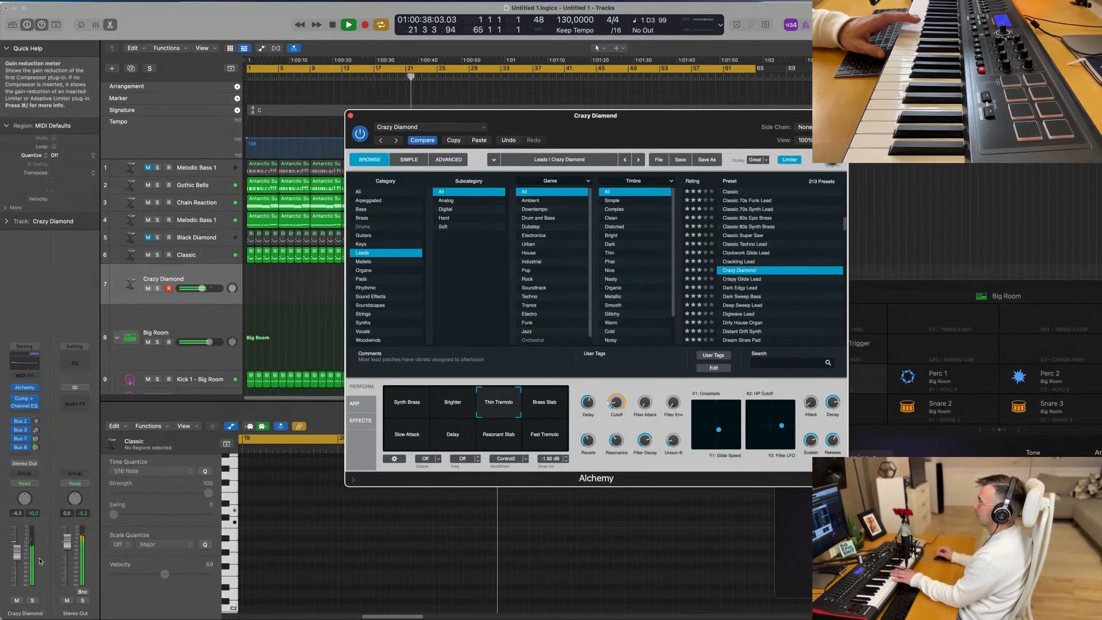
{"action": "left_click_drag", "start_coordinate": [16, 552], "coordinate": [17, 557]}
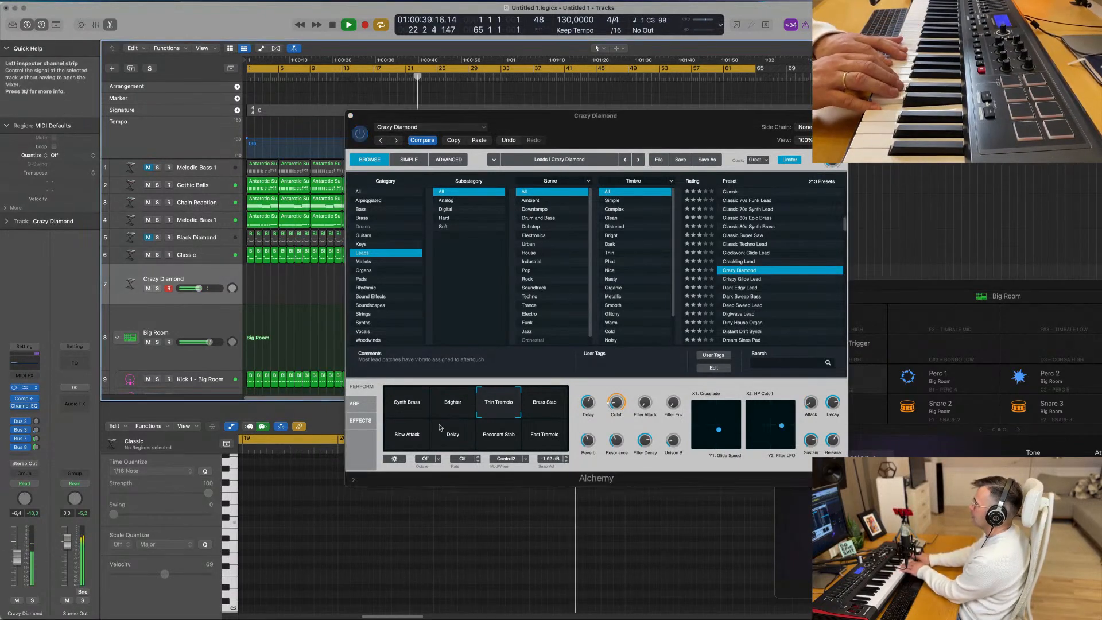
{"action": "left_click", "coordinate": [557, 407]}
{"action": "left_click", "coordinate": [411, 442]}
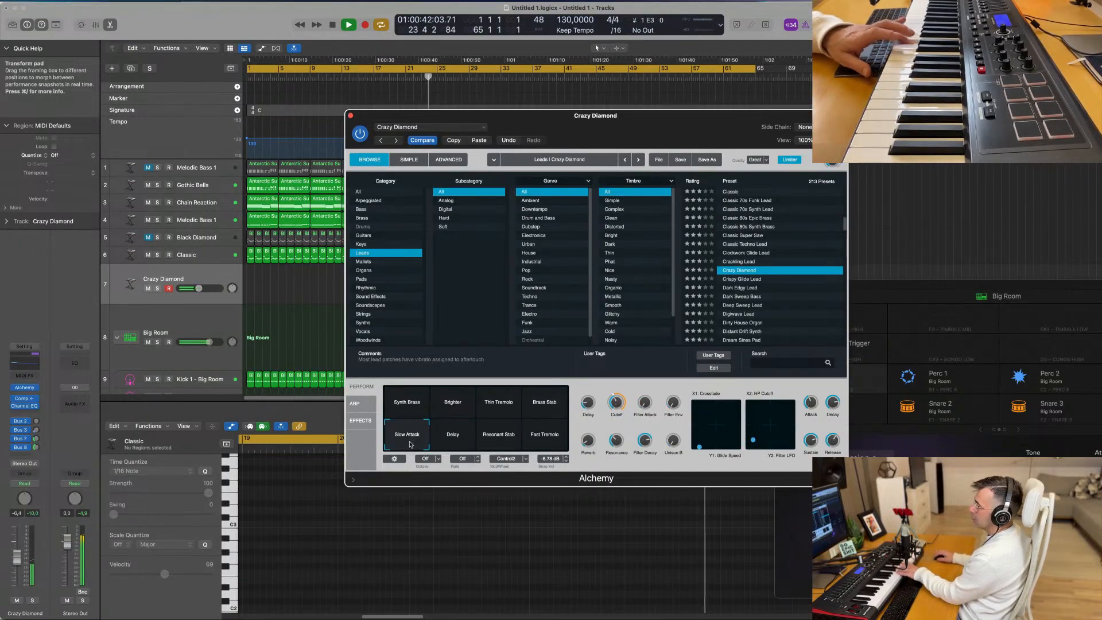
{"action": "left_click", "coordinate": [453, 444]}
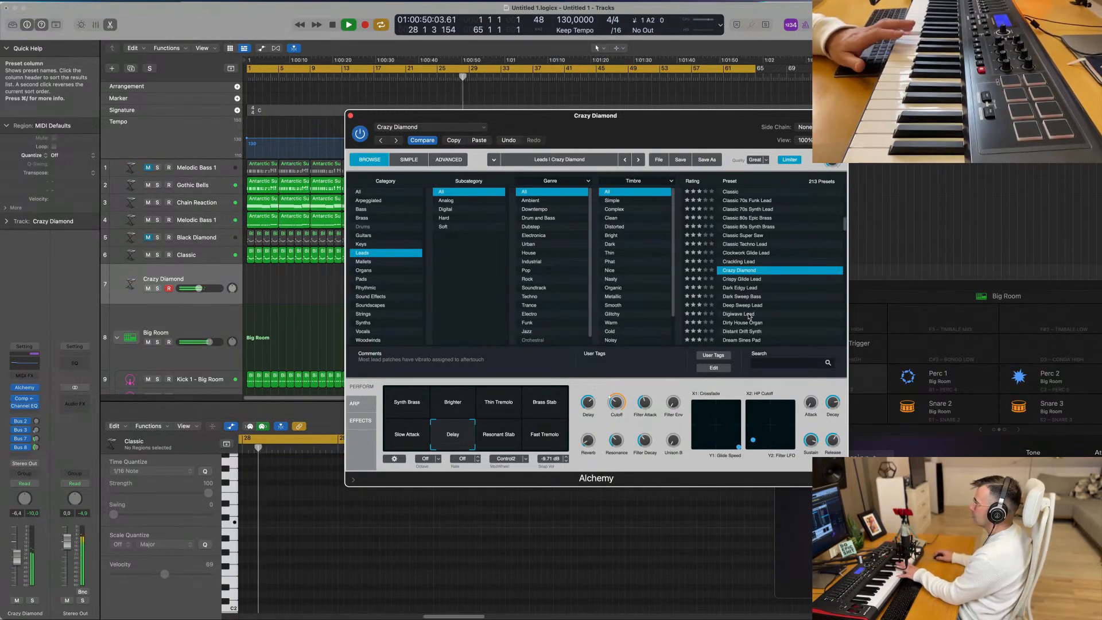
- Load the Crispy Glide Lead preset and record a lead melody on its track from bar 45 to about bar 58
{"action": "left_click", "coordinate": [747, 281]}
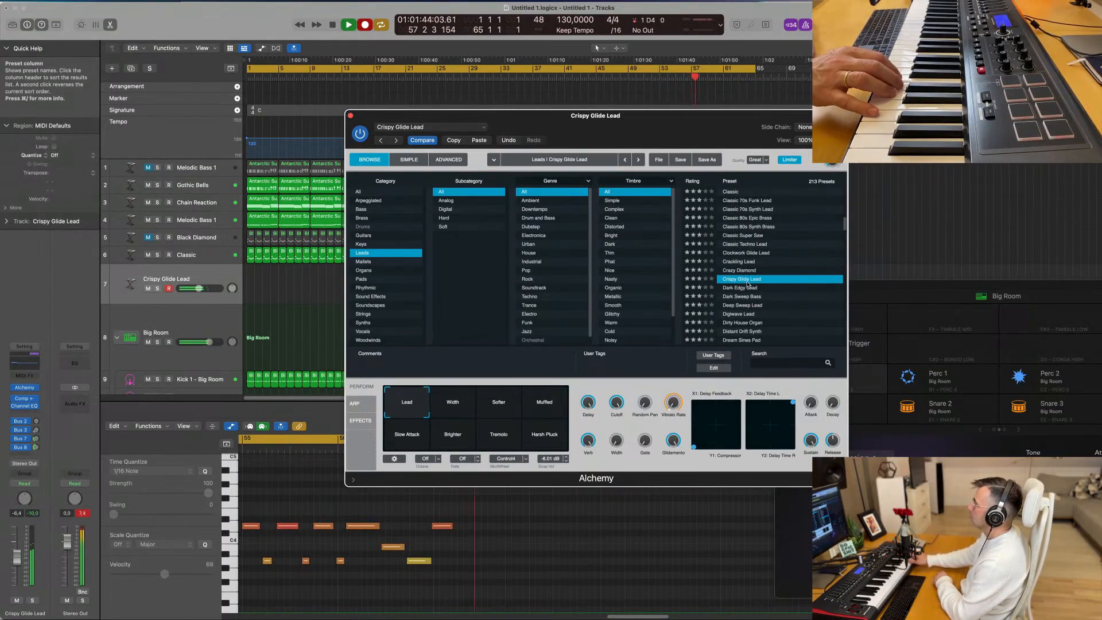
{"action": "scroll", "coordinate": [749, 283], "scroll_direction": "down", "scroll_amount": 3}
{"action": "left_click_drag", "start_coordinate": [667, 140], "coordinate": [930, 328]}
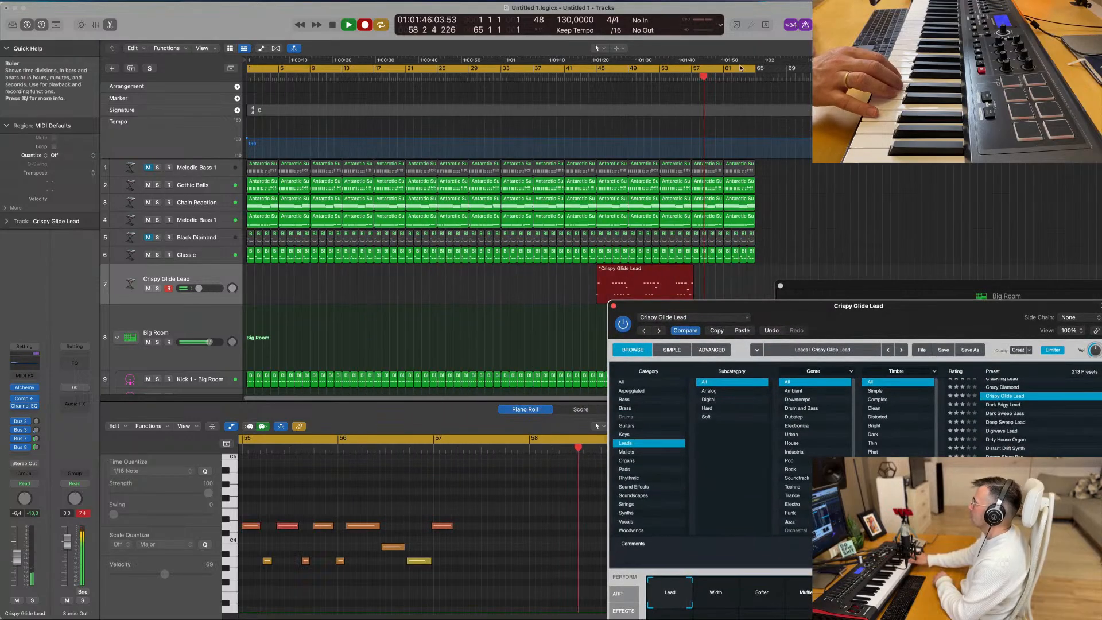
{"action": "key", "text": "space"}
{"action": "left_click_drag", "start_coordinate": [697, 305], "coordinate": [756, 323]}
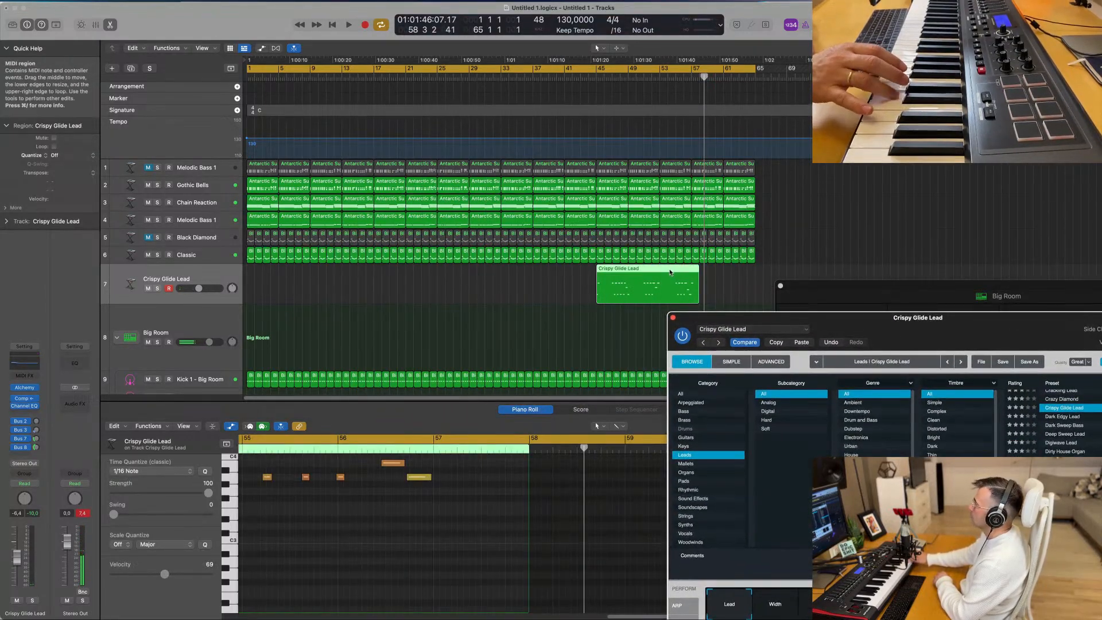
- Move the recorded Crispy Glide Lead region to bar 1 and play the arrangement from the start
{"action": "left_click_drag", "start_coordinate": [672, 273], "coordinate": [287, 279]}
{"action": "key", "text": "Return"}
{"action": "key", "text": "space"}
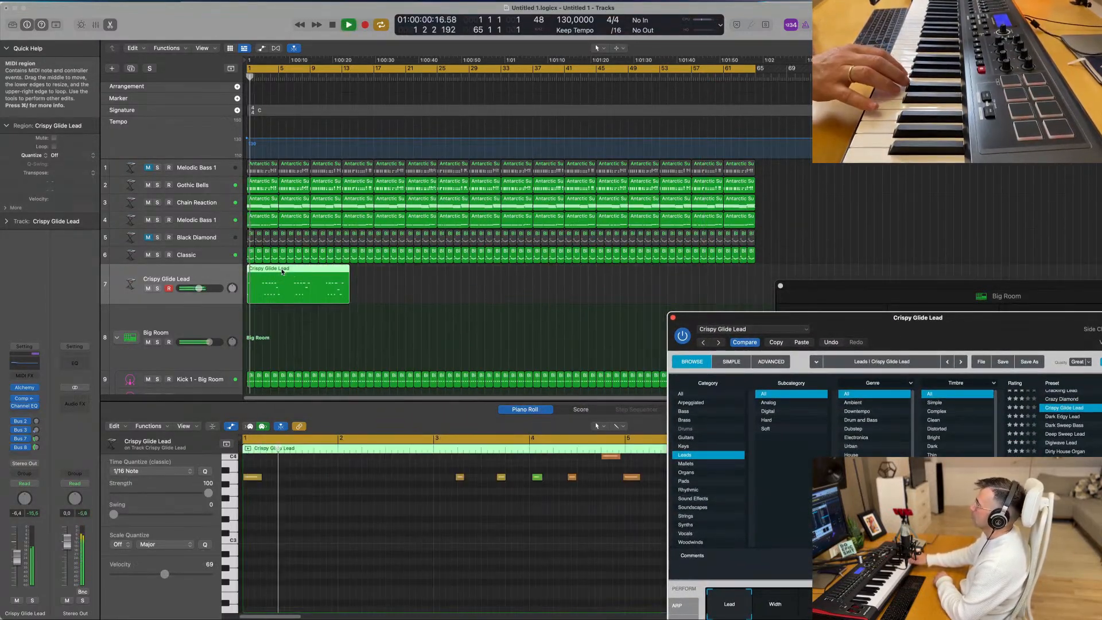
- Select all notes of the Crispy Glide Lead region and examine the recorded melody in the Piano Roll
{"action": "scroll", "coordinate": [433, 507], "scroll_direction": "down", "scroll_amount": 3}
{"action": "left_click", "coordinate": [433, 506]}
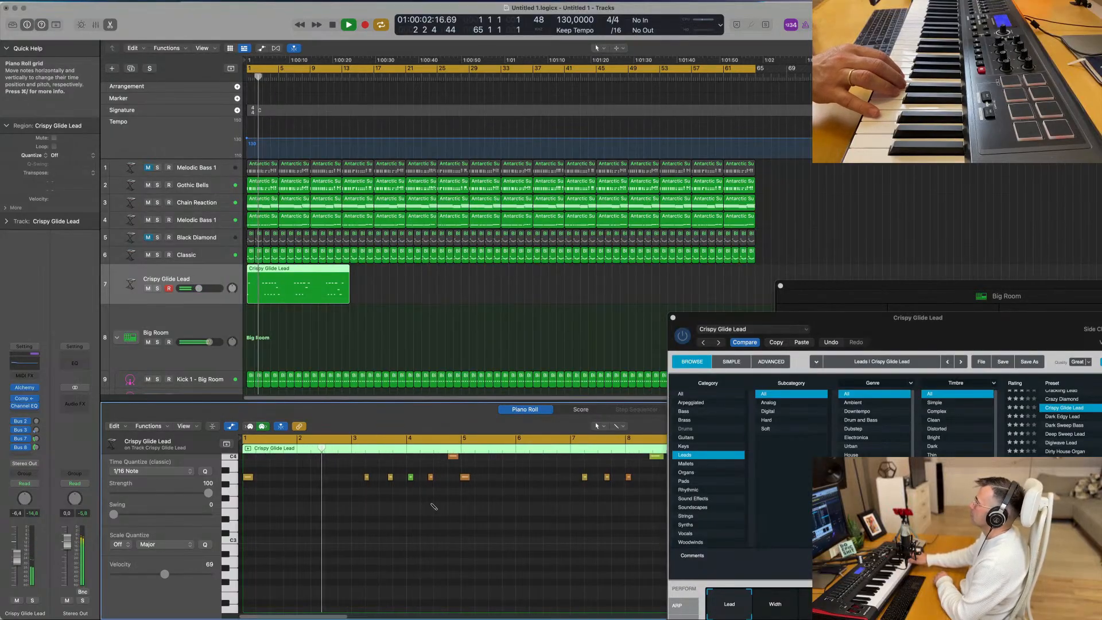
{"action": "key", "text": "super+a"}
{"action": "scroll", "coordinate": [414, 510], "scroll_direction": "down", "scroll_amount": 3}
{"action": "scroll", "coordinate": [402, 516], "scroll_direction": "up", "scroll_amount": 2}
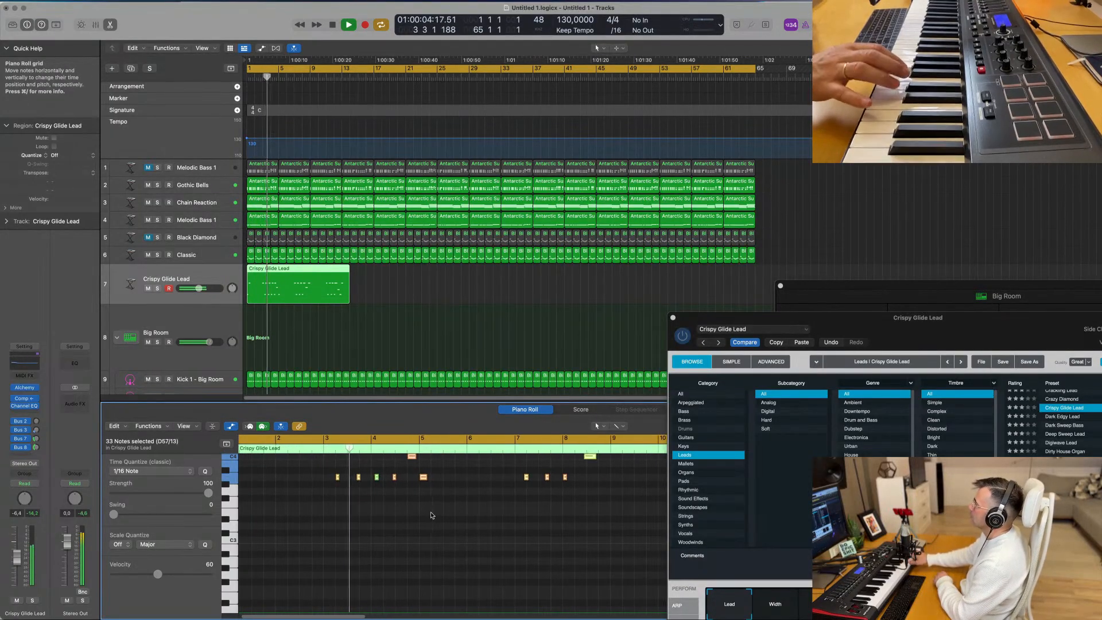
{"action": "scroll", "coordinate": [434, 514], "scroll_direction": "up", "scroll_amount": 3}
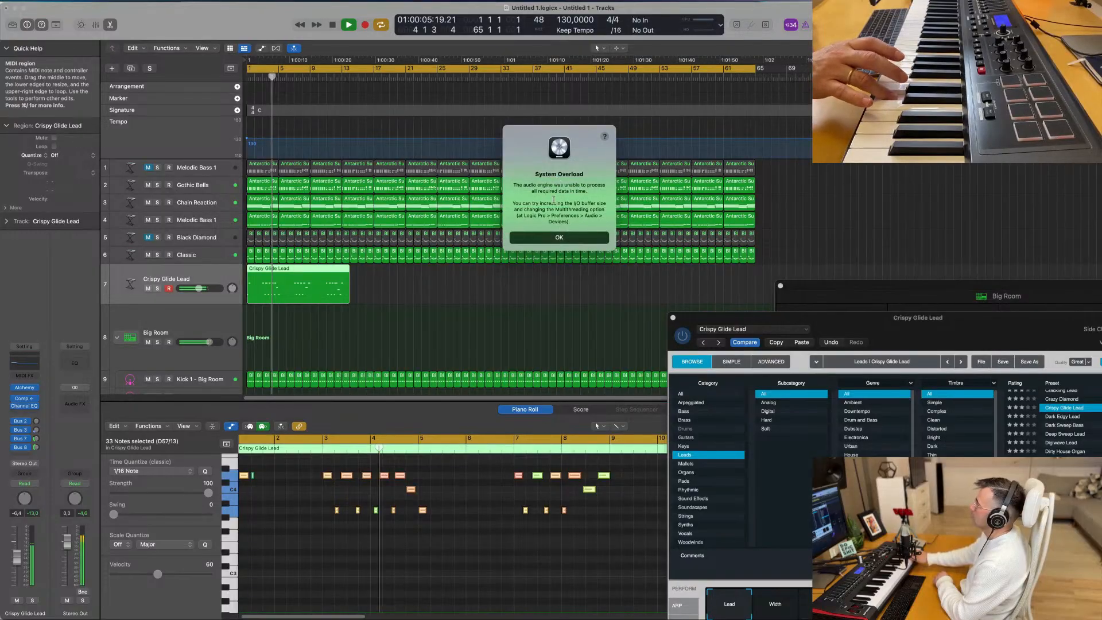
- Dismiss the System Overload alerts and replay the arrangement from the start with no region selected
{"action": "left_click", "coordinate": [558, 239]}
{"action": "left_click", "coordinate": [405, 295]}
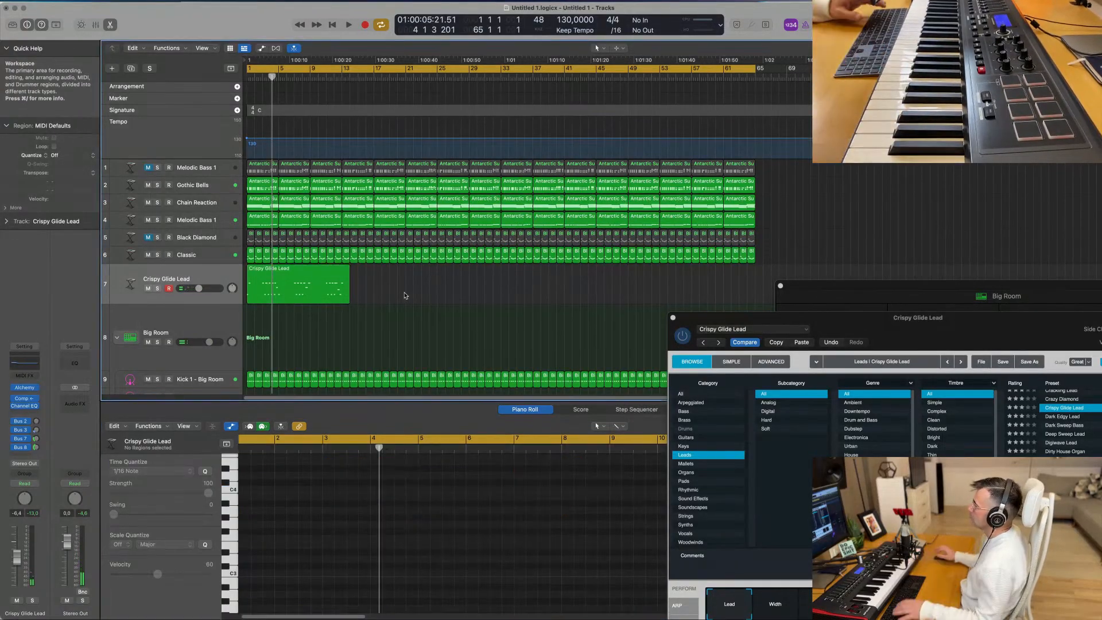
{"action": "key", "text": "space"}
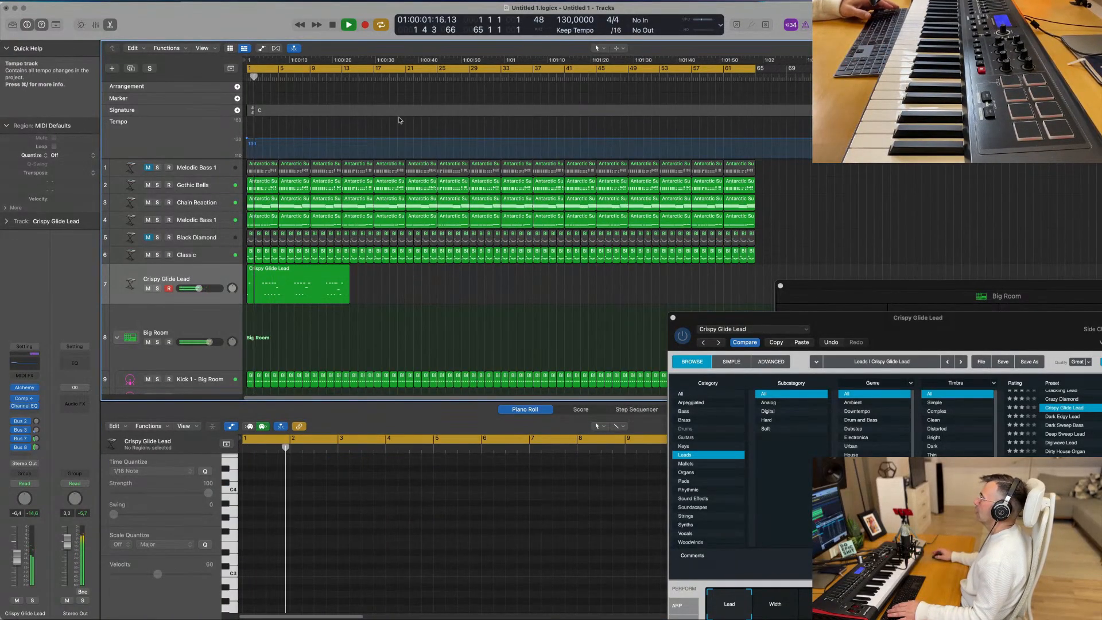
{"action": "key", "text": "space"}
{"action": "key", "text": "space"}
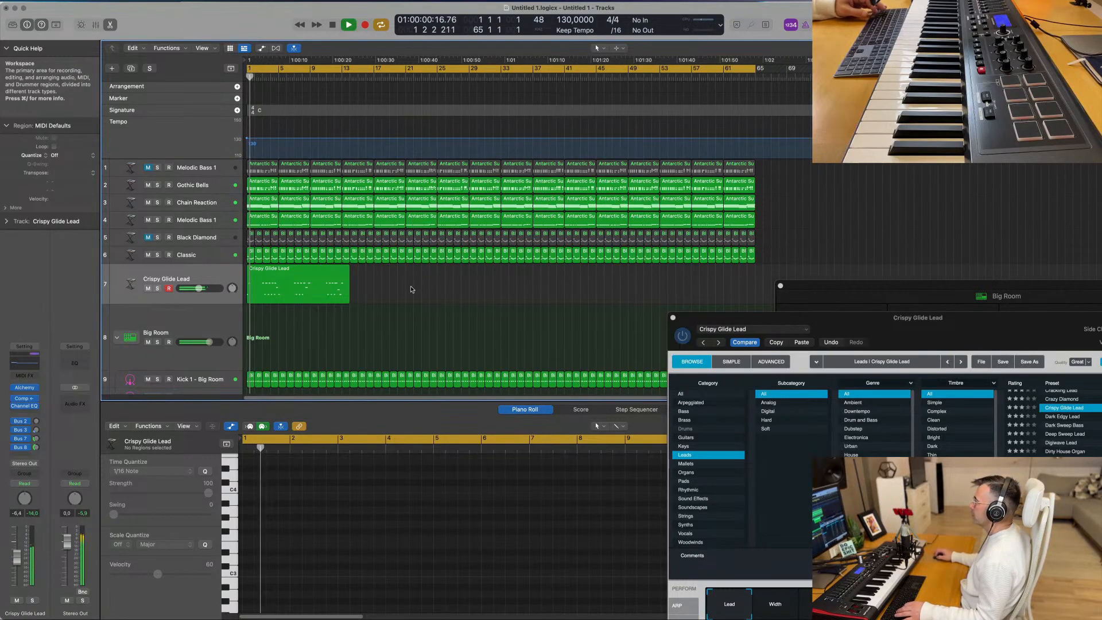
{"action": "scroll", "coordinate": [410, 300], "scroll_direction": "right", "scroll_amount": 1}
{"action": "scroll", "coordinate": [423, 299], "scroll_direction": "left", "scroll_amount": 1}
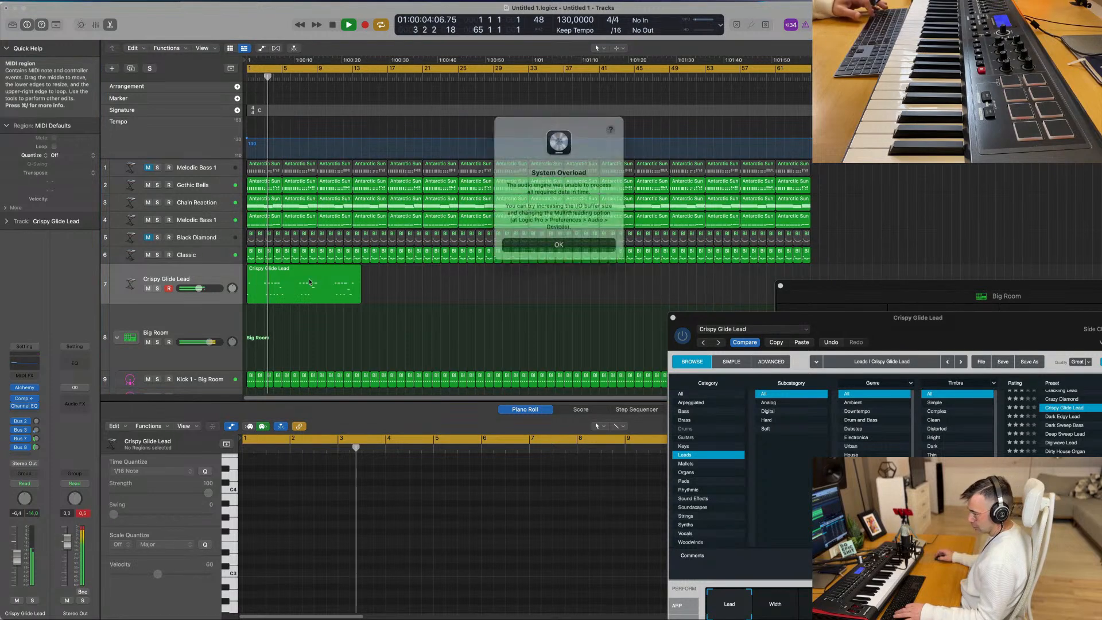
{"action": "key", "text": "Return"}
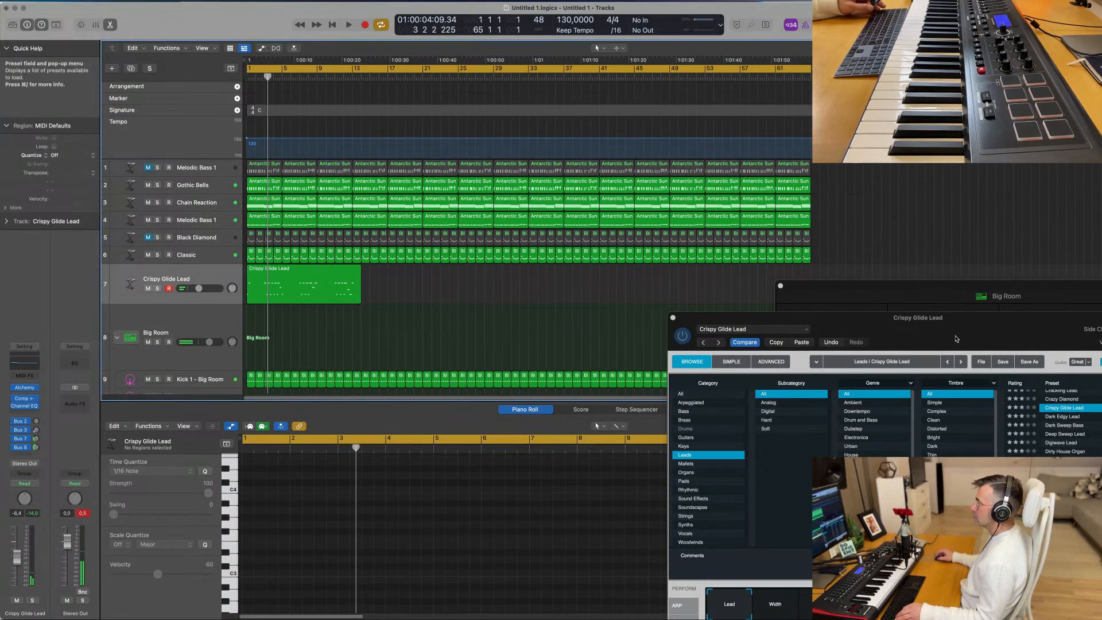
- Set the sound quality of Crispy Glide Lead's Alchemy instrument to Draft
{"action": "left_click_drag", "start_coordinate": [804, 318], "coordinate": [475, 297]}
{"action": "left_click", "coordinate": [813, 310]}
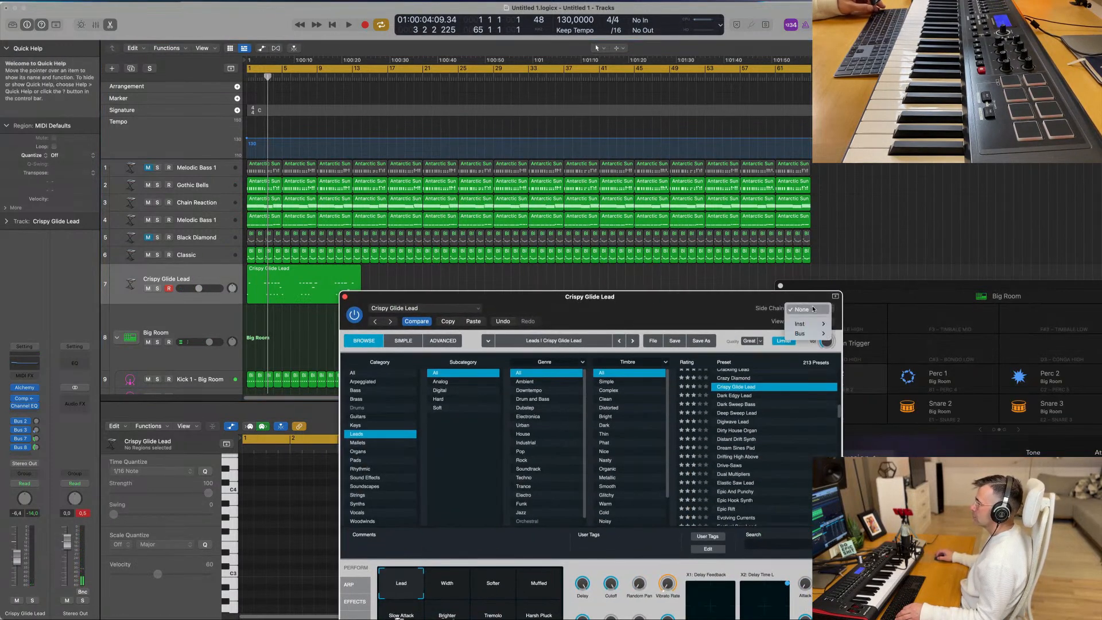
{"action": "left_click", "coordinate": [716, 312]}
{"action": "left_click", "coordinate": [758, 342]}
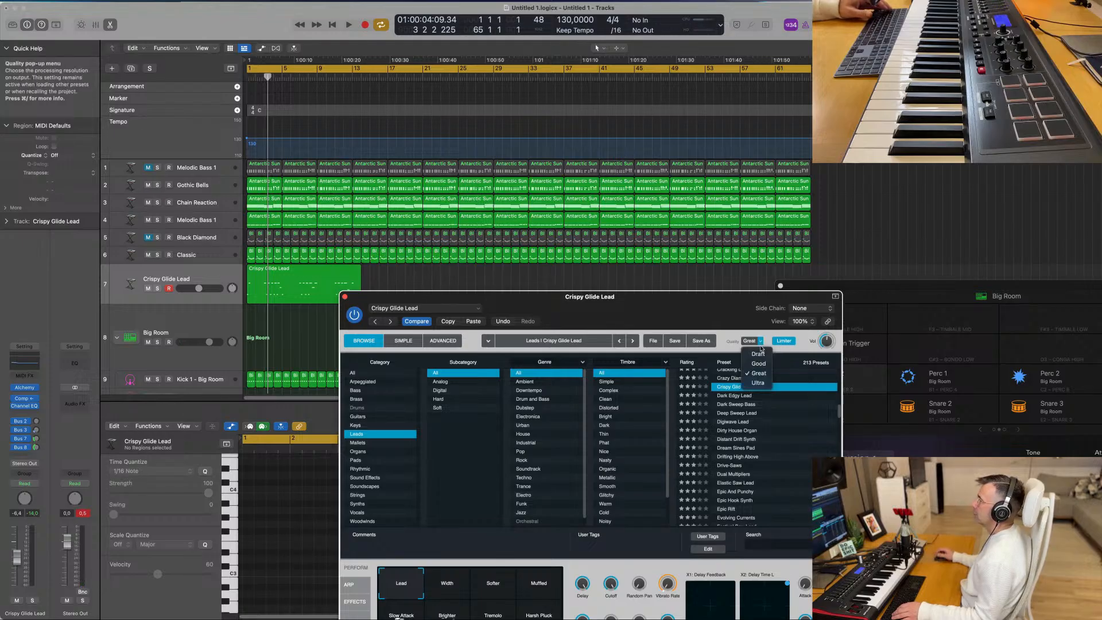
{"action": "left_click_drag", "start_coordinate": [661, 314], "coordinate": [788, 258]}
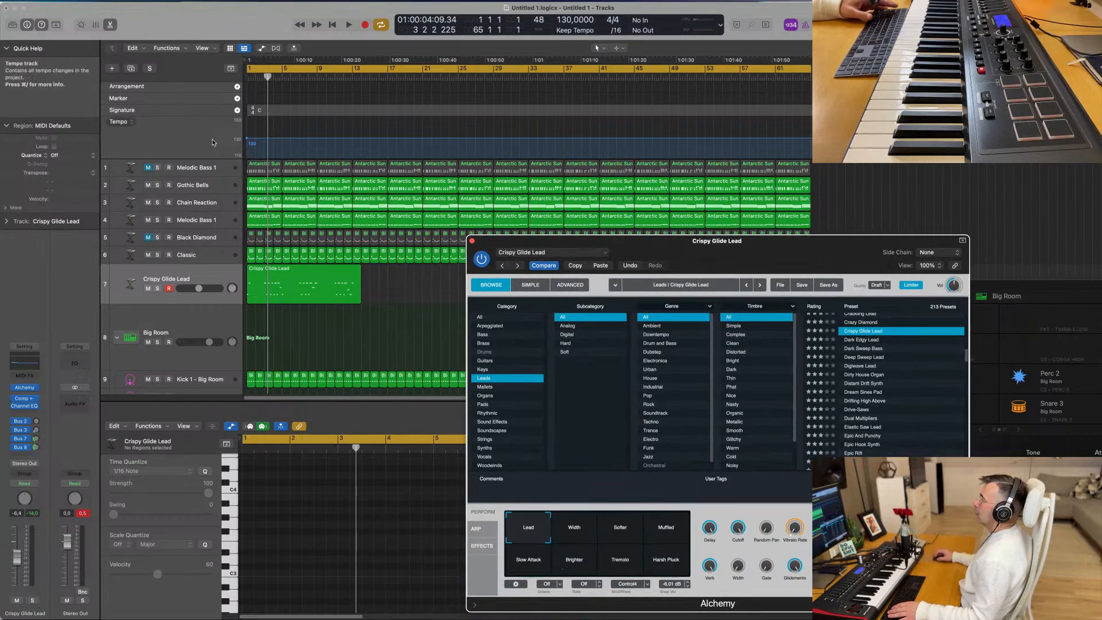
- Select the top Melodic Bass 1 track, play the arrangement from the start and close Crispy Glide Lead's Alchemy window
{"action": "left_click", "coordinate": [222, 164]}
{"action": "key", "text": "space"}
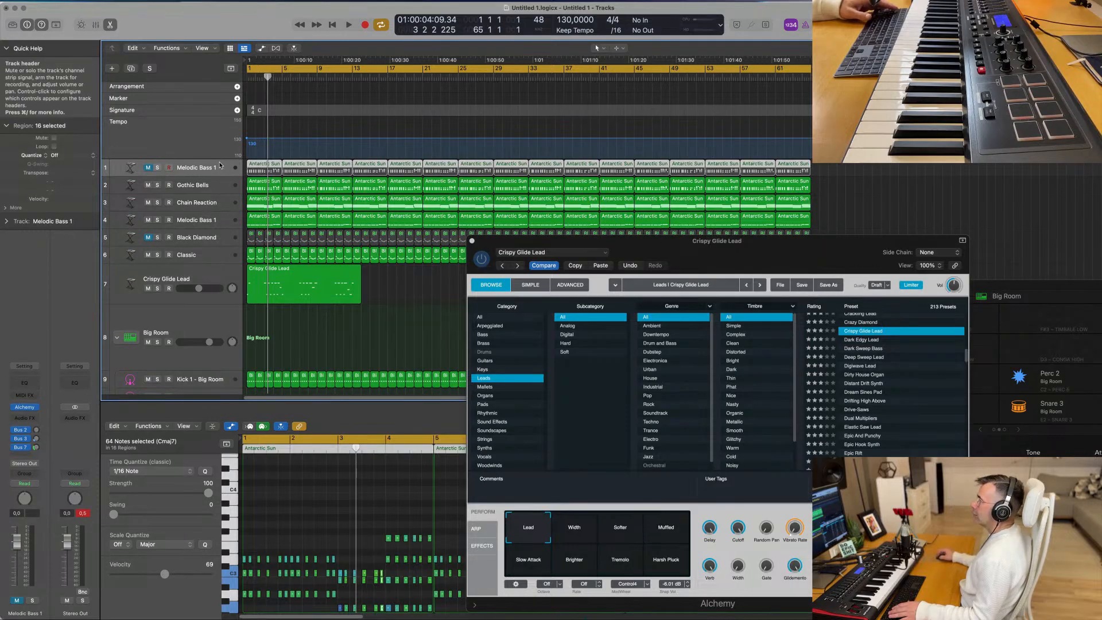
{"action": "left_click_drag", "start_coordinate": [688, 241], "coordinate": [662, 126]}
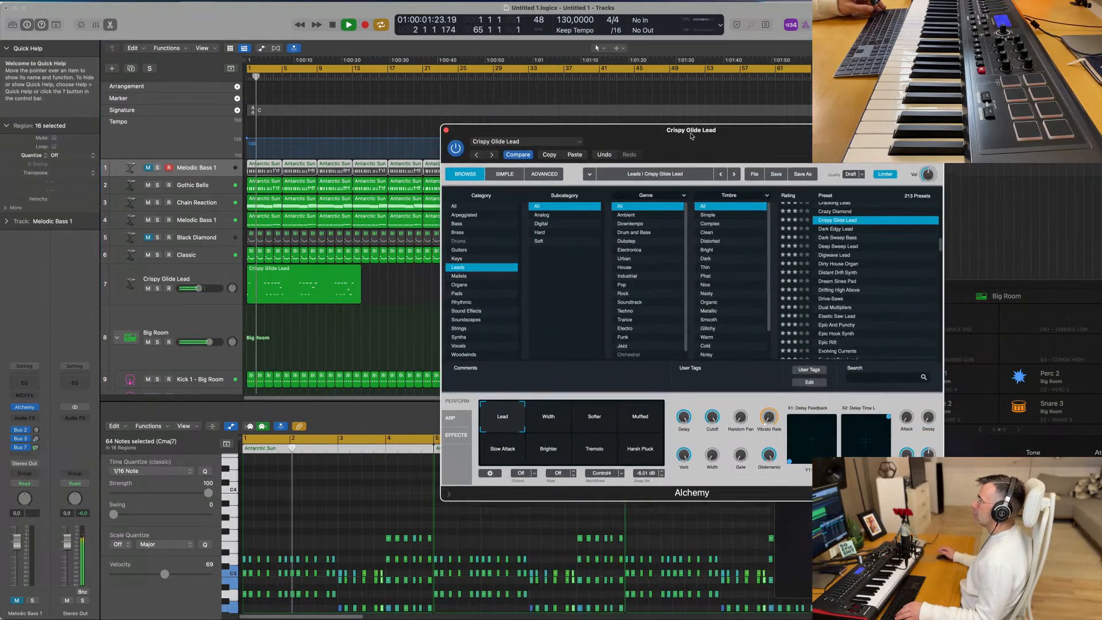
{"action": "mouse_move", "coordinate": [667, 617]}
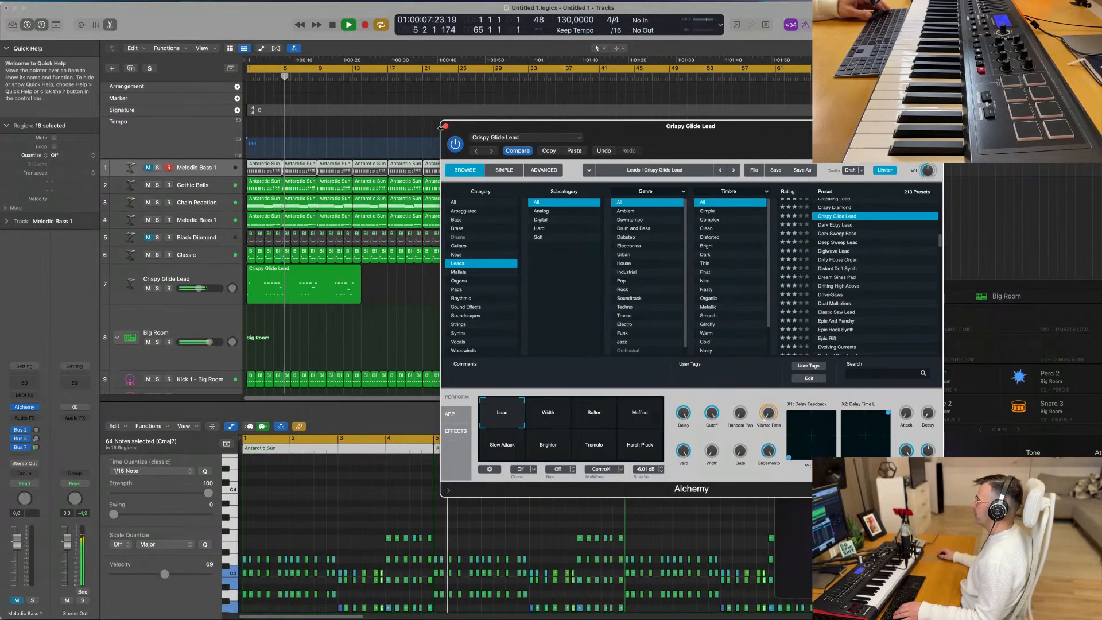
{"action": "key", "text": "super+w"}
- Deselect all regions and listen to how the new lead sits in the arrangement's opening bars
{"action": "scroll", "coordinate": [410, 319], "scroll_direction": "up", "scroll_amount": 3}
{"action": "scroll", "coordinate": [411, 319], "scroll_direction": "down", "scroll_amount": 2}
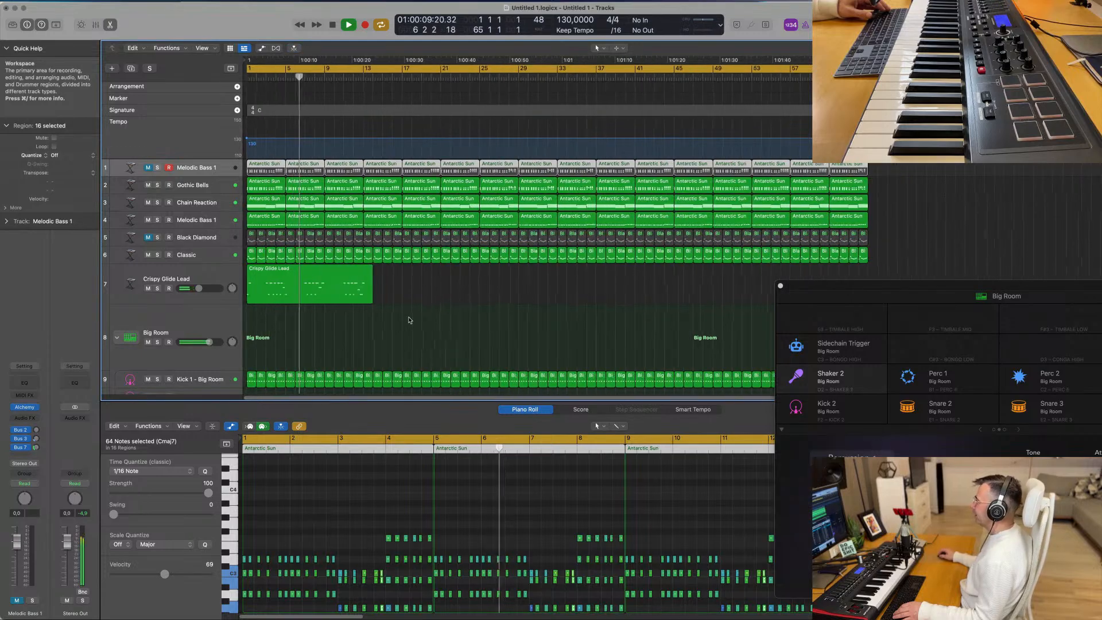
{"action": "left_click", "coordinate": [396, 329]}
{"action": "scroll", "coordinate": [396, 328], "scroll_direction": "down", "scroll_amount": 3}
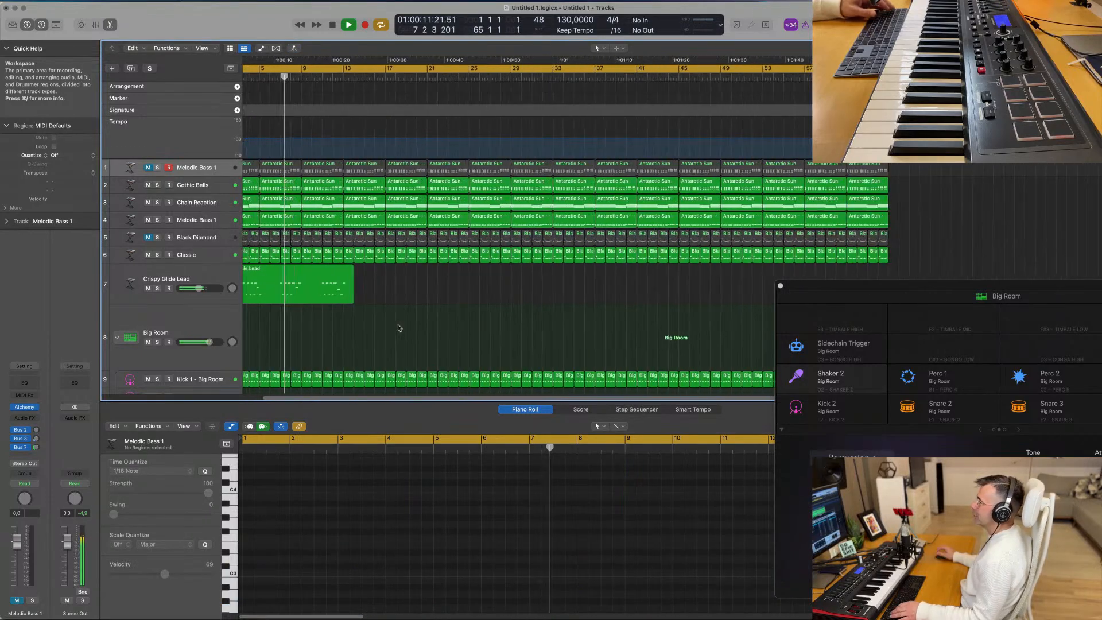
{"action": "scroll", "coordinate": [395, 328], "scroll_direction": "up", "scroll_amount": 3}
{"action": "scroll", "coordinate": [391, 327], "scroll_direction": "down", "scroll_amount": 4}
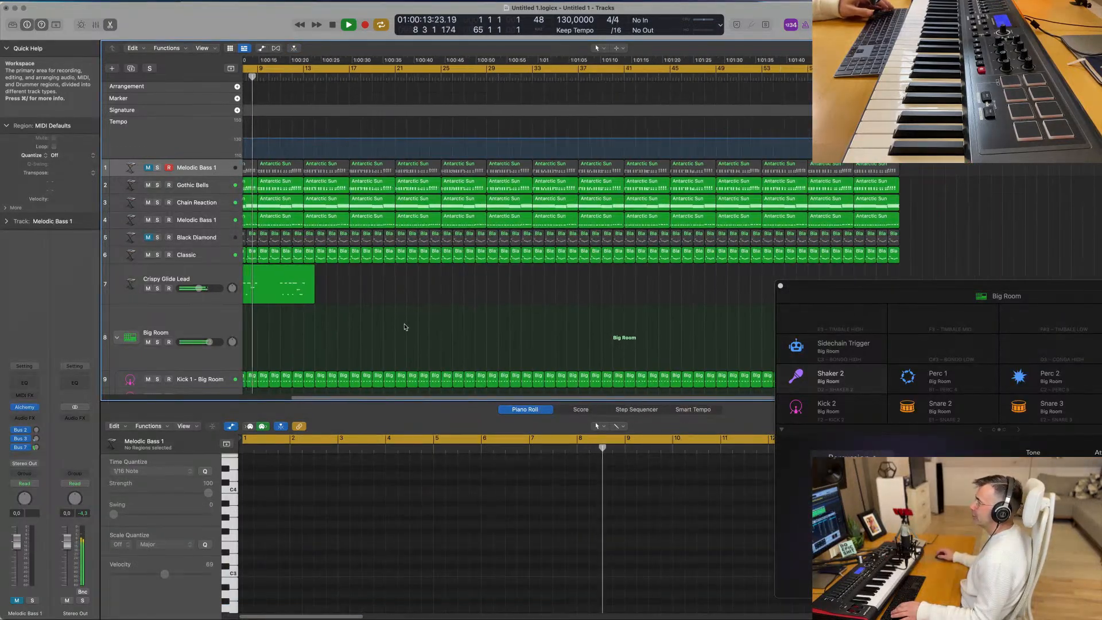
- Stop playback, copy the Crispy Glide Lead region's C4 note in bar 8 to the start of bar 9 and lengthen the copy
{"action": "left_click", "coordinate": [343, 285]}
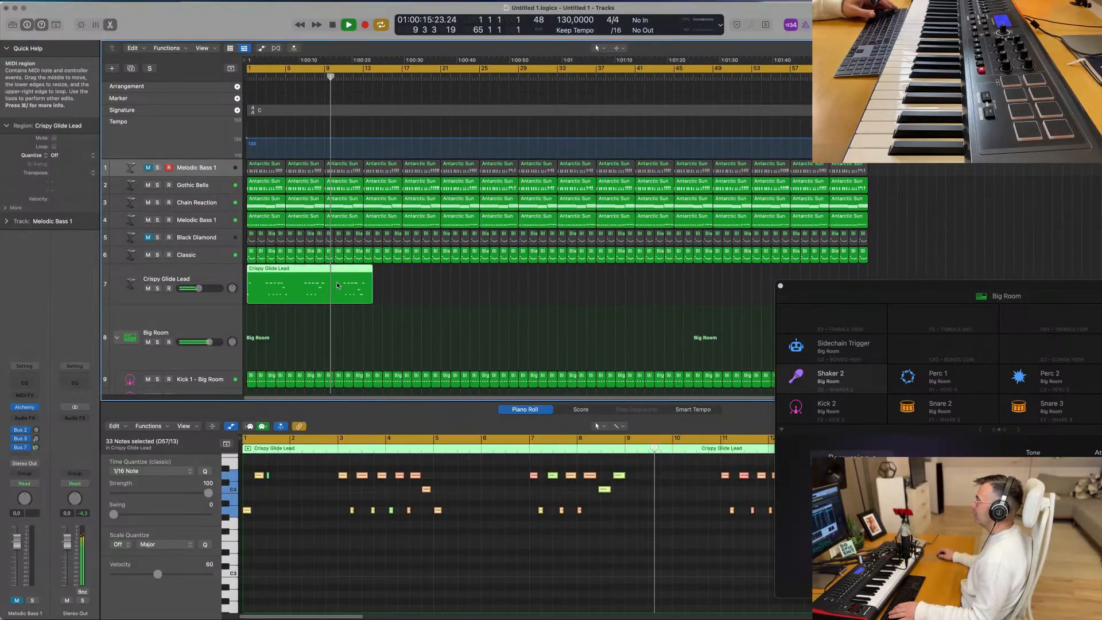
{"action": "key", "text": "space"}
{"action": "left_click", "coordinate": [606, 490]}
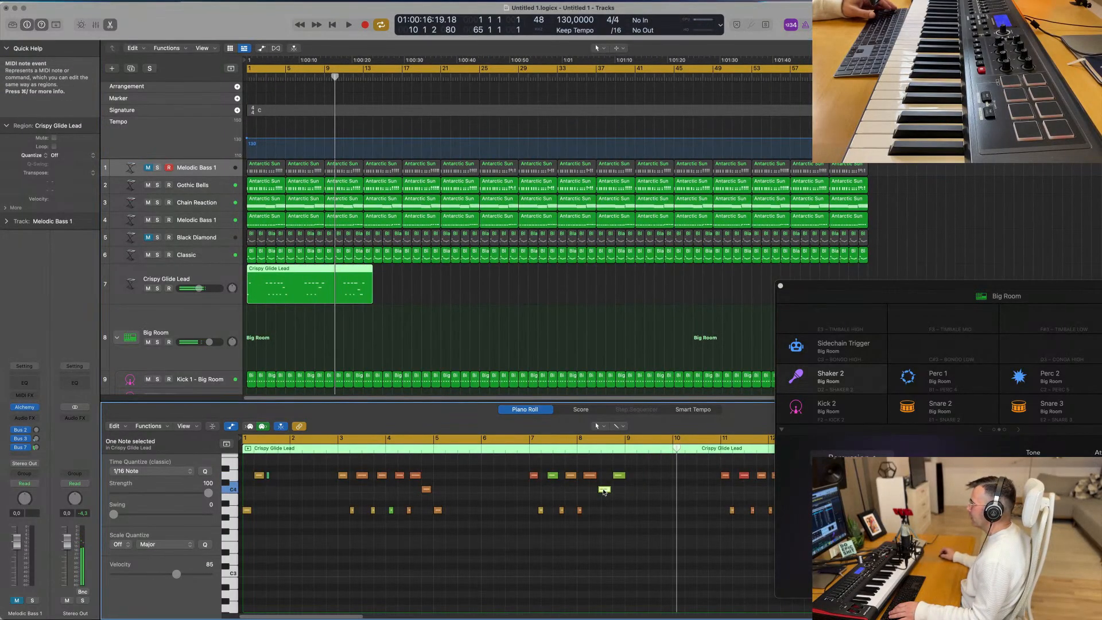
{"action": "left_click_drag", "start_coordinate": [605, 492], "coordinate": [643, 492]}
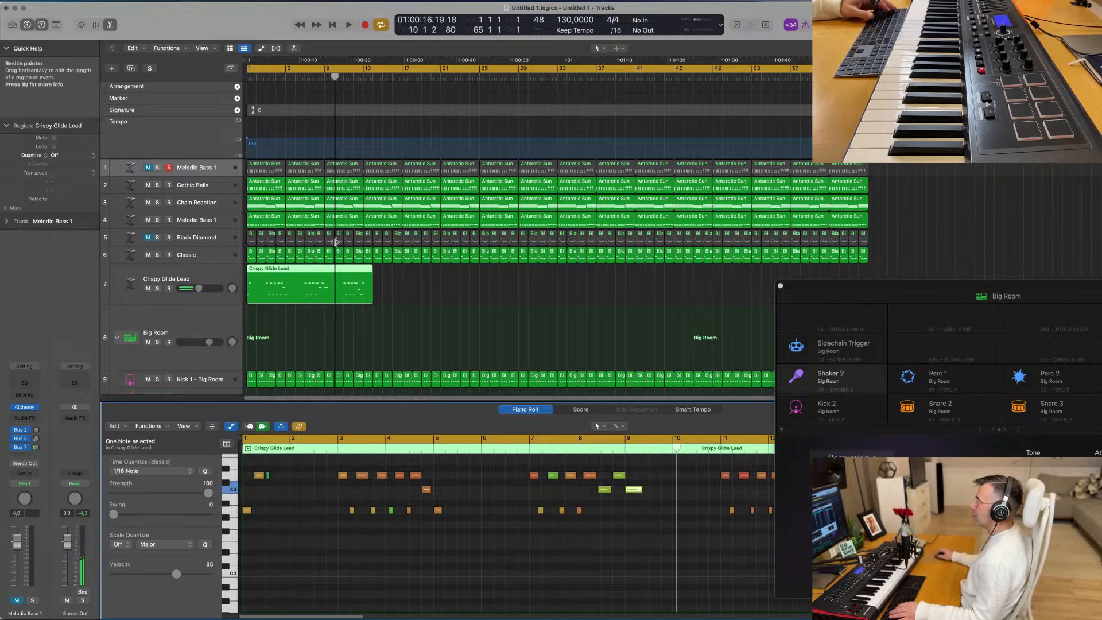
- Divide the Crispy Glide Lead region at bar 7, discard the part before it and move the remainder to bar 1
{"action": "left_click", "coordinate": [302, 267]}
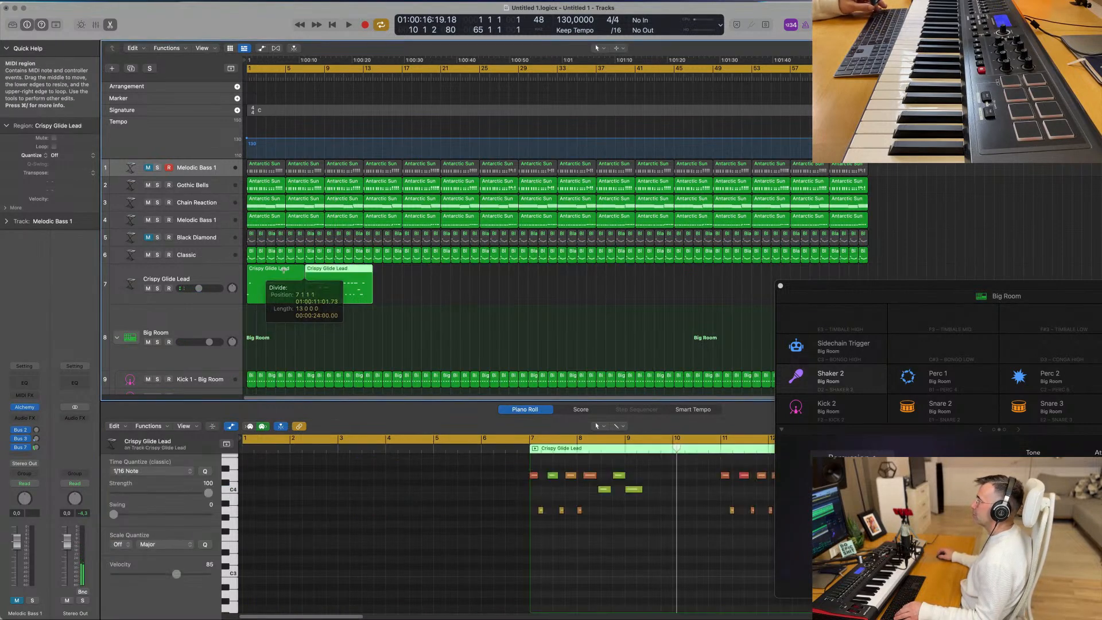
{"action": "key", "text": "Delete"}
{"action": "left_click_drag", "start_coordinate": [346, 280], "coordinate": [289, 280]}
{"action": "left_click_drag", "start_coordinate": [403, 296], "coordinate": [401, 293]}
{"action": "key", "text": "space"}
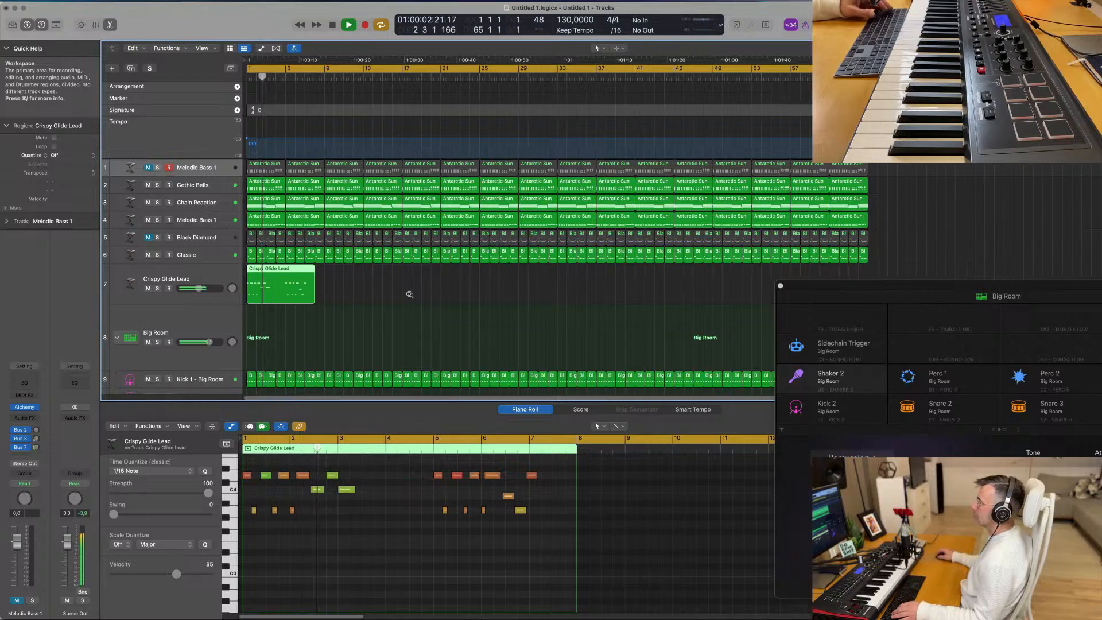
- Transpose the Crispy Glide Lead region's C4 note at bar 3 up to E4 and play the phrase from the start
{"action": "scroll", "coordinate": [409, 294], "scroll_direction": "up", "scroll_amount": 1}
{"action": "scroll", "coordinate": [409, 294], "scroll_direction": "down", "scroll_amount": 2}
{"action": "key", "text": "Return"}
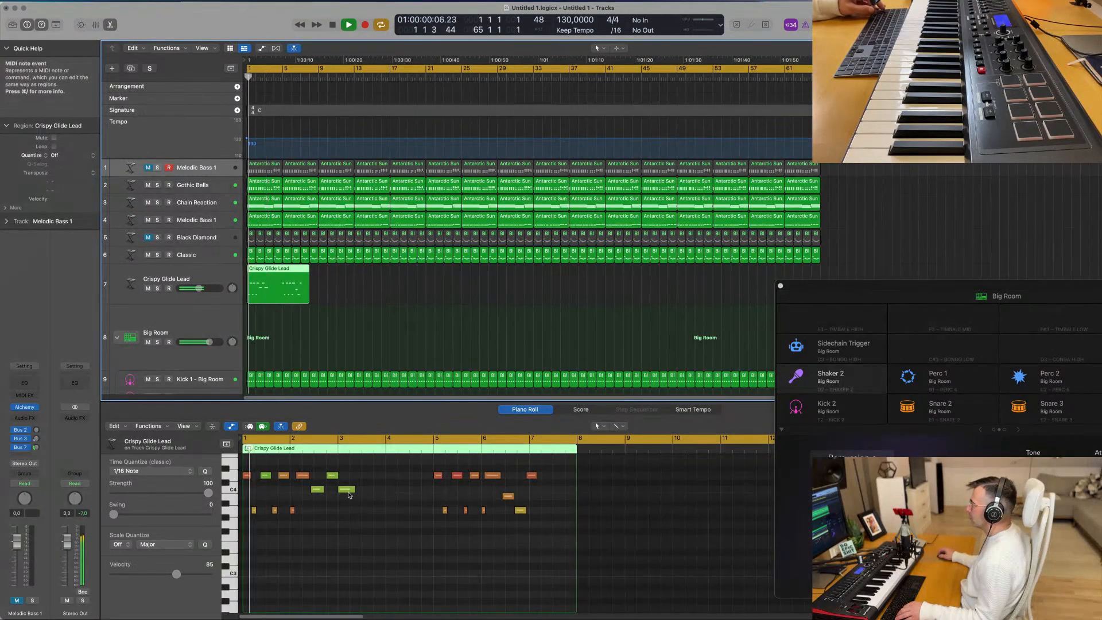
{"action": "left_click", "coordinate": [348, 492]}
{"action": "left_click_drag", "start_coordinate": [349, 491], "coordinate": [348, 464]}
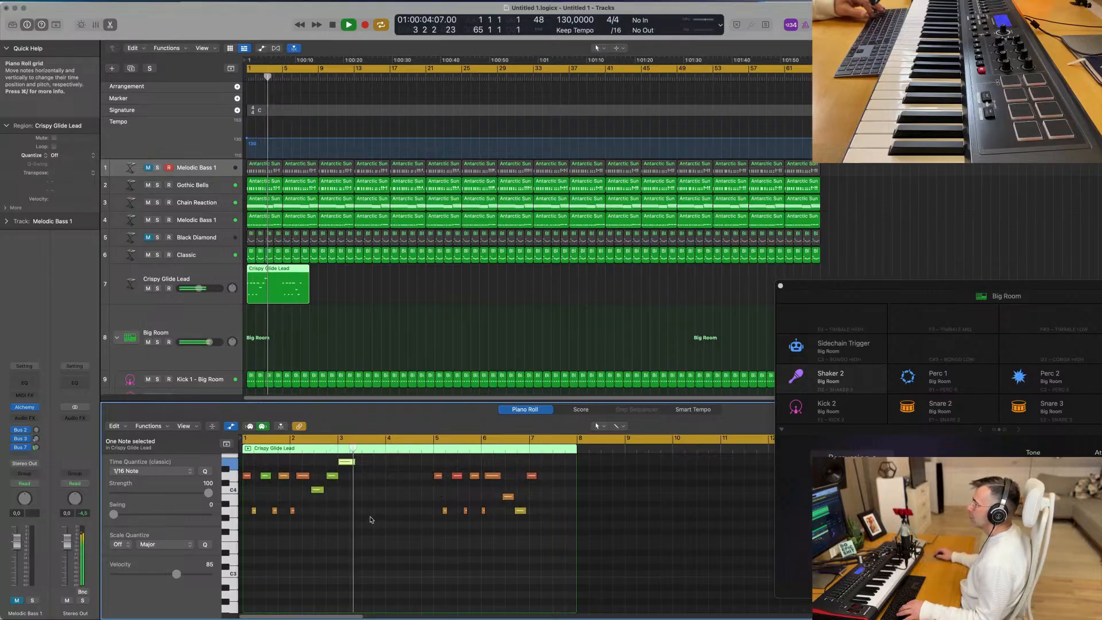
{"action": "key", "text": "space"}
{"action": "scroll", "coordinate": [289, 526], "scroll_direction": "up", "scroll_amount": 5}
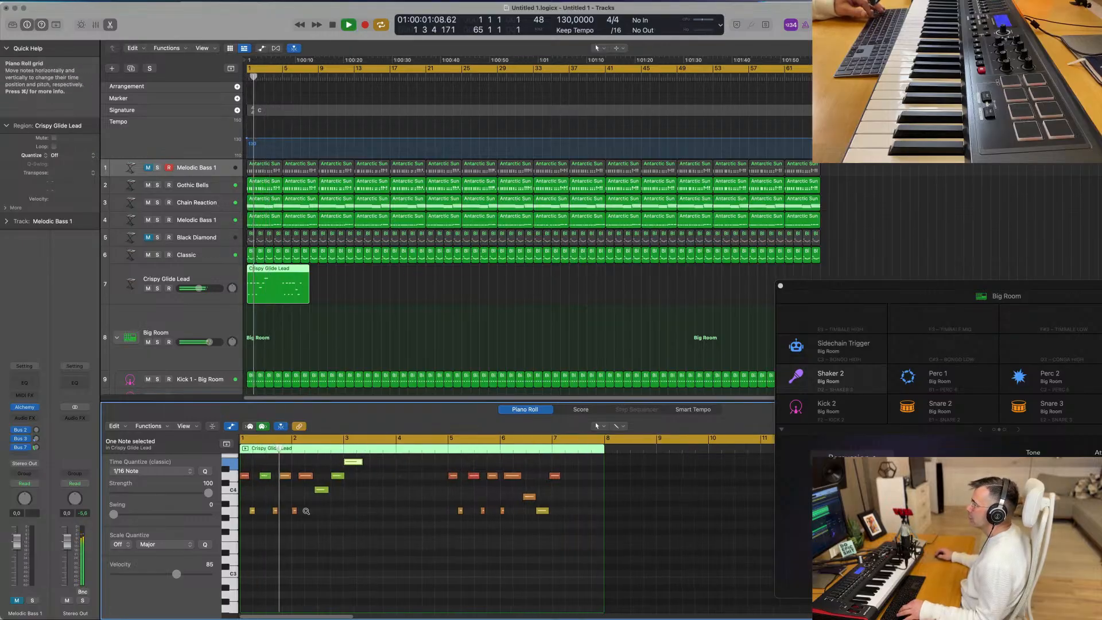
{"action": "key", "text": "Return"}
{"action": "scroll", "coordinate": [289, 526], "scroll_direction": "up", "scroll_amount": 5}
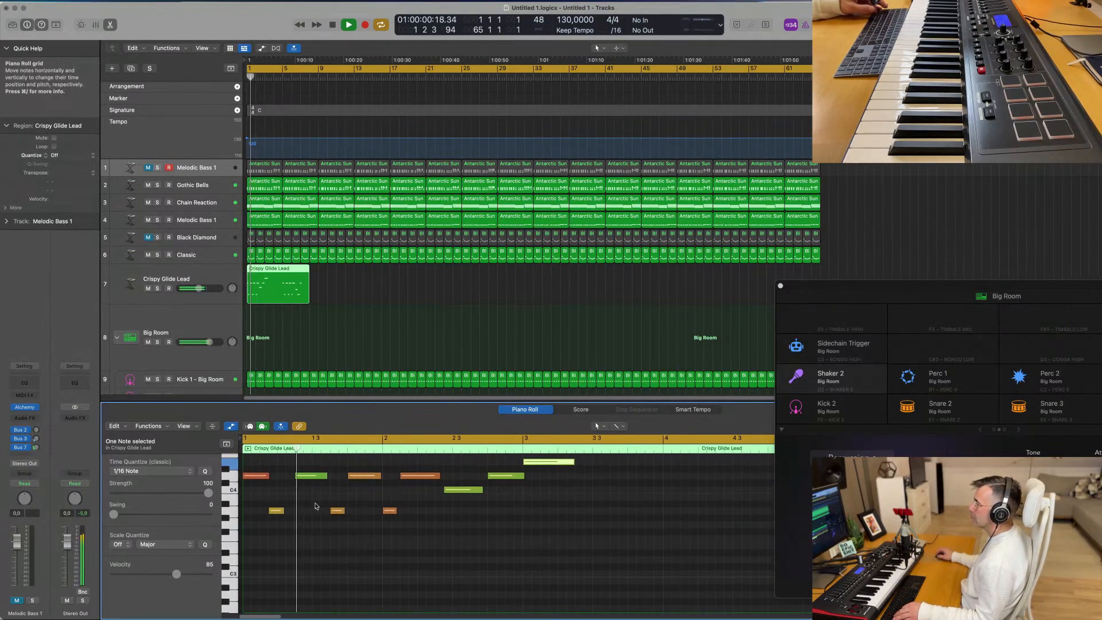
- Try shifting the second D4 note one sixteenth earlier to 1 2 2 1 and lengthening the first D4 note
{"action": "key", "text": "space"}
{"action": "left_click", "coordinate": [289, 465]}
{"action": "left_click_drag", "start_coordinate": [310, 479], "coordinate": [309, 479]}
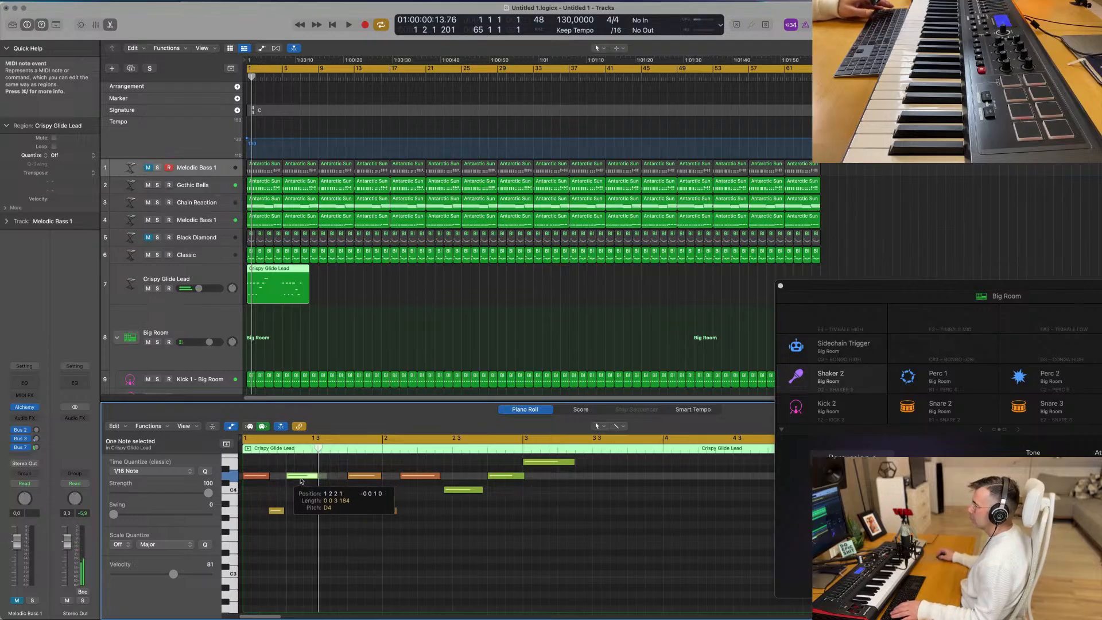
{"action": "key", "text": "space"}
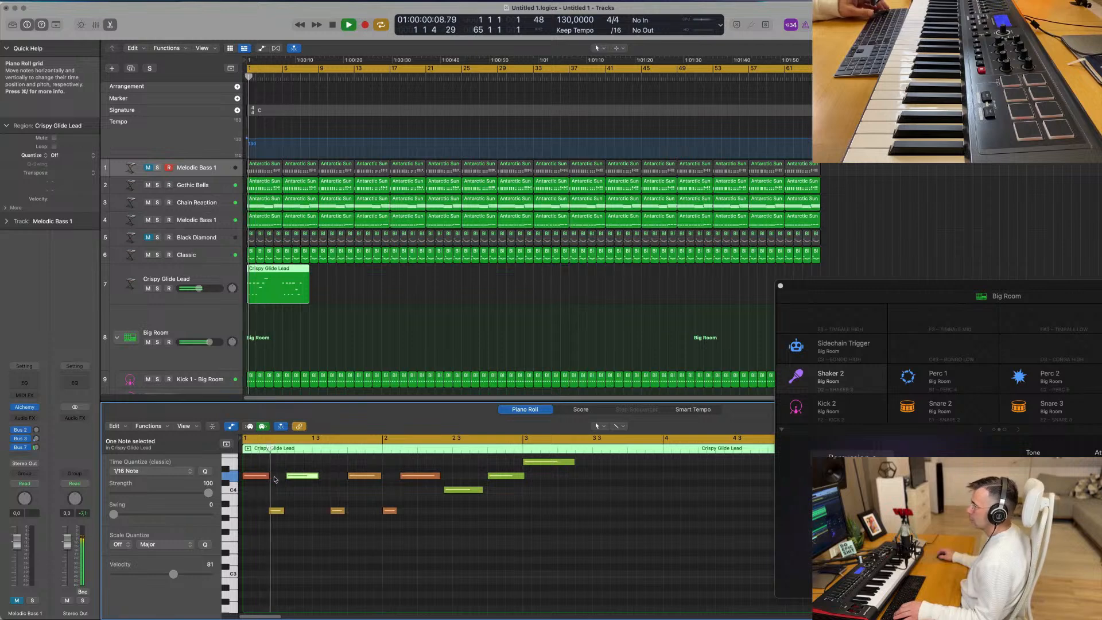
{"action": "left_click_drag", "start_coordinate": [268, 477], "coordinate": [274, 508]}
{"action": "key", "text": "space"}
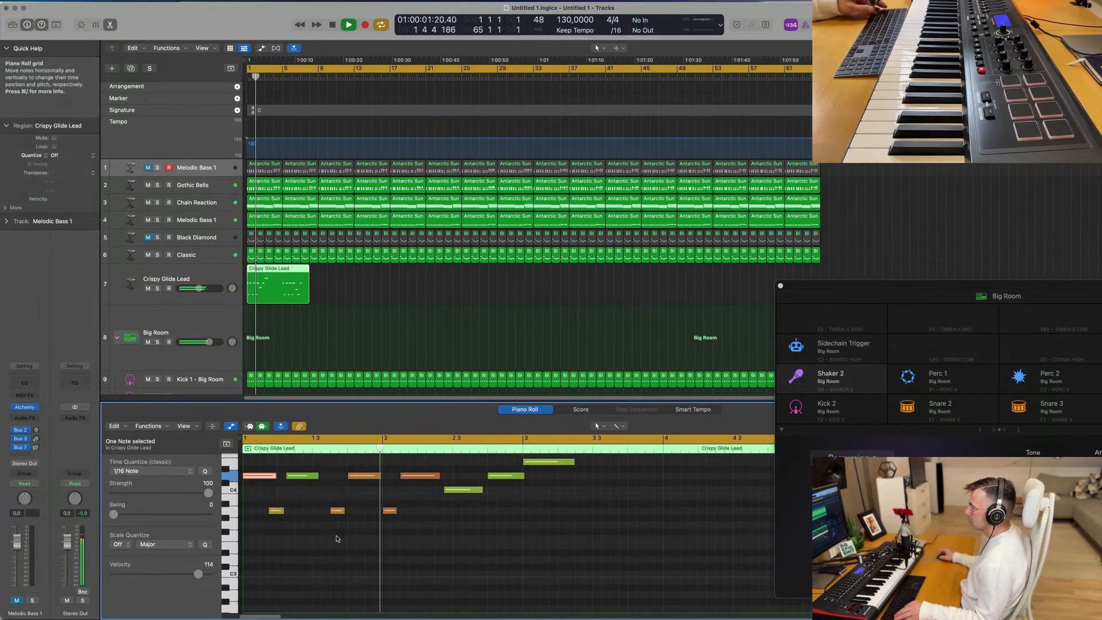
- Try moving bar 1's first low note and second D4 note one sixteenth earlier and replay the opening
{"action": "key", "text": "Return"}
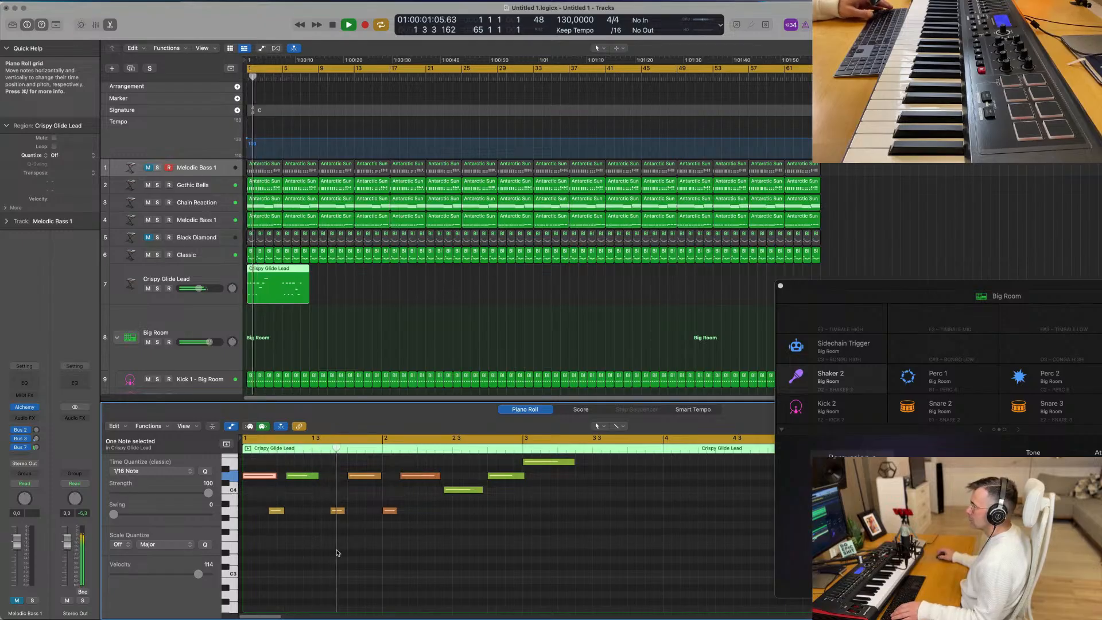
{"action": "key", "text": "Return"}
{"action": "key", "text": "space"}
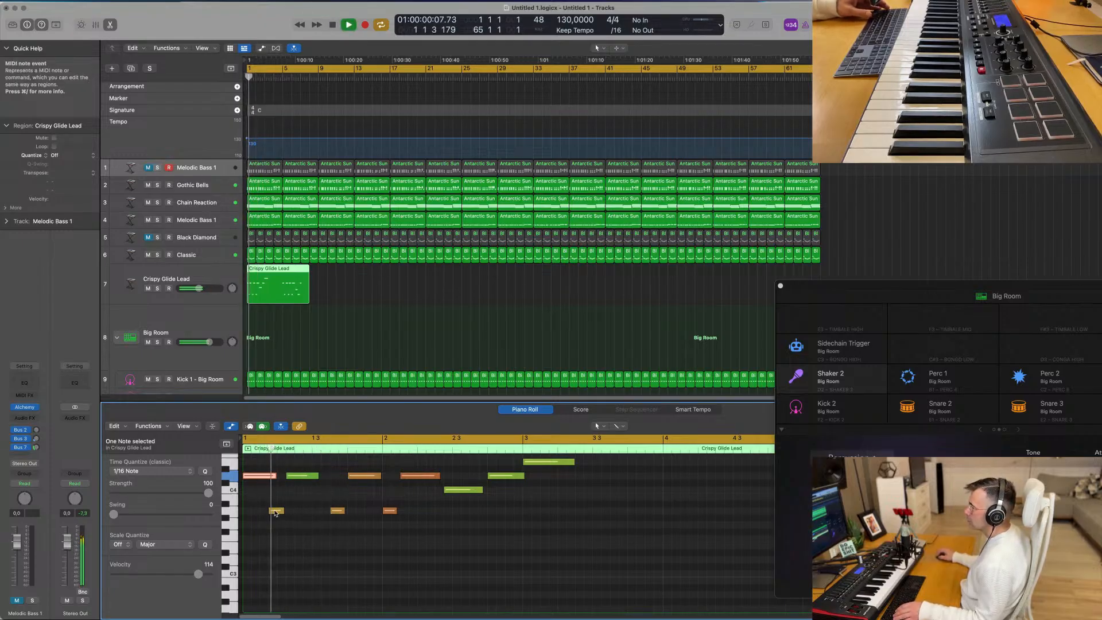
{"action": "left_click_drag", "start_coordinate": [275, 512], "coordinate": [271, 517]}
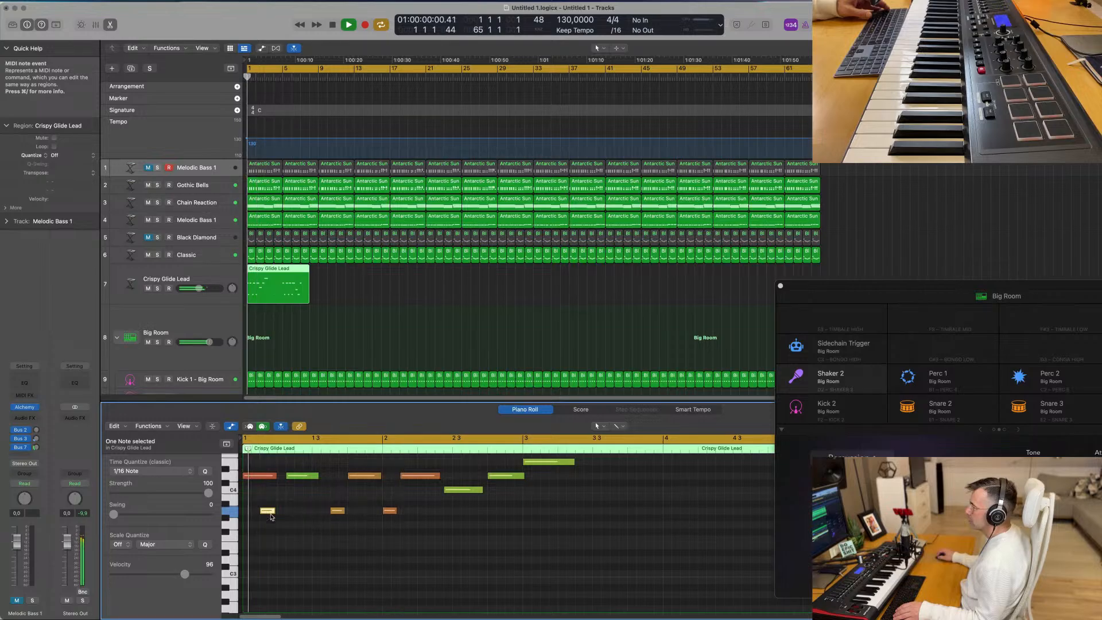
{"action": "left_click_drag", "start_coordinate": [308, 481], "coordinate": [300, 482]}
{"action": "key", "text": "space"}
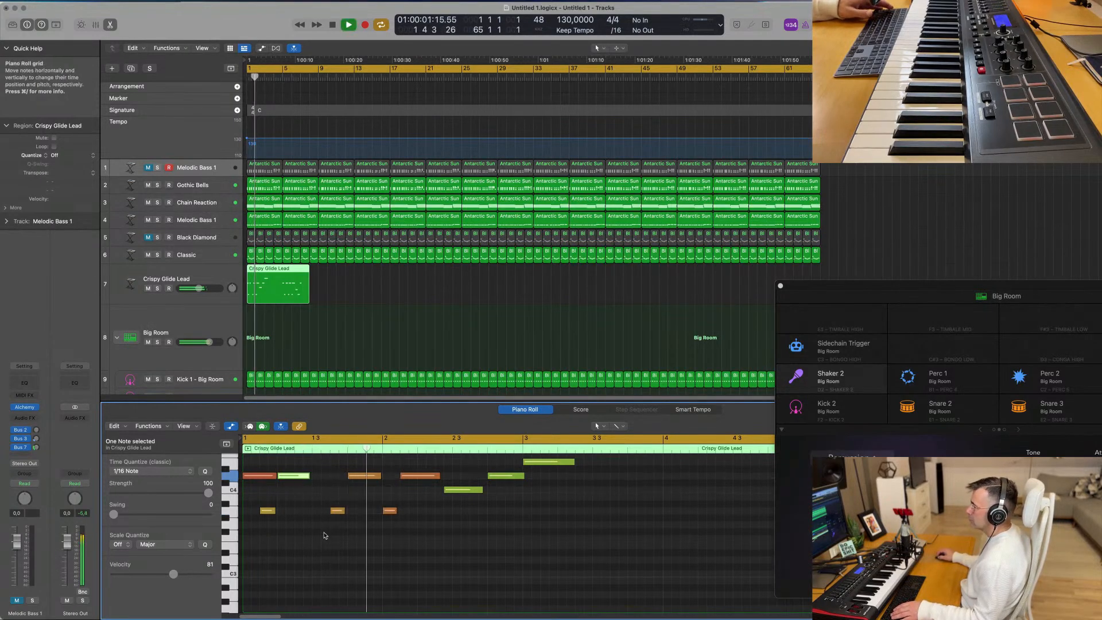
{"action": "key", "text": "space"}
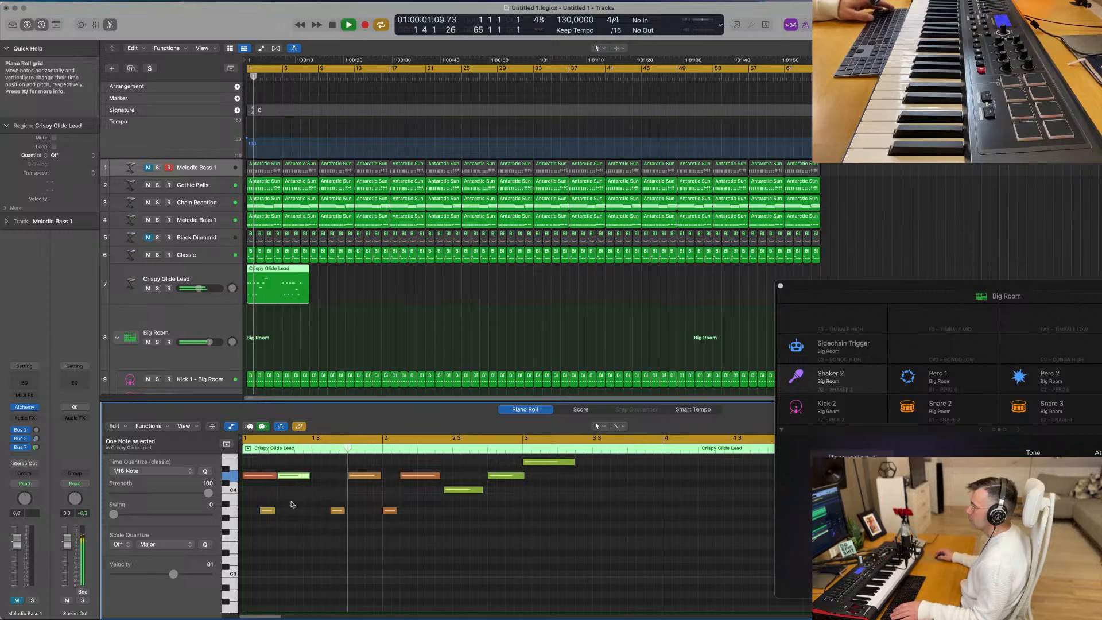
- Replace the opening notes of bar 1 with copies of the adjacent D4 and low note pair, keeping the pattern evenly spaced
{"action": "left_click_drag", "start_coordinate": [244, 520], "coordinate": [367, 554]}
{"action": "key", "text": "BackSpace"}
{"action": "key", "text": "space"}
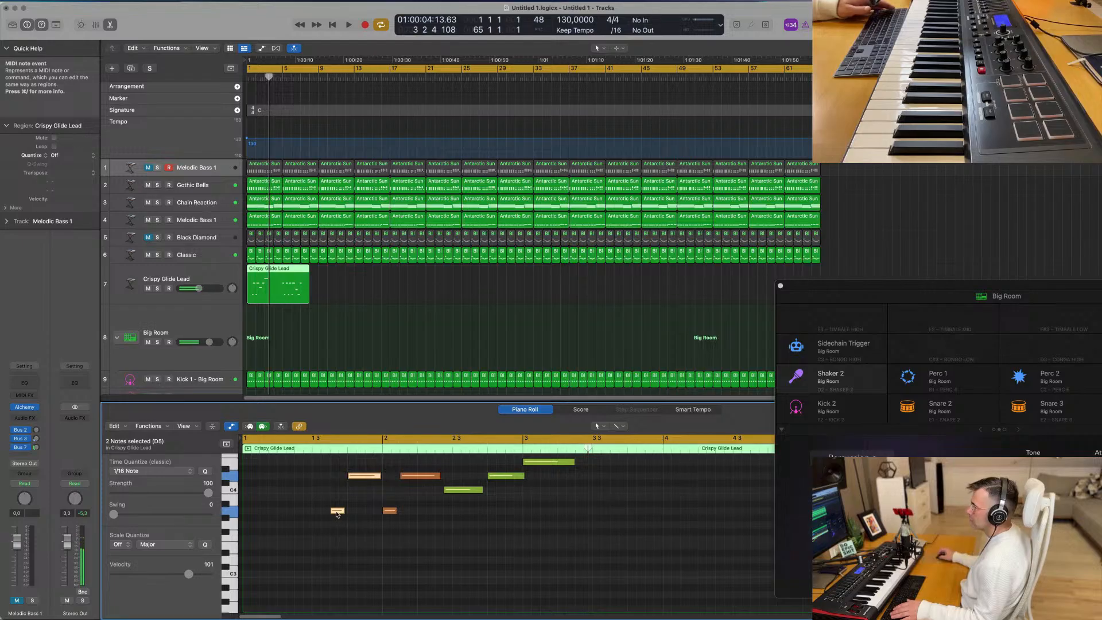
{"action": "left_click_drag", "start_coordinate": [338, 514], "coordinate": [258, 480]}
{"action": "key", "text": "space"}
{"action": "left_click", "coordinate": [251, 513]}
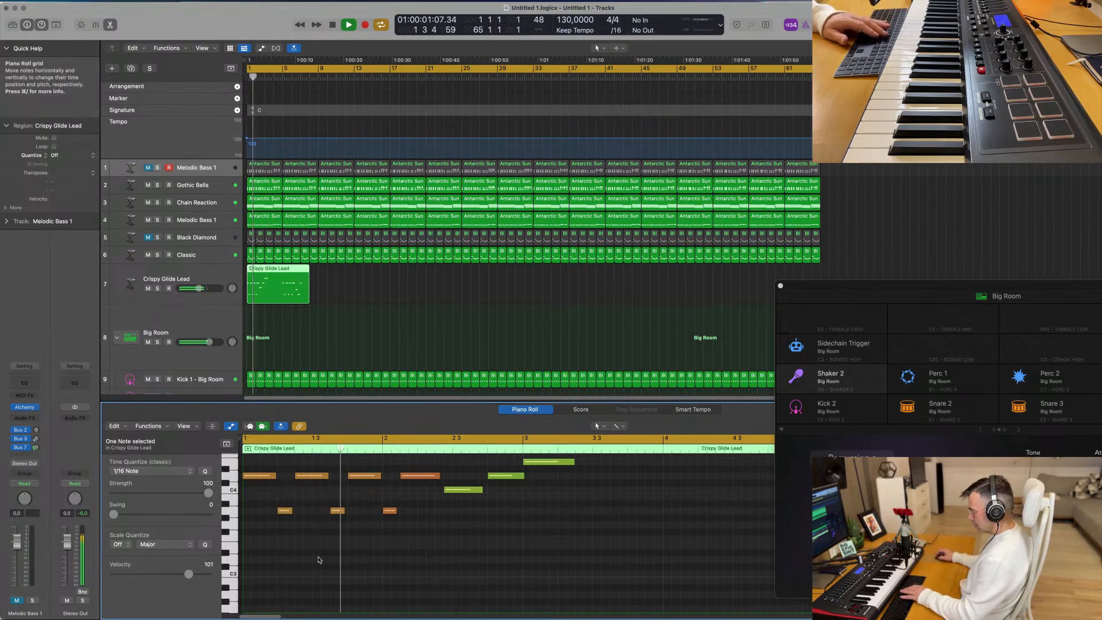
- Delete all notes from bar 5 onward in the Crispy Glide Lead region and restart playback from bar 1
{"action": "scroll", "coordinate": [329, 563], "scroll_direction": "down", "scroll_amount": 1}
{"action": "scroll", "coordinate": [344, 562], "scroll_direction": "down", "scroll_amount": 2}
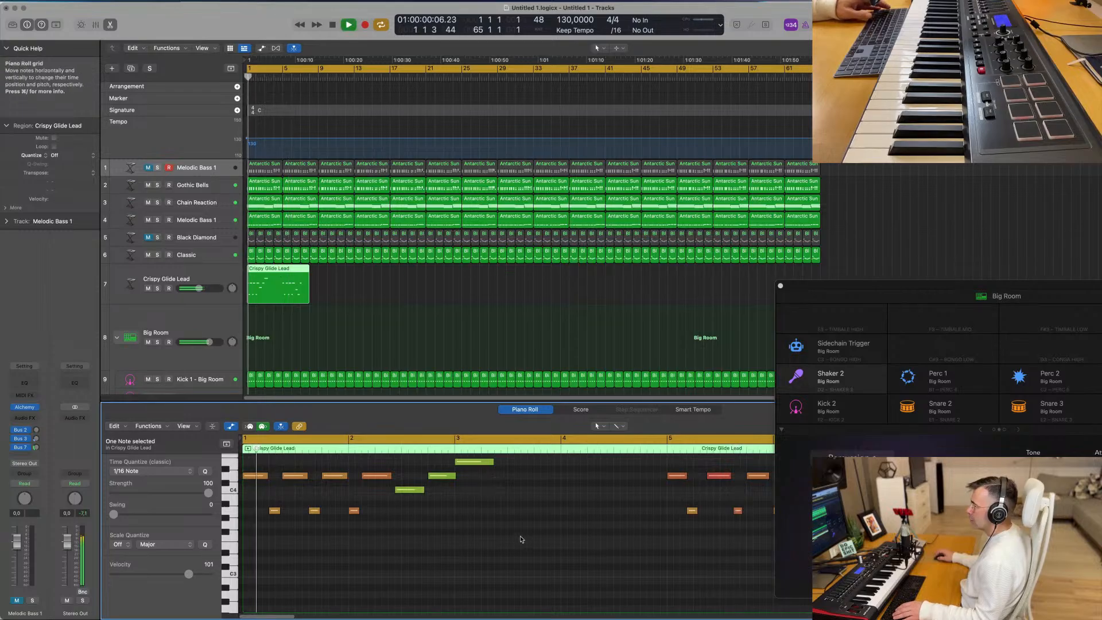
{"action": "scroll", "coordinate": [521, 537], "scroll_direction": "down", "scroll_amount": 2}
{"action": "scroll", "coordinate": [520, 537], "scroll_direction": "up", "scroll_amount": 3}
{"action": "left_click_drag", "start_coordinate": [498, 502], "coordinate": [661, 572]}
{"action": "key", "text": "Delete"}
{"action": "key", "text": "Return"}
- Select the Crispy Glide Lead track and open its Alchemy instrument, with the phrase playing from the start
{"action": "left_click", "coordinate": [154, 296]}
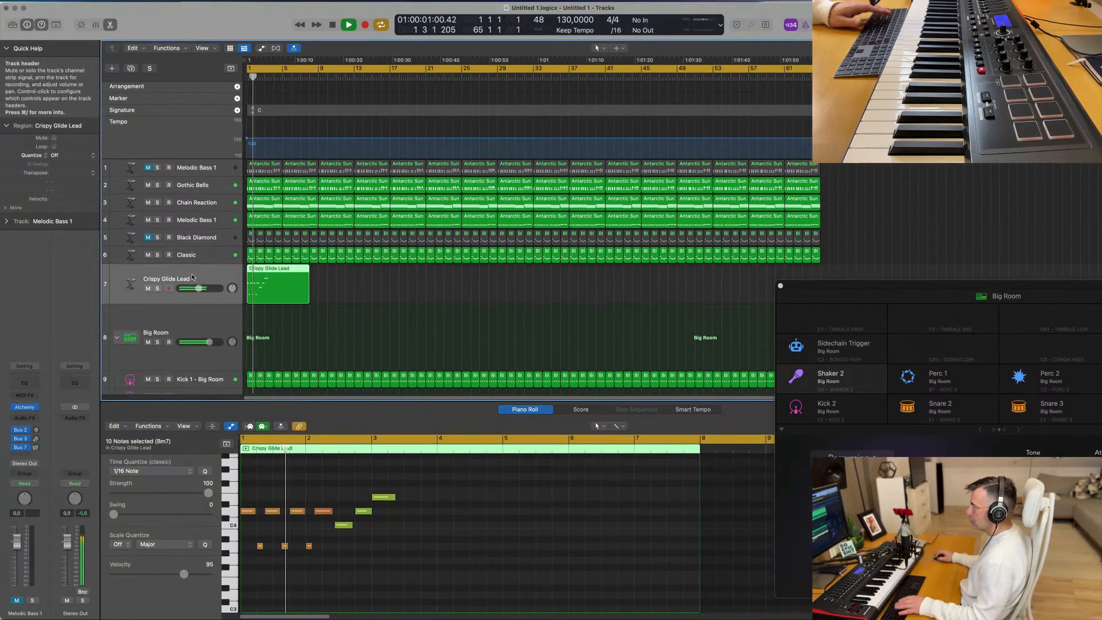
{"action": "key", "text": "space"}
{"action": "key", "text": "space"}
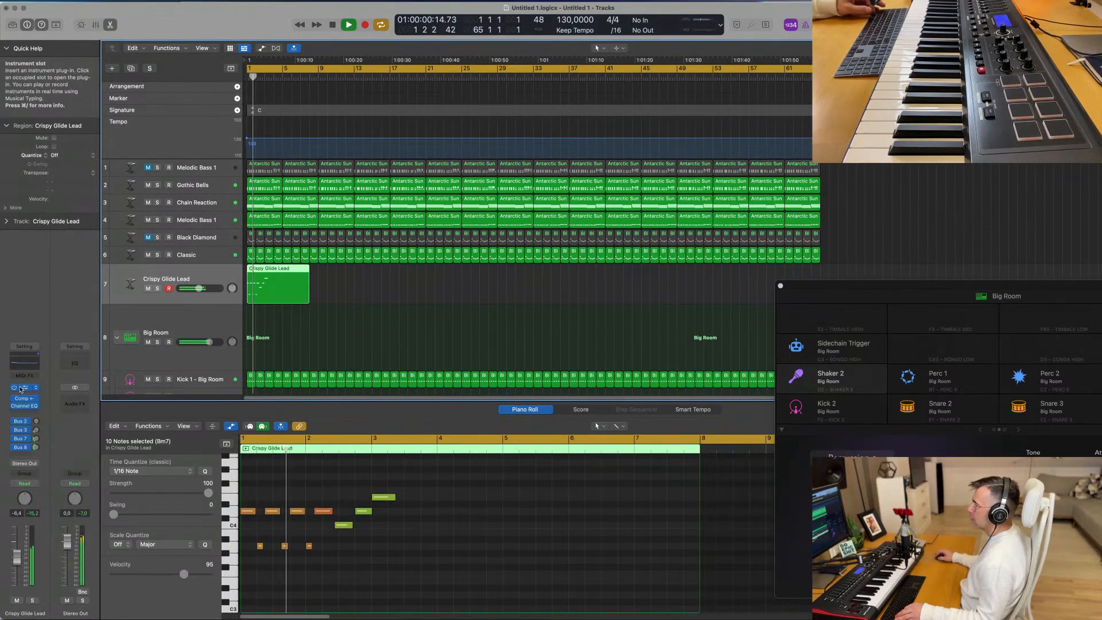
{"action": "left_click", "coordinate": [21, 388]}
{"action": "key", "text": "space"}
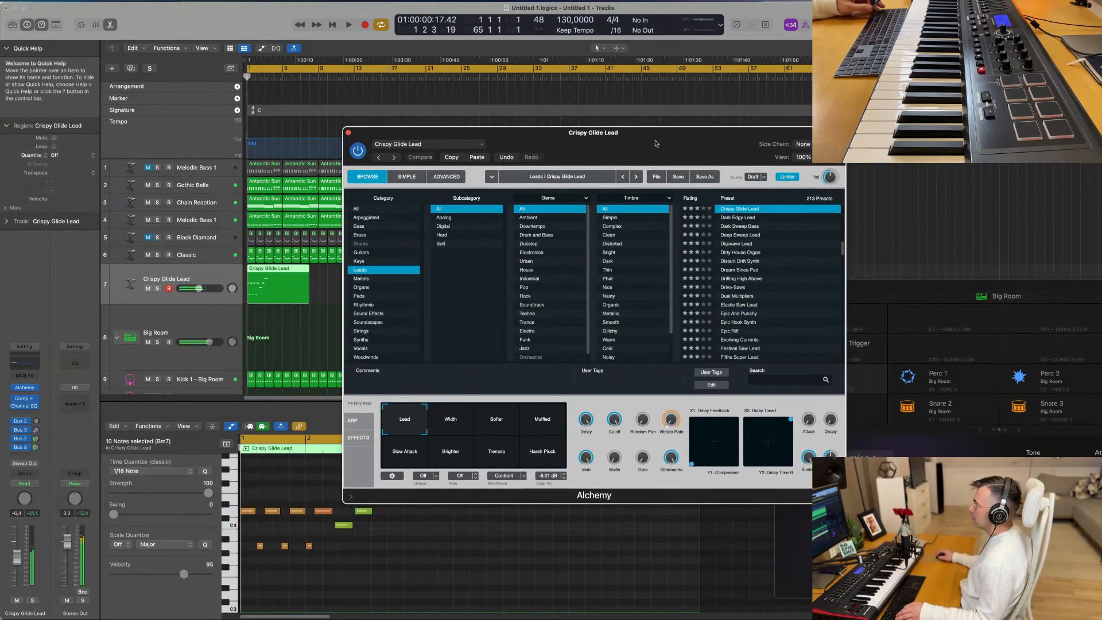
{"action": "key", "text": "space"}
- Audition Alchemy's Width, Softer, Muffled, Slow Attack, Brighter, Harsh Pluck and Tremolo snapshots during playback and return to Lead
{"action": "left_click", "coordinate": [462, 424]}
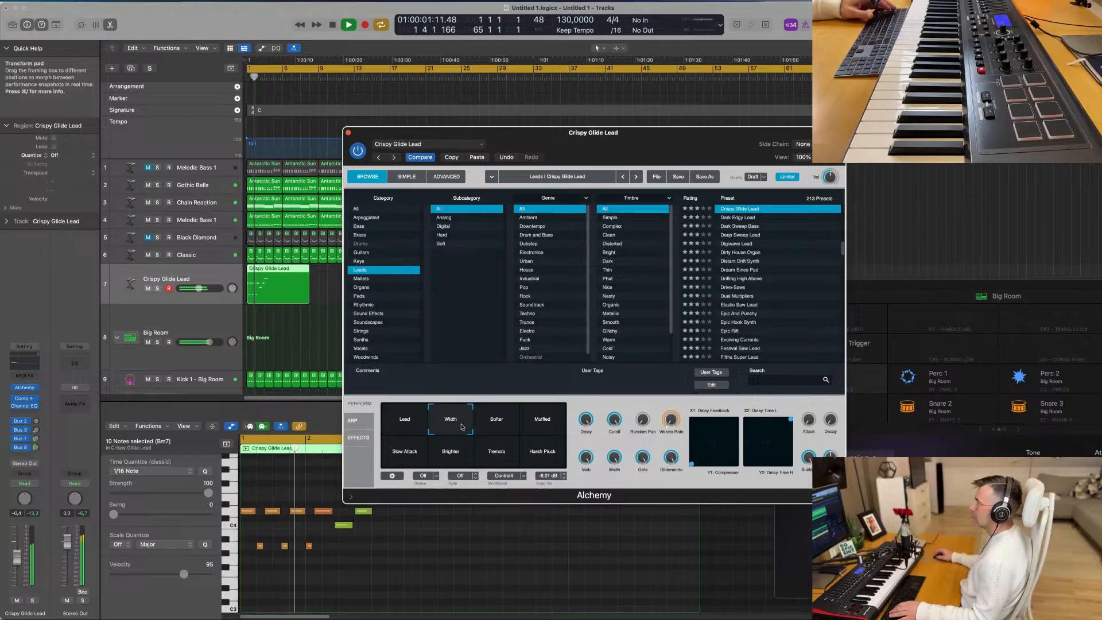
{"action": "left_click", "coordinate": [504, 424]}
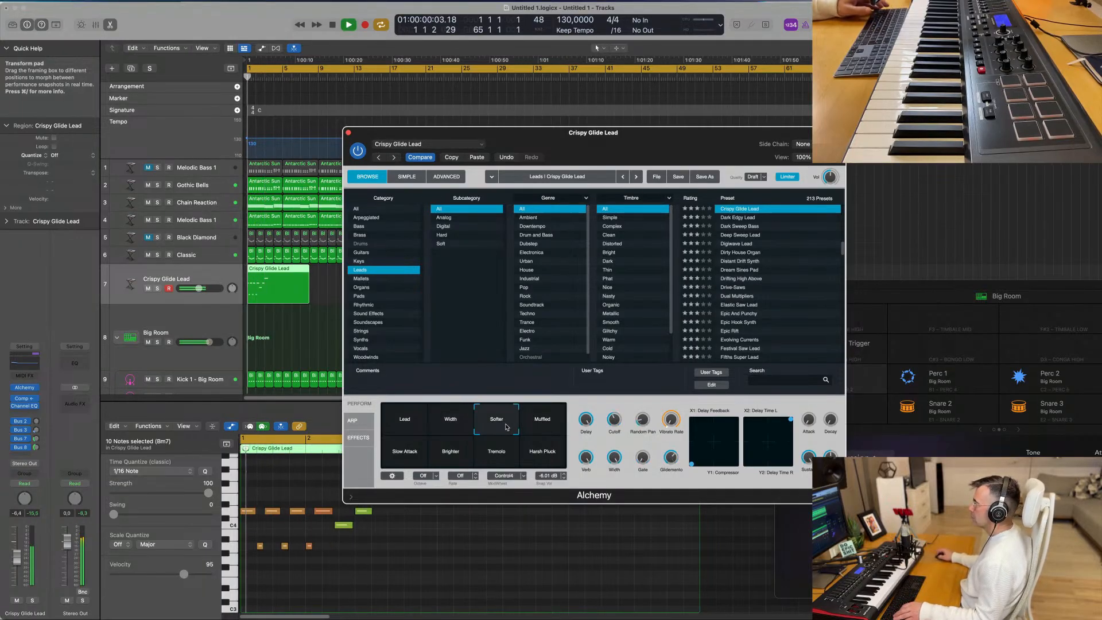
{"action": "left_click", "coordinate": [544, 425]}
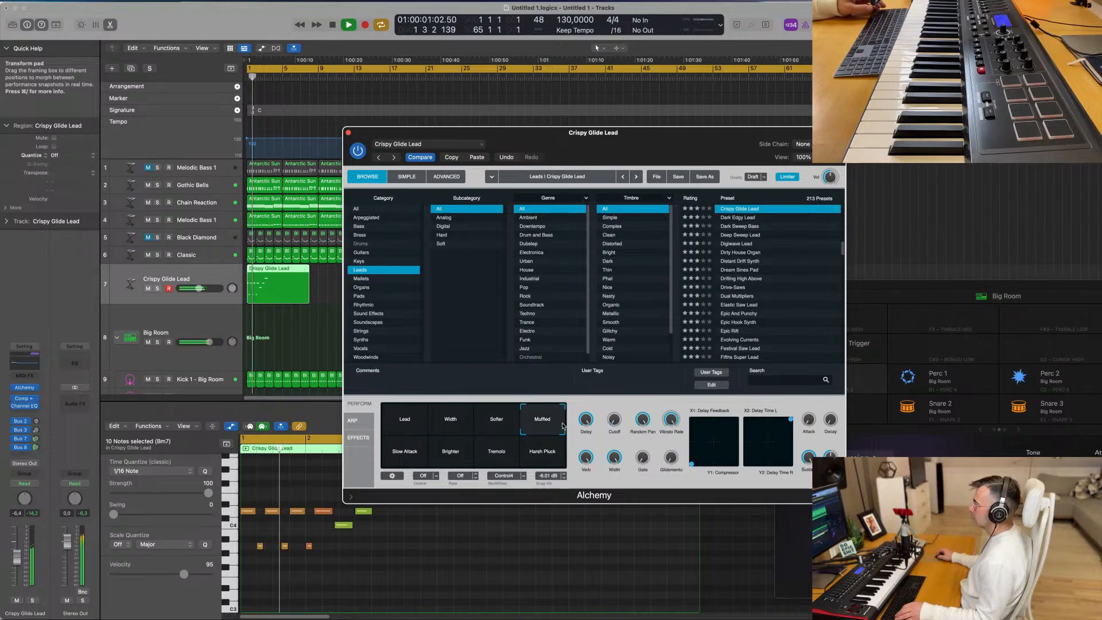
{"action": "left_click", "coordinate": [408, 454]}
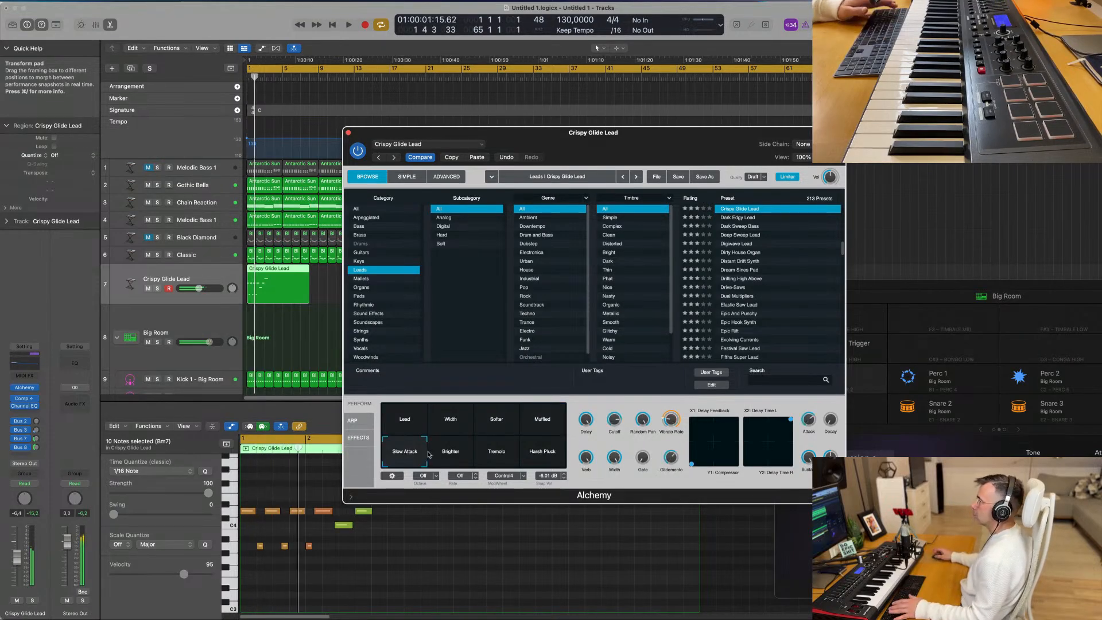
{"action": "left_click", "coordinate": [462, 456]}
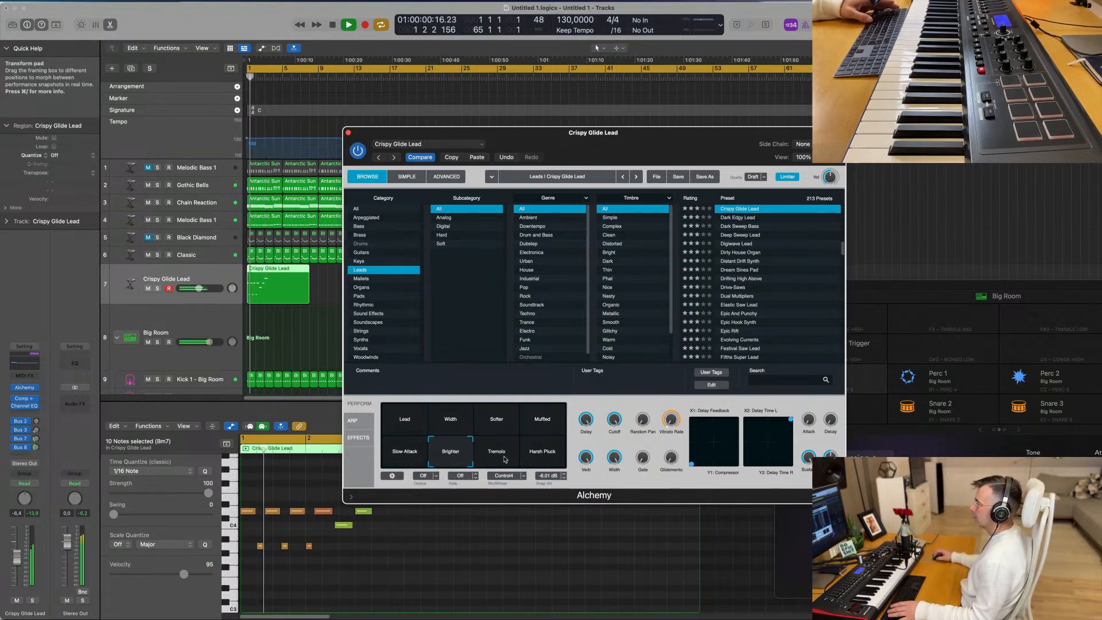
{"action": "left_click", "coordinate": [540, 457]}
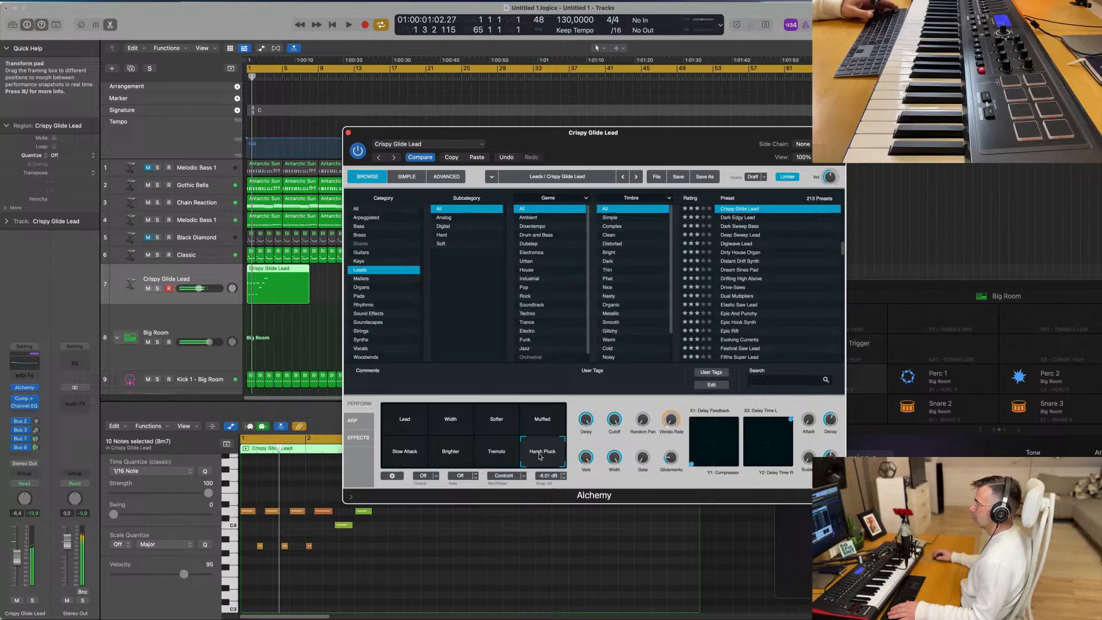
{"action": "left_click", "coordinate": [501, 463]}
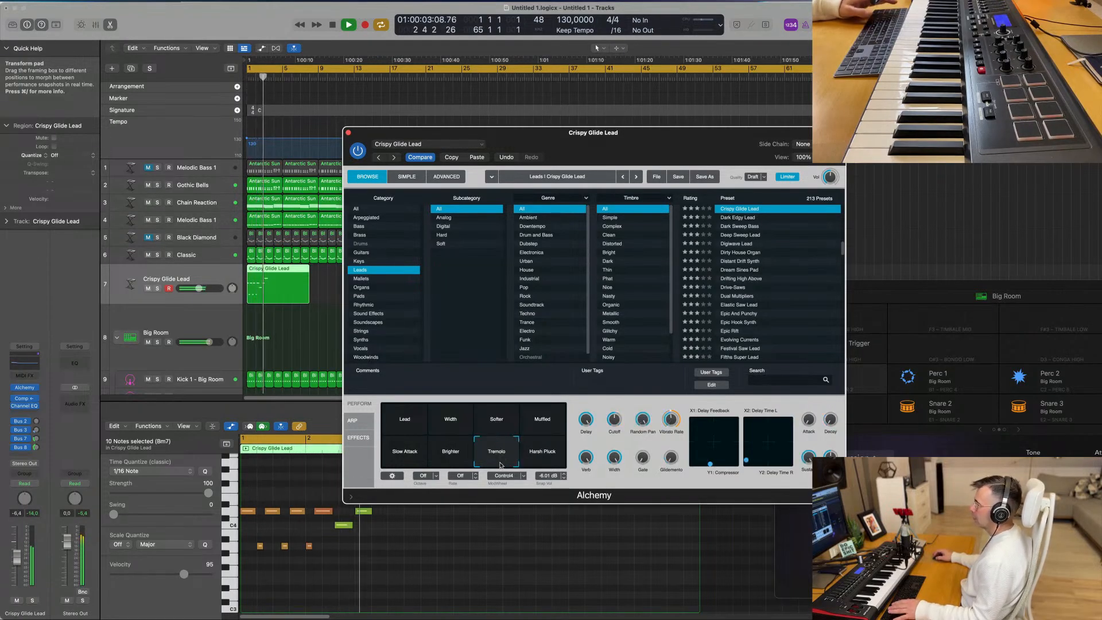
{"action": "left_click", "coordinate": [402, 456]}
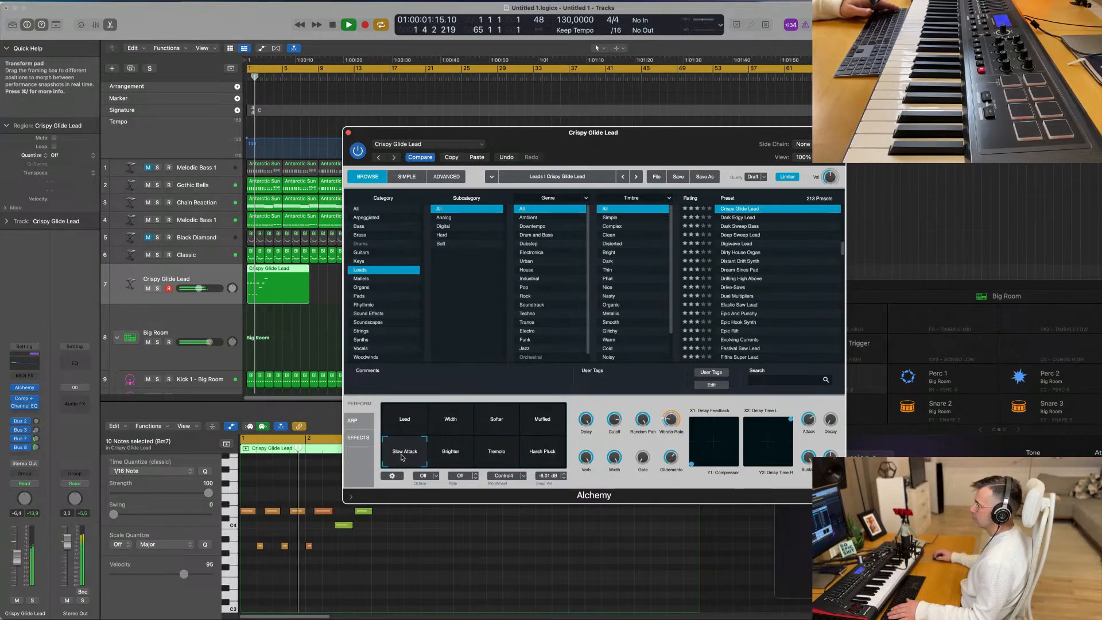
{"action": "left_click", "coordinate": [448, 453]}
{"action": "left_click", "coordinate": [410, 428]}
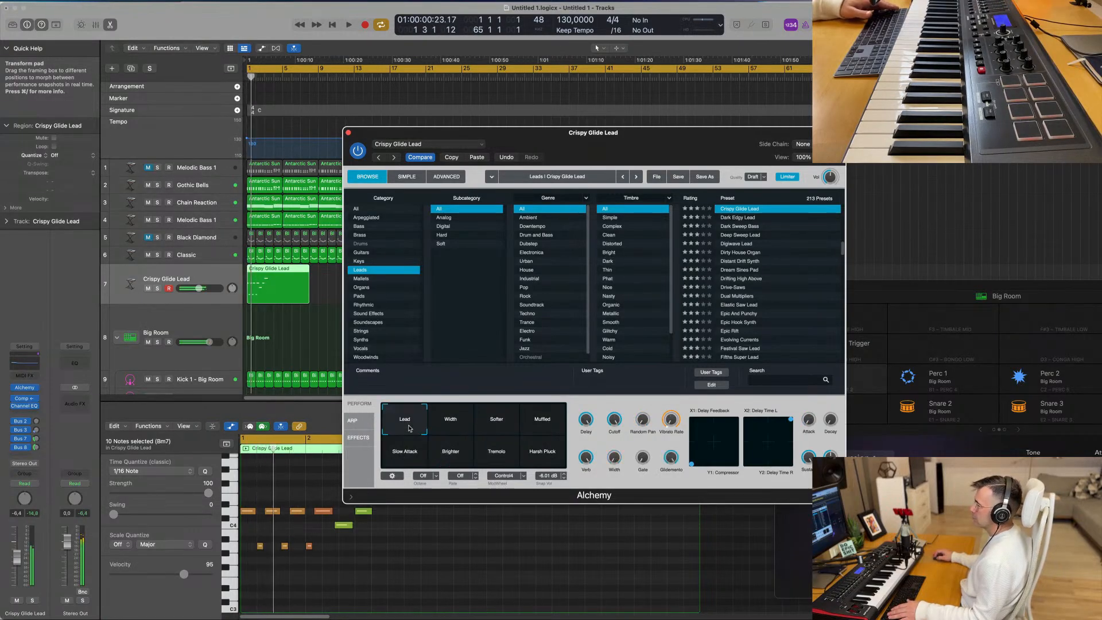
{"action": "left_click", "coordinate": [446, 450]}
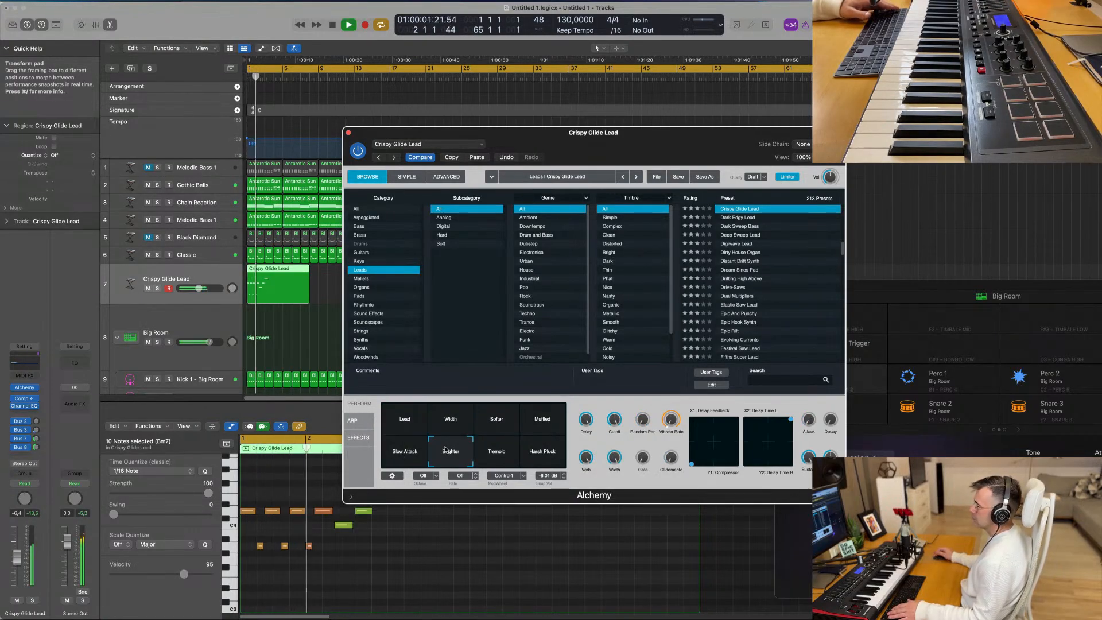
{"action": "left_click", "coordinate": [413, 422]}
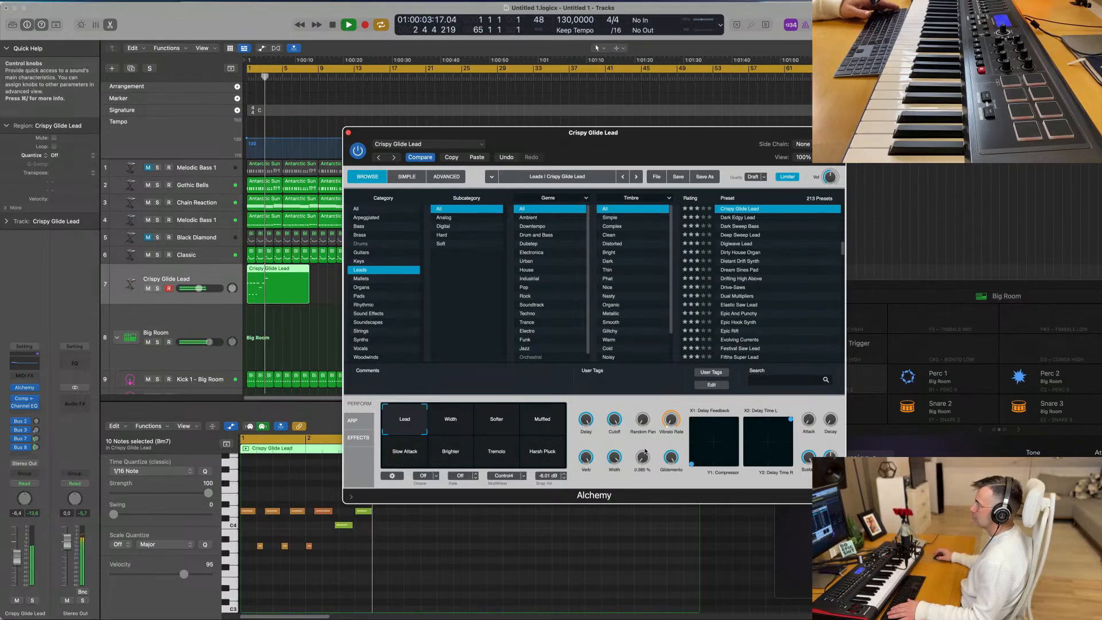
- Try Alchemy's Gate control, raise Random Pan and set Vibrato Rate to 0.0 % while replaying the phrase
{"action": "left_click_drag", "start_coordinate": [645, 452], "coordinate": [645, 475]}
{"action": "key", "text": "Return"}
{"action": "key", "text": "Return"}
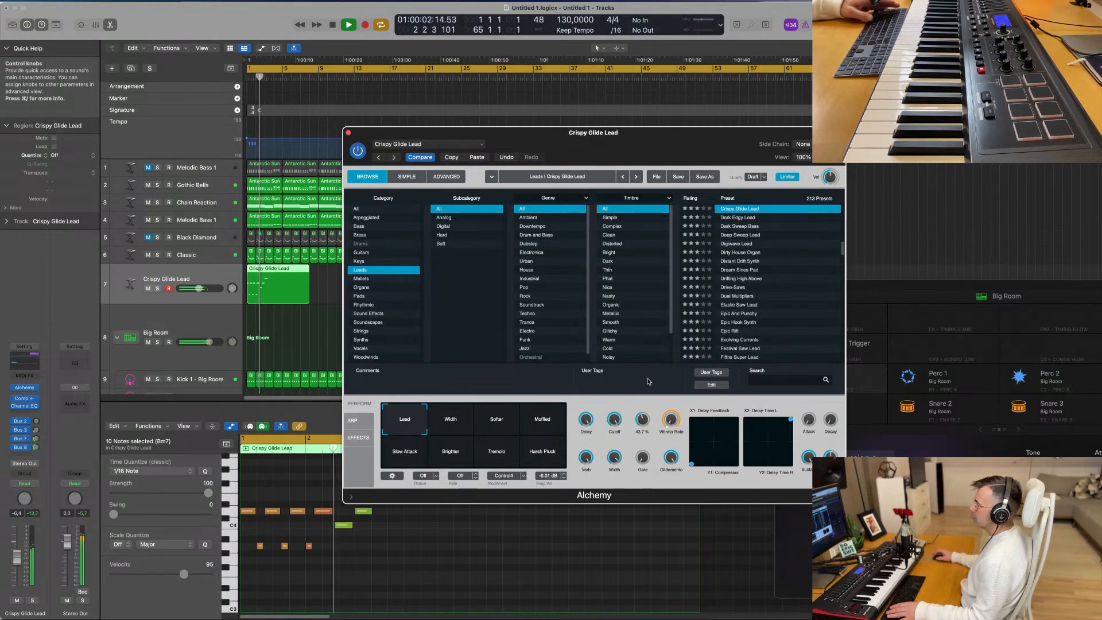
{"action": "left_click_drag", "start_coordinate": [649, 382], "coordinate": [649, 367]}
{"action": "key", "text": "Return"}
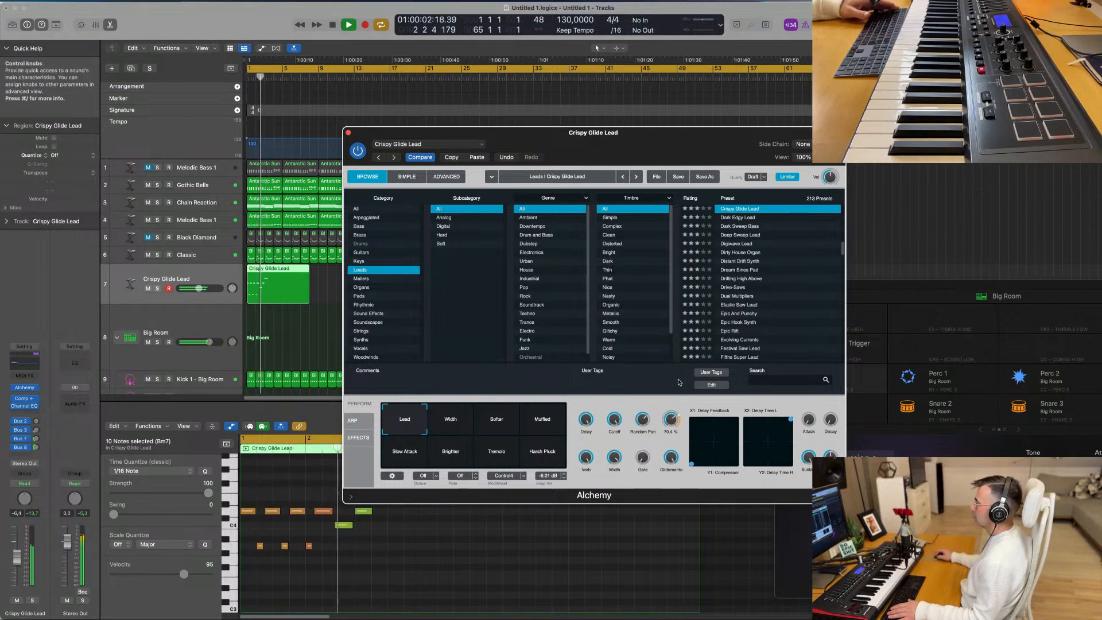
{"action": "key", "text": "space"}
{"action": "key", "text": "space"}
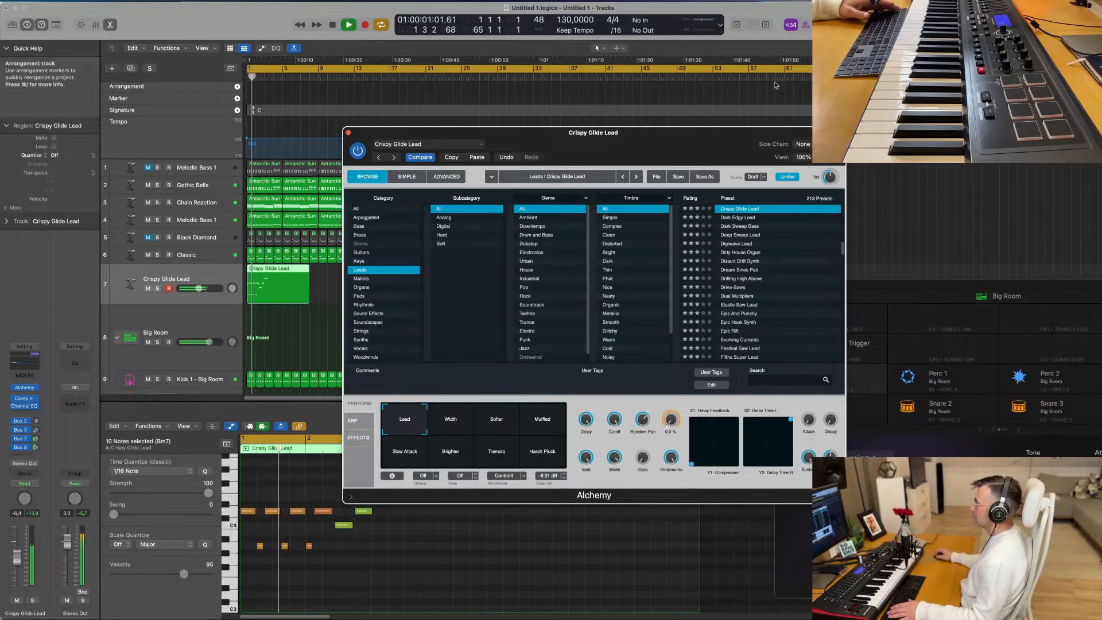
- Close Crispy Glide Lead's Alchemy window and return to the arrangement
{"action": "left_click_drag", "start_coordinate": [374, 133], "coordinate": [478, 115]}
{"action": "left_click", "coordinate": [452, 114]}
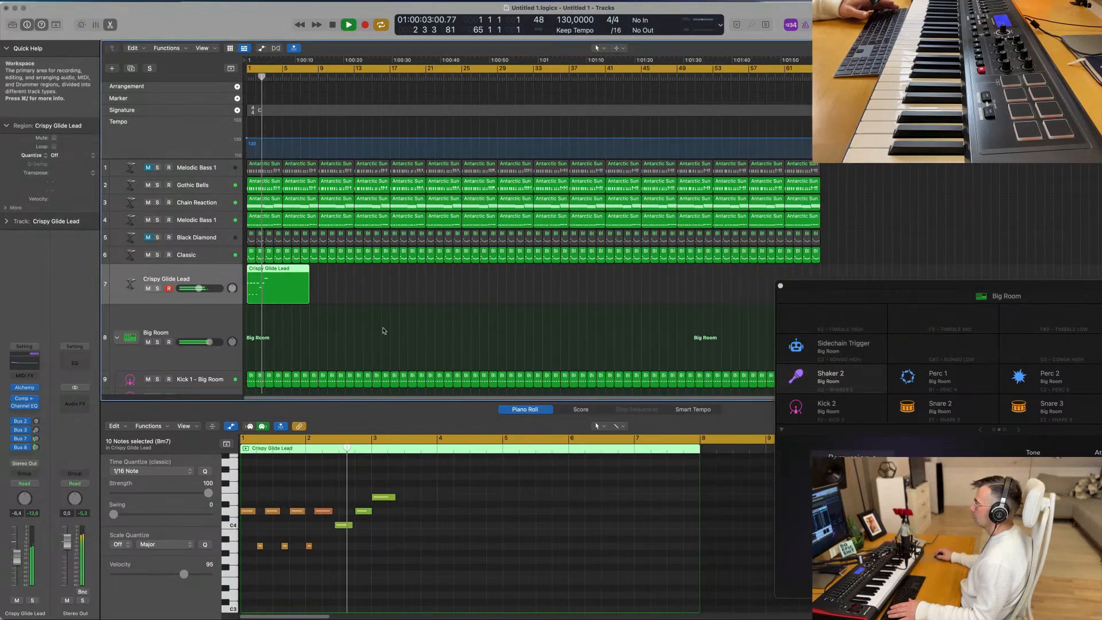
{"action": "left_click", "coordinate": [356, 323]}
- Try moving the Crispy Glide Lead region to bar 33 on the Black Diamond track, then undo the move
{"action": "left_click", "coordinate": [279, 274]}
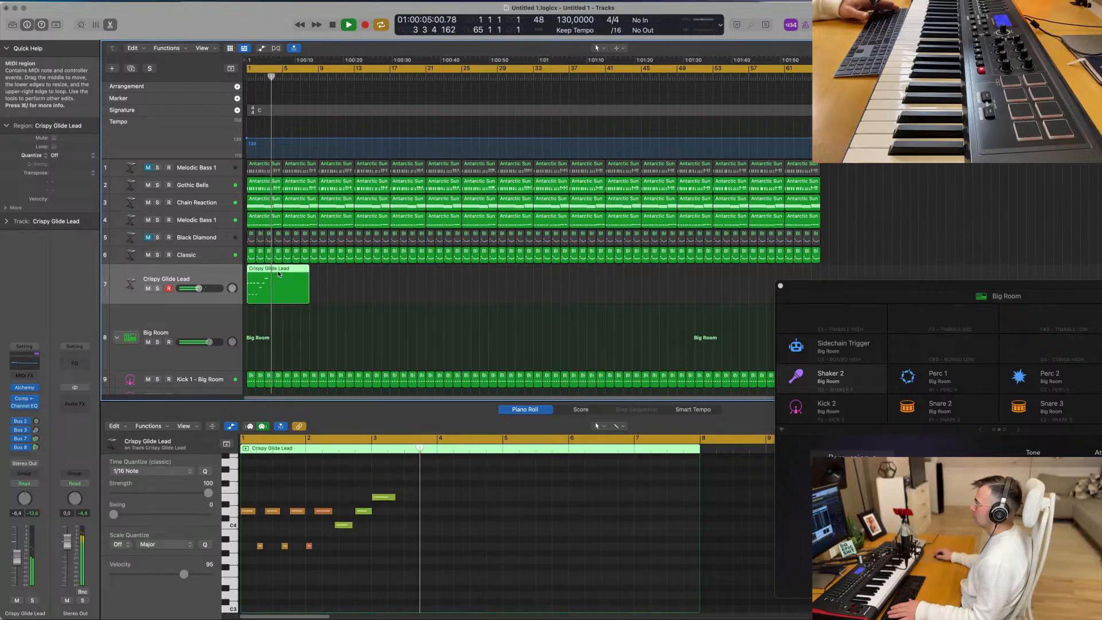
{"action": "left_click_drag", "start_coordinate": [285, 275], "coordinate": [568, 240]}
{"action": "left_click", "coordinate": [569, 239]}
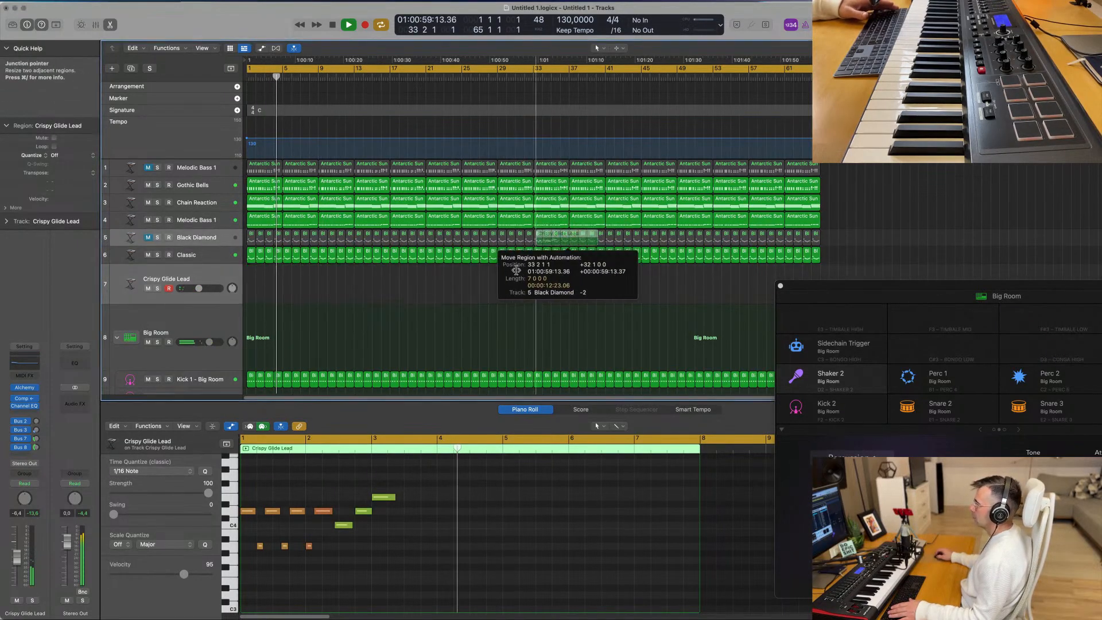
{"action": "key", "text": "super+z"}
- Deselect all regions, play the arrangement and mute the Chain Reaction track
{"action": "left_click", "coordinate": [366, 302]}
{"action": "key", "text": "space"}
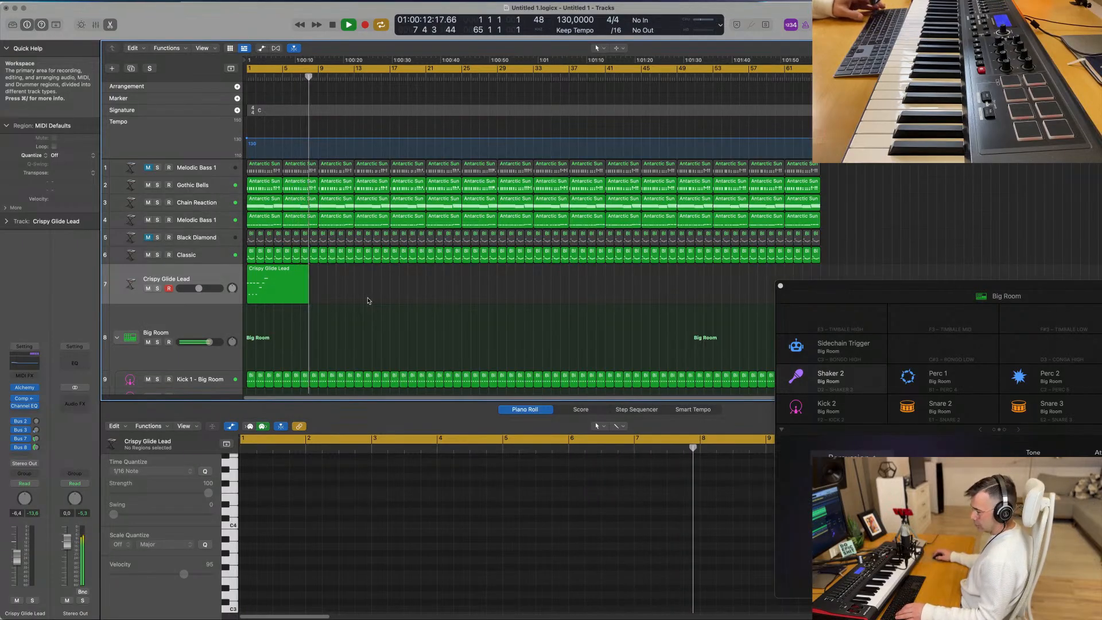
{"action": "left_click", "coordinate": [147, 202]}
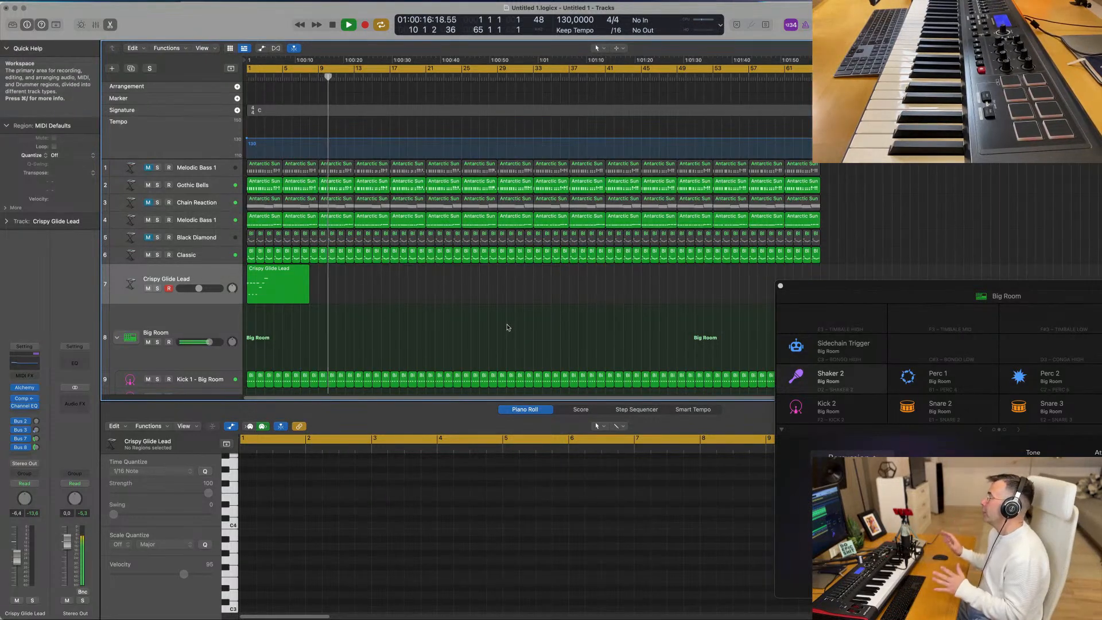